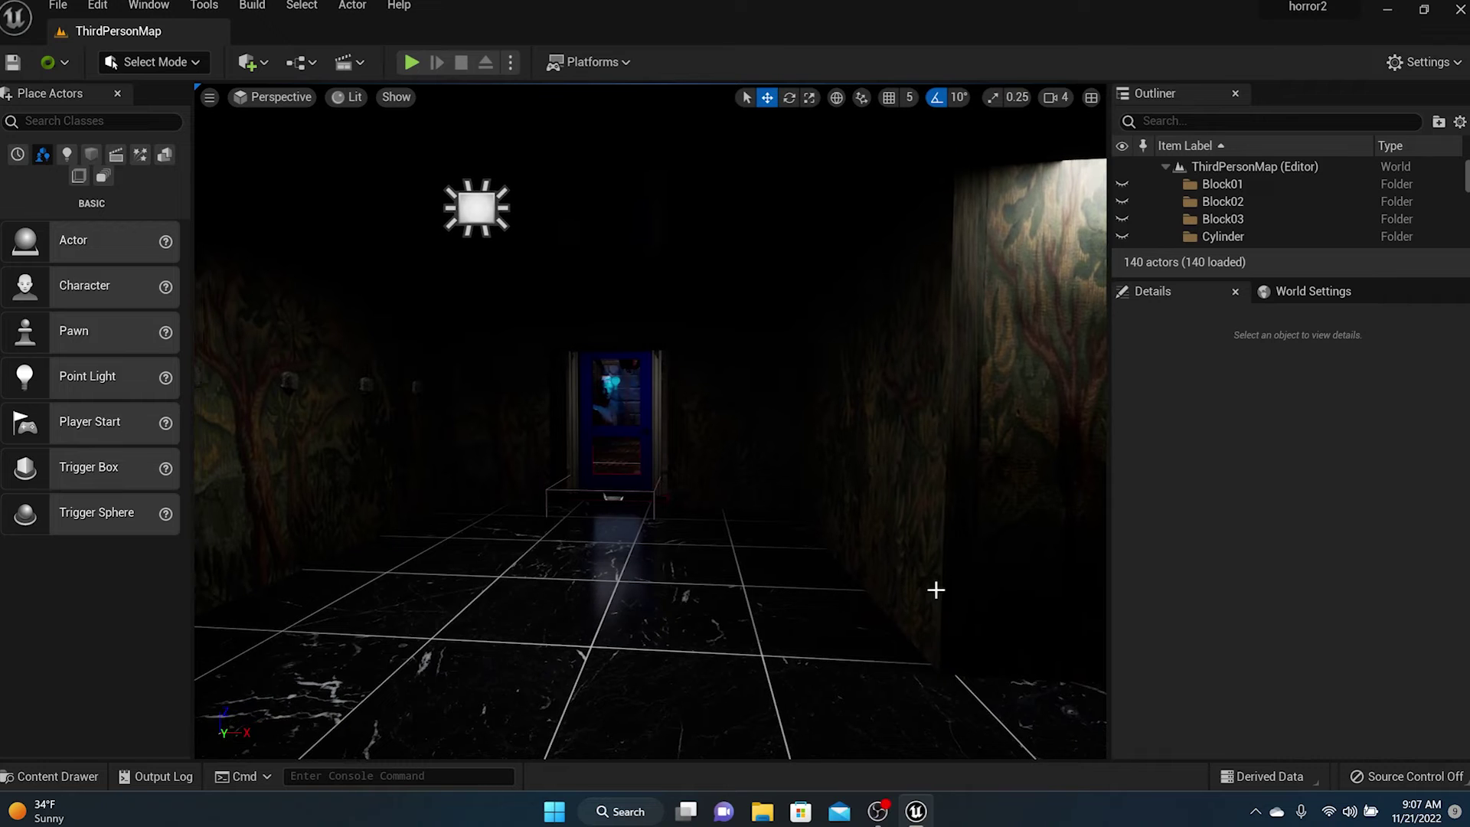
{"action": "scroll", "coordinate": [938, 584], "scroll_direction": "up", "scroll_amount": 3}
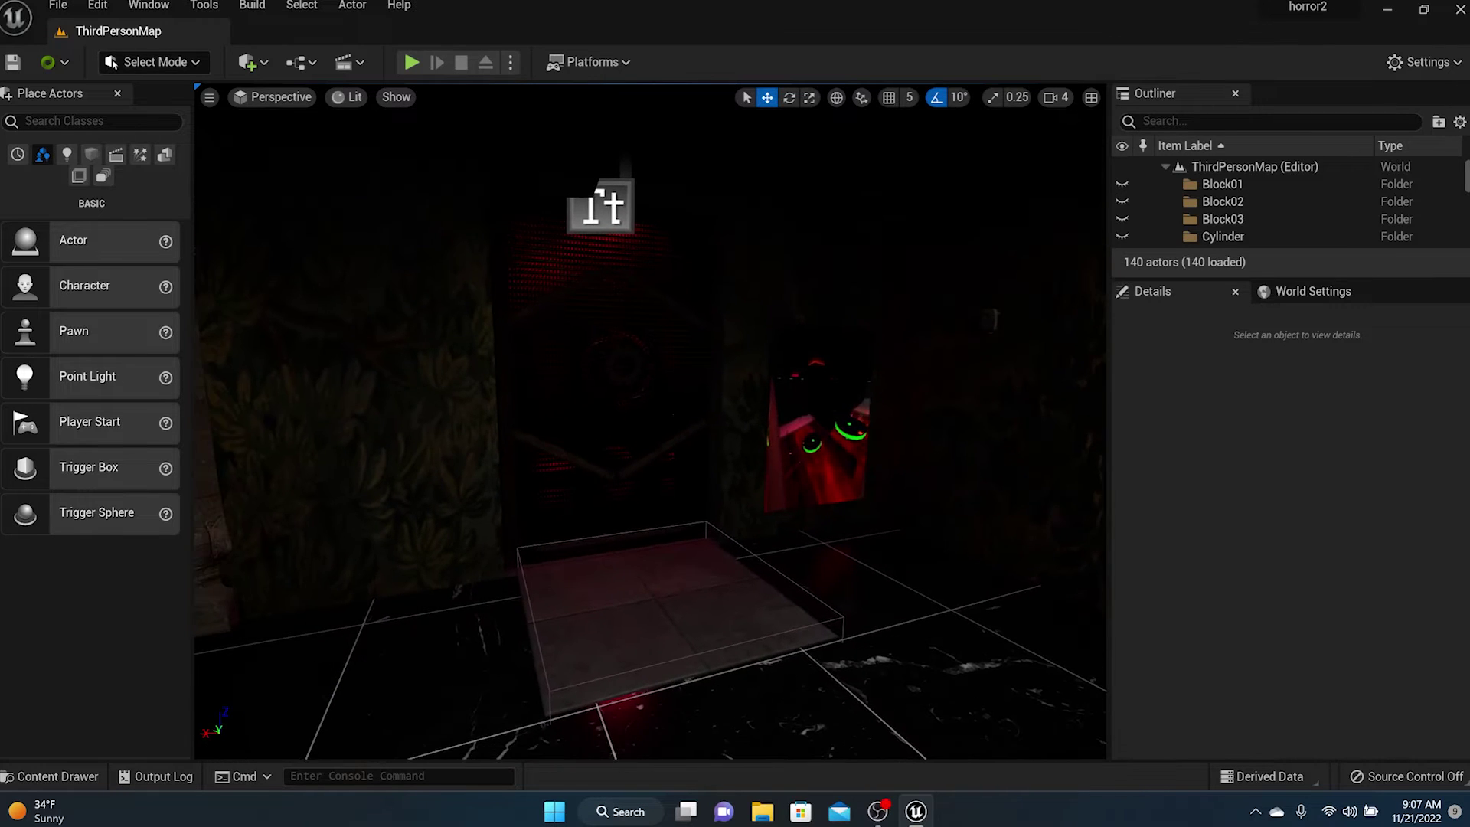
{"action": "right_click_drag", "start_coordinate": [945, 579], "coordinate": [945, 578]}
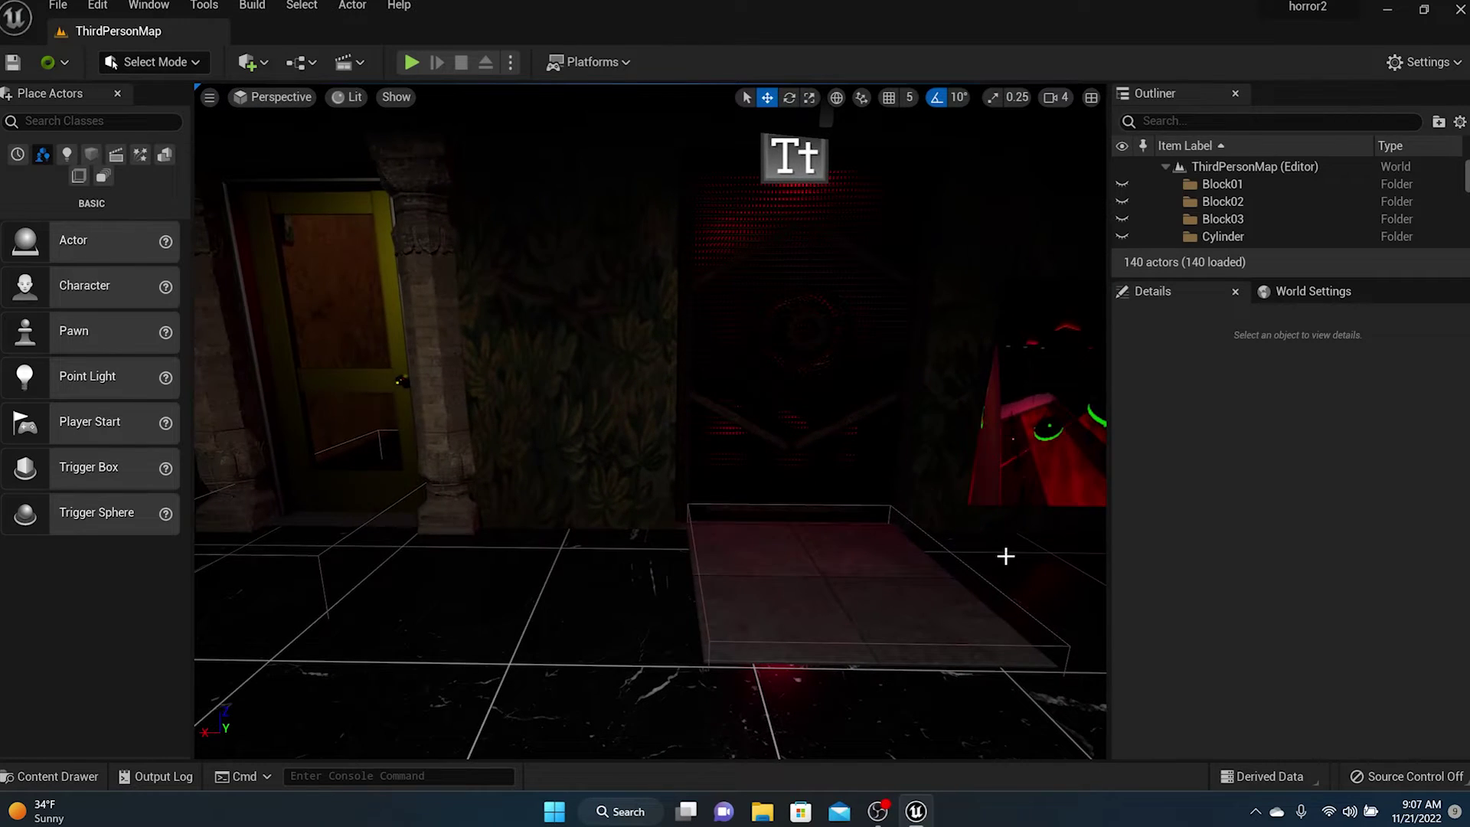
{"action": "scroll", "coordinate": [1006, 556], "scroll_direction": "down", "scroll_amount": 5}
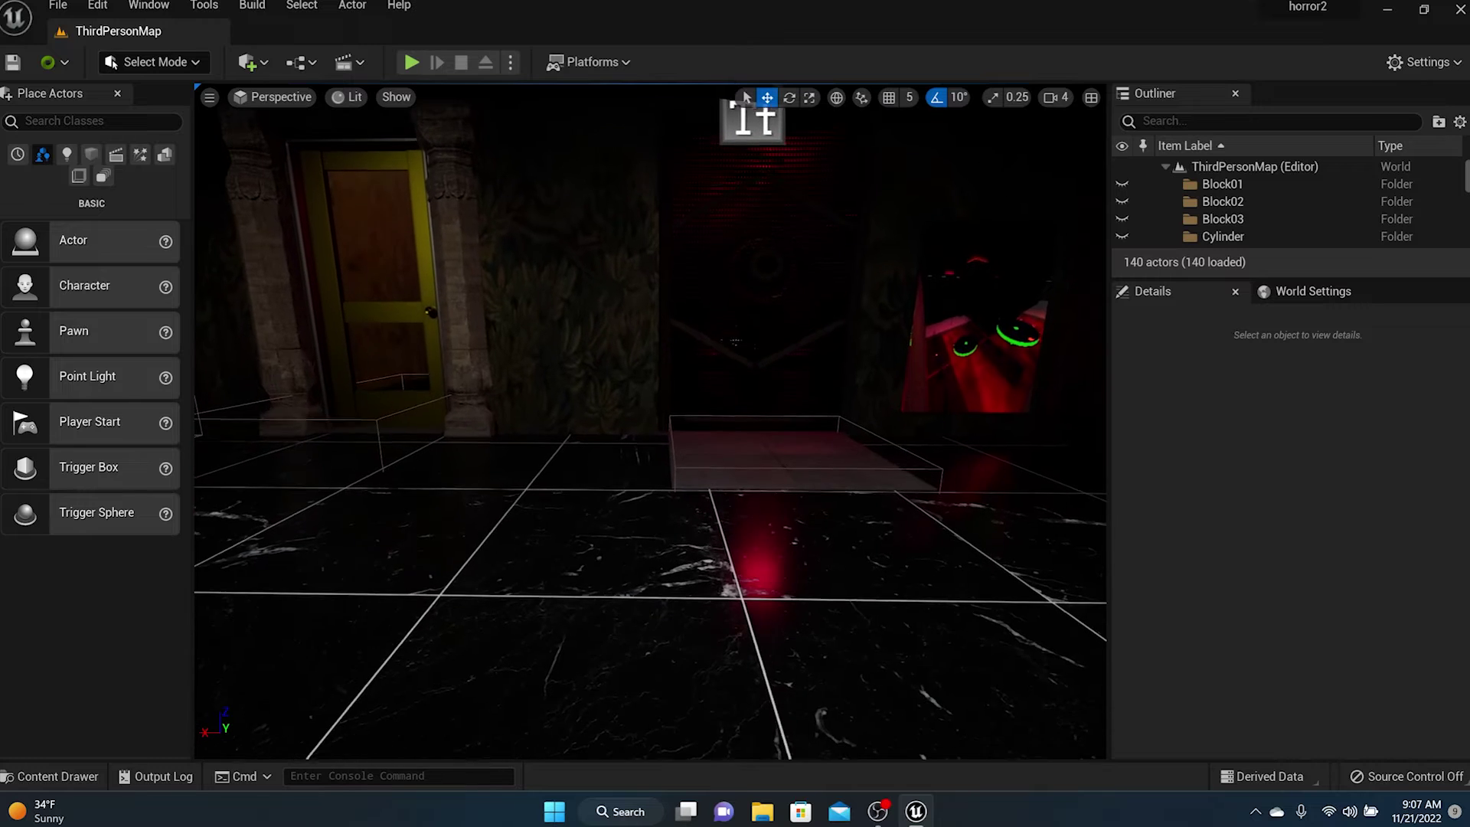
{"action": "right_click_drag", "start_coordinate": [1005, 556], "coordinate": [1000, 539]}
{"action": "scroll", "coordinate": [1005, 557], "scroll_direction": "down", "scroll_amount": 3}
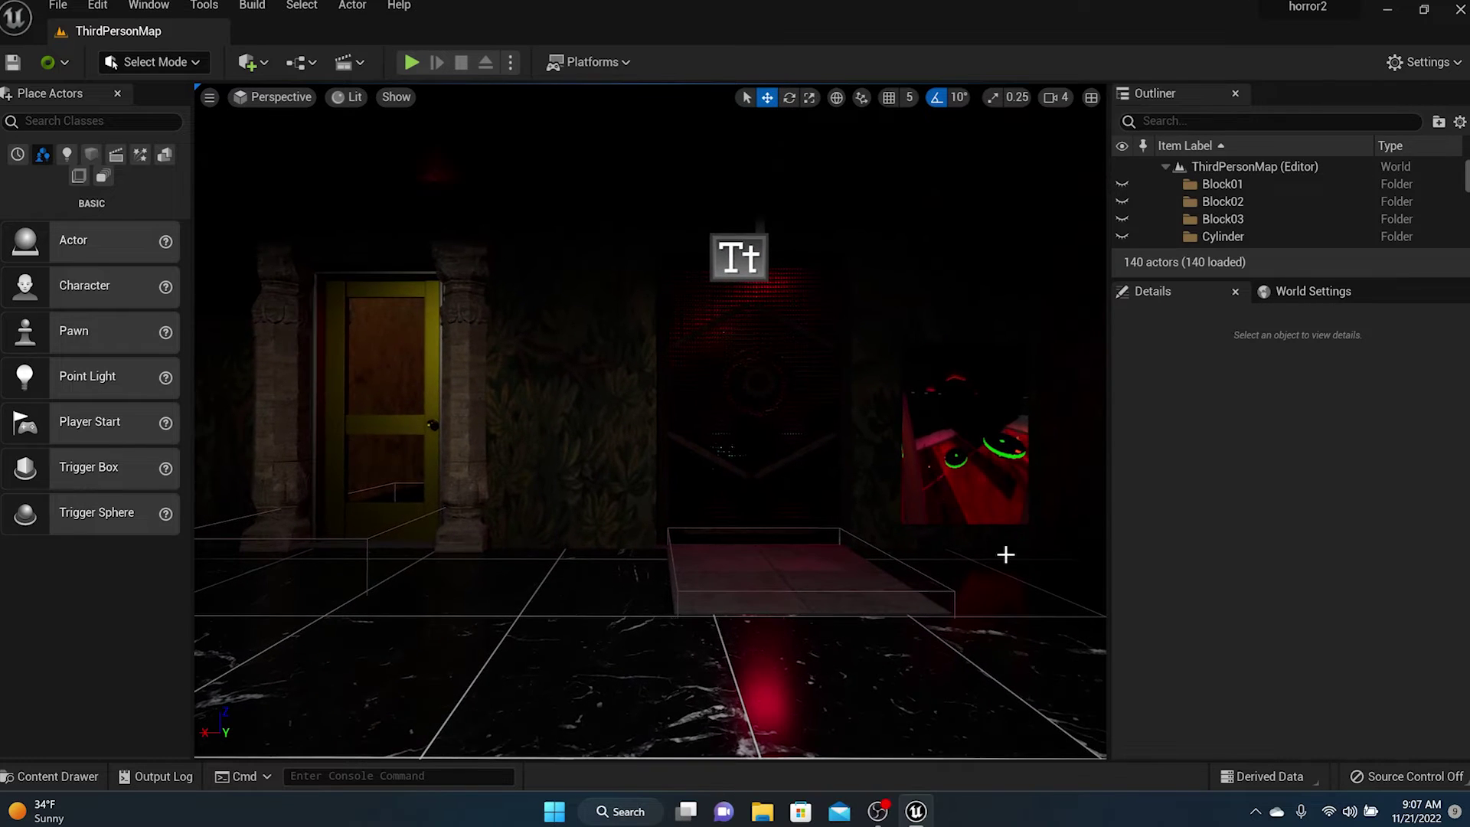
{"action": "scroll", "coordinate": [1006, 556], "scroll_direction": "down", "scroll_amount": 3}
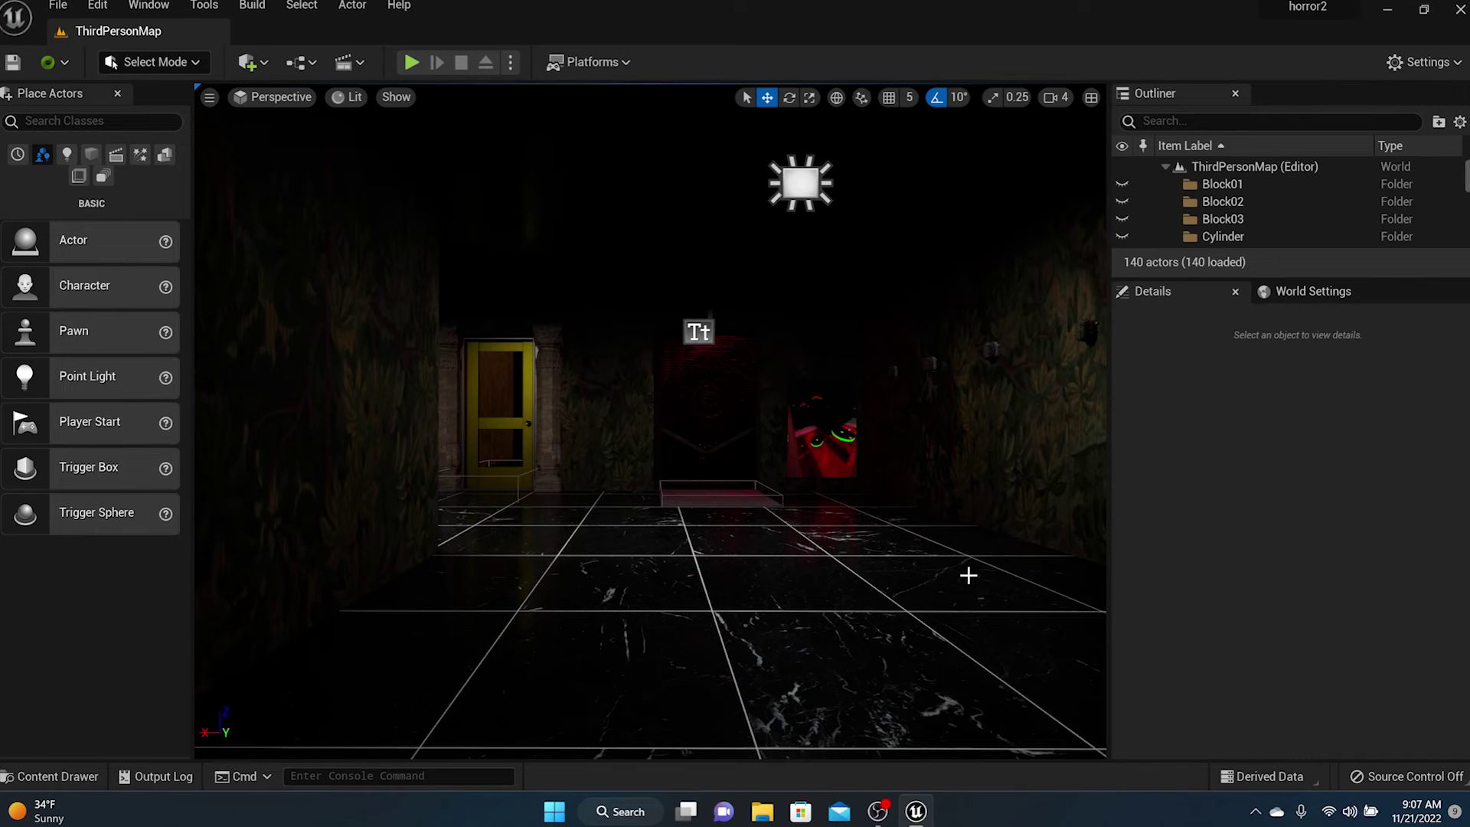
Open the sounds folder under Content/ThirdPerson/Blueprints and enlarge the asset browsing area
{"action": "left_click", "coordinate": [62, 776]}
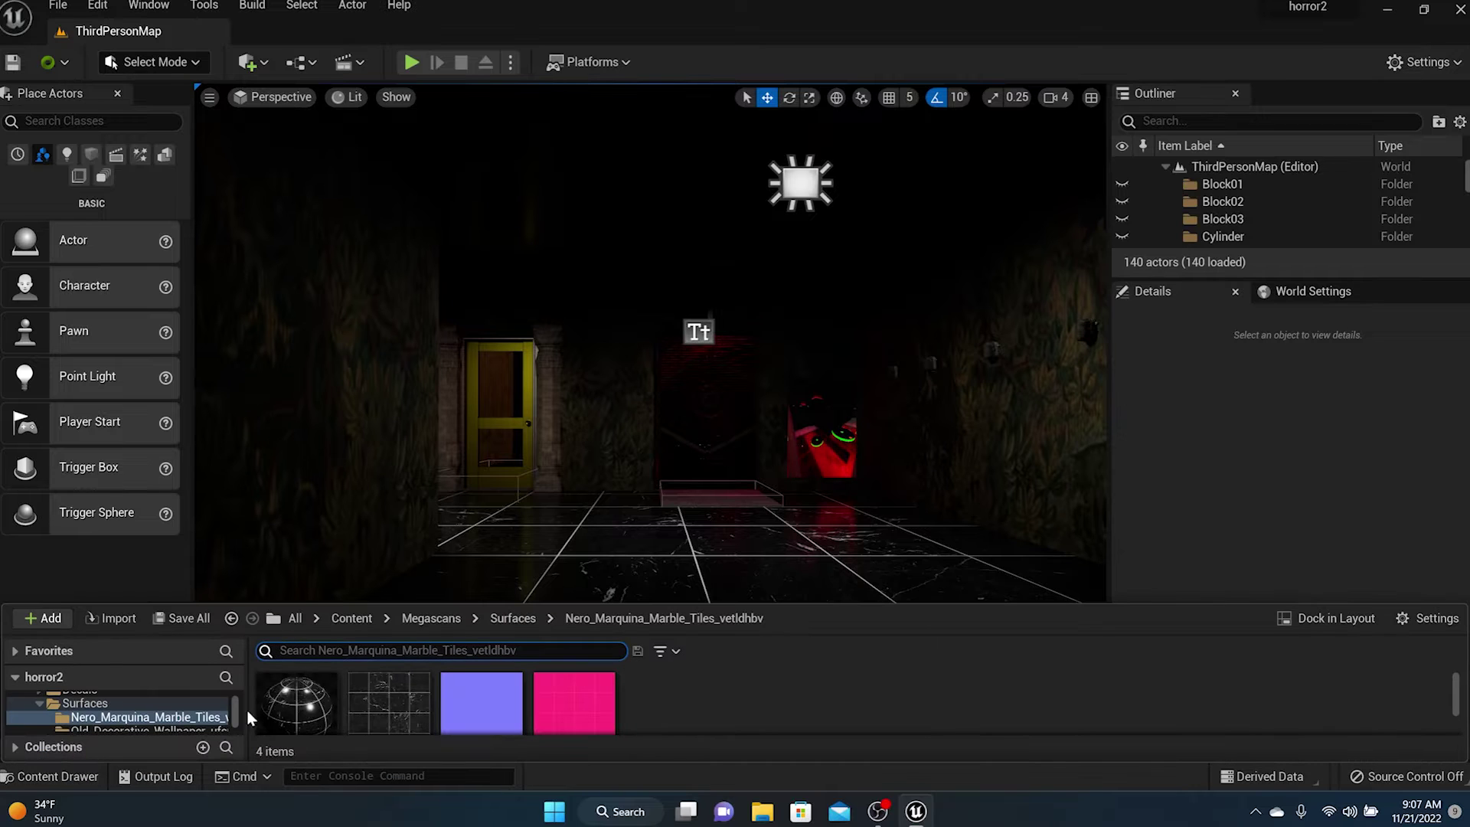
{"action": "left_click", "coordinate": [357, 621]}
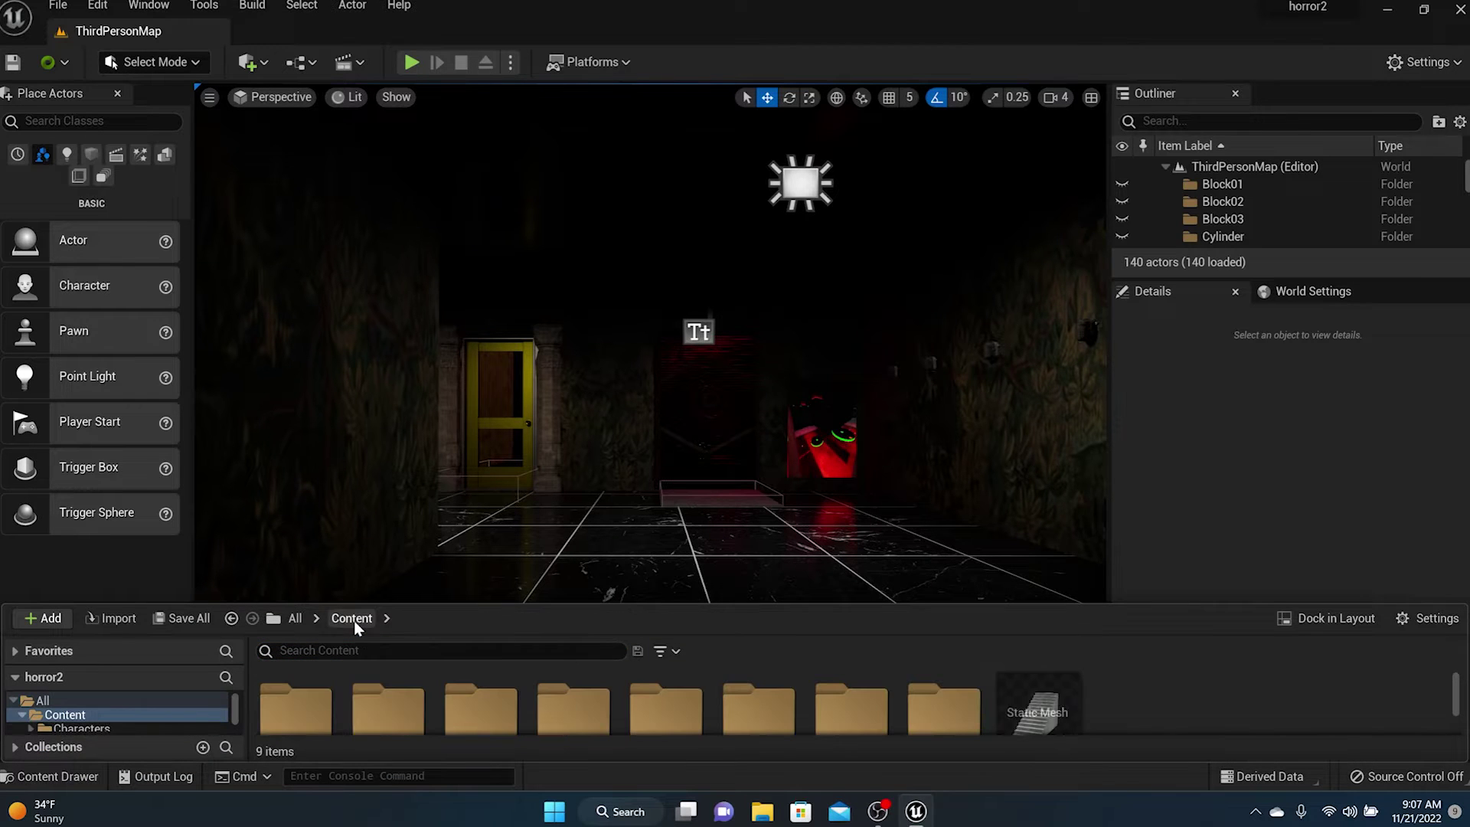
{"action": "left_click_drag", "start_coordinate": [384, 602], "coordinate": [444, 476]}
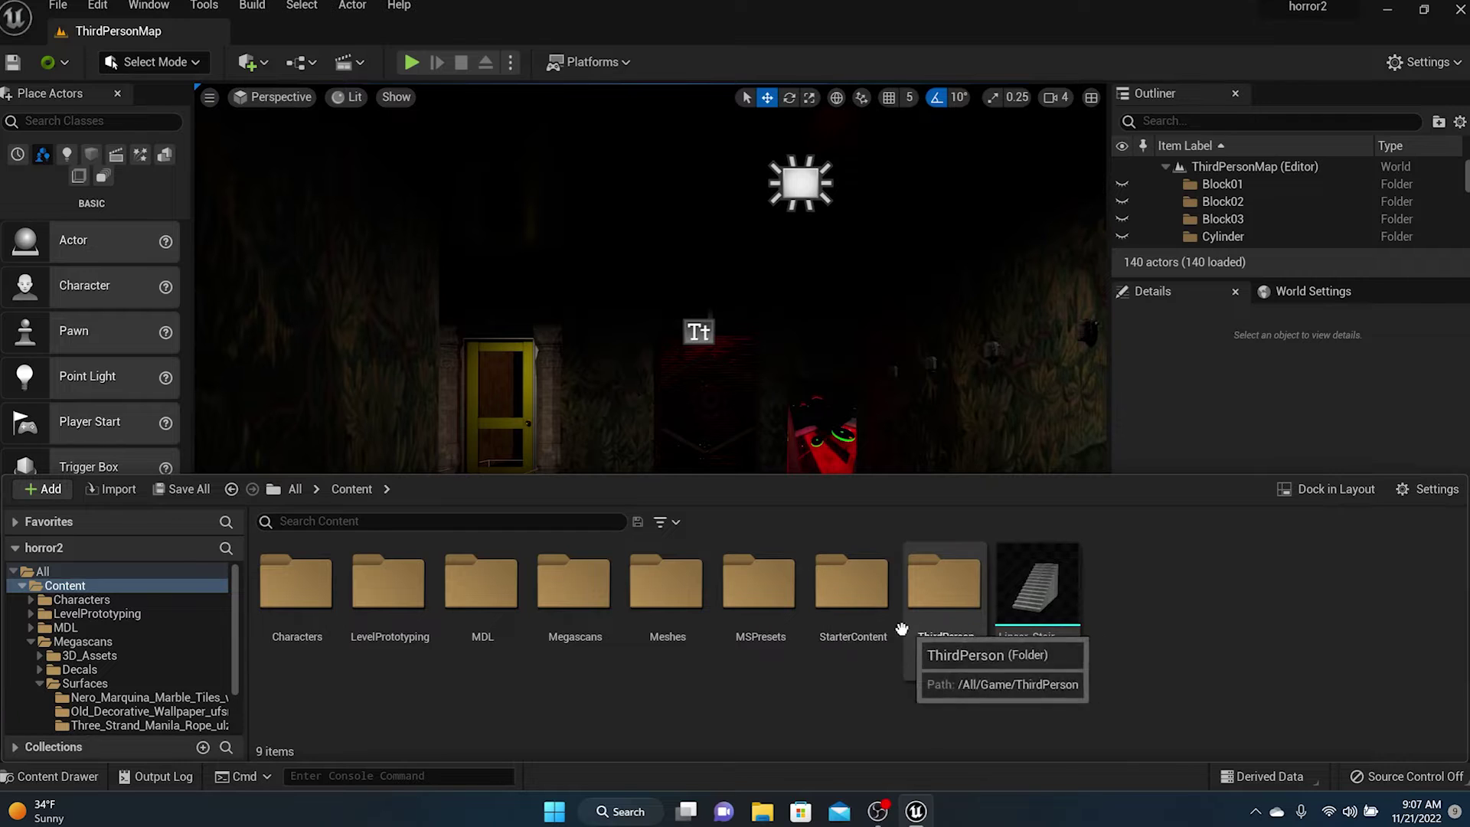
{"action": "left_click", "coordinate": [292, 490]}
{"action": "double_click", "coordinate": [302, 582]}
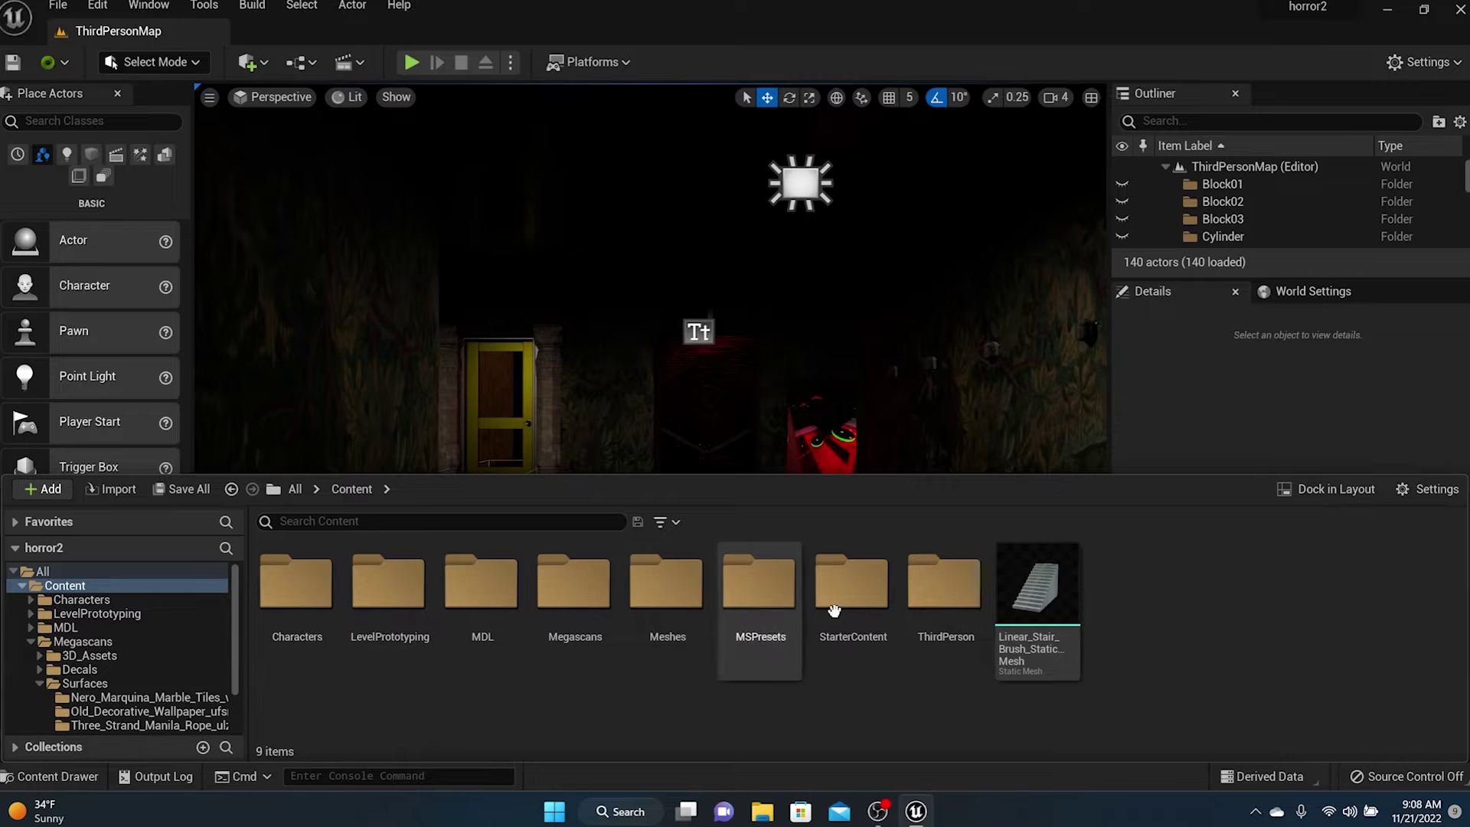
{"action": "double_click", "coordinate": [944, 583]}
{"action": "double_click", "coordinate": [334, 587]}
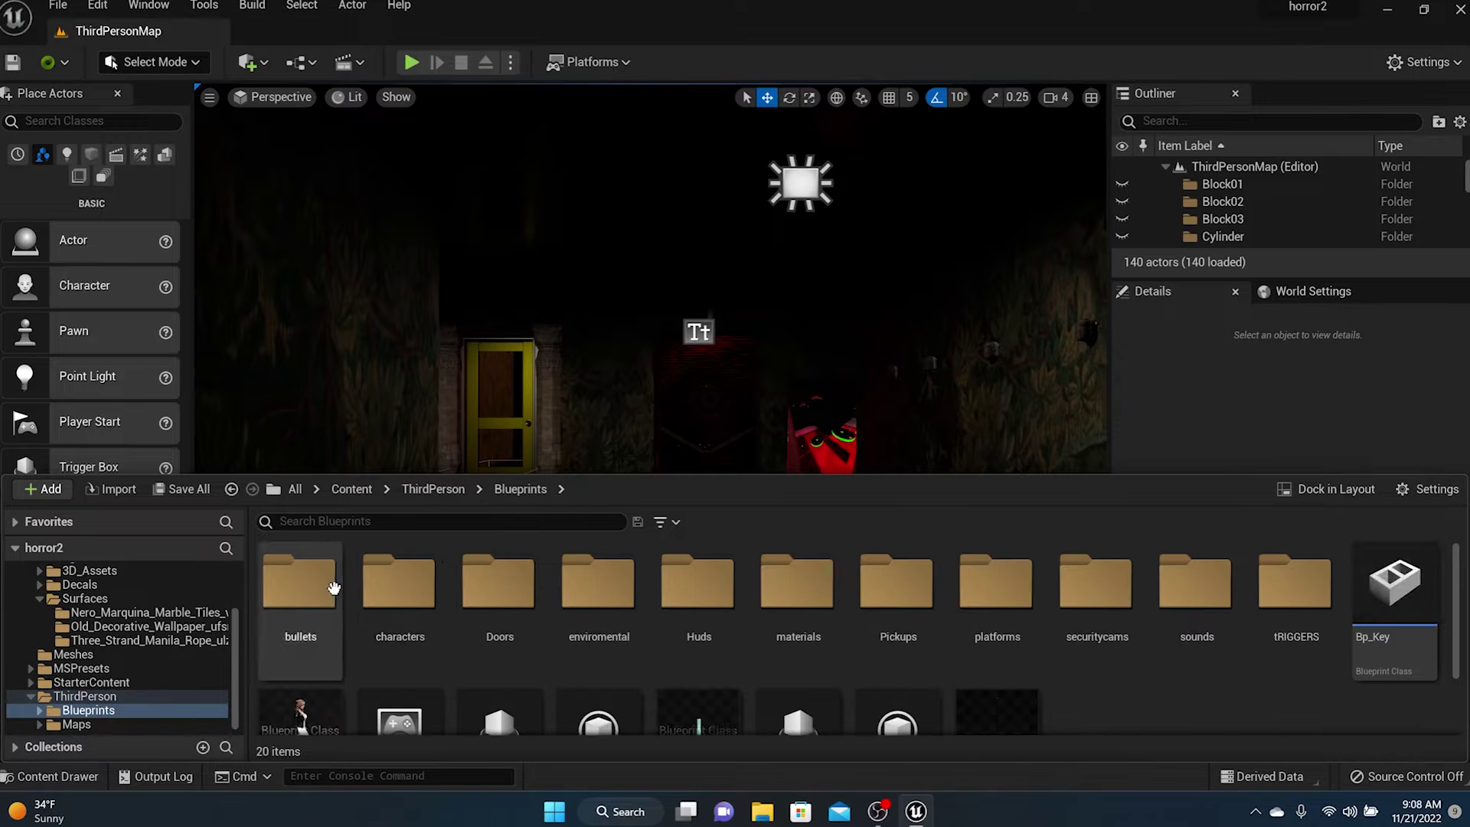
{"action": "double_click", "coordinate": [1183, 586]}
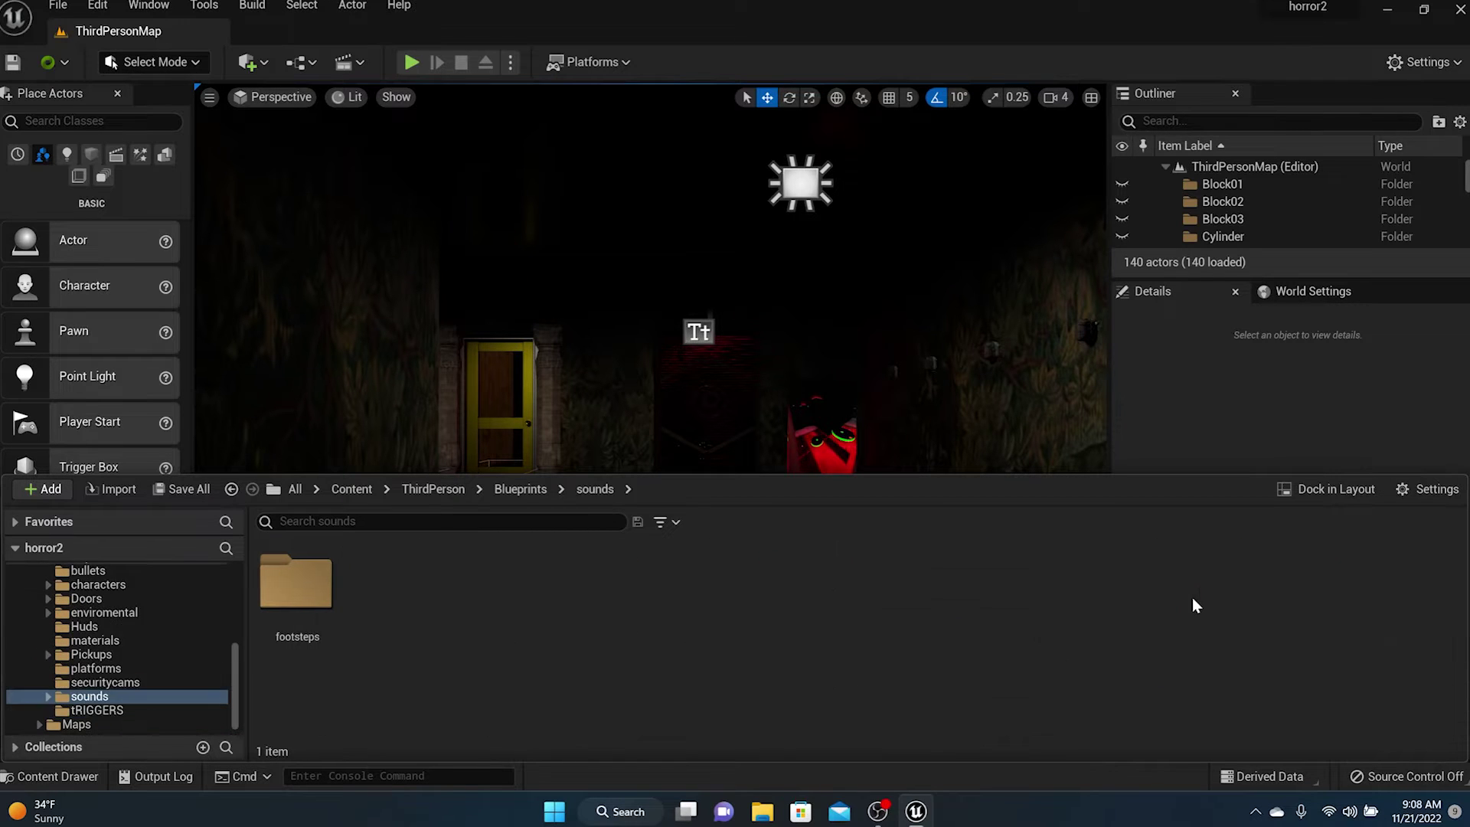
Import the tutsfx folder of sound effects from the Desktop in File Explorer into the project's sounds folder
{"action": "left_click", "coordinate": [762, 813]}
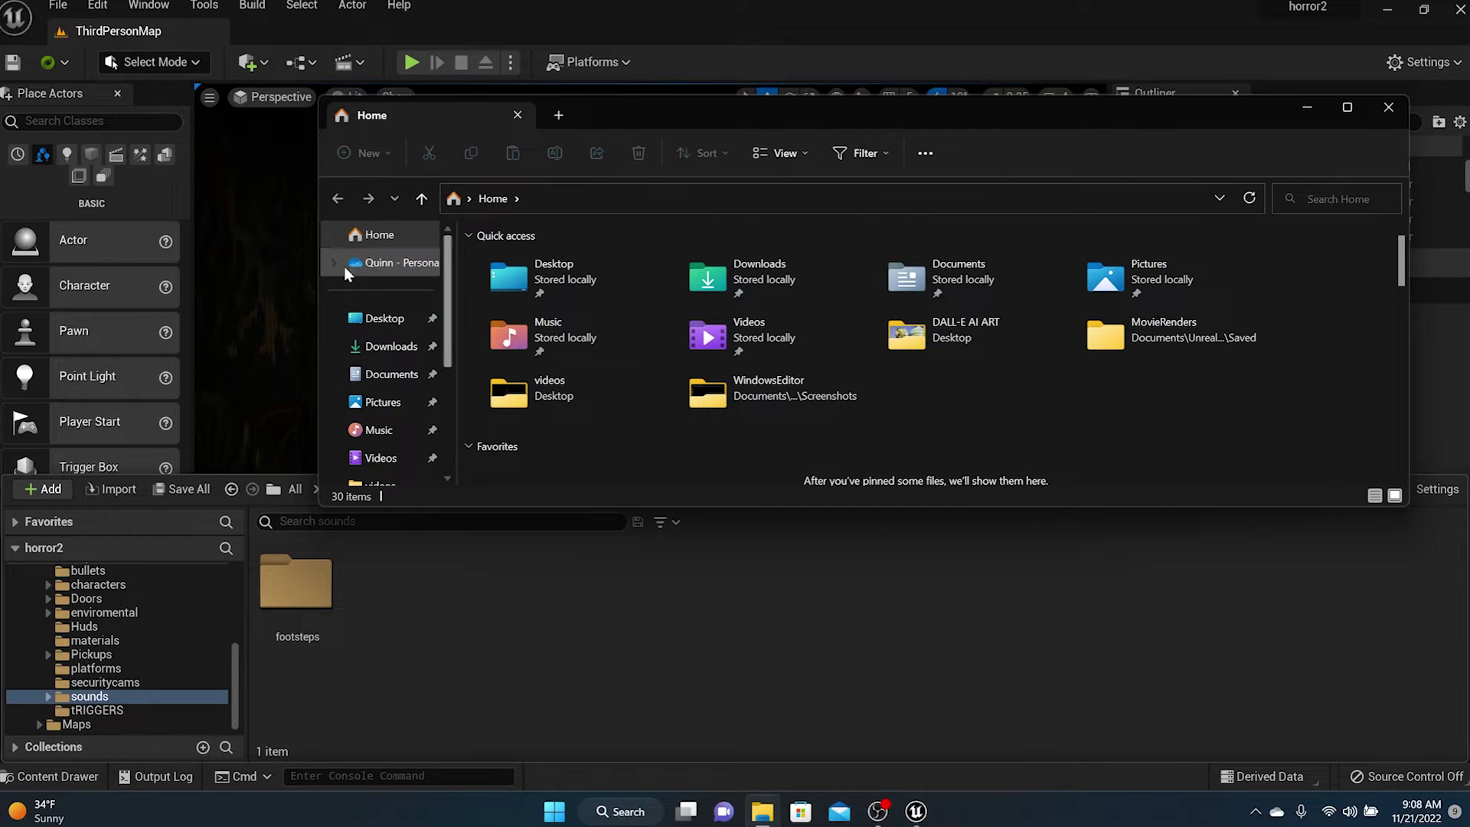
{"action": "double_click", "coordinate": [528, 283]}
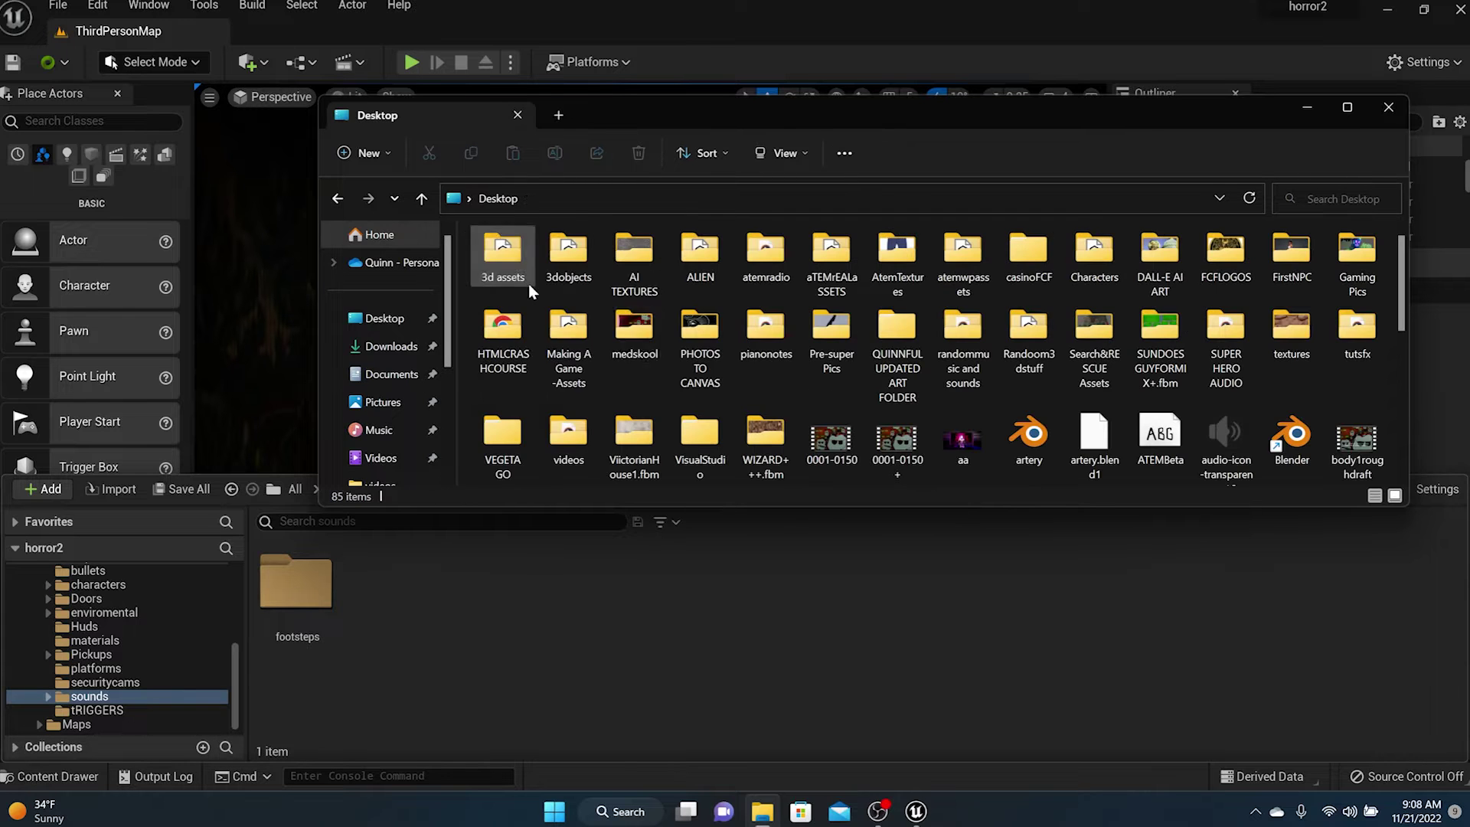
{"action": "scroll", "coordinate": [668, 338], "scroll_direction": "down", "scroll_amount": 1}
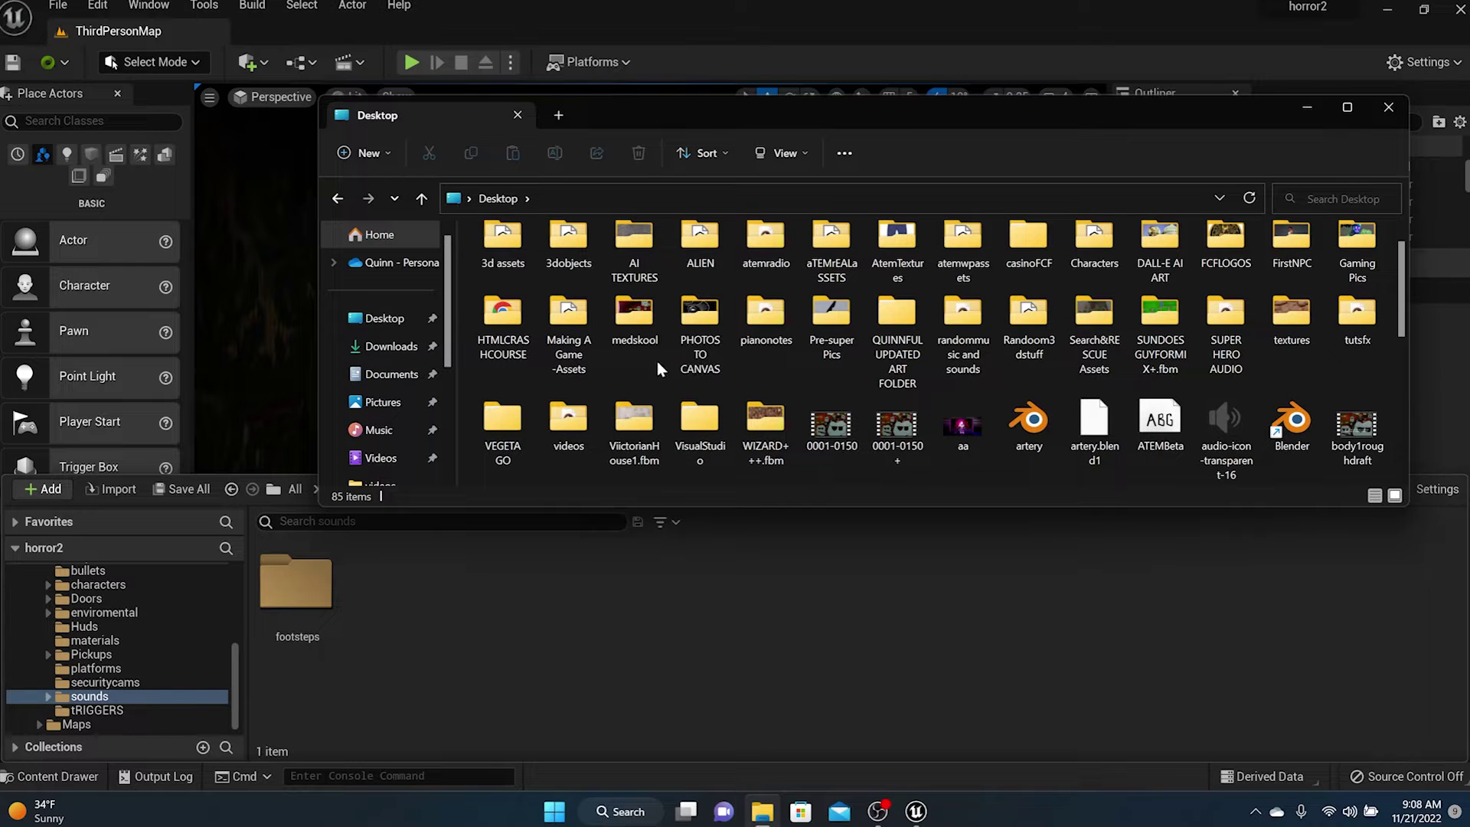
{"action": "left_click_drag", "start_coordinate": [1329, 326], "coordinate": [498, 612]}
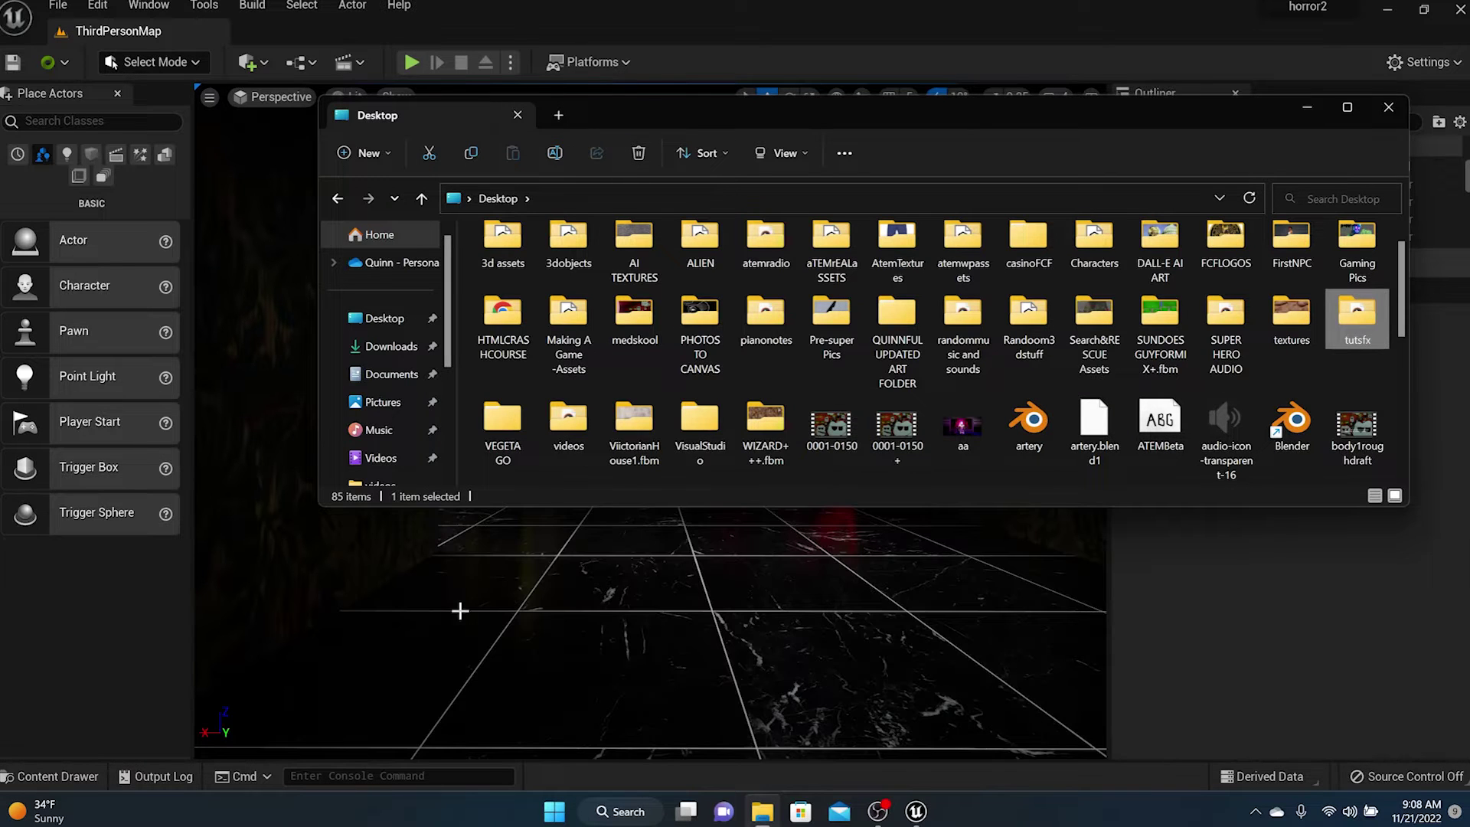
{"action": "left_click", "coordinate": [66, 775]}
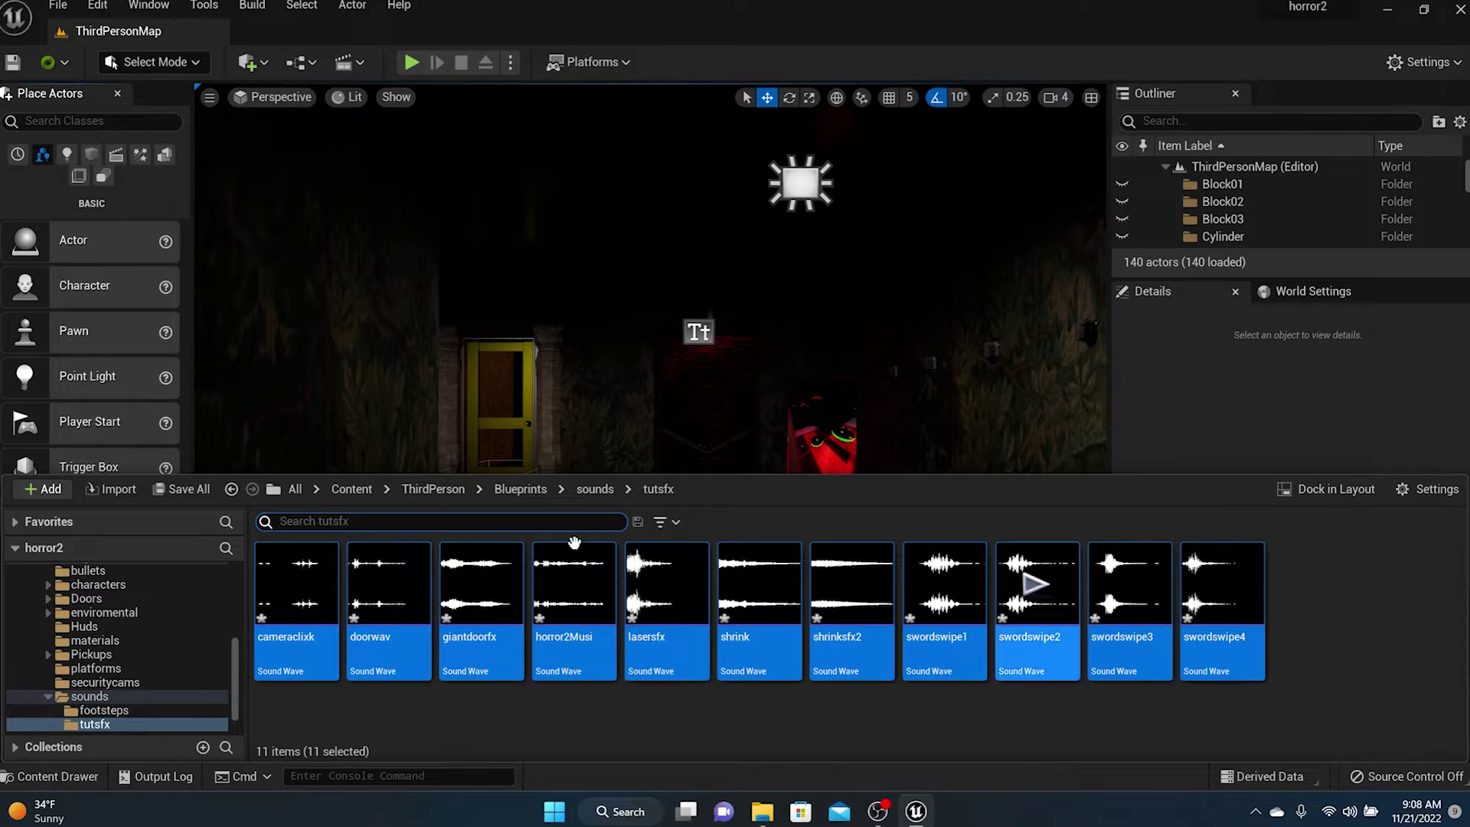
Preview the imported tutsfx sound waves one after another, from cameraclixk through the swordswipe sounds
{"action": "left_click", "coordinate": [294, 590]}
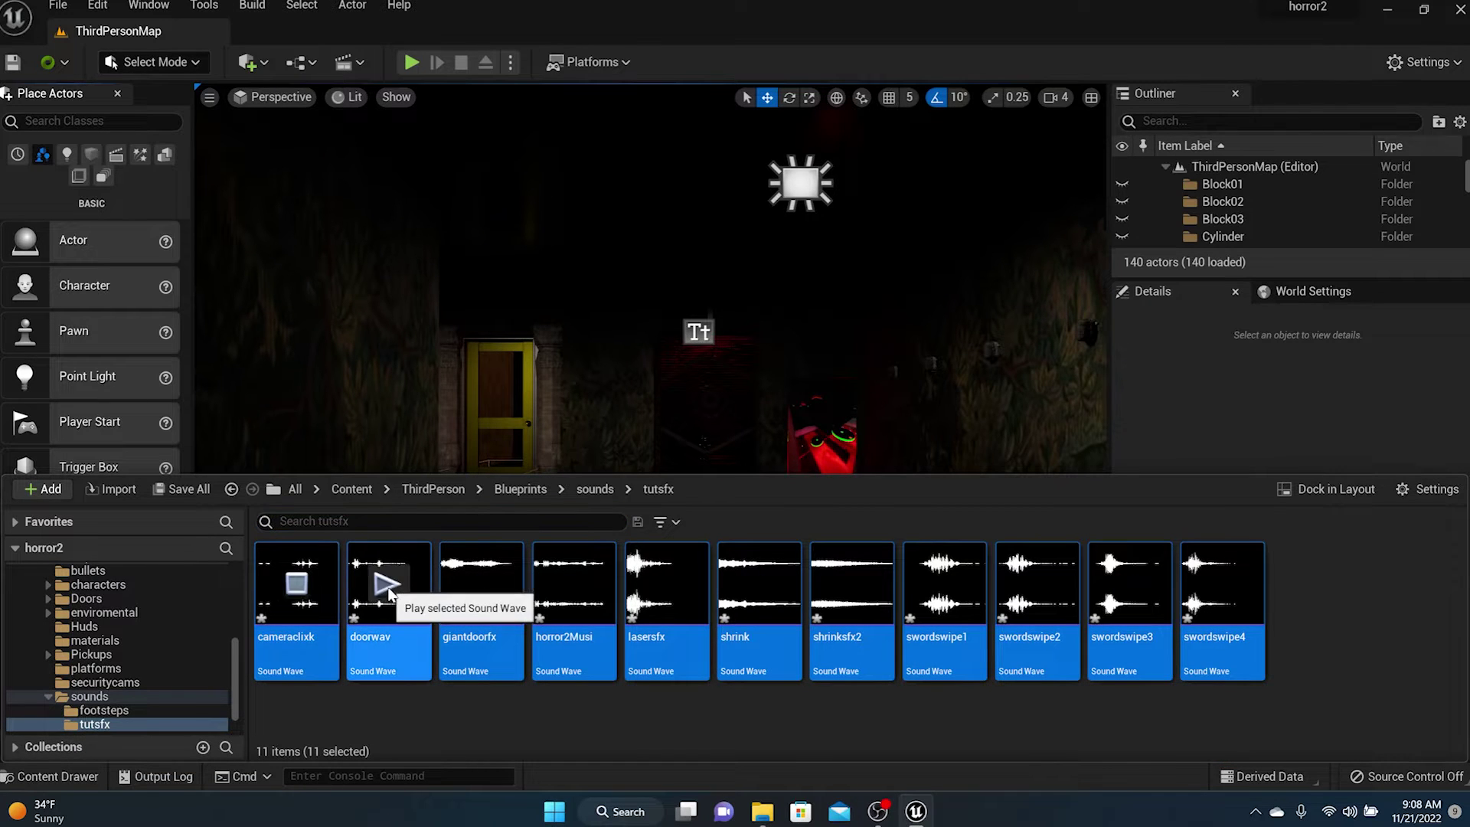
{"action": "left_click", "coordinate": [387, 587]}
{"action": "left_click", "coordinate": [481, 586]}
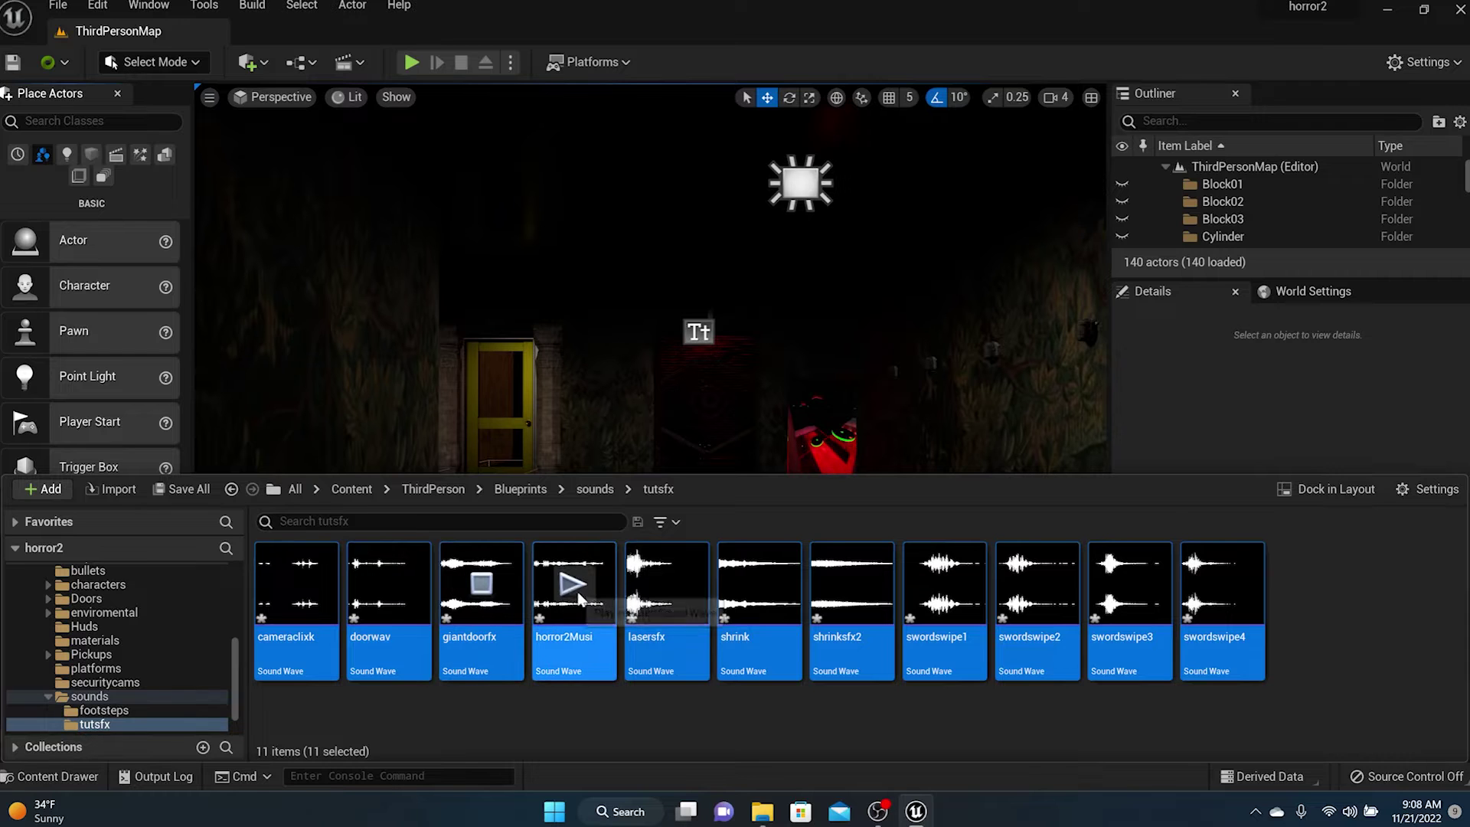
{"action": "left_click", "coordinate": [573, 587]}
{"action": "left_click", "coordinate": [665, 587]}
{"action": "left_click", "coordinate": [759, 584]}
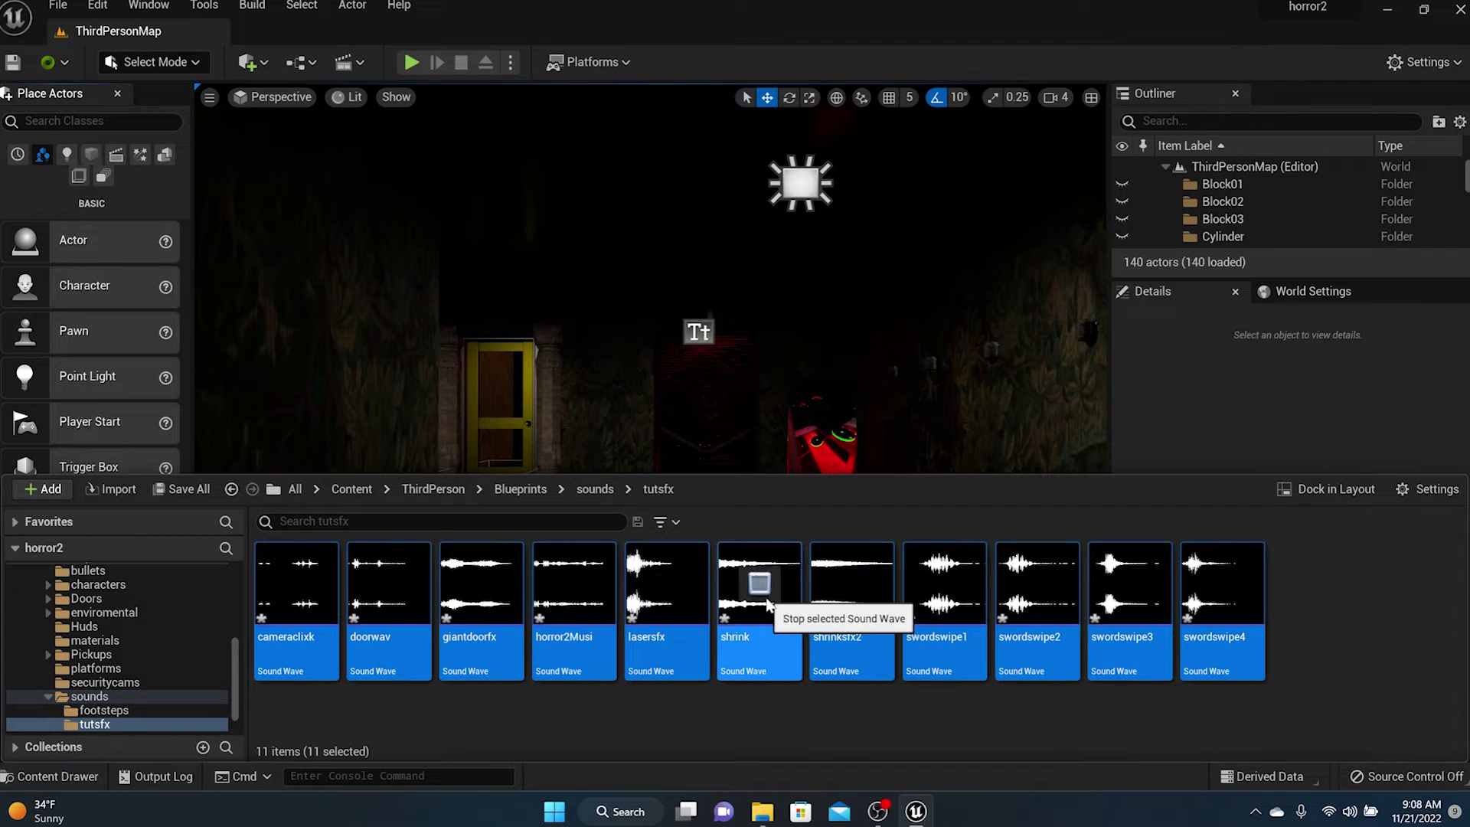
{"action": "left_click", "coordinate": [851, 584]}
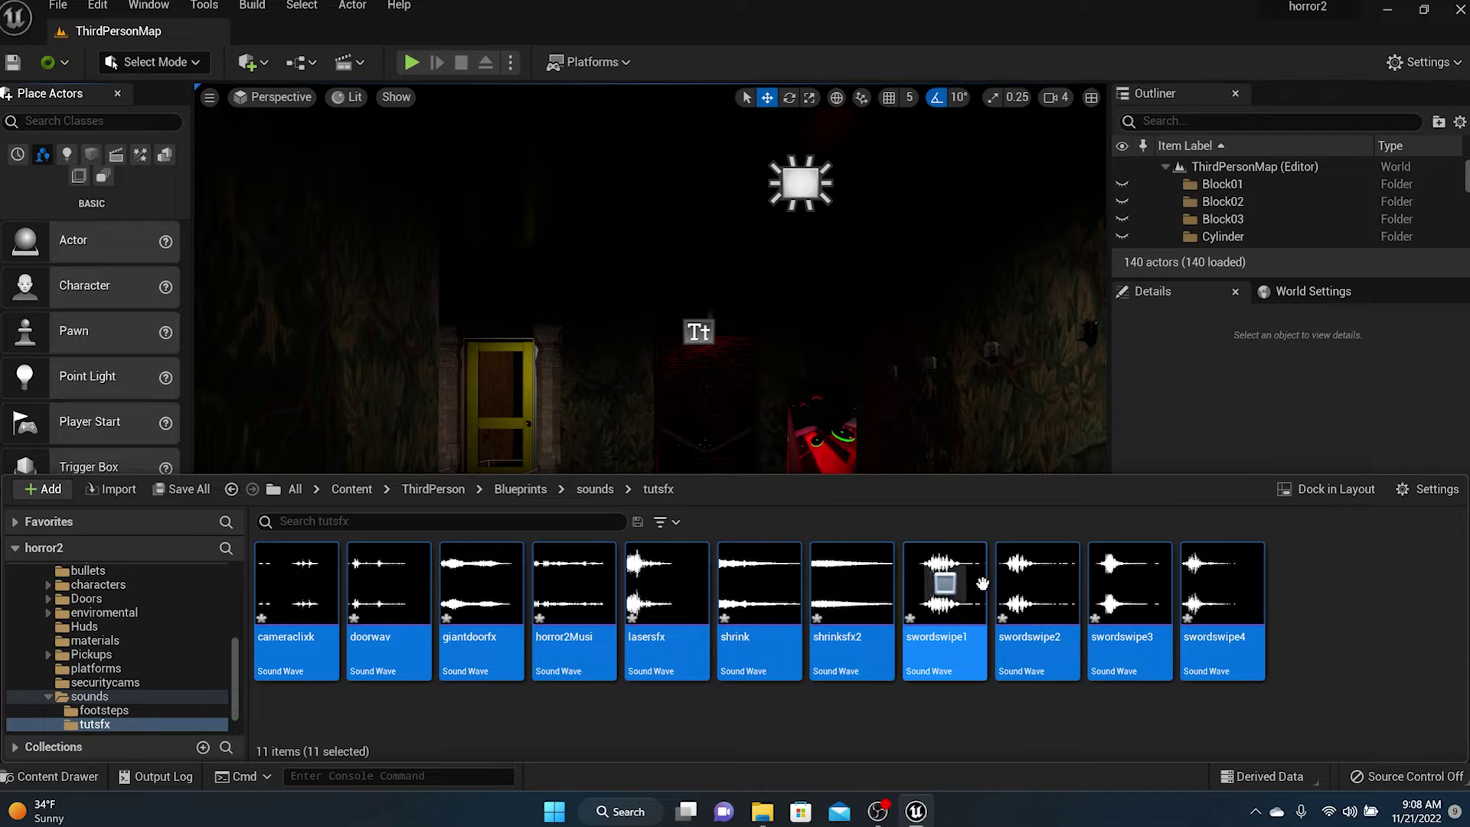
{"action": "left_click", "coordinate": [1038, 585]}
{"action": "left_click_drag", "start_coordinate": [1129, 584], "coordinate": [1123, 590]}
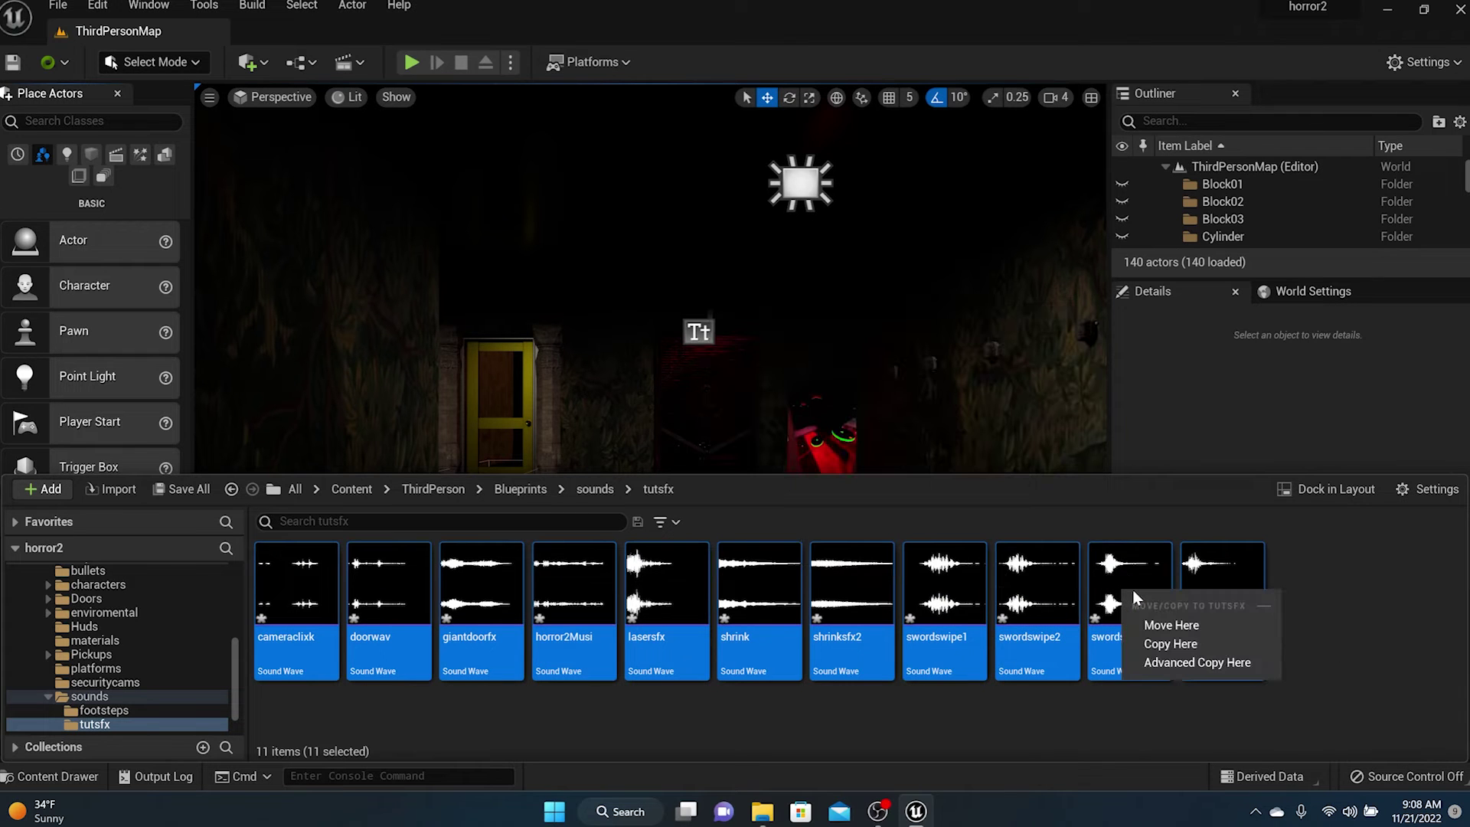
{"action": "left_click", "coordinate": [1134, 598]}
{"action": "left_click", "coordinate": [1134, 597]}
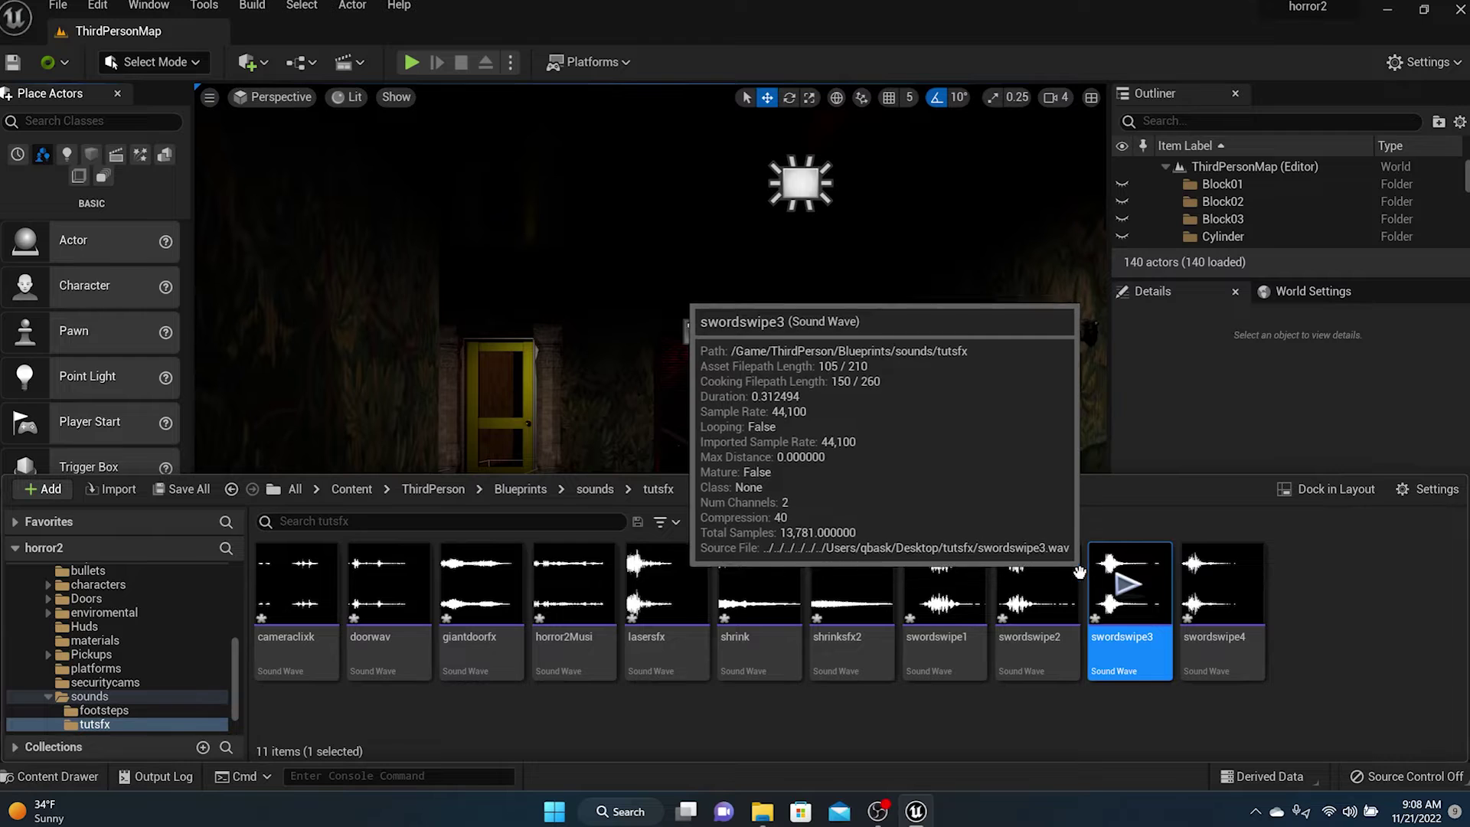
Create a Sound Cue from the doorwav sound wave in the tutsfx folder, keeping its default name
{"action": "left_click_drag", "start_coordinate": [552, 470], "coordinate": [542, 540]}
{"action": "scroll", "coordinate": [567, 632], "scroll_direction": "down", "scroll_amount": 1}
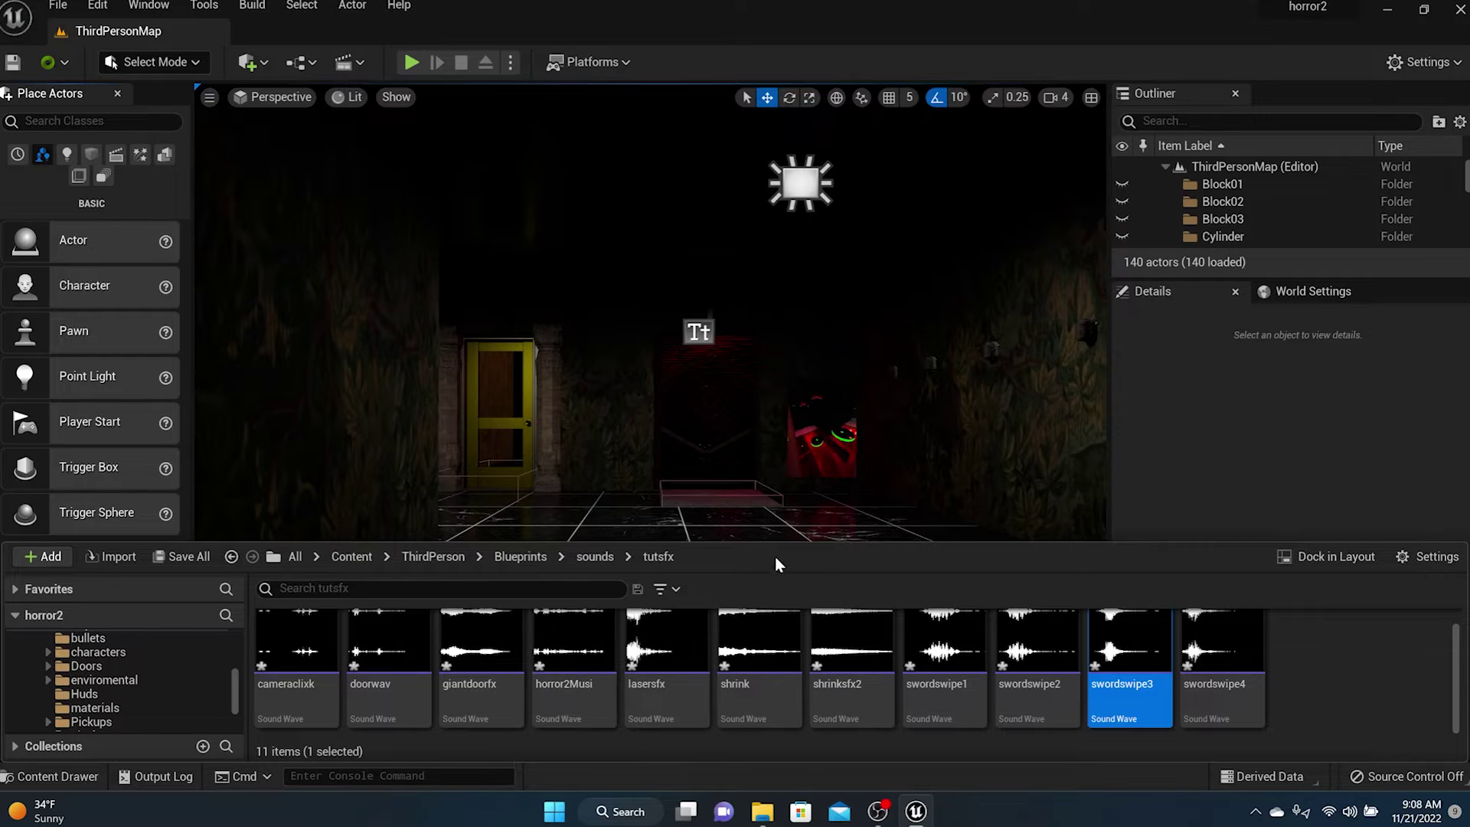
{"action": "left_click_drag", "start_coordinate": [786, 540], "coordinate": [785, 476]}
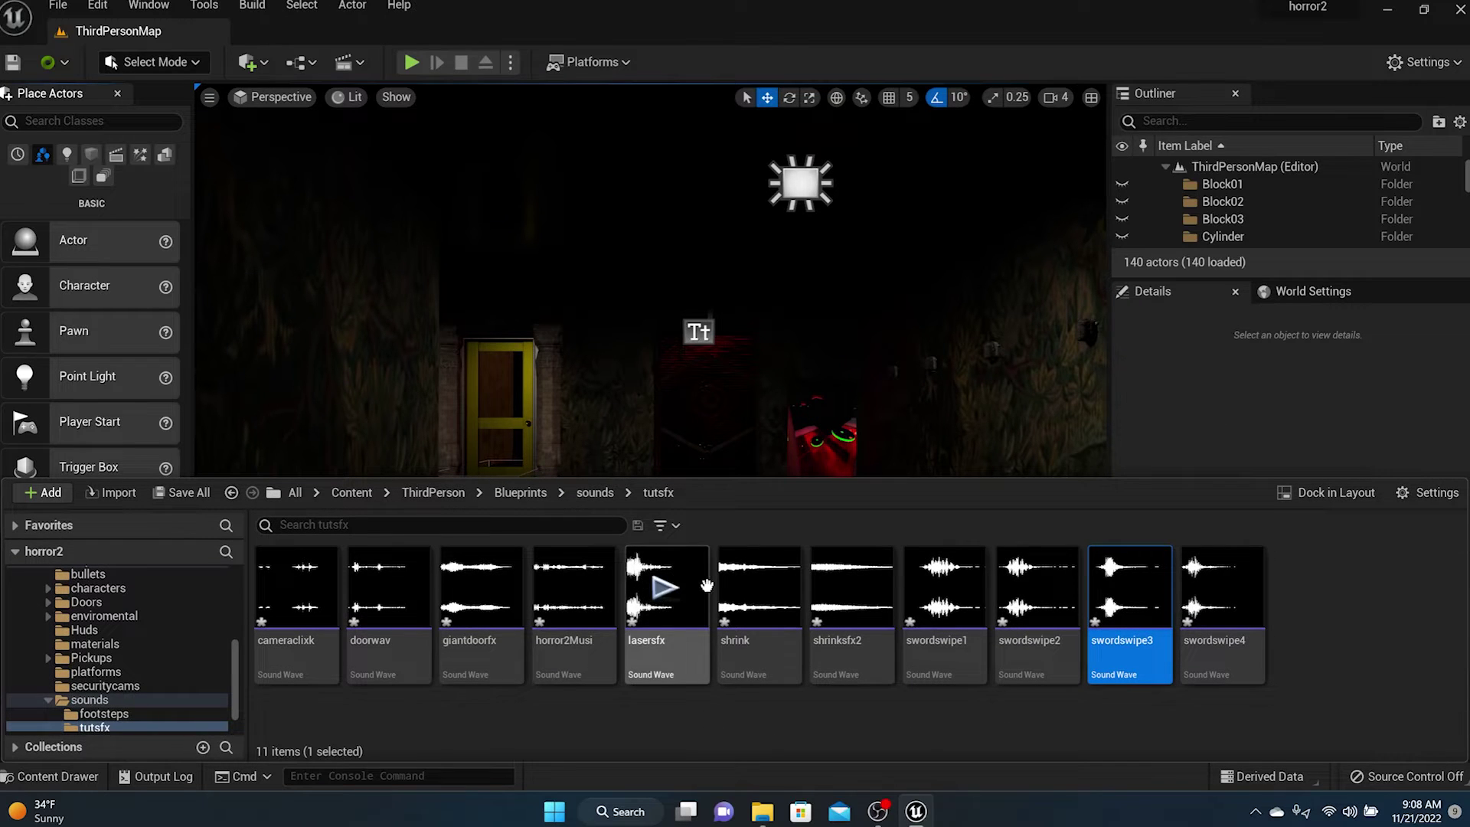
{"action": "right_click", "coordinate": [388, 628]}
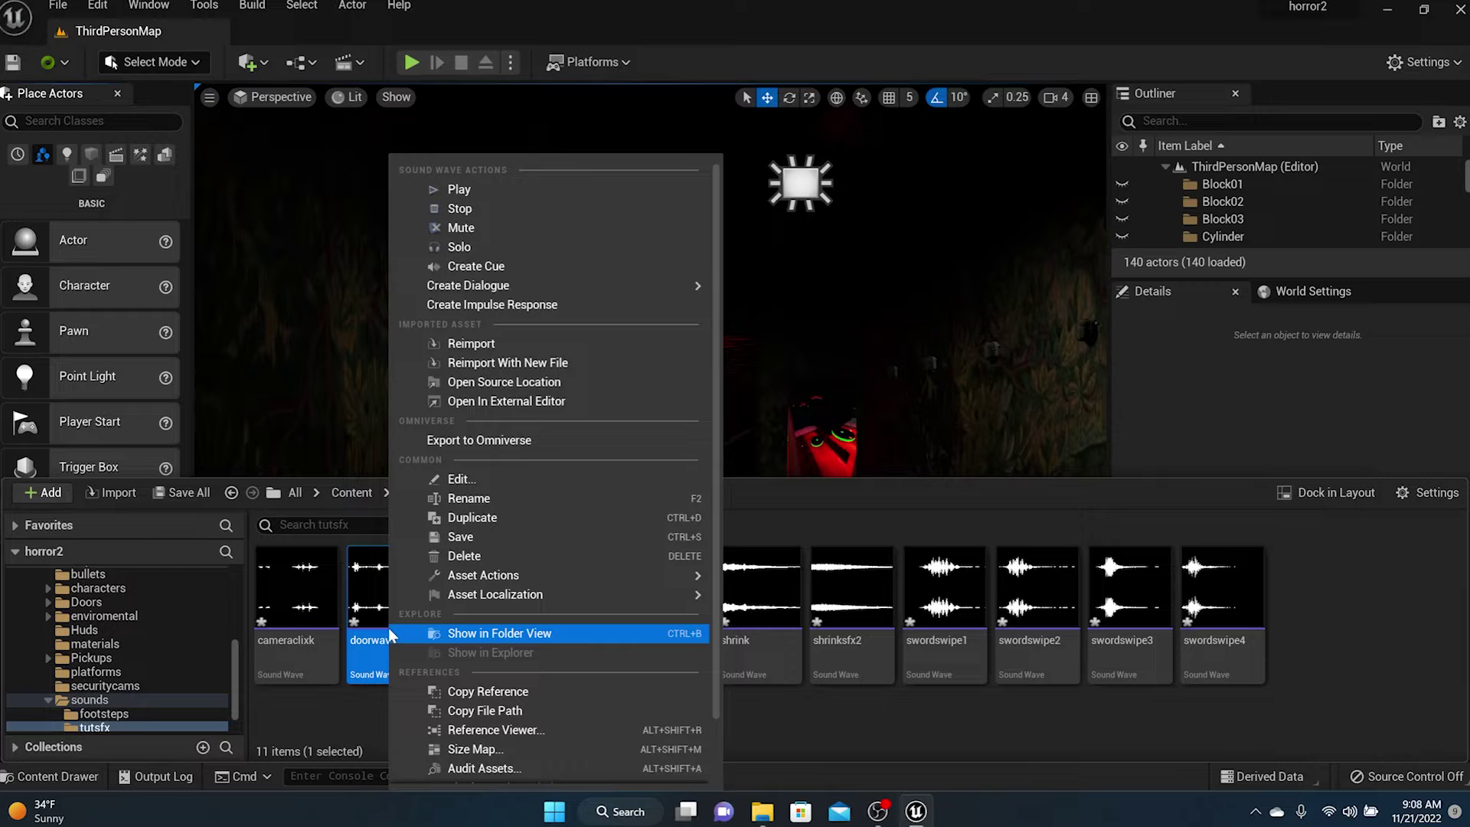
{"action": "left_click", "coordinate": [523, 267]}
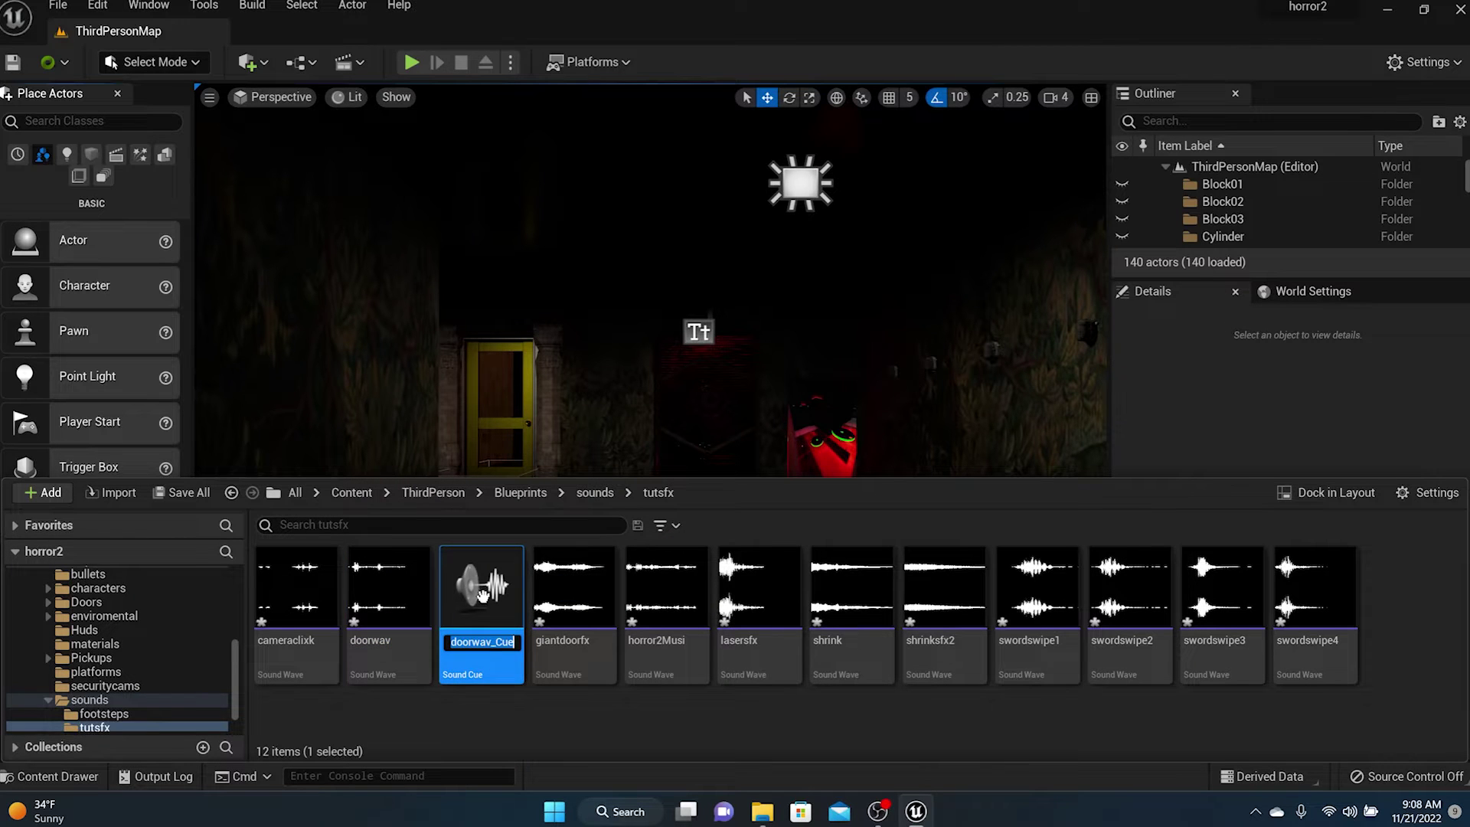
{"action": "left_click", "coordinate": [553, 719]}
Select the blue TriggerDoor between the lion statues and open its blueprint for editing
{"action": "right_click_drag", "start_coordinate": [661, 371], "coordinate": [666, 422]}
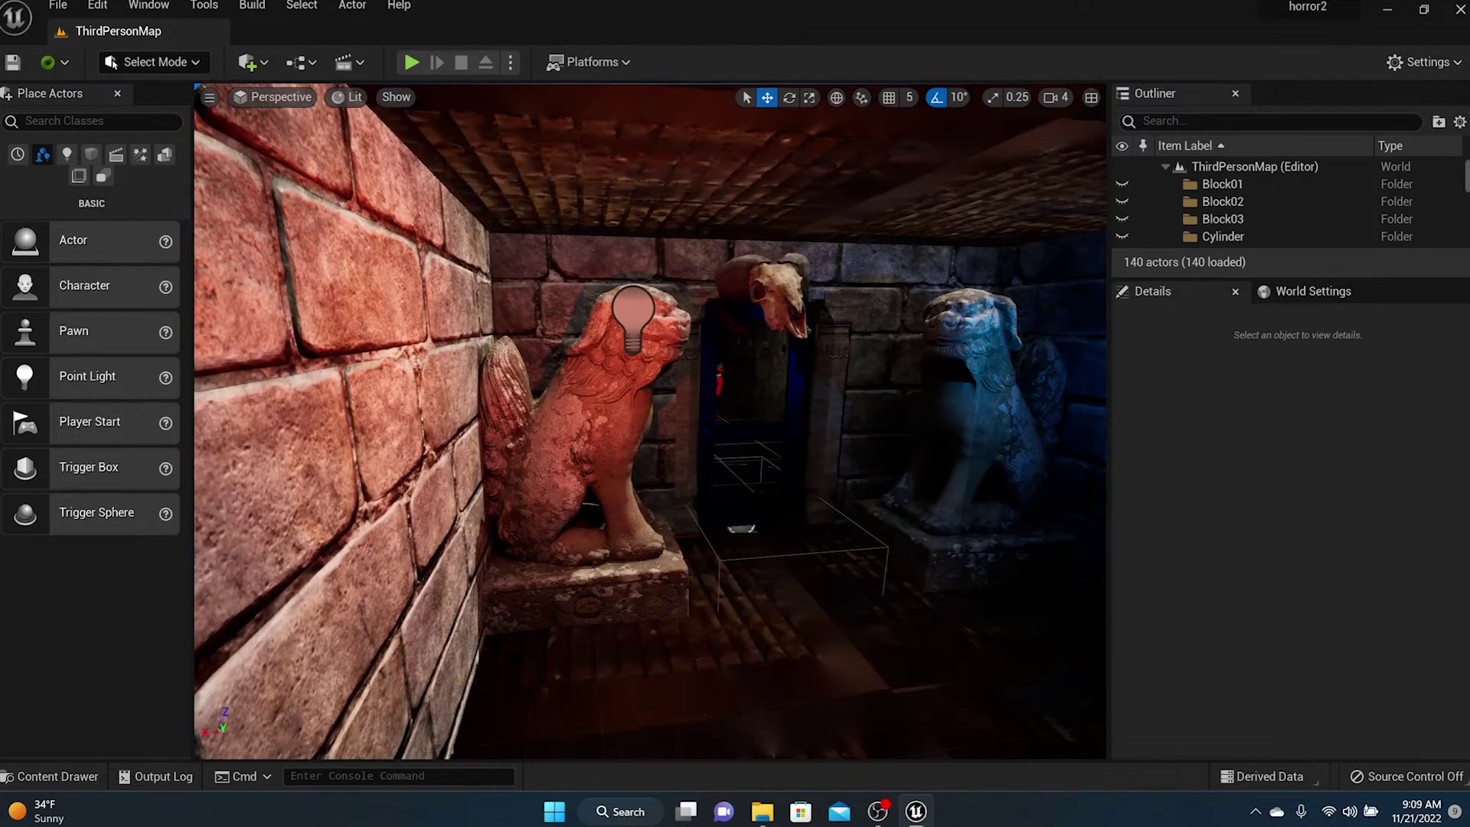
{"action": "scroll", "coordinate": [692, 397], "scroll_direction": "up", "scroll_amount": 5}
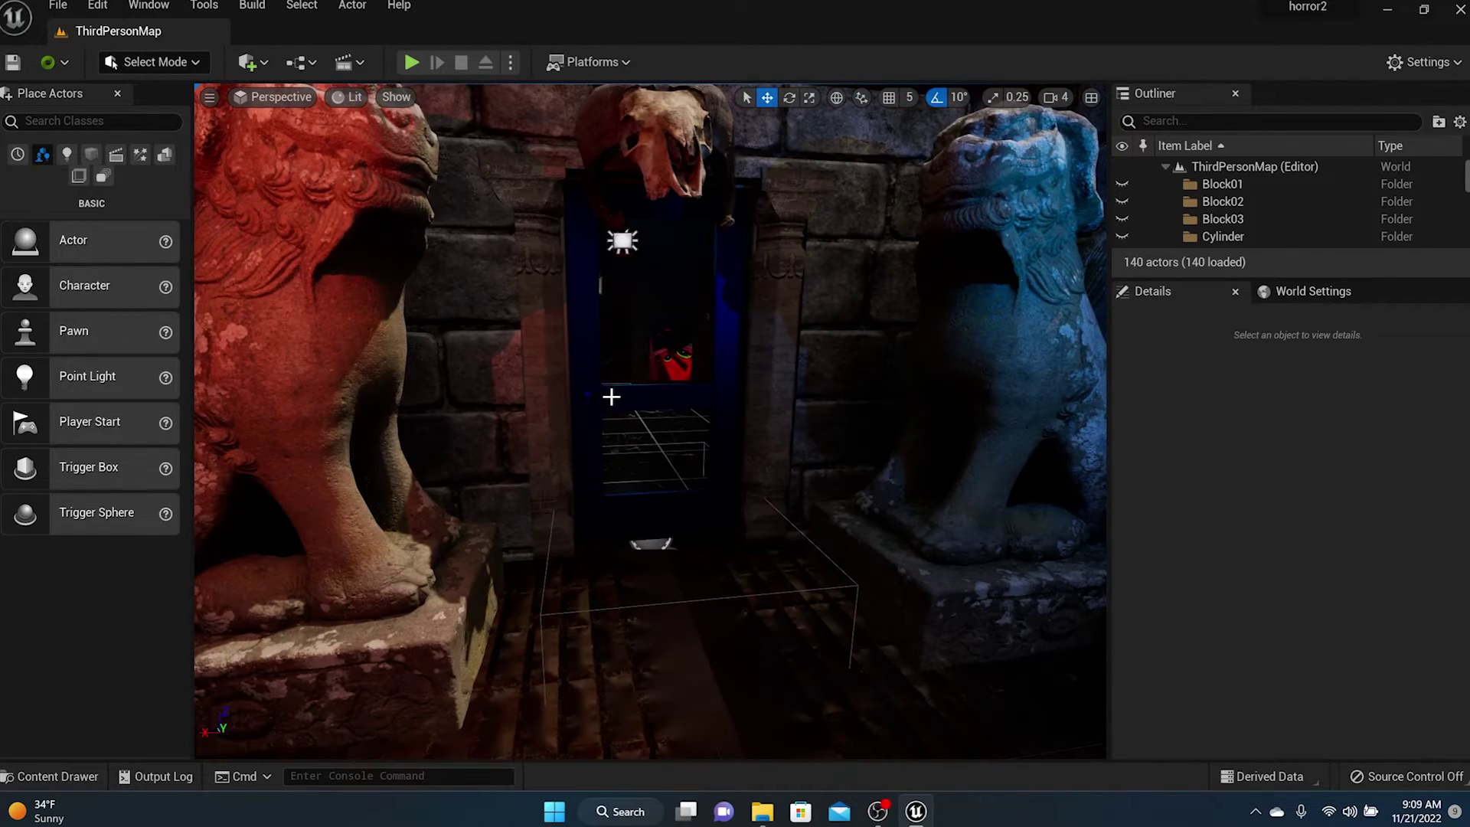
{"action": "left_click", "coordinate": [611, 396]}
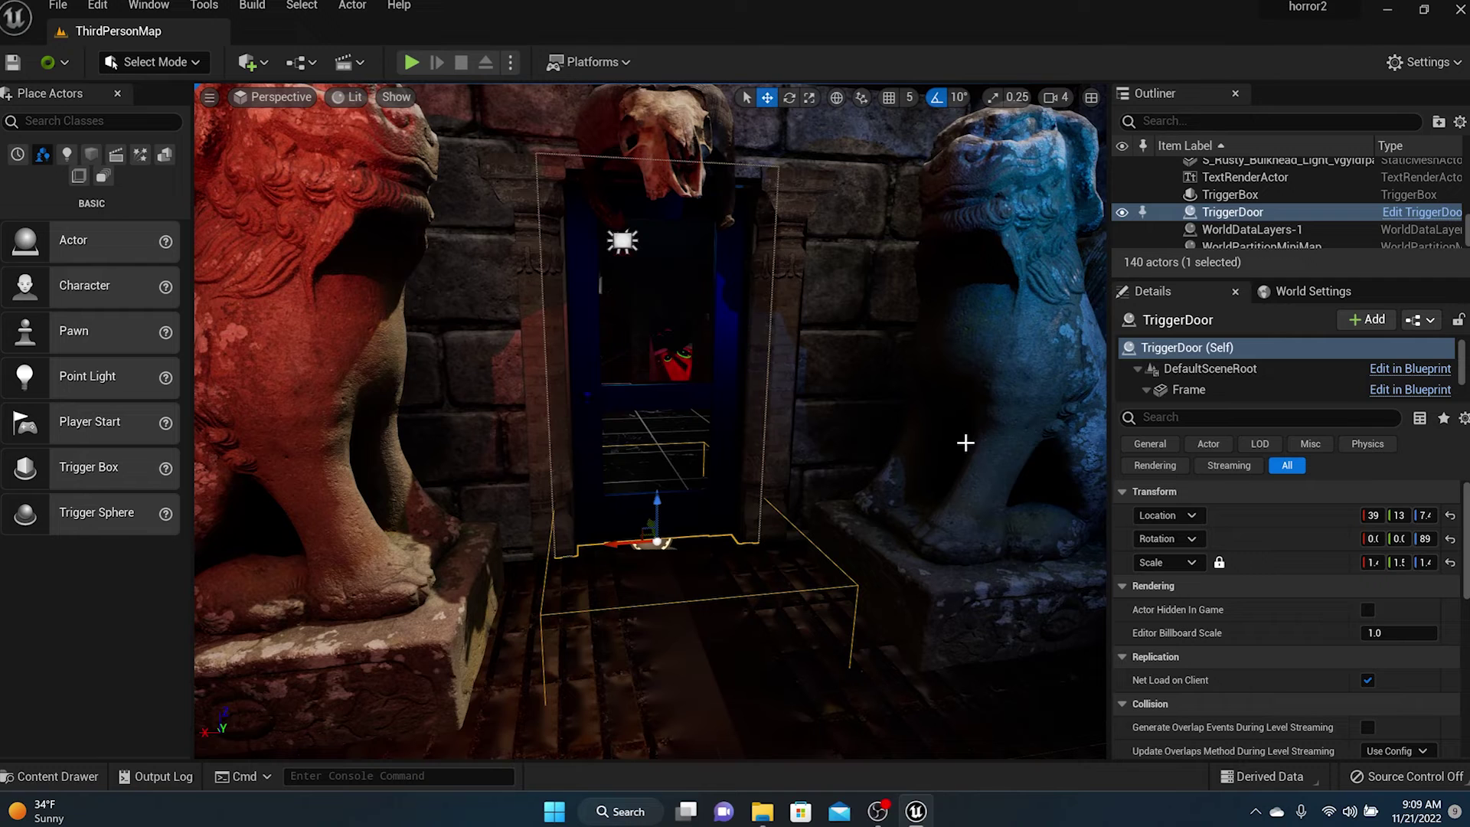
{"action": "left_click", "coordinate": [1421, 318]}
{"action": "left_click", "coordinate": [1302, 370]}
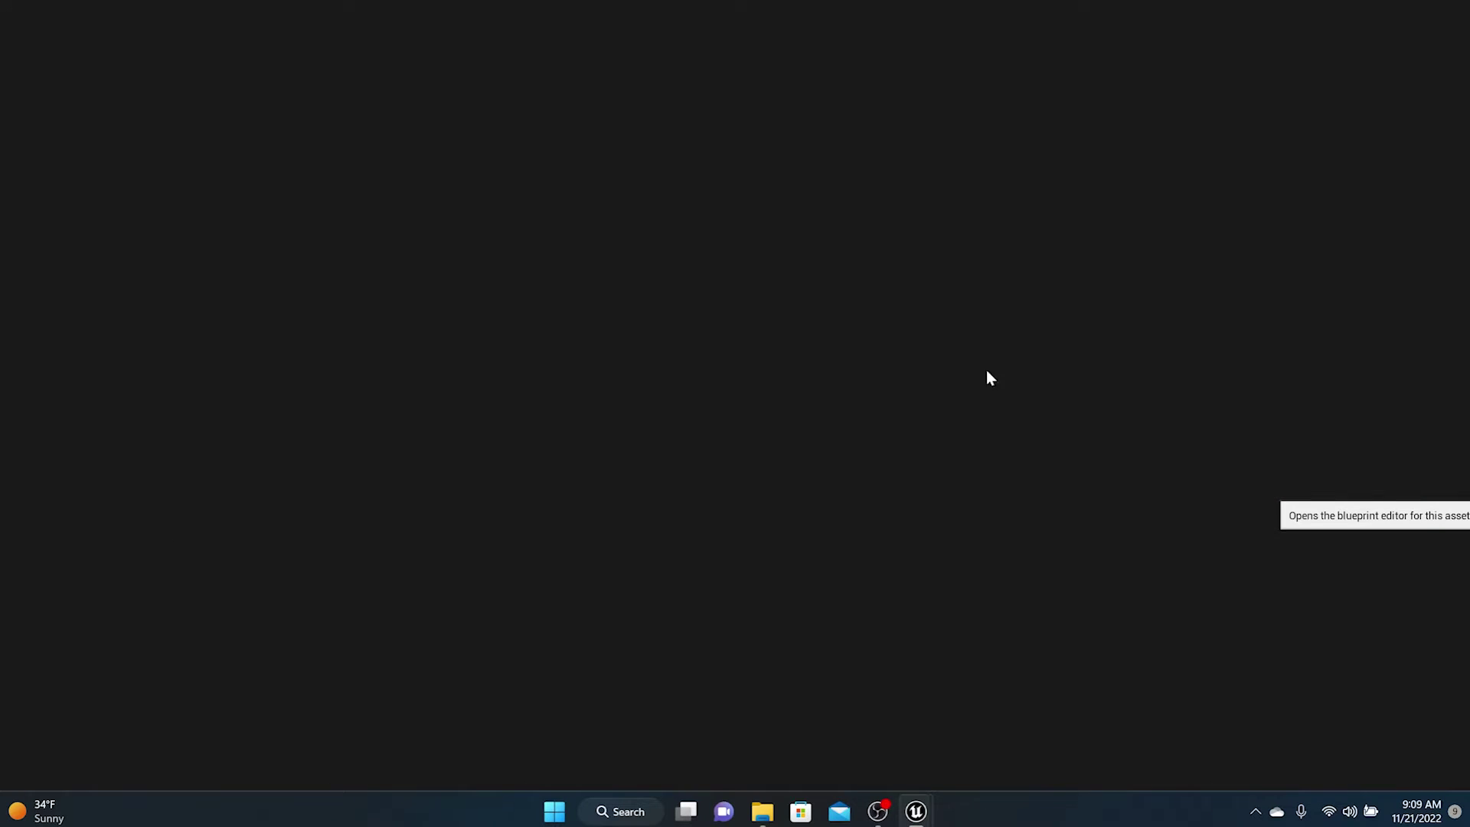
Move the begin-overlap event, character cast, Found Blue Key and upper Branch nodes away from the OPen/closedoor timeline to make room between them
{"action": "scroll", "coordinate": [671, 399], "scroll_direction": "down", "scroll_amount": 2}
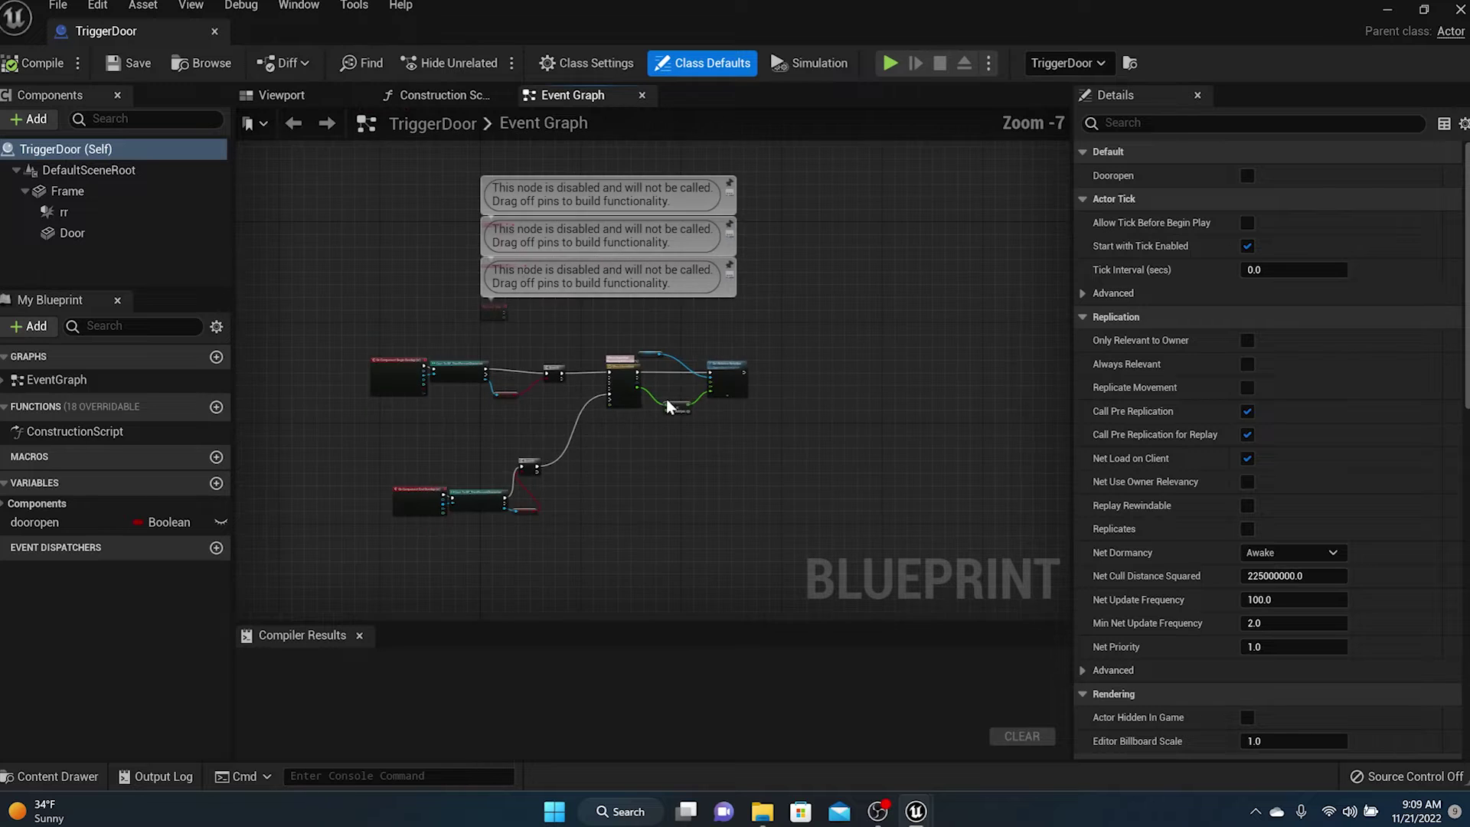
{"action": "scroll", "coordinate": [645, 412], "scroll_direction": "up", "scroll_amount": 3}
{"action": "right_click_drag", "start_coordinate": [642, 412], "coordinate": [735, 445]}
{"action": "scroll", "coordinate": [678, 355], "scroll_direction": "up", "scroll_amount": 4}
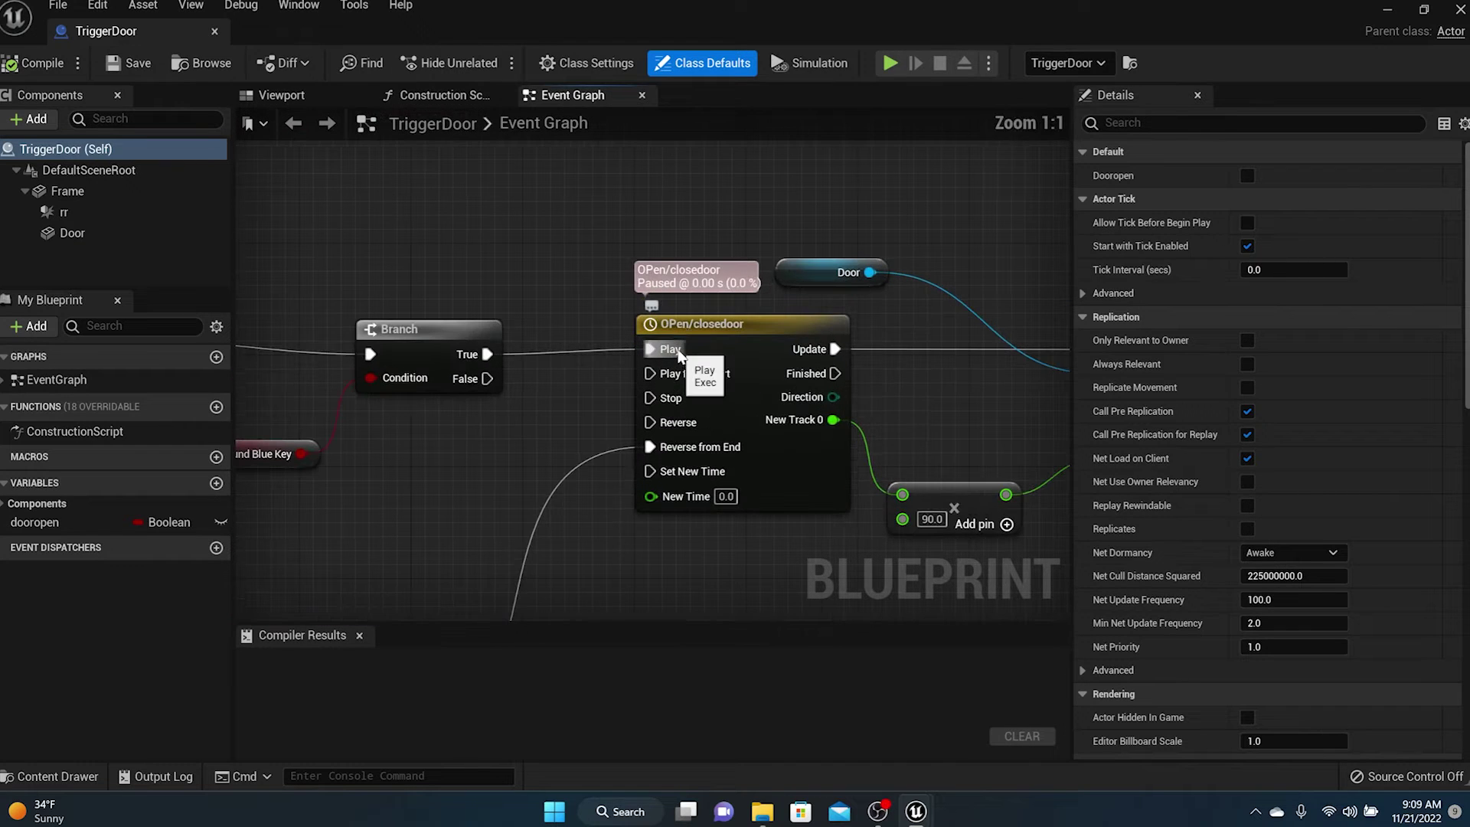
{"action": "scroll", "coordinate": [618, 340], "scroll_direction": "down", "scroll_amount": 2}
{"action": "scroll", "coordinate": [617, 340], "scroll_direction": "down", "scroll_amount": 3}
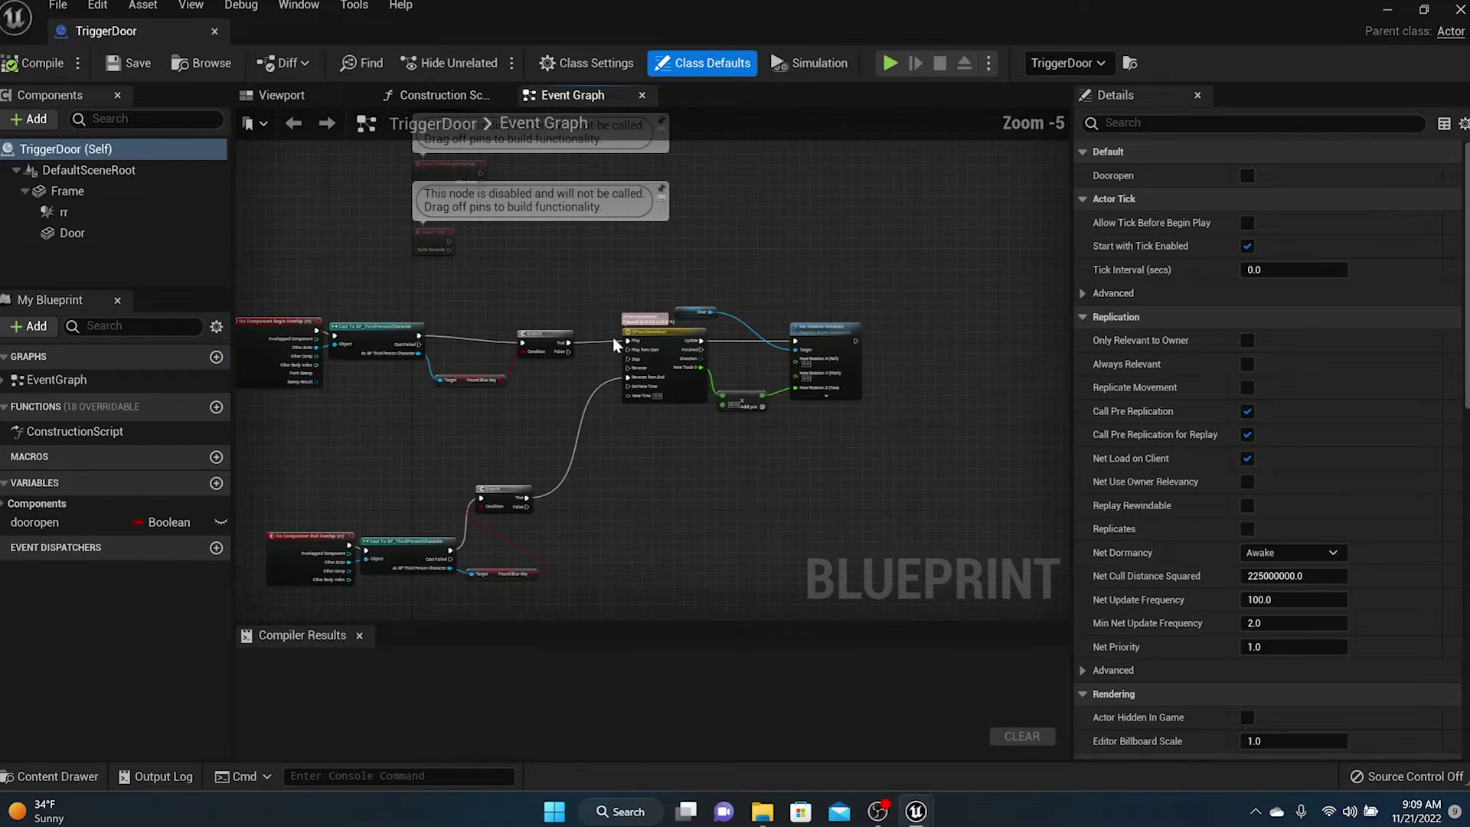
{"action": "scroll", "coordinate": [583, 406], "scroll_direction": "up", "scroll_amount": 3}
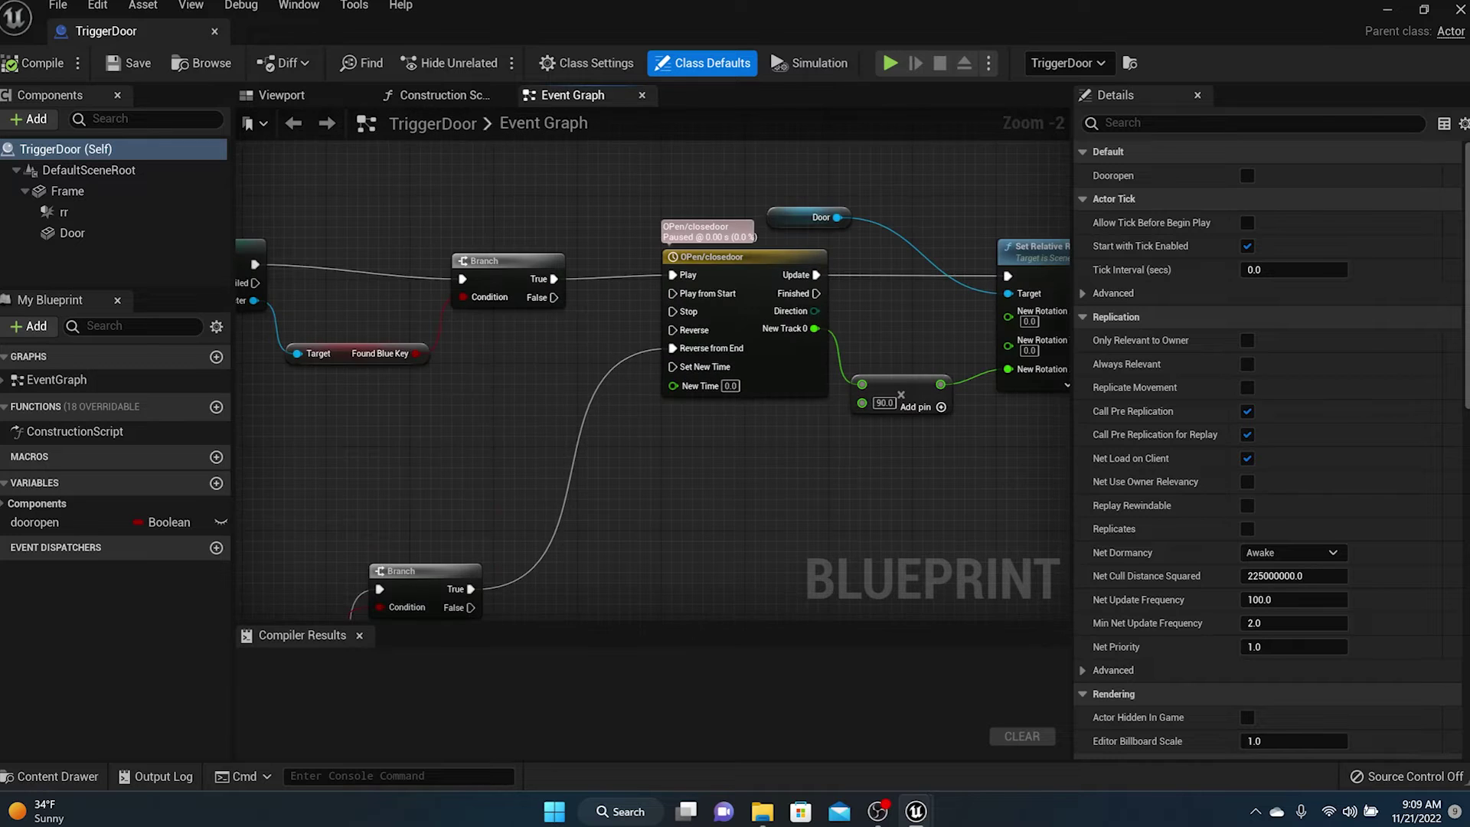
{"action": "right_click_drag", "start_coordinate": [600, 350], "coordinate": [874, 367]}
{"action": "left_click_drag", "start_coordinate": [792, 243], "coordinate": [296, 395]}
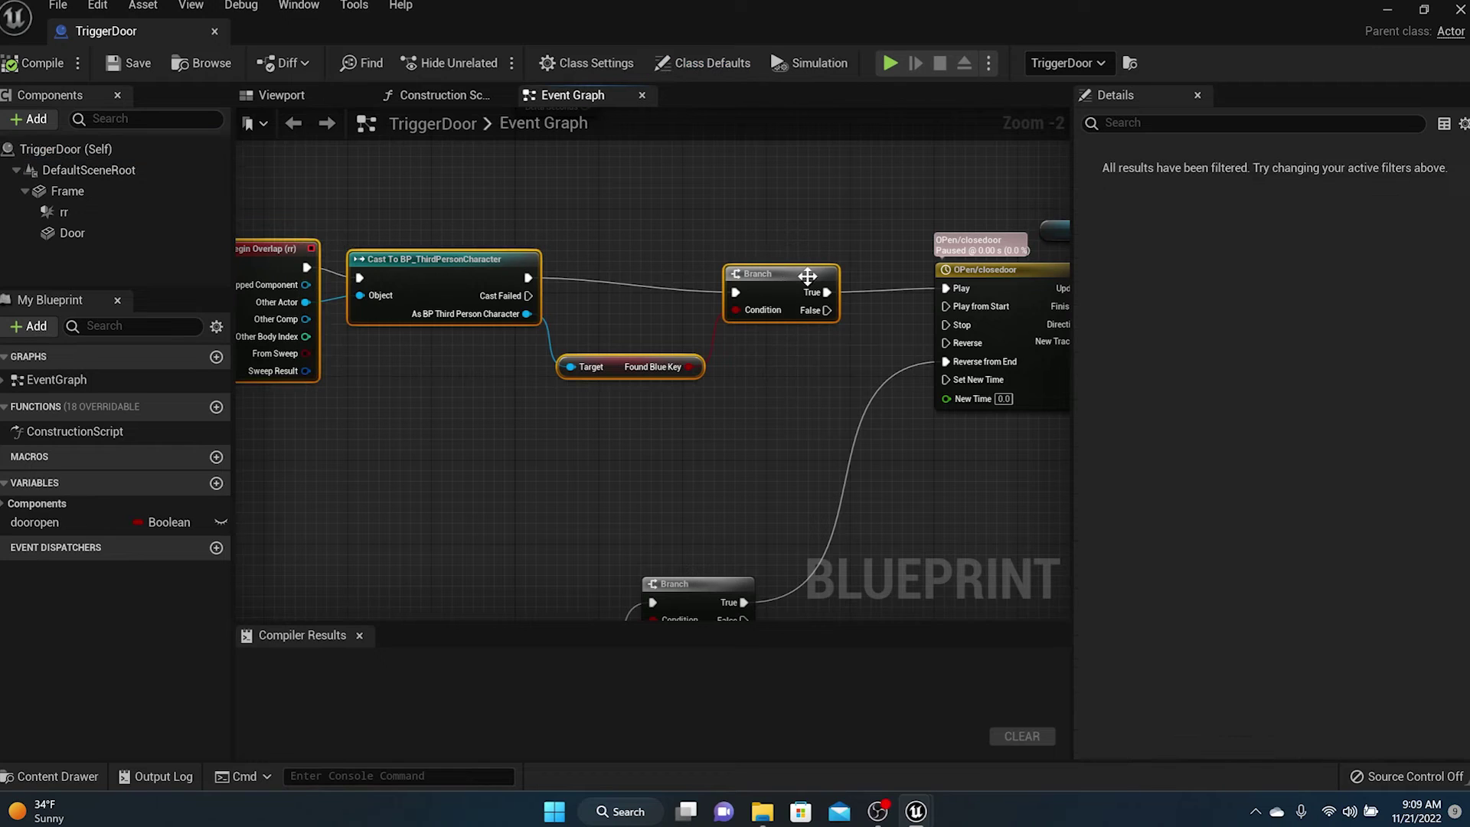
{"action": "left_click_drag", "start_coordinate": [808, 276], "coordinate": [759, 276]}
Insert a Play Sound at Location node between the upper Branch's True output and the timeline, using doorwav_Cue as its sound
{"action": "type", "text": "playsou"}
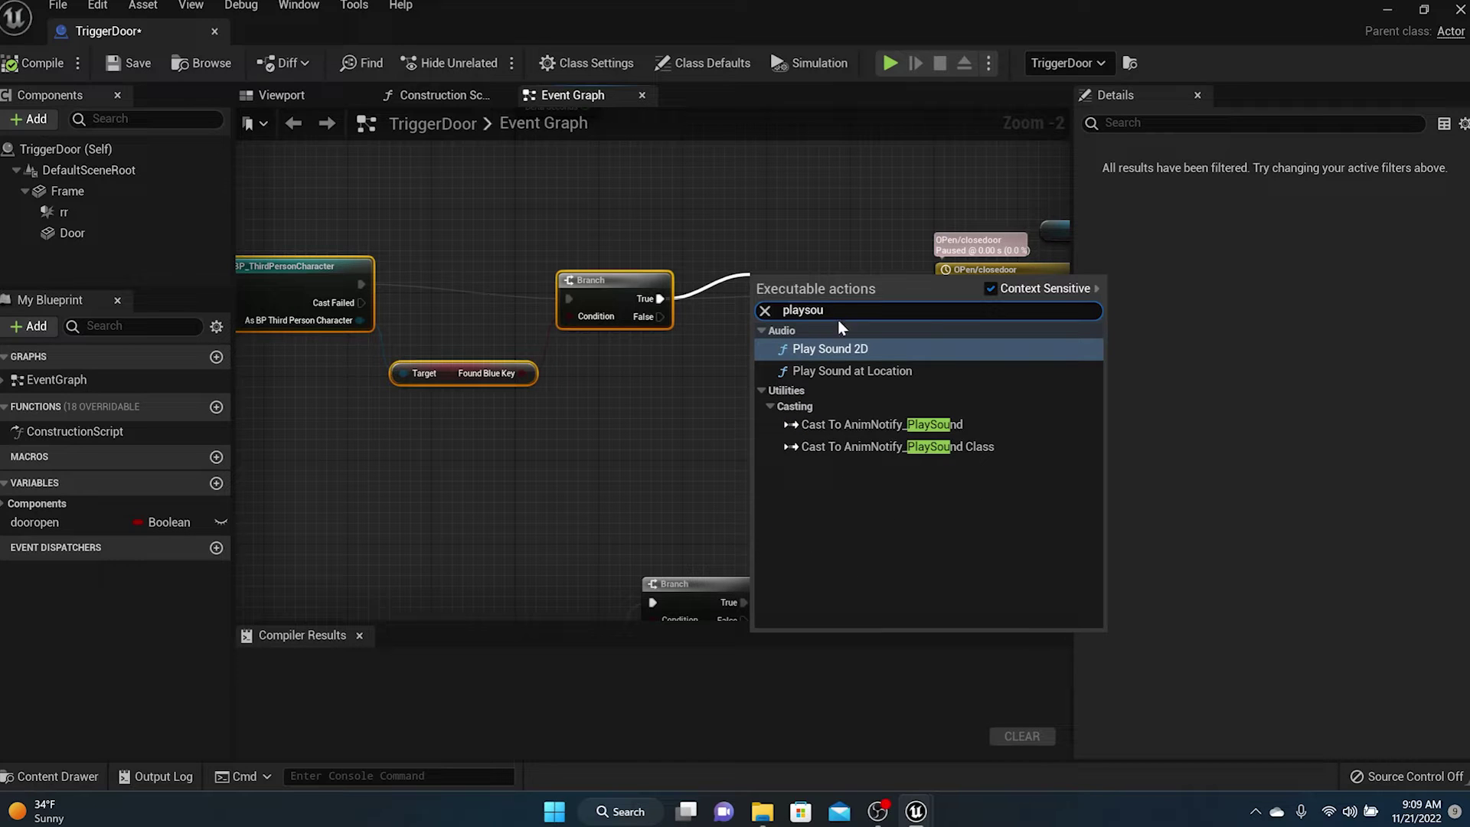
{"action": "left_click", "coordinate": [851, 370]}
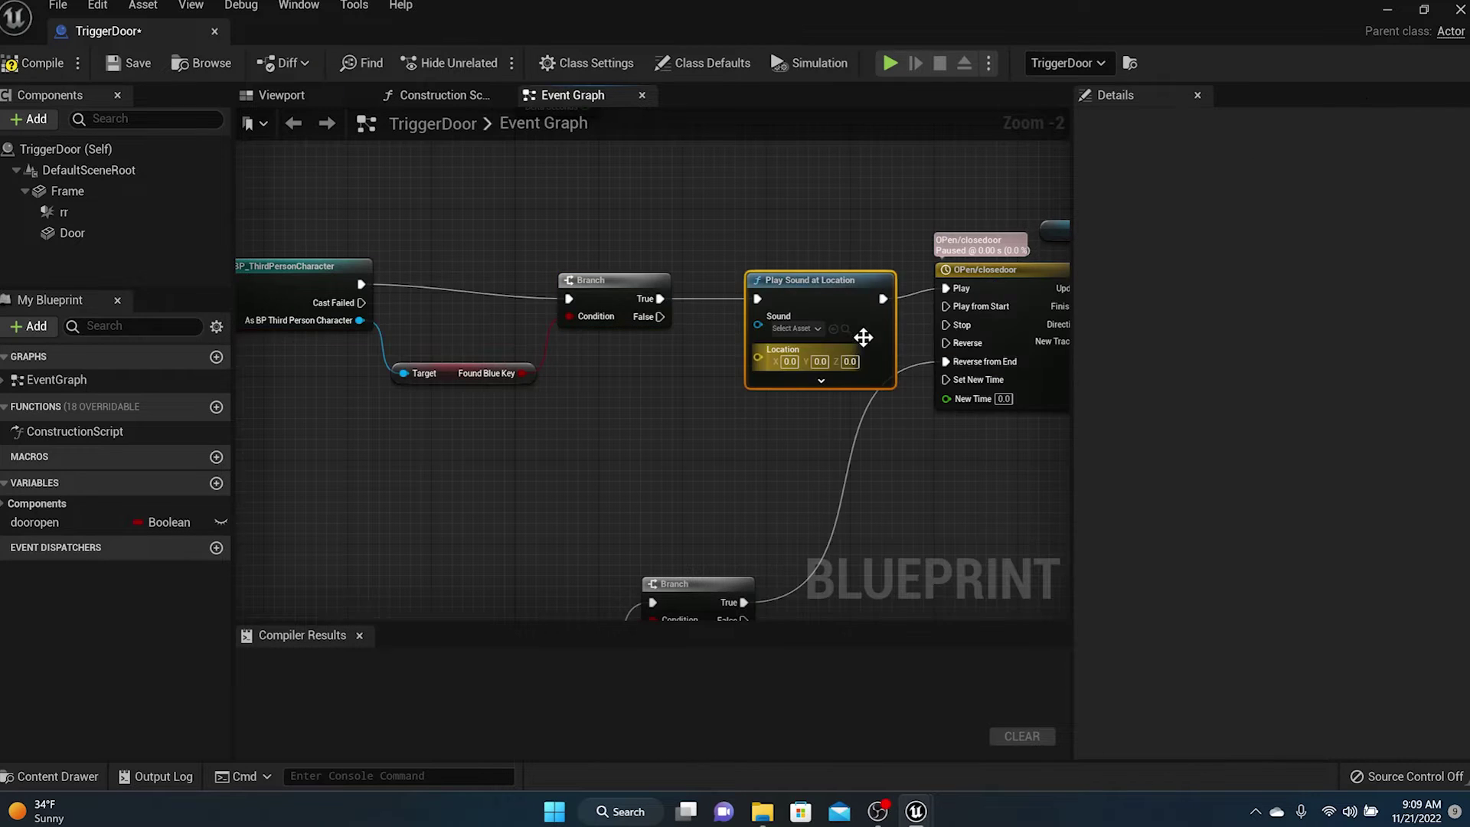
{"action": "left_click", "coordinate": [810, 329]}
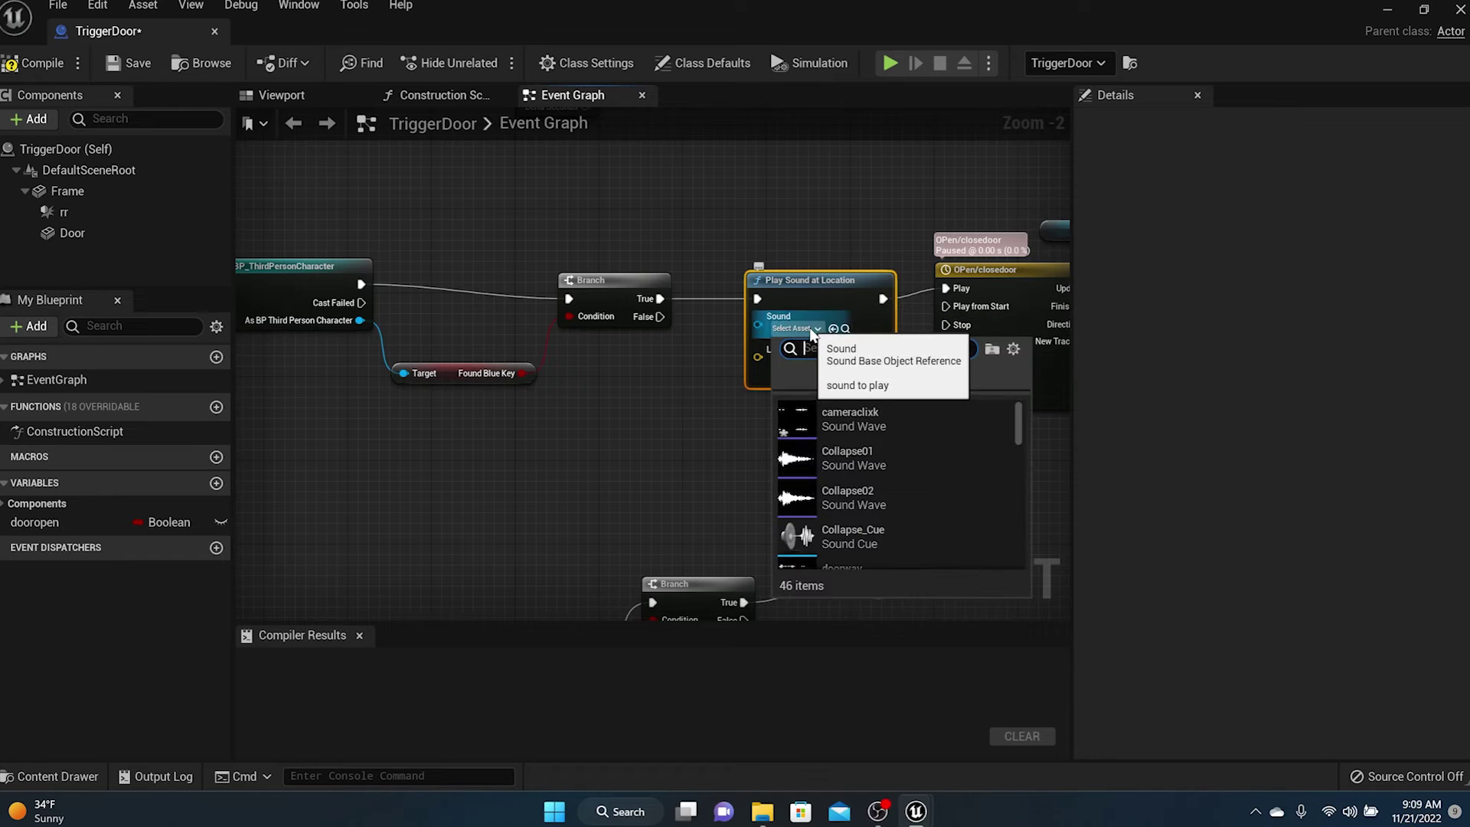
{"action": "type", "text": "door"}
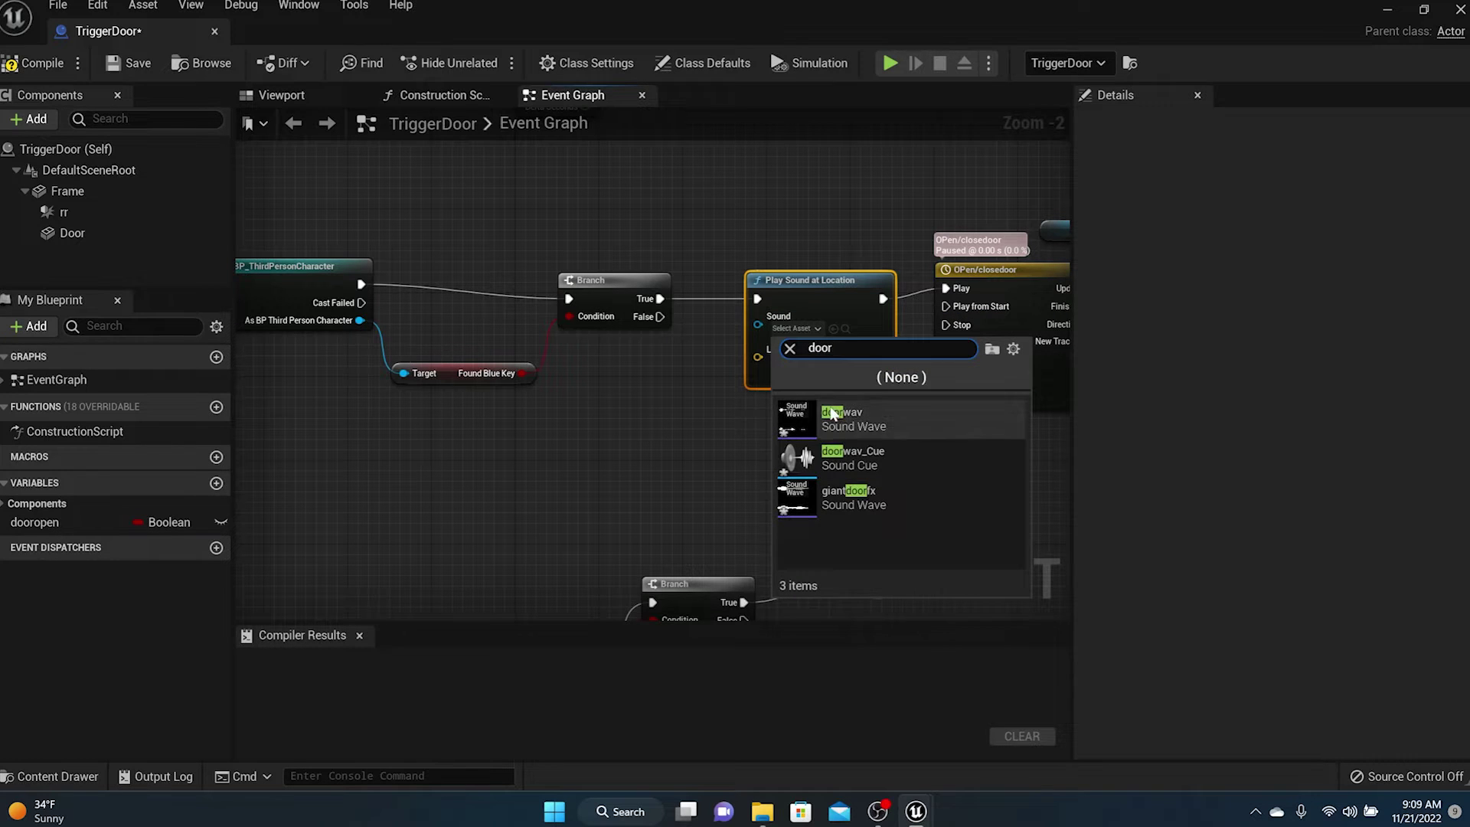
{"action": "left_click", "coordinate": [842, 456]}
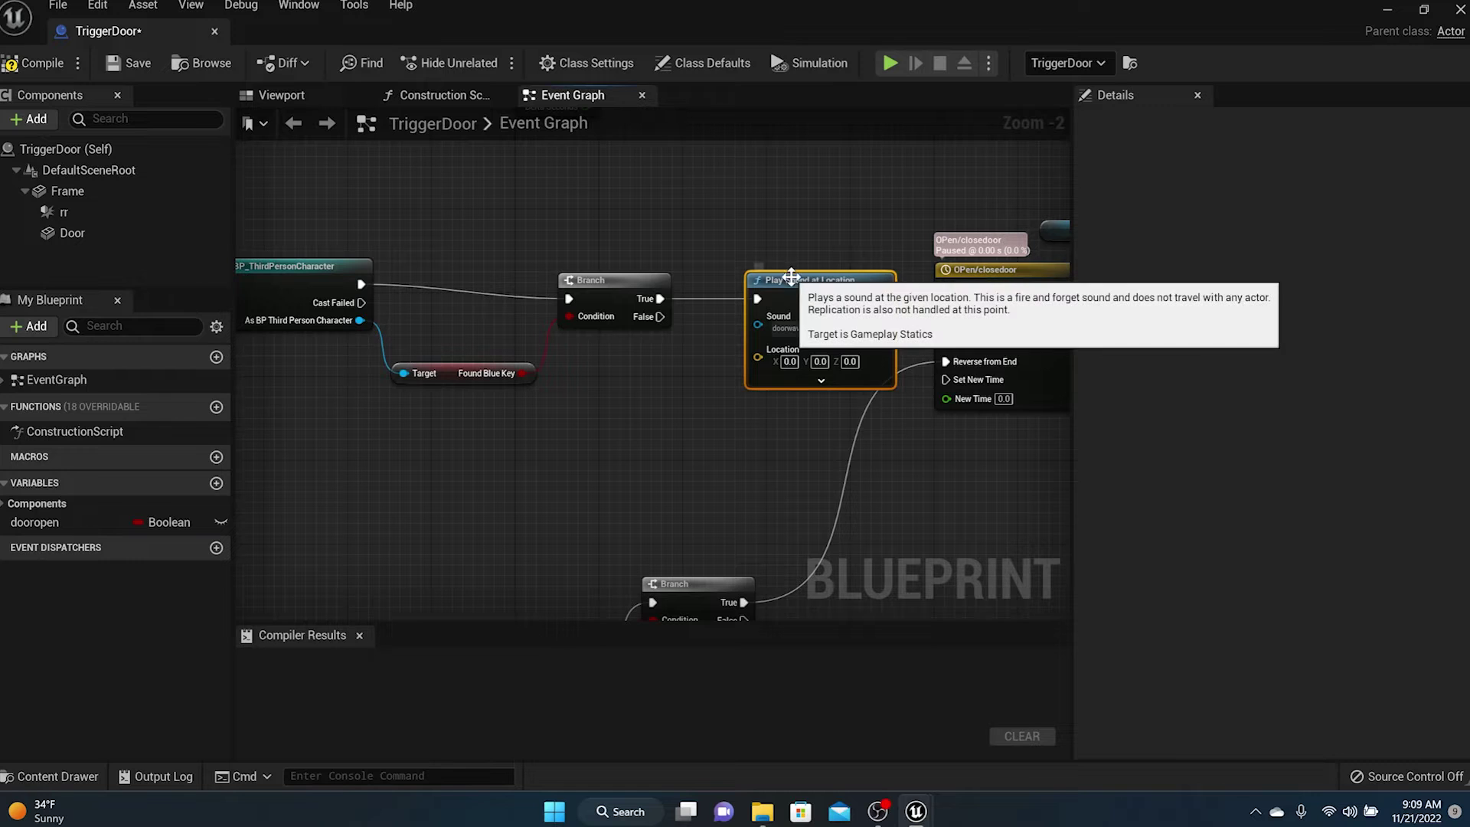
{"action": "left_click_drag", "start_coordinate": [796, 280], "coordinate": [796, 268]}
Add a reference to the Door component to the event graph, below the character cast node
{"action": "right_click_drag", "start_coordinate": [699, 343], "coordinate": [992, 329]}
{"action": "scroll", "coordinate": [647, 291], "scroll_direction": "down", "scroll_amount": 1}
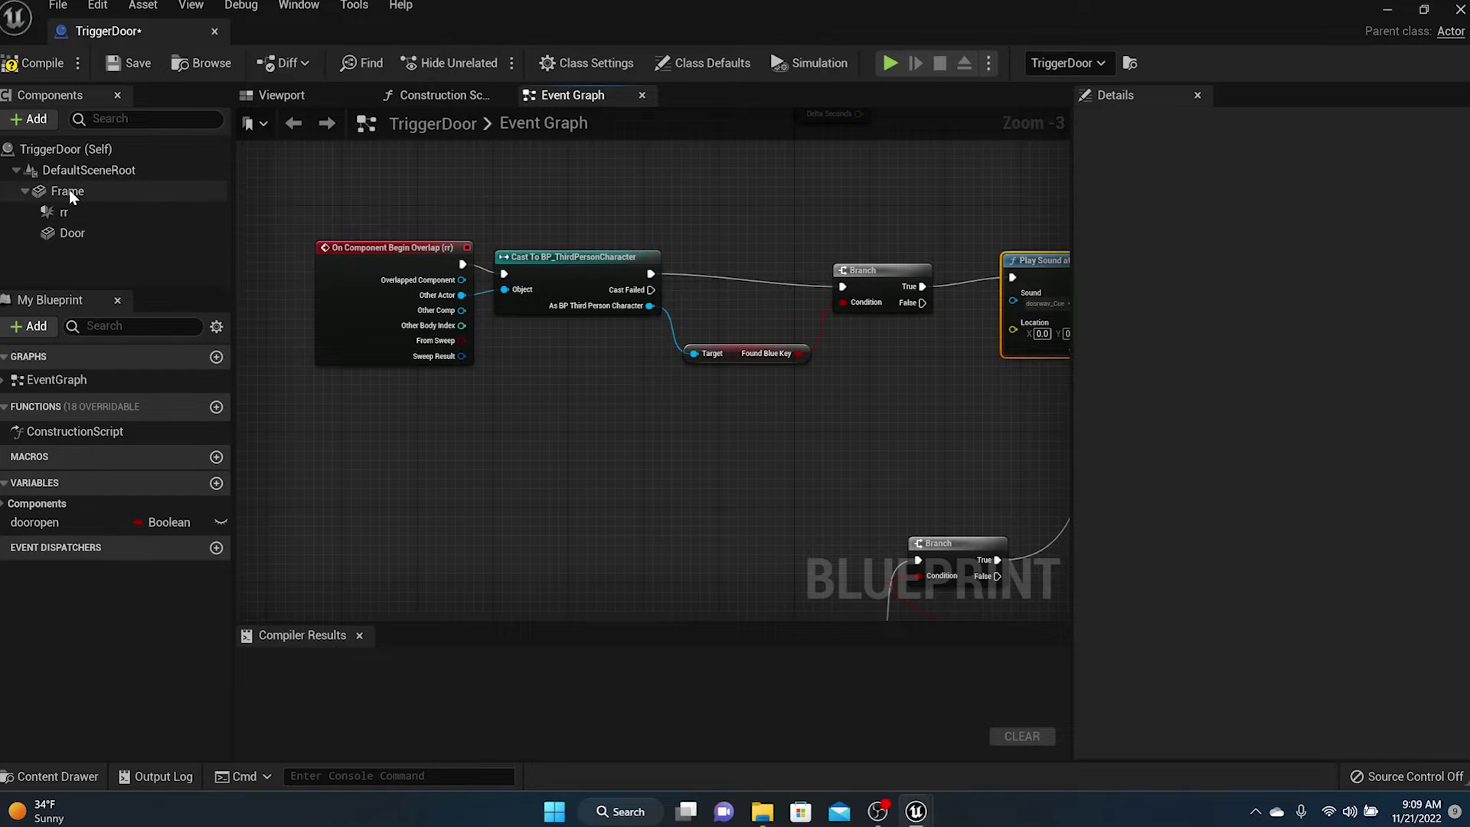
{"action": "left_click_drag", "start_coordinate": [74, 233], "coordinate": [402, 316]}
Add a Get World Location node from the Door reference and connect its output to the sound node's Location input
{"action": "left_click_drag", "start_coordinate": [566, 372], "coordinate": [728, 410]}
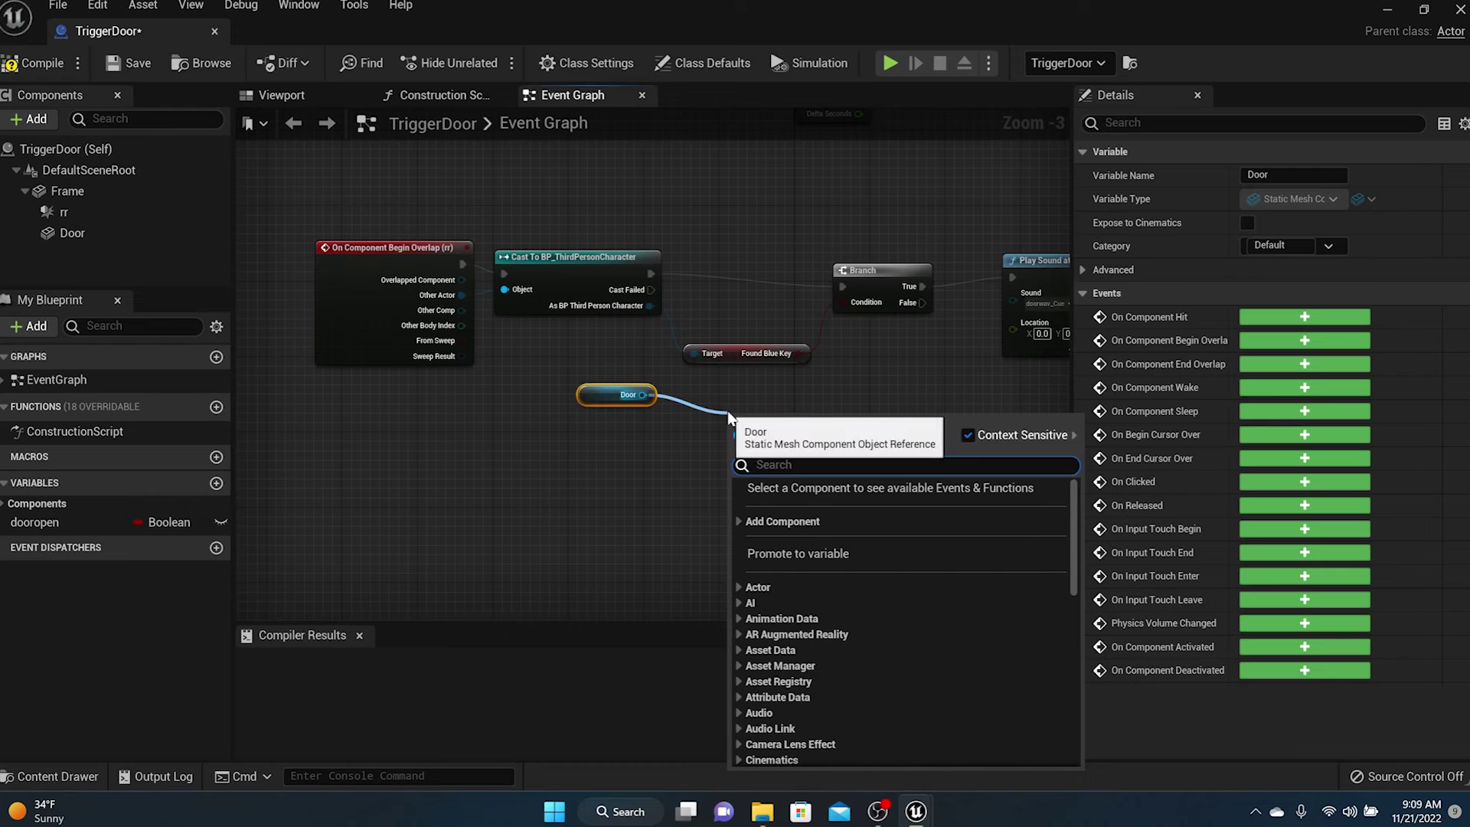
{"action": "type", "text": "getac"}
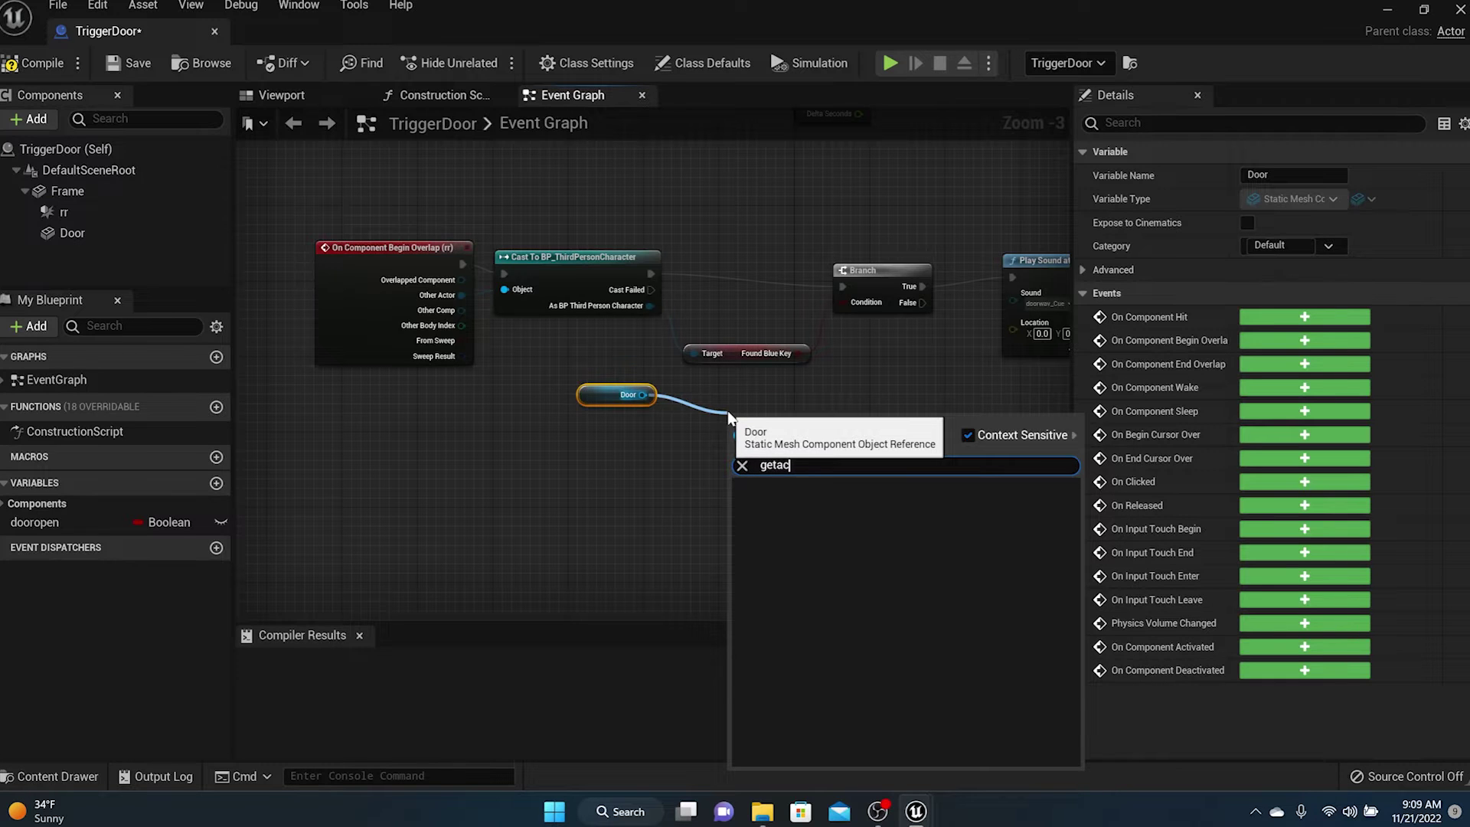
{"action": "key", "text": "BackSpace"}
{"action": "key", "text": "BackSpace"}
{"action": "type", "text": "loca"}
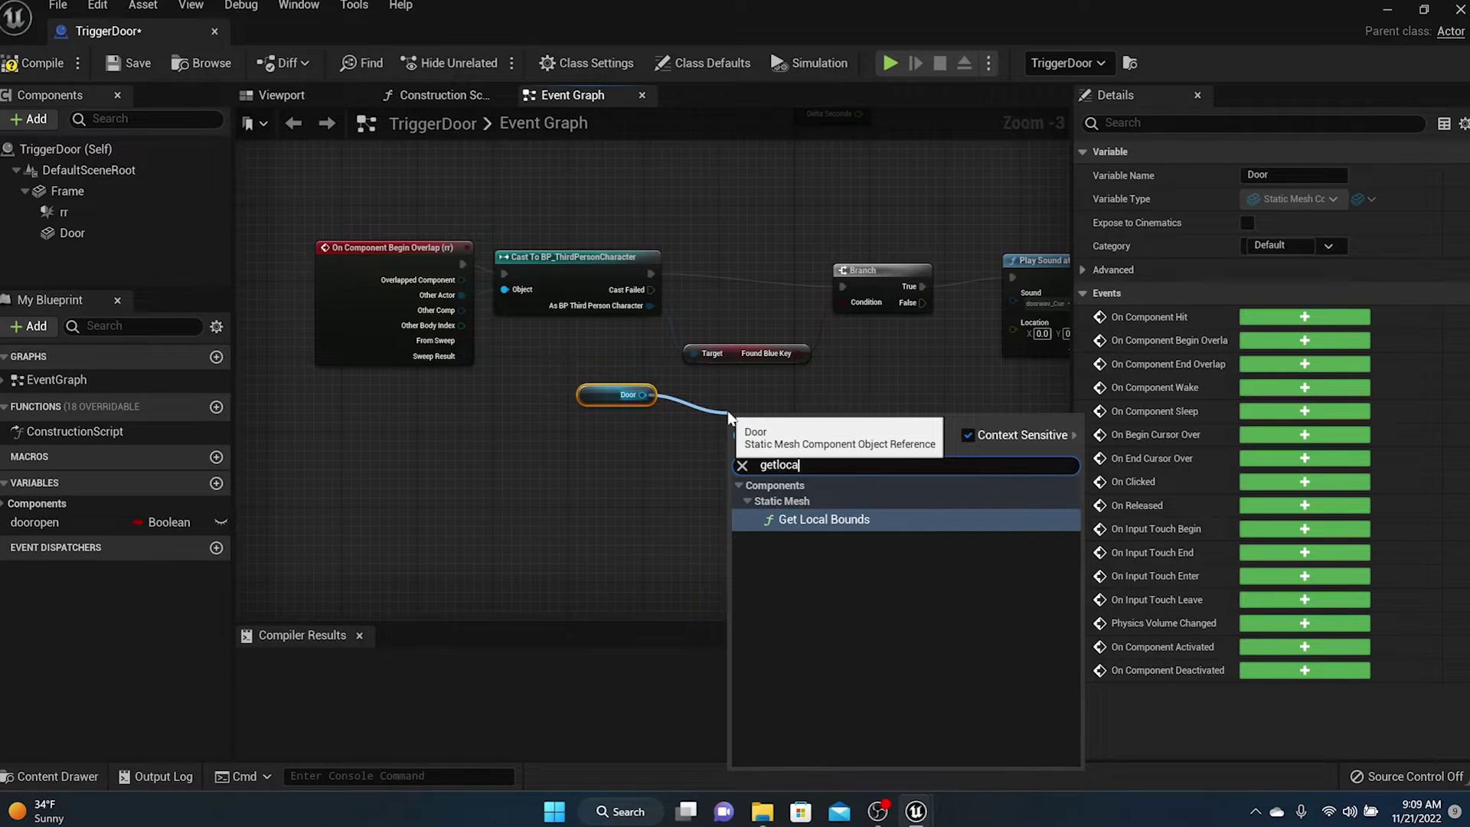
{"action": "type", "text": "tio"}
{"action": "key", "text": "ctrl+a"}
{"action": "key", "text": "BackSpace"}
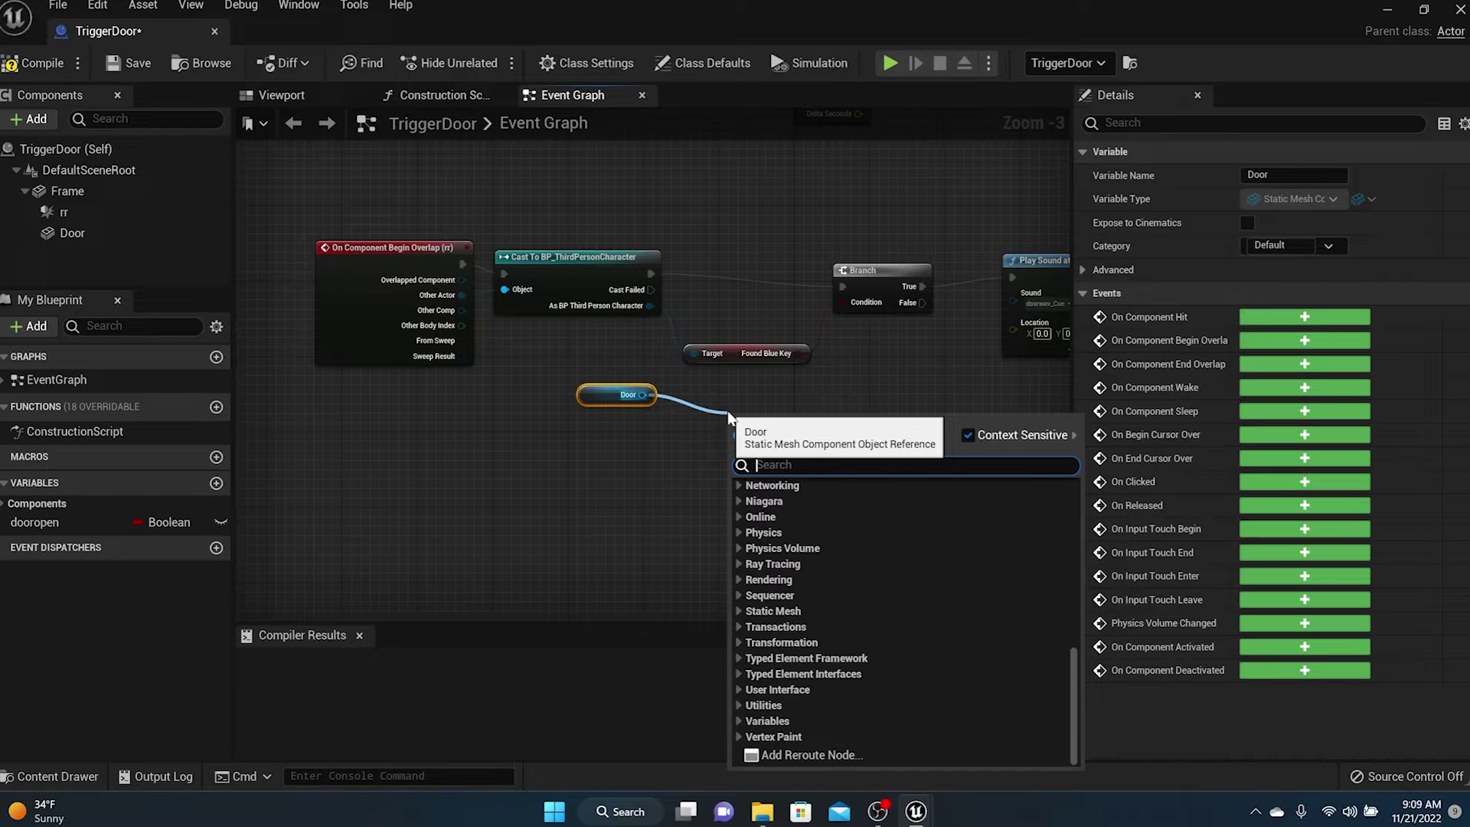
{"action": "type", "text": "location"}
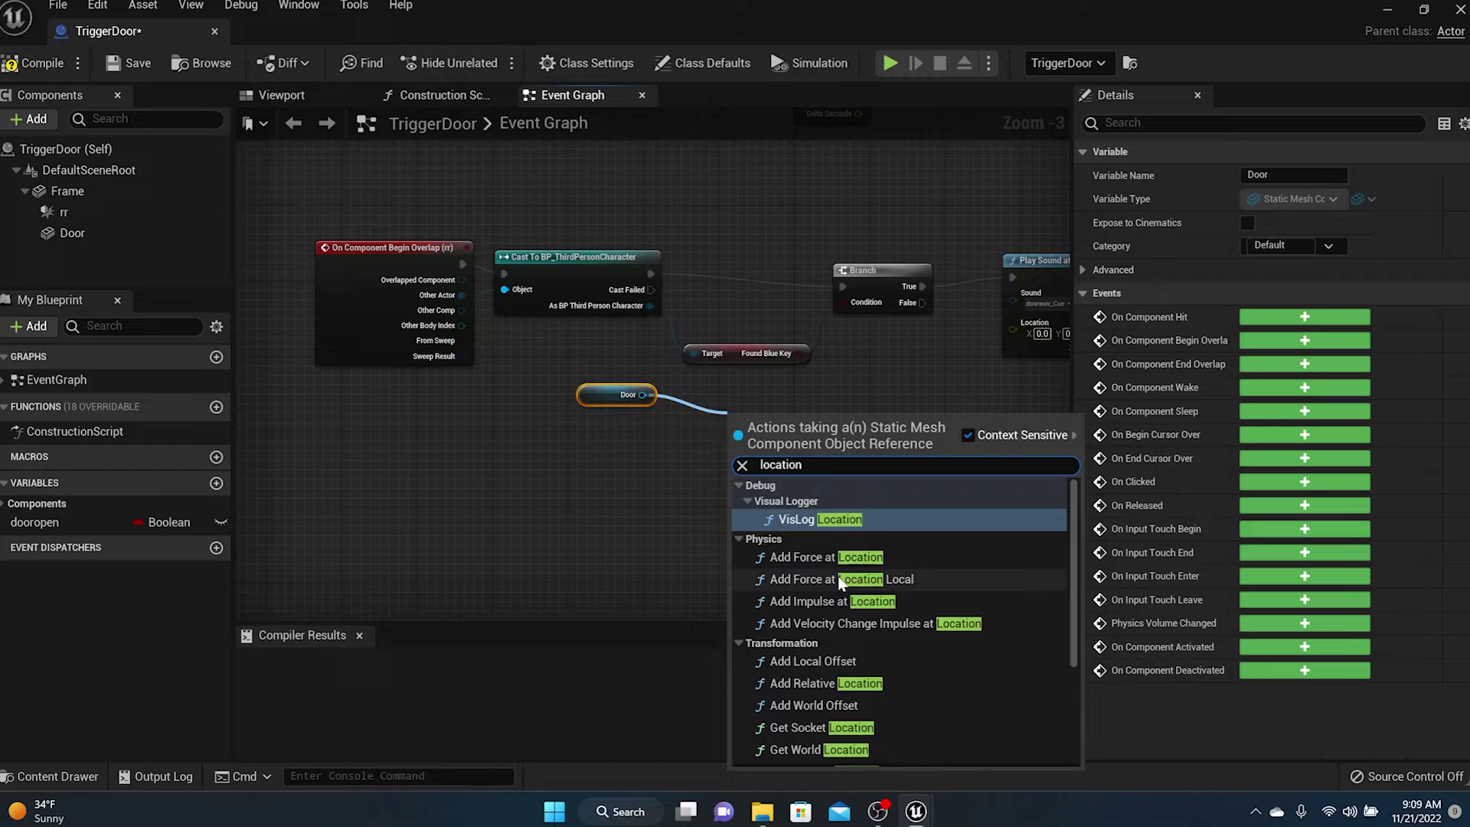
{"action": "scroll", "coordinate": [811, 582], "scroll_direction": "down", "scroll_amount": 3}
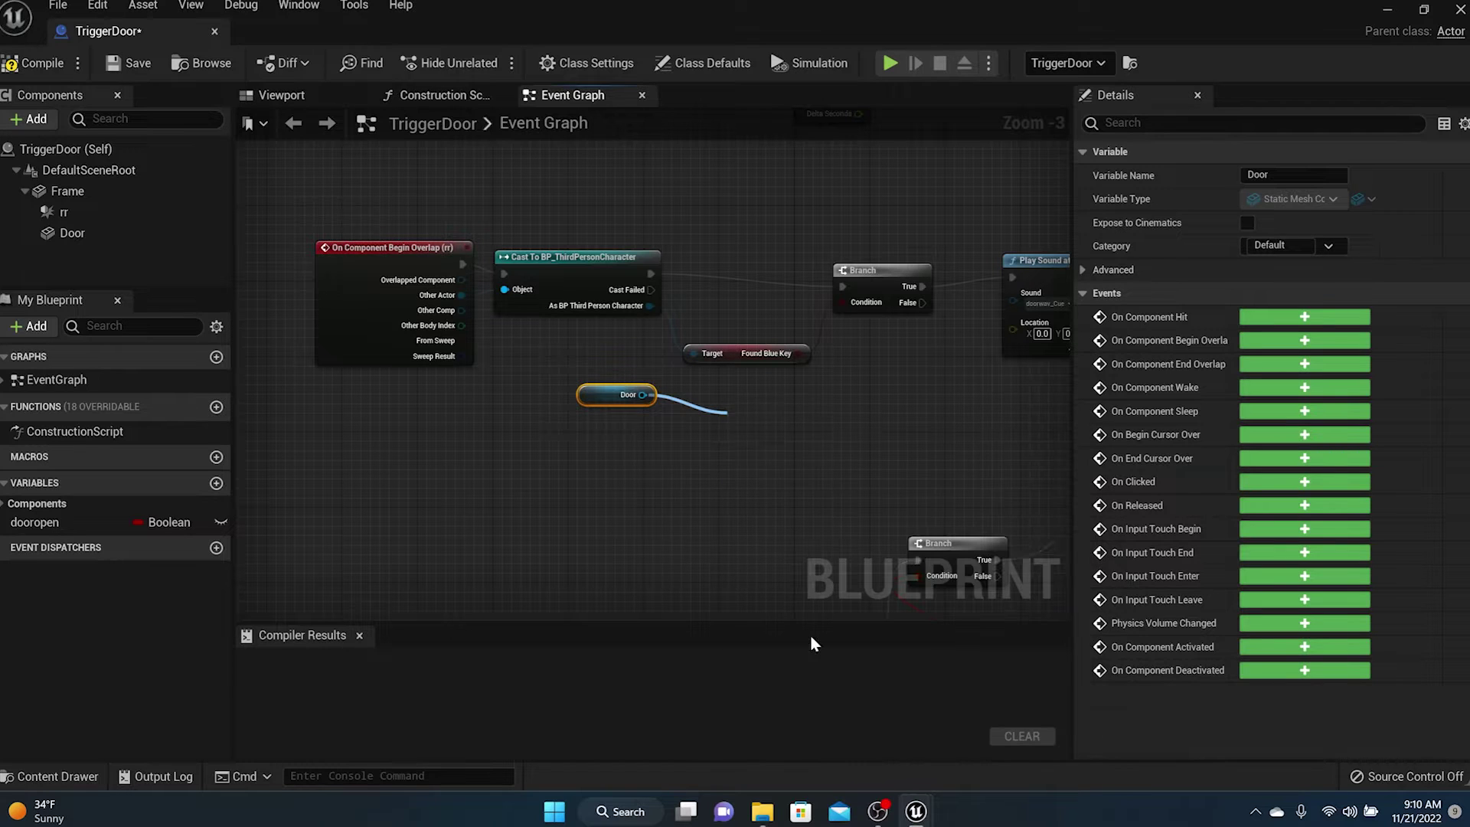
{"action": "left_click", "coordinate": [813, 639]}
{"action": "left_click_drag", "start_coordinate": [840, 447], "coordinate": [1028, 337]}
Compile and save the TriggerDoor blueprint and close its editor
{"action": "scroll", "coordinate": [886, 369], "scroll_direction": "down", "scroll_amount": 3}
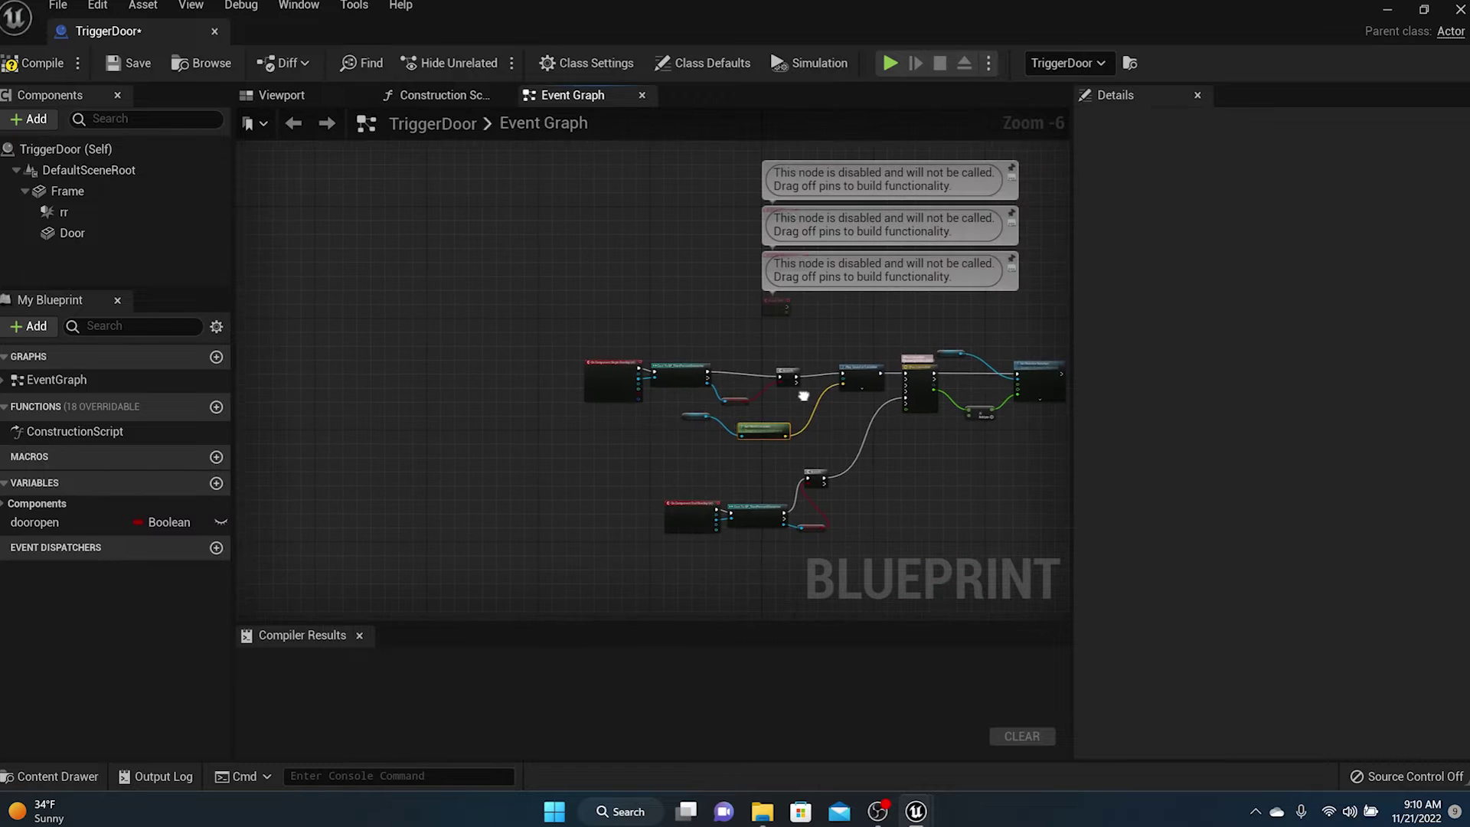
{"action": "left_click", "coordinate": [32, 62]}
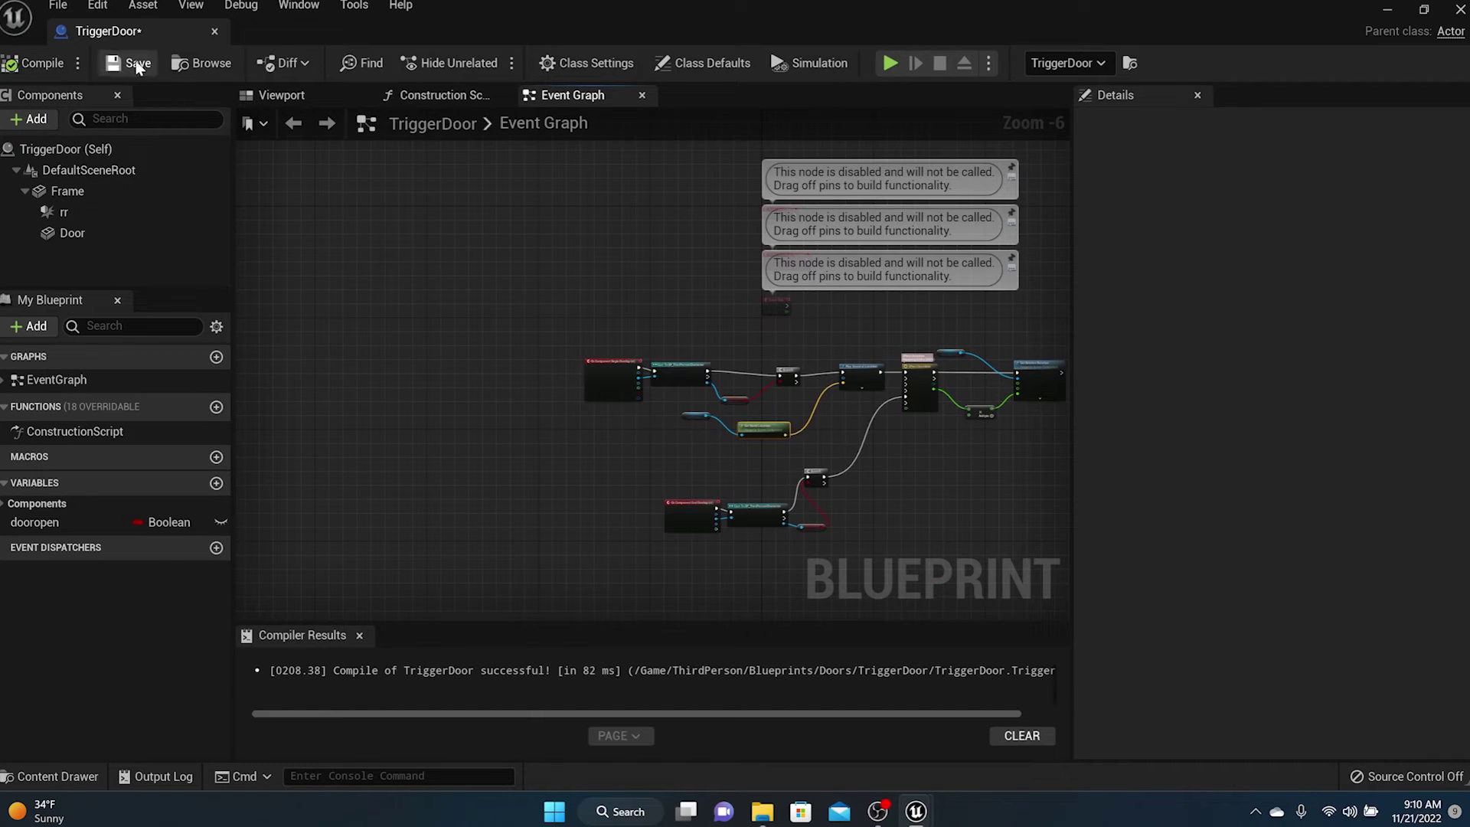
{"action": "left_click", "coordinate": [214, 33]}
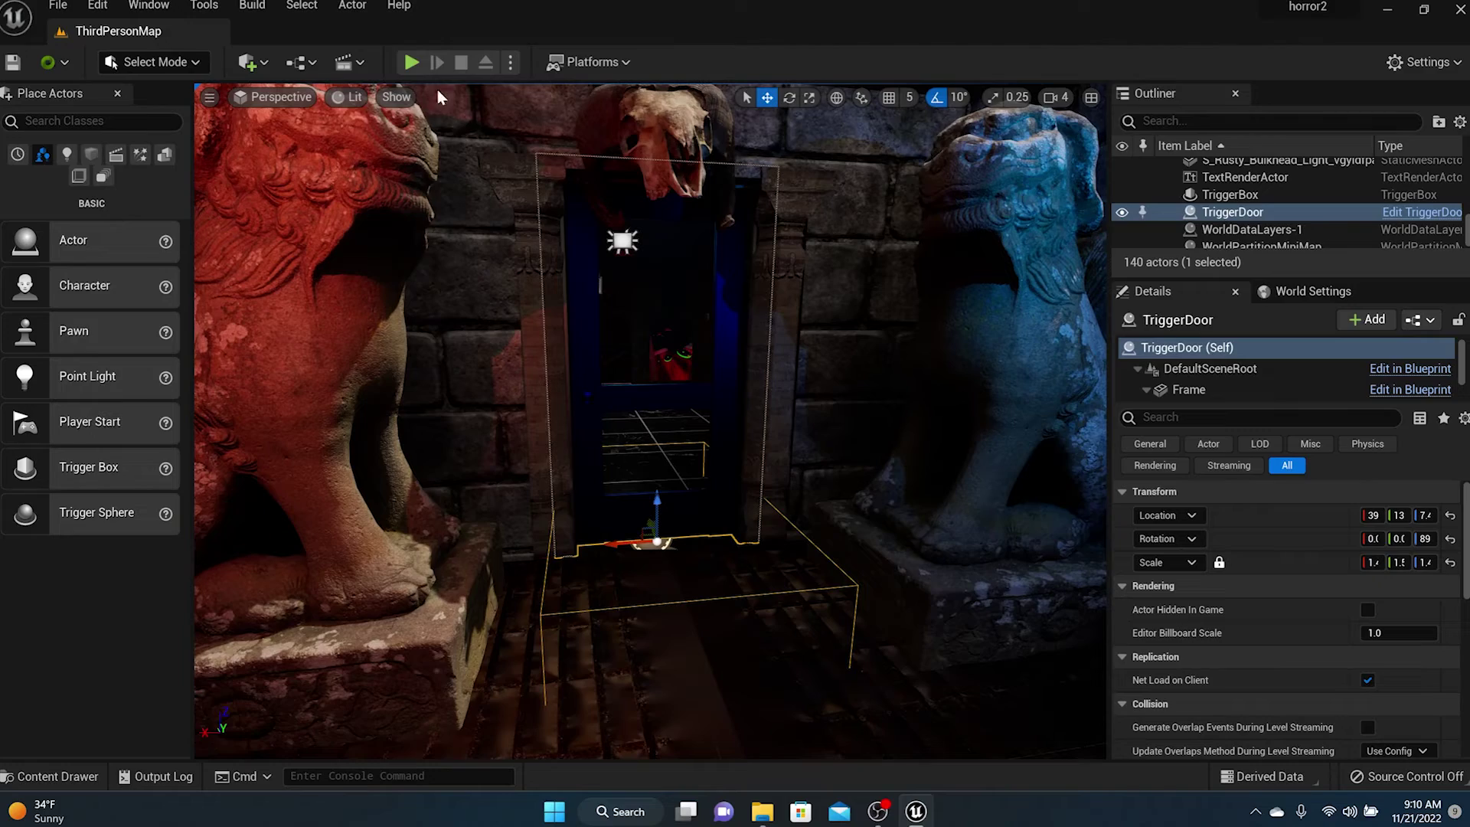
Play-test the level by collecting the blue key, walking through the blue door and back to check its sound, and end the session
{"action": "left_click", "coordinate": [412, 62]}
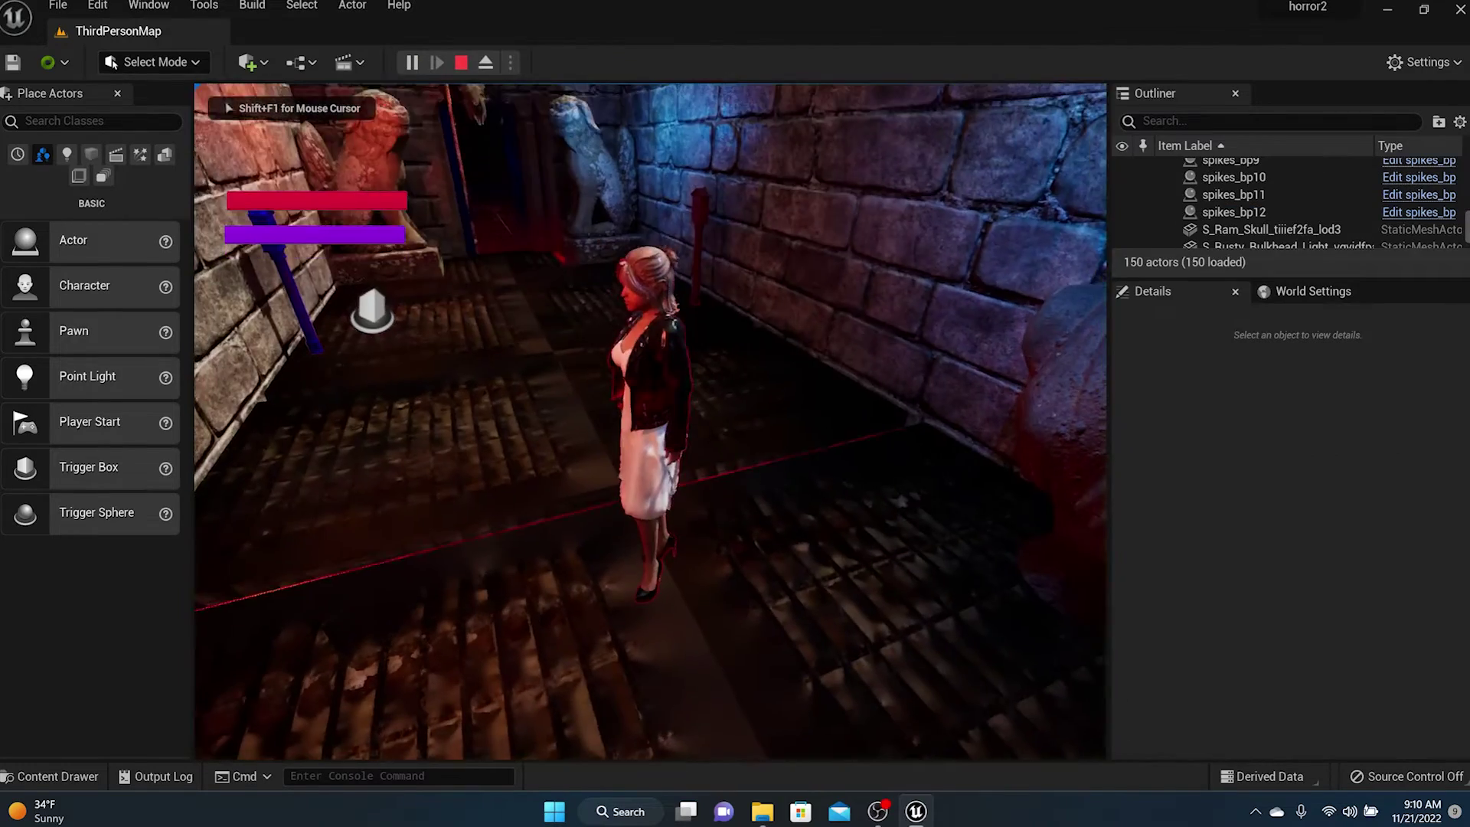
{"action": "key", "text": "w"}
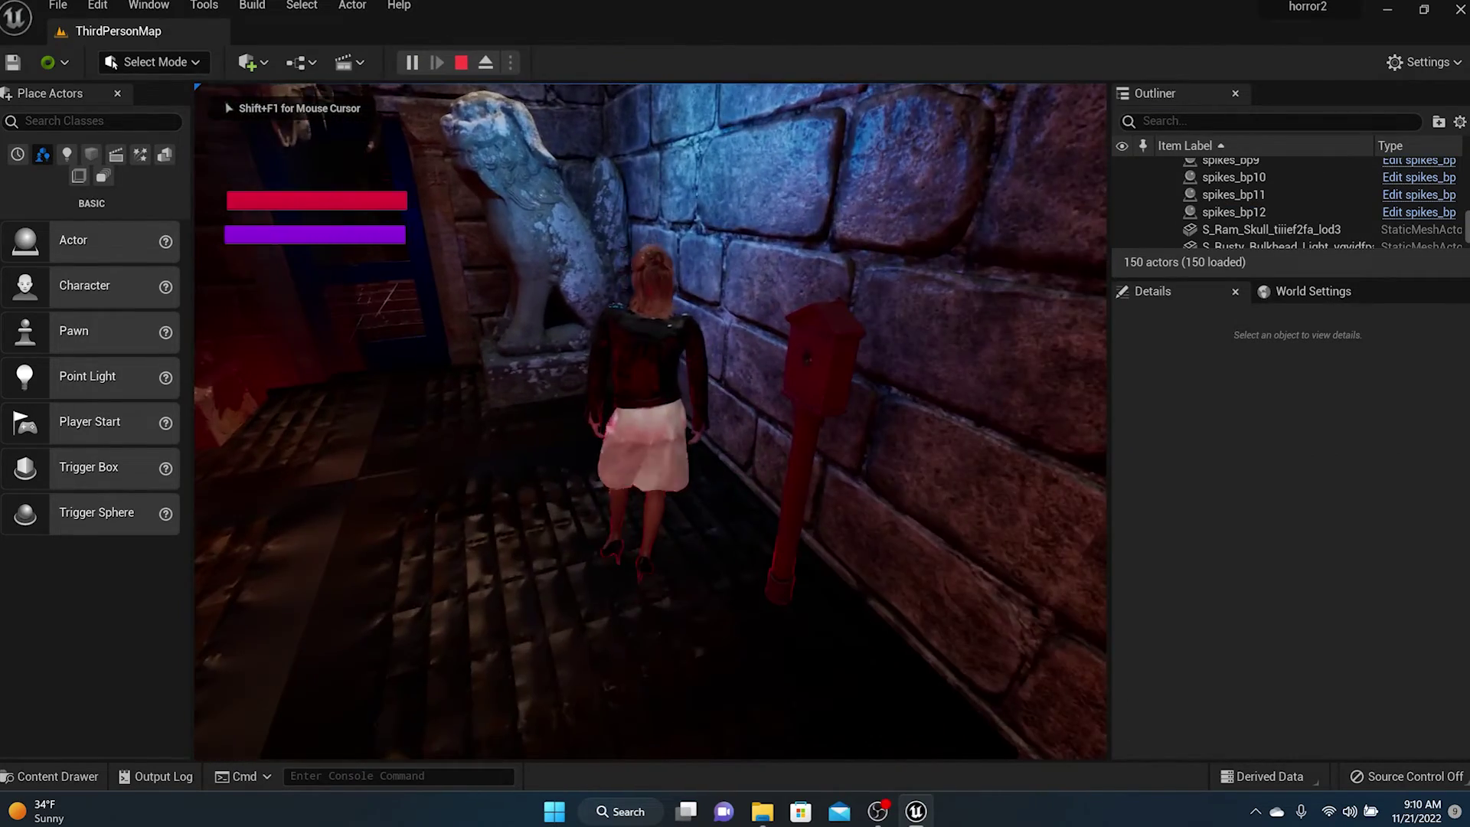
{"action": "key", "text": "s"}
{"action": "key", "text": "w"}
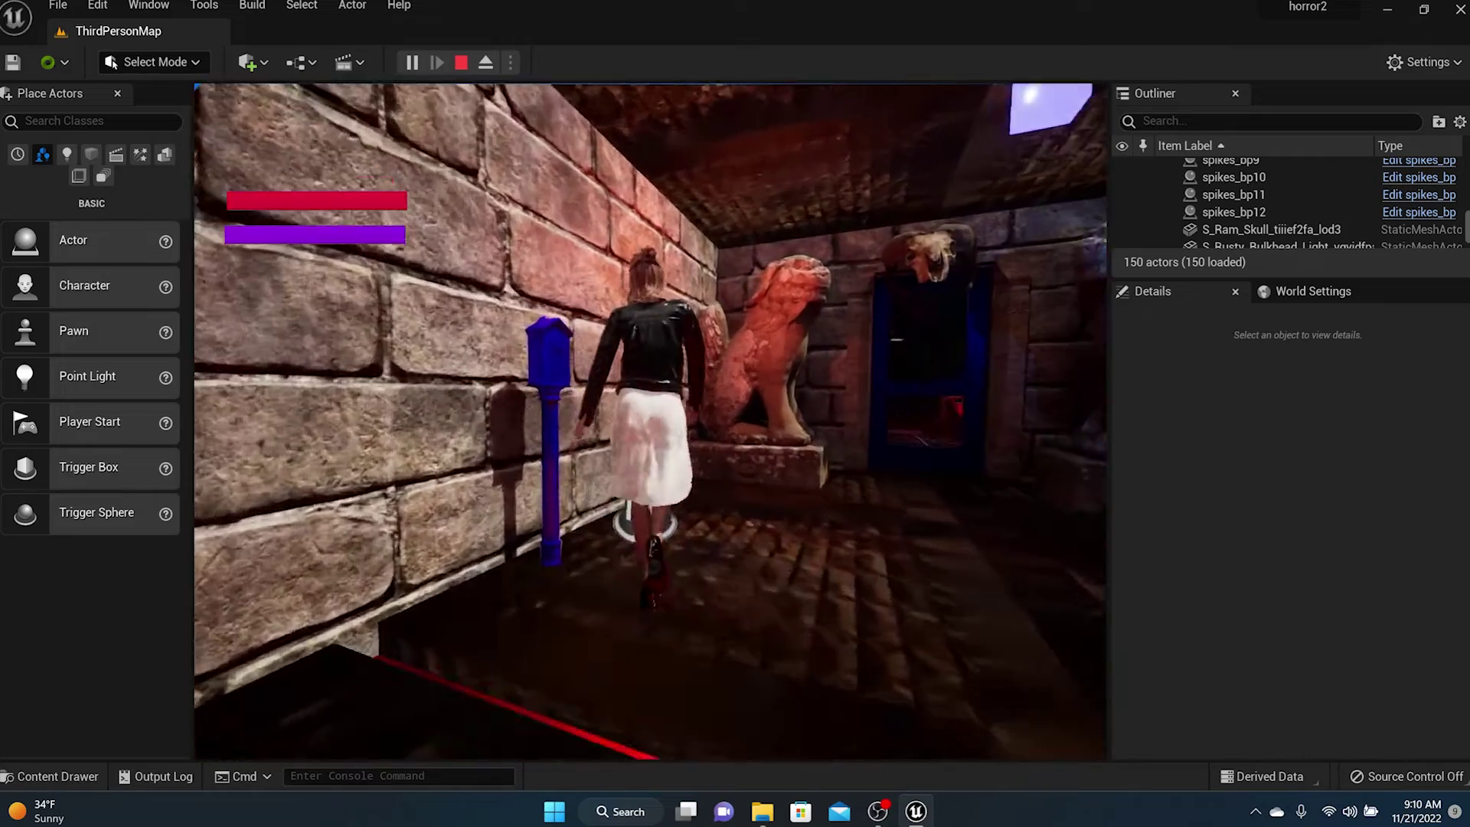
{"action": "key", "text": "s"}
{"action": "key", "text": "w"}
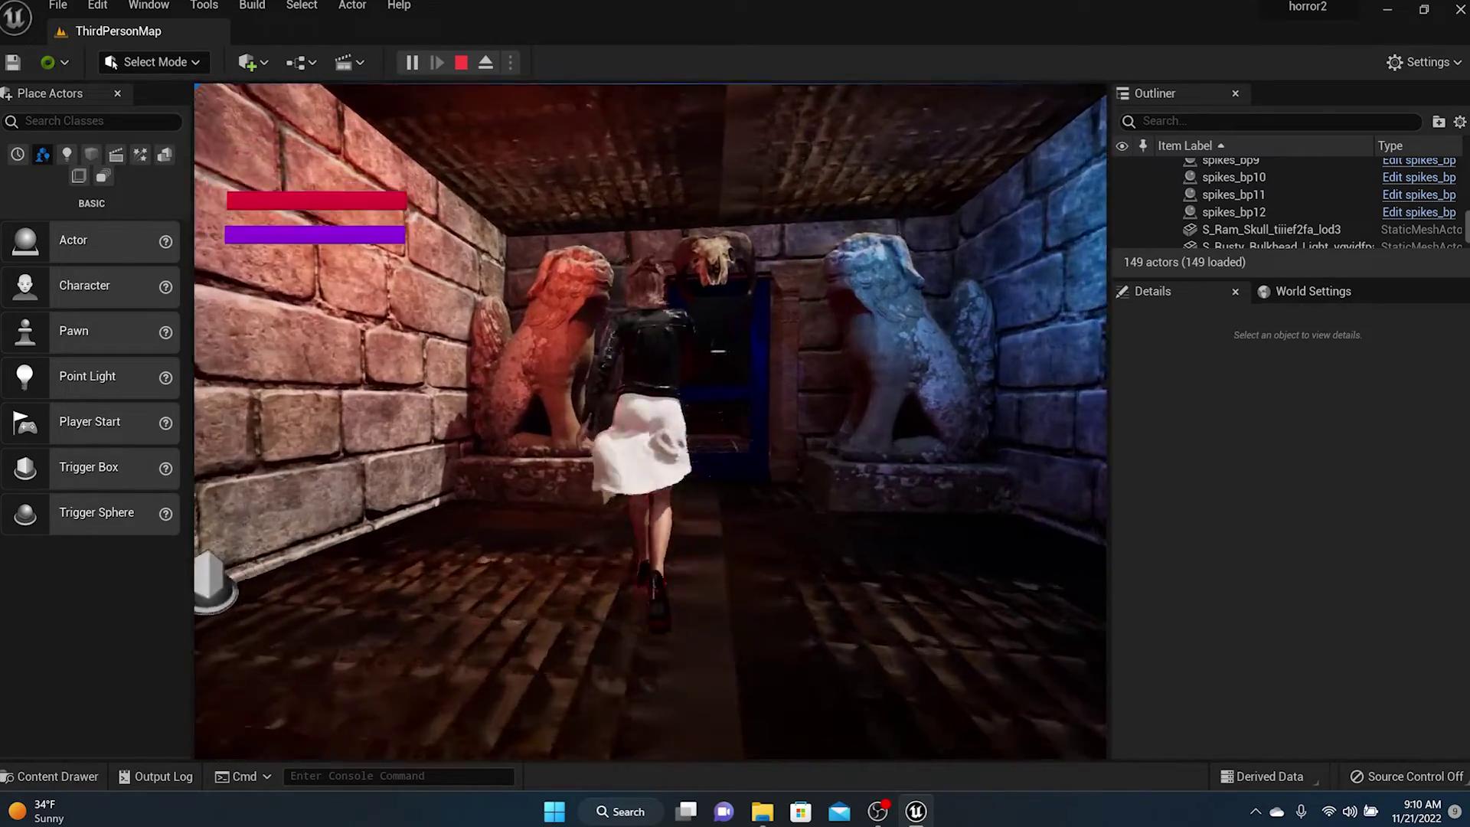
{"action": "key", "text": "w"}
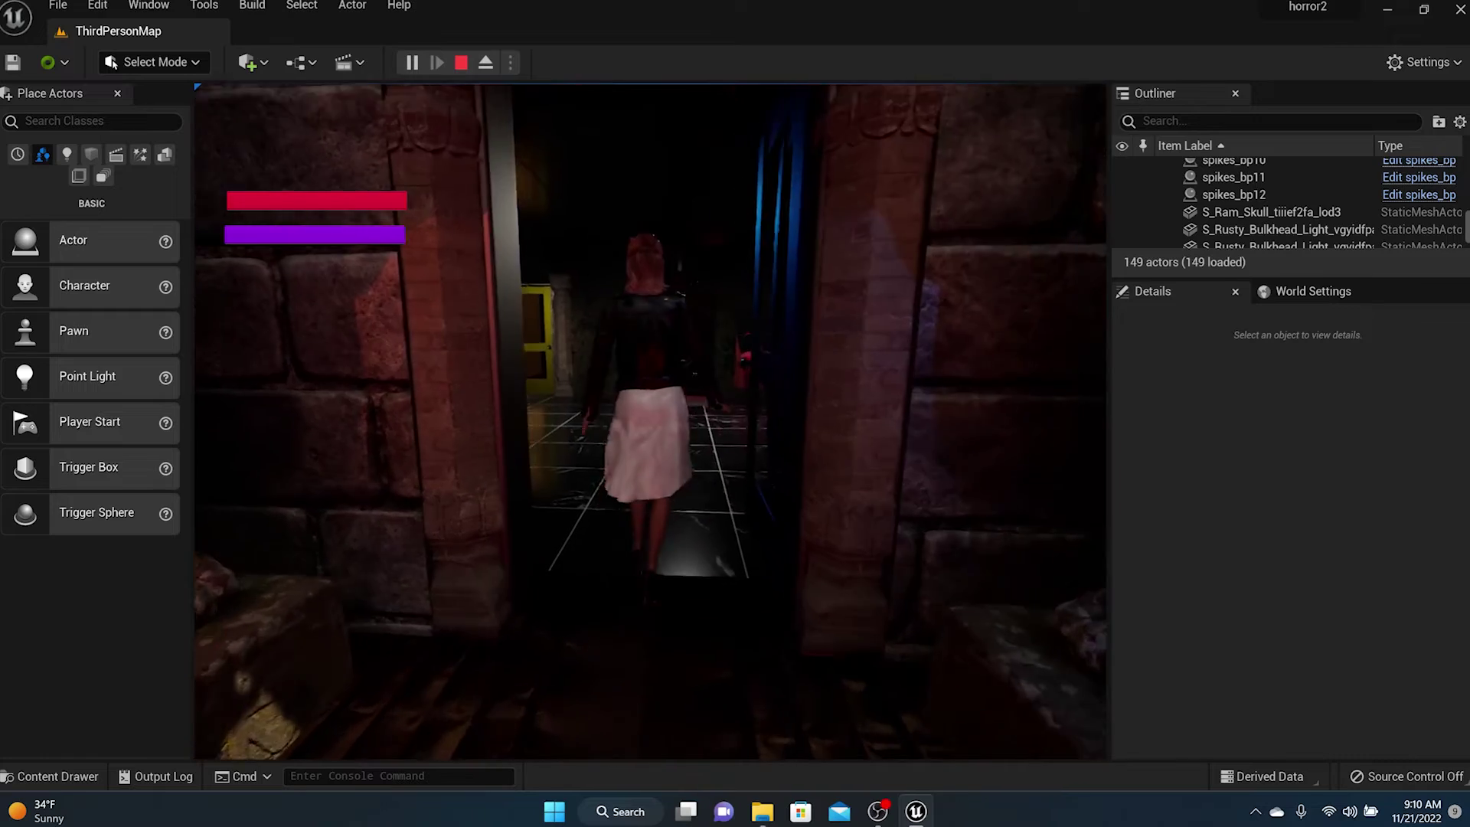
{"action": "key", "text": "w"}
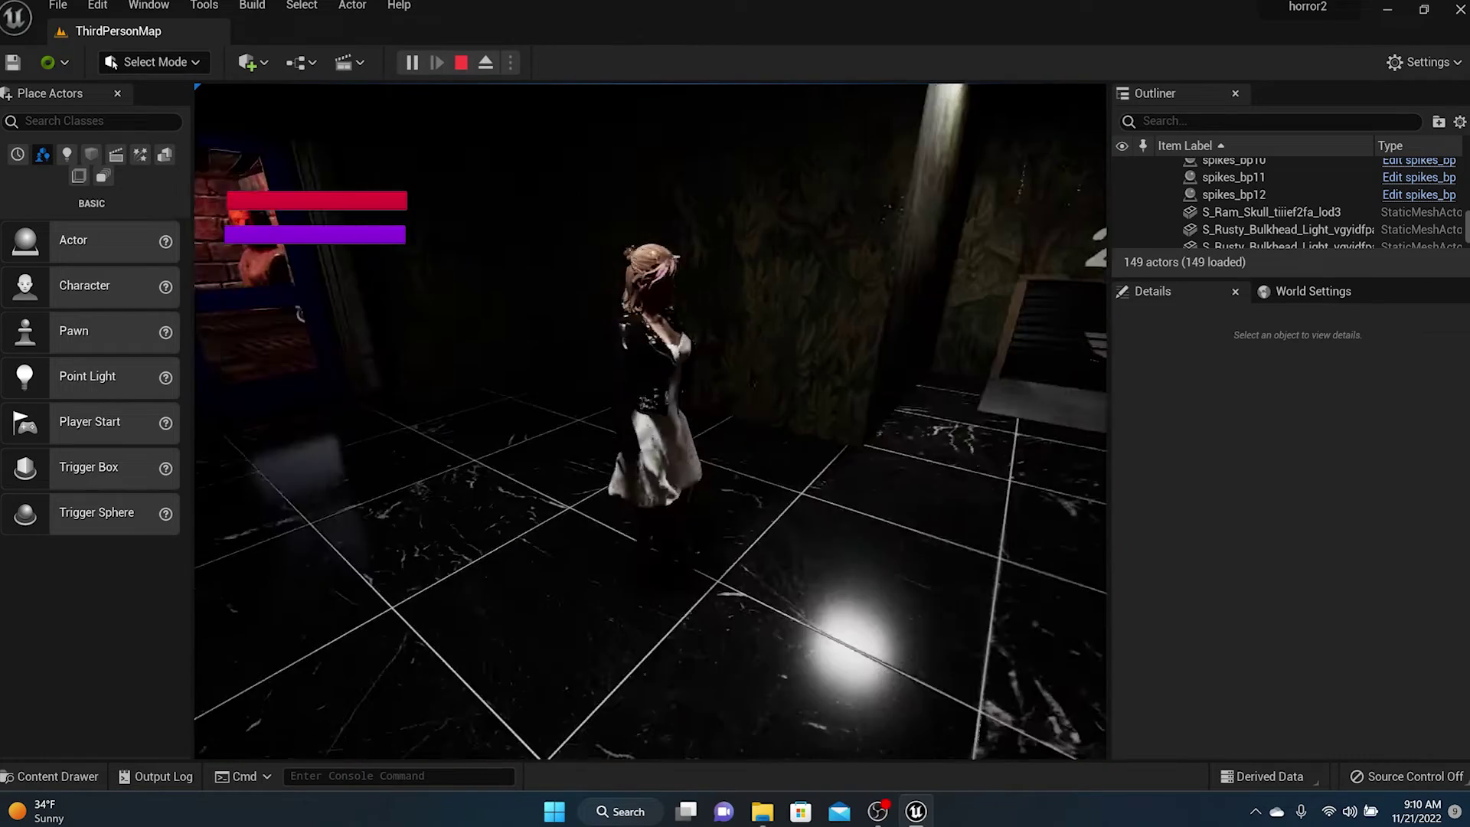
{"action": "key", "text": "w"}
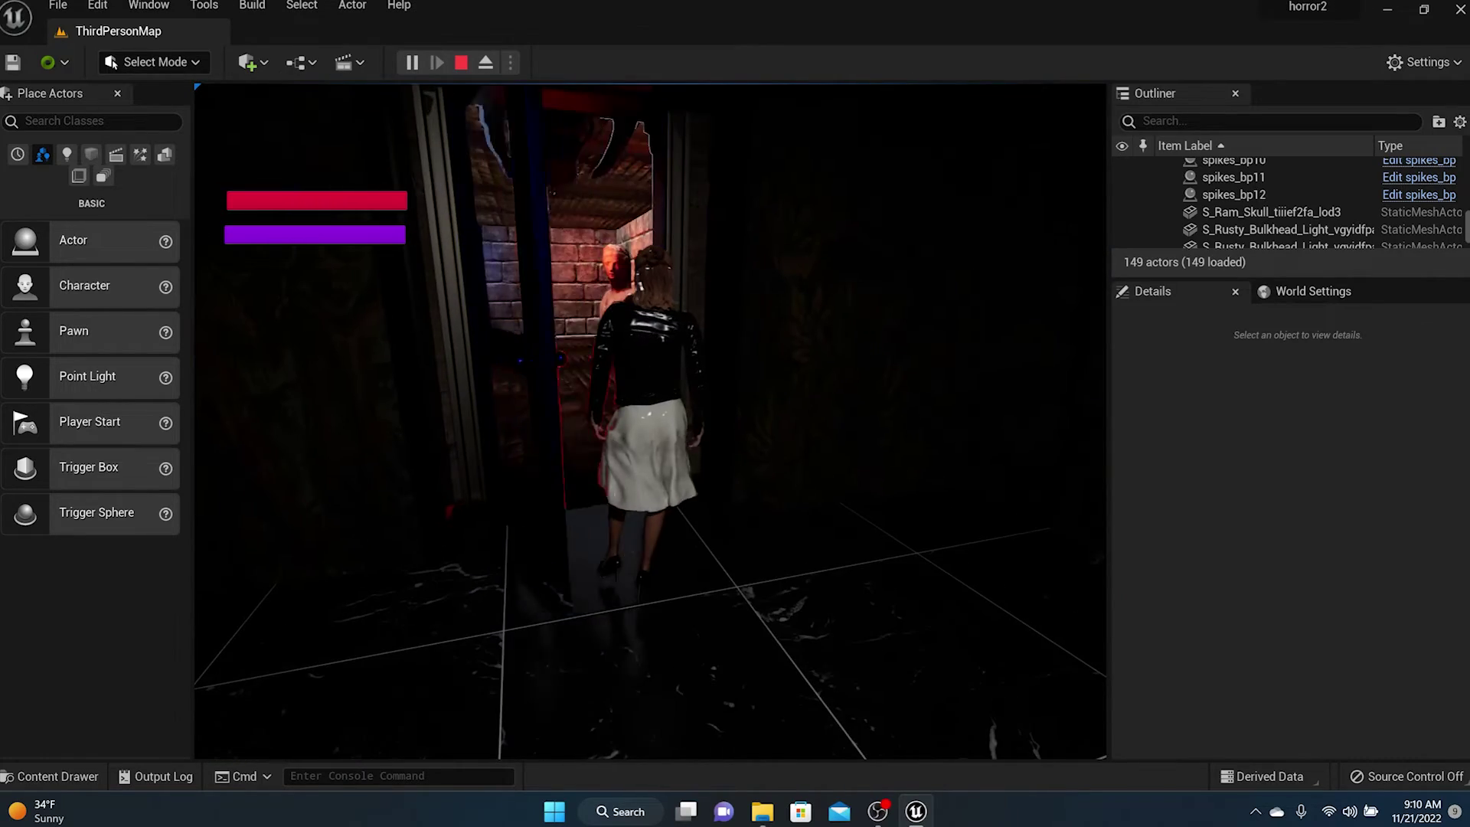
{"action": "key", "text": "w"}
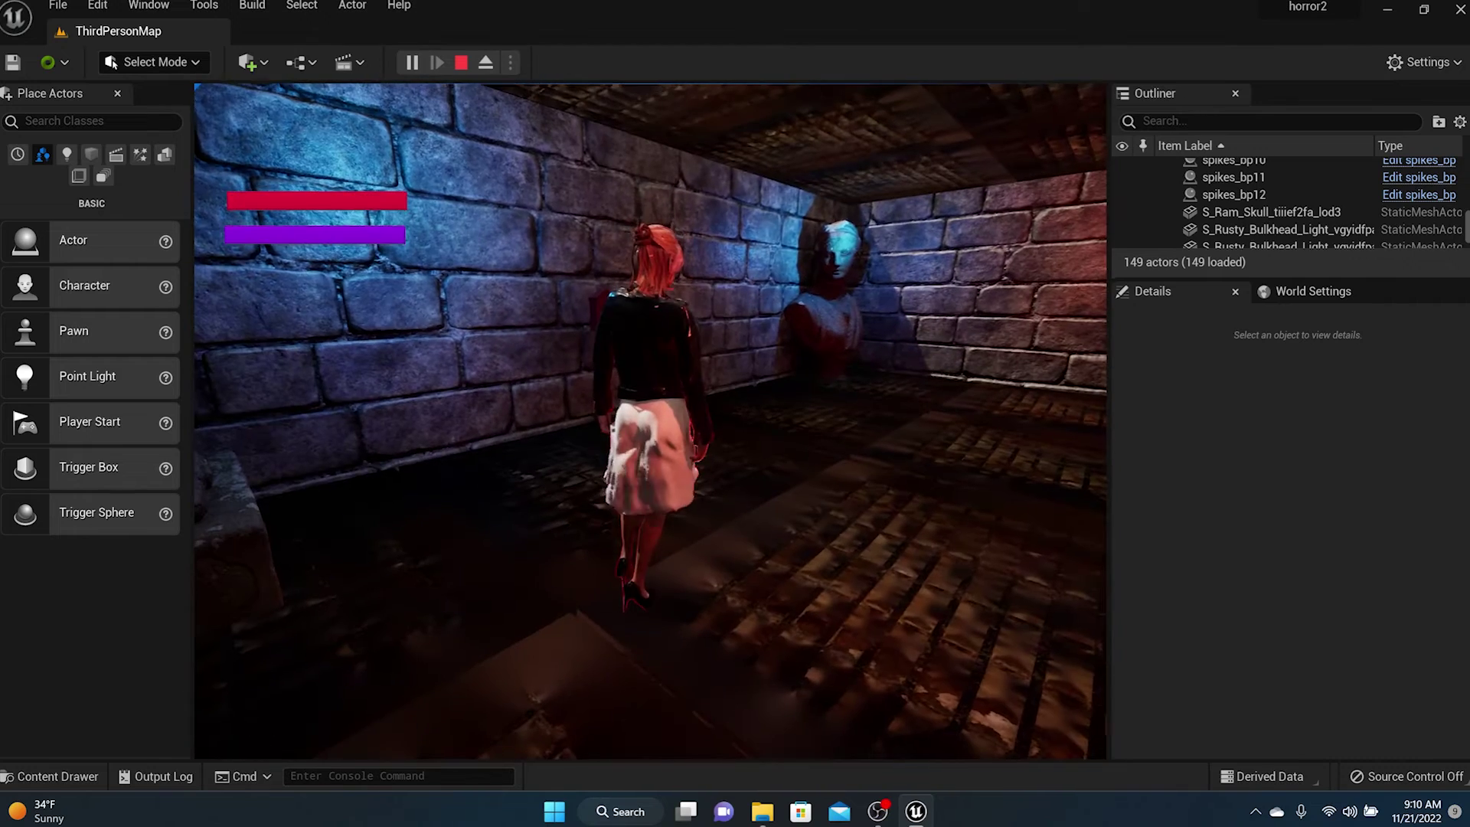
{"action": "key", "text": "Escape"}
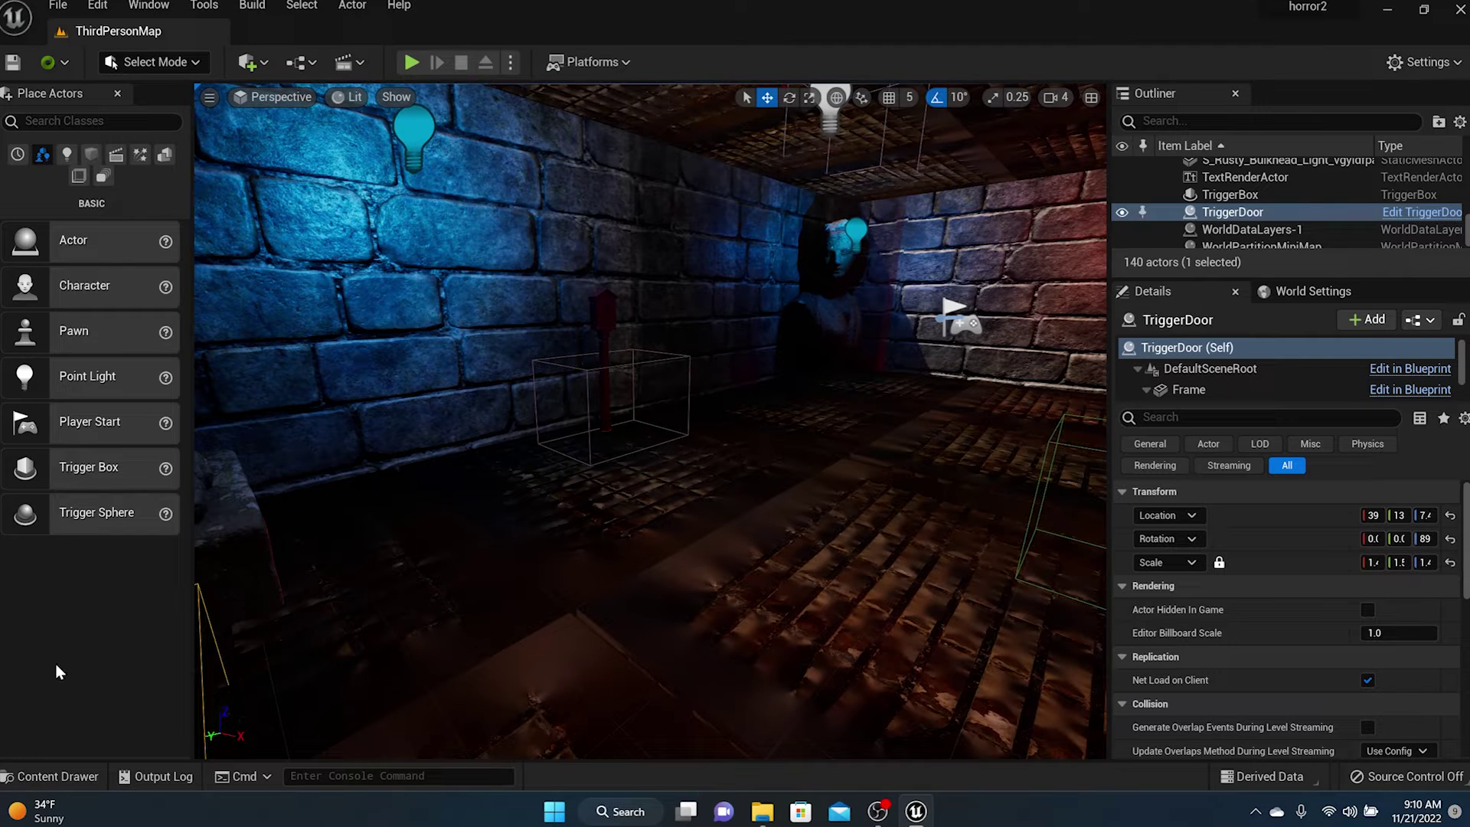
Select the room1trigger floor plate in front of the gate in the tiled room and open its blueprint for editing
{"action": "left_click", "coordinate": [60, 767]}
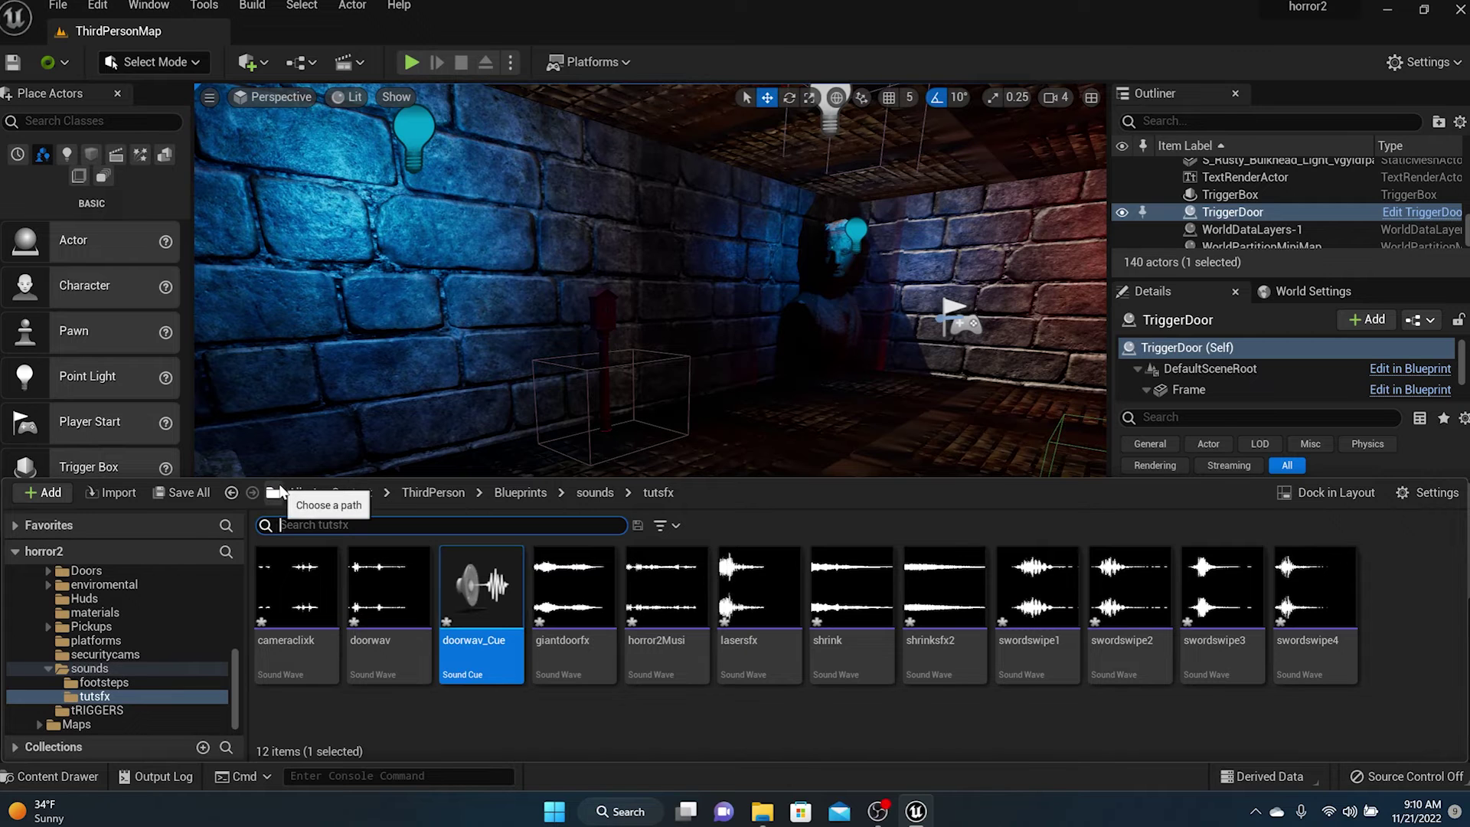
{"action": "left_click", "coordinate": [525, 335]}
{"action": "key", "text": "f"}
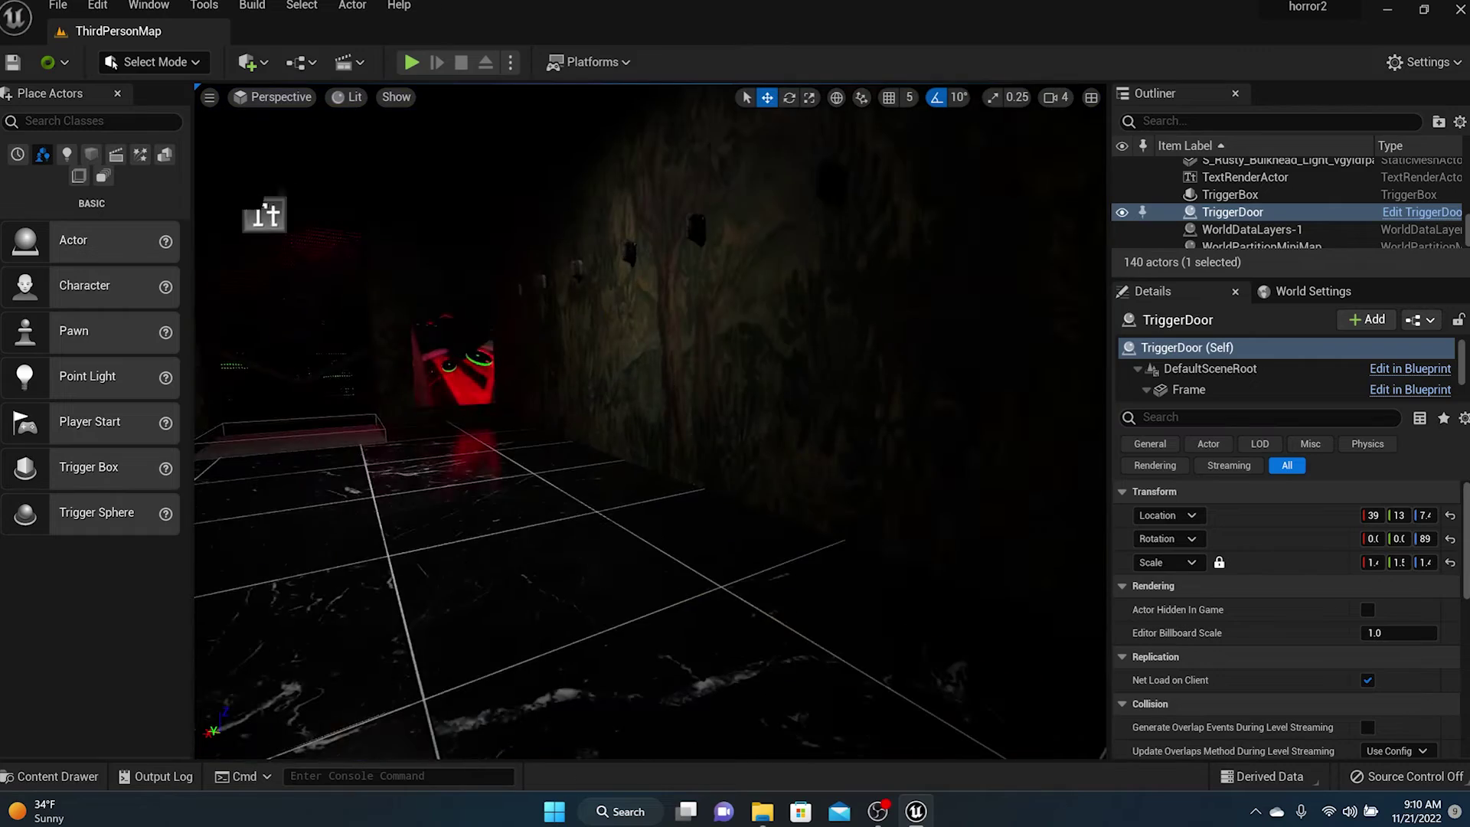
{"action": "left_click", "coordinate": [665, 375]}
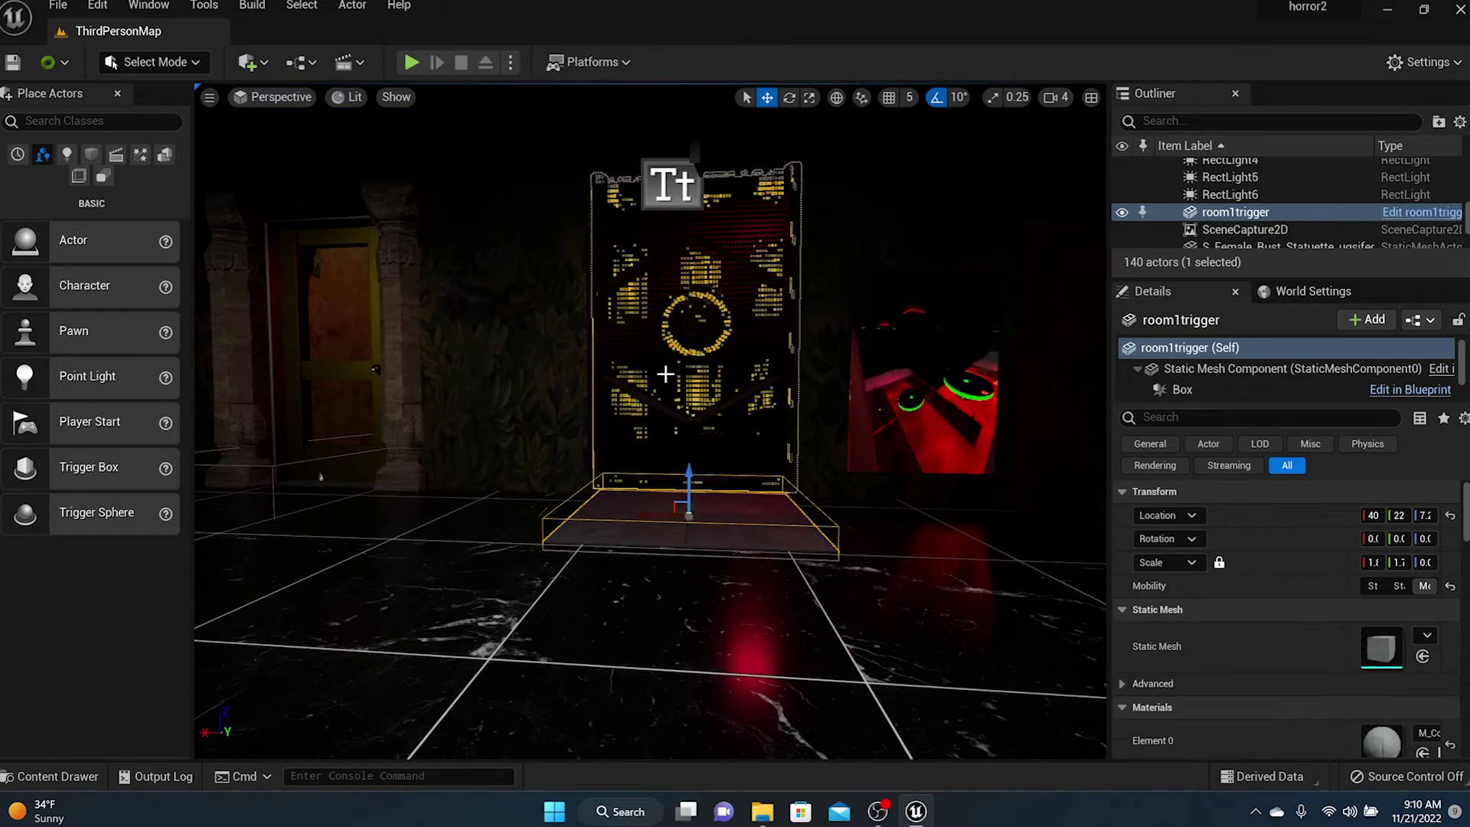
{"action": "key", "text": "f"}
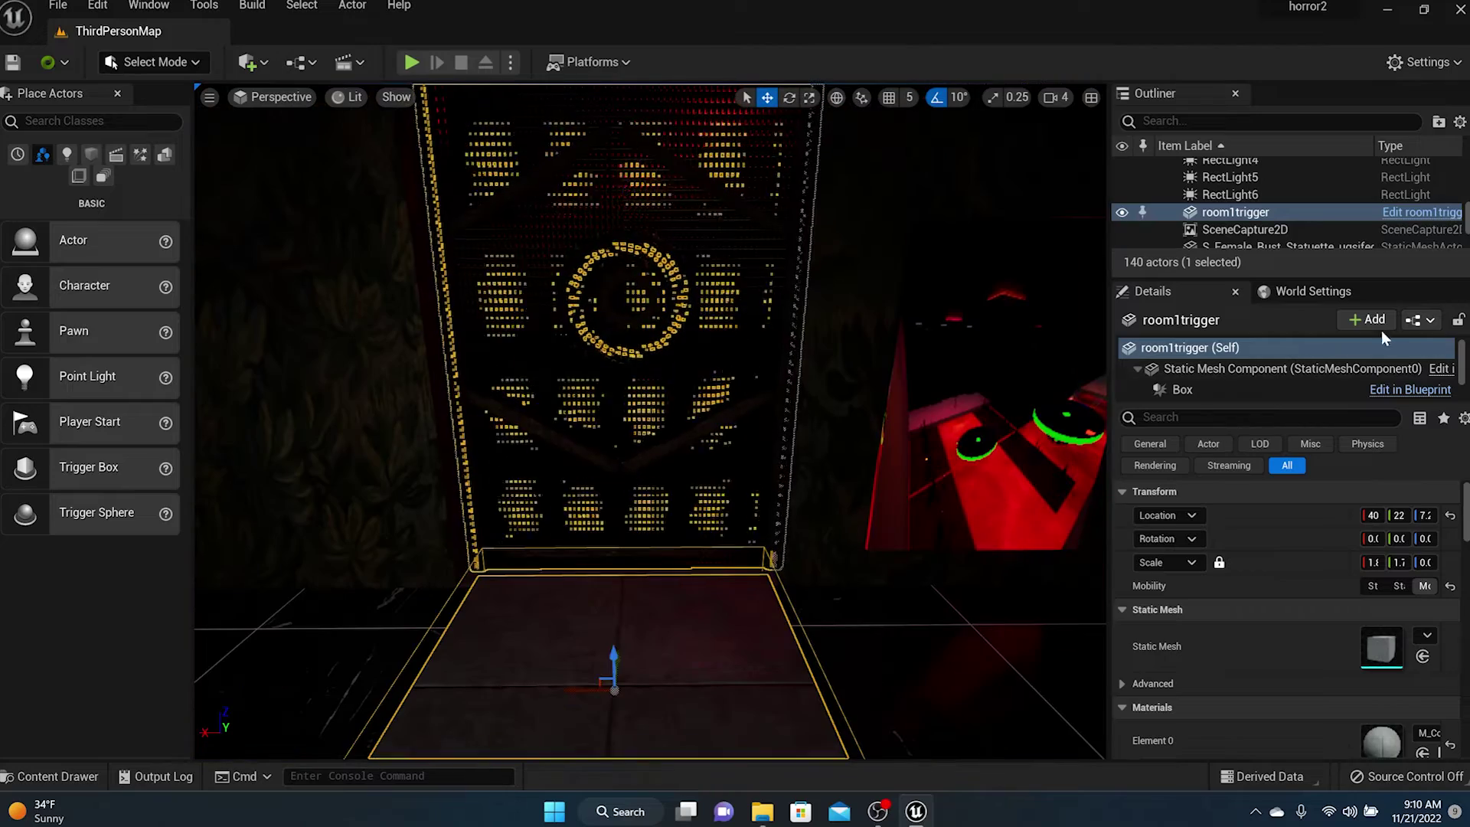
{"action": "left_click", "coordinate": [1423, 321]}
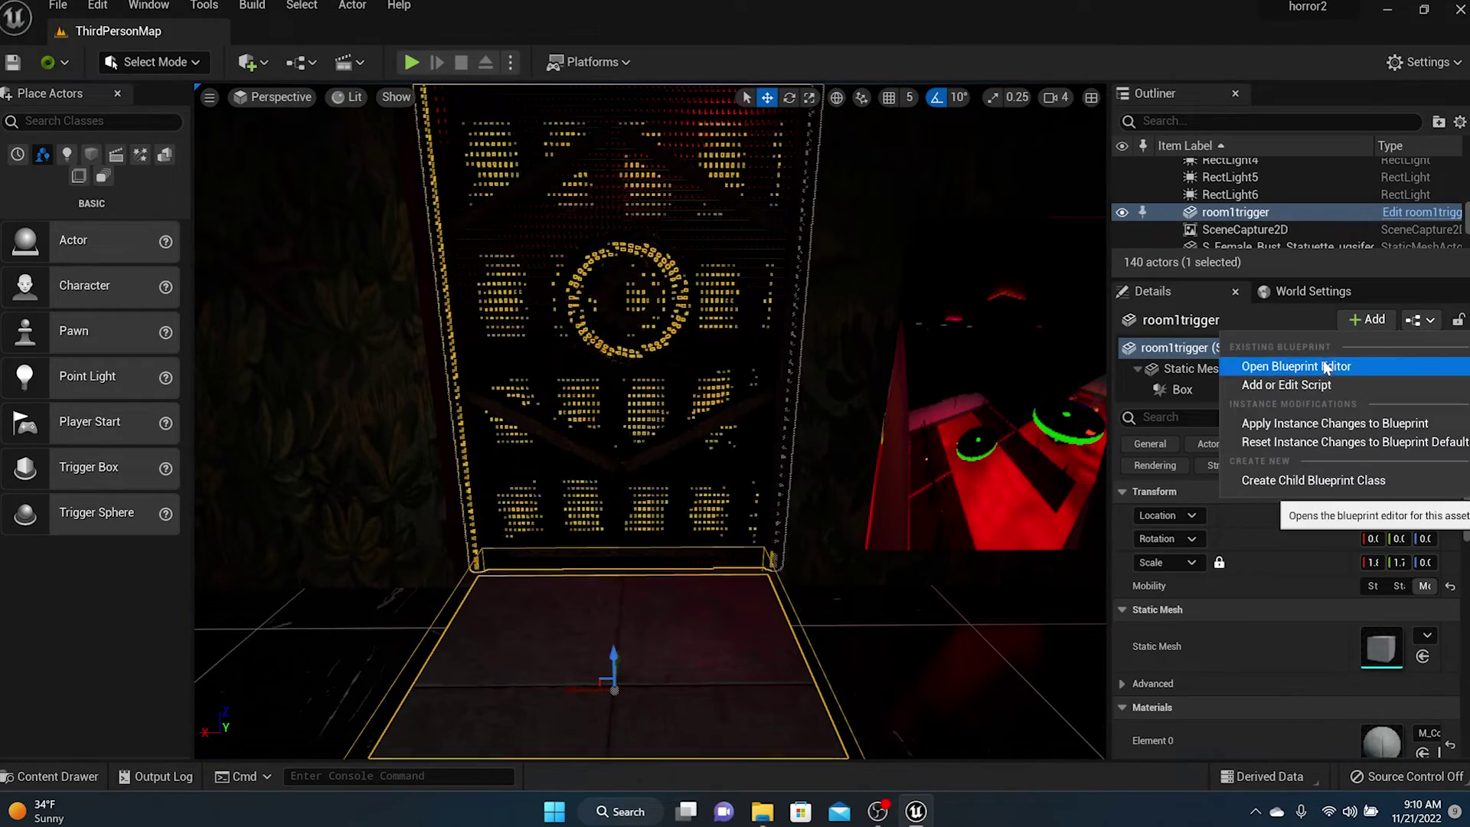
{"action": "left_click", "coordinate": [1230, 365]}
{"action": "scroll", "coordinate": [794, 329], "scroll_direction": "down", "scroll_amount": 5}
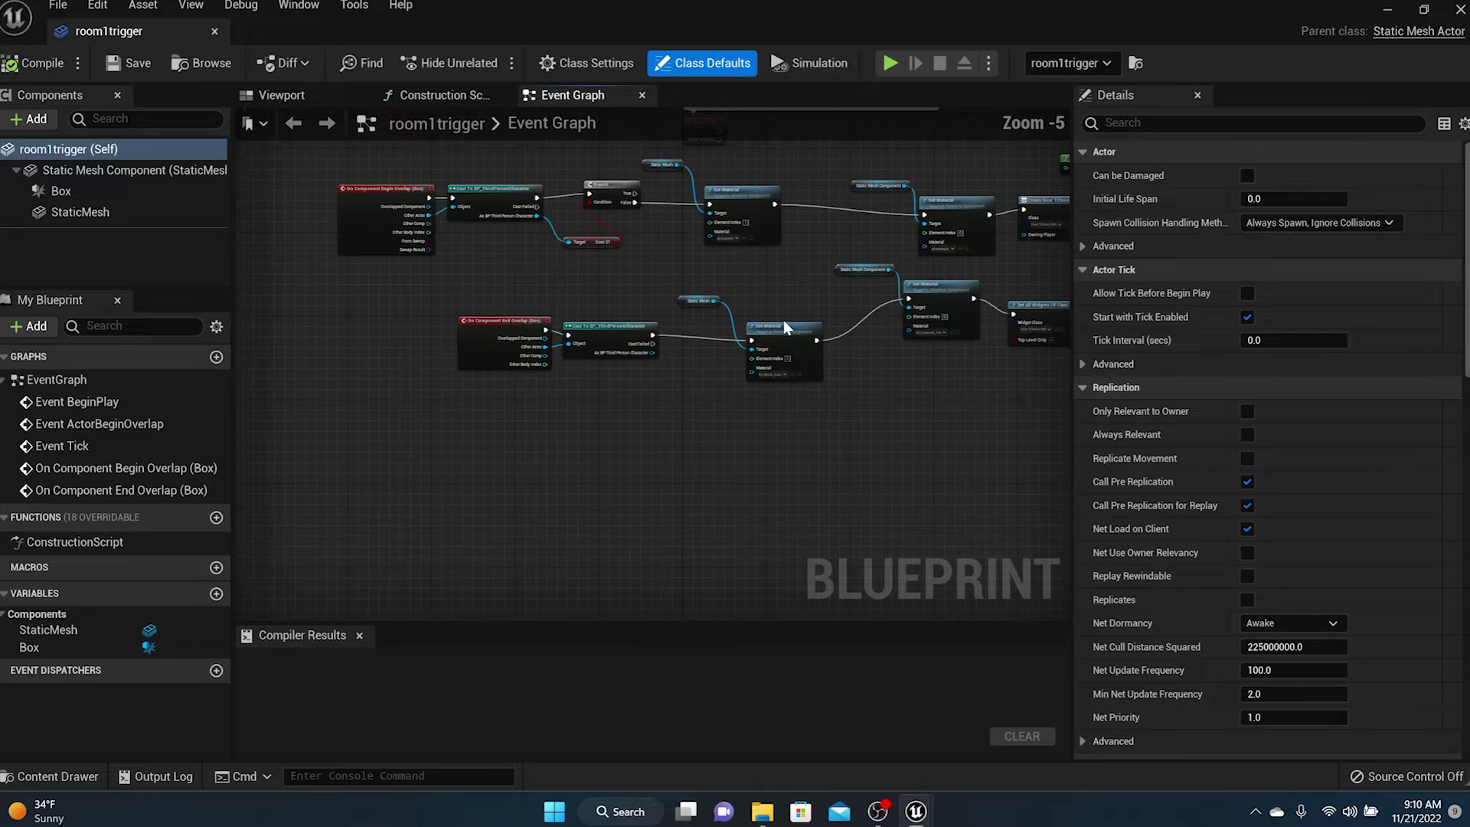
{"action": "scroll", "coordinate": [792, 302], "scroll_direction": "up", "scroll_amount": 2}
{"action": "right_click_drag", "start_coordinate": [788, 398], "coordinate": [262, 406]}
{"action": "right_click_drag", "start_coordinate": [816, 387], "coordinate": [755, 326]}
{"action": "scroll", "coordinate": [644, 384], "scroll_direction": "up", "scroll_amount": 2}
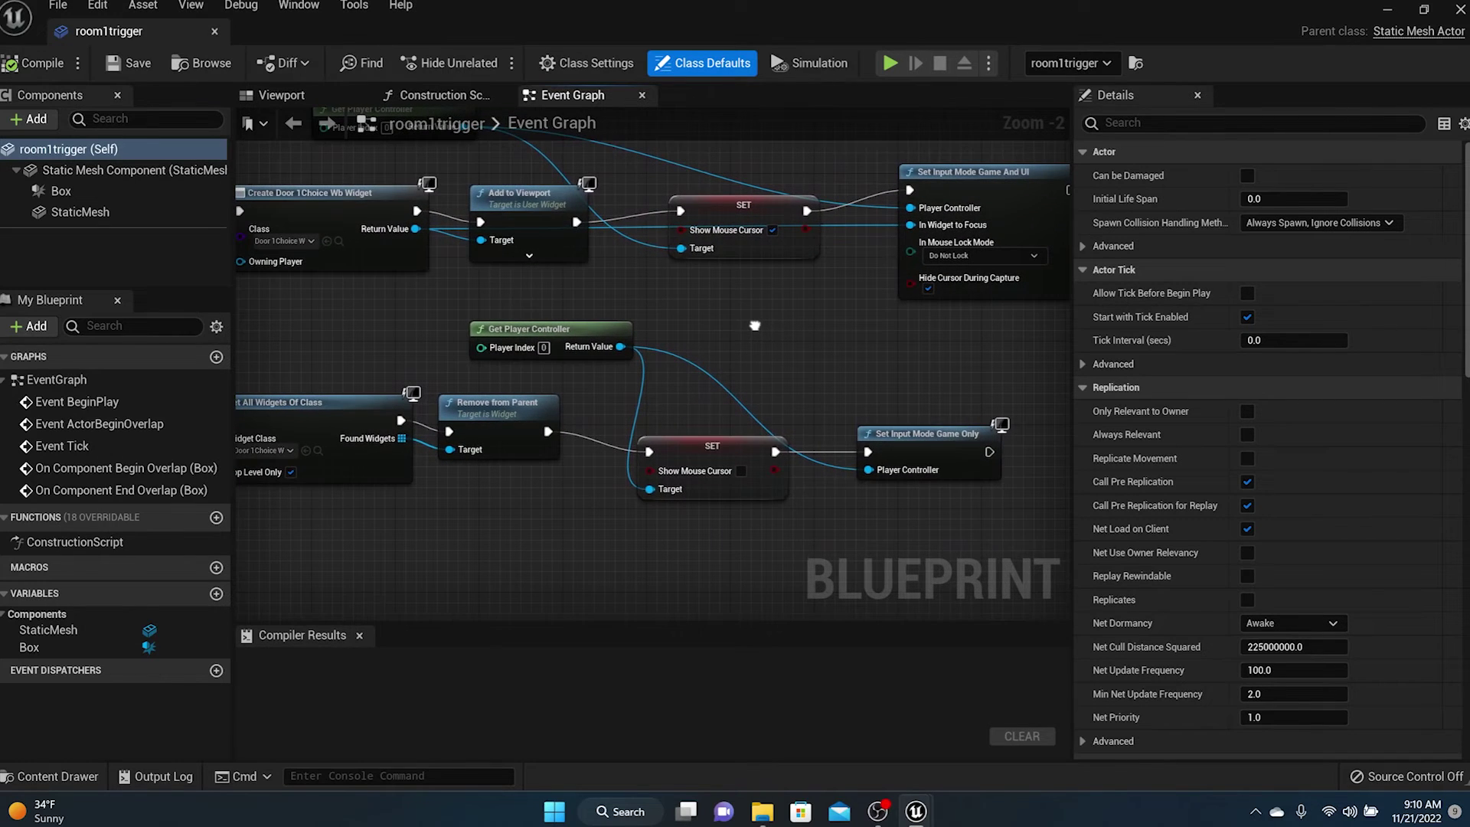
{"action": "left_click", "coordinate": [215, 32]}
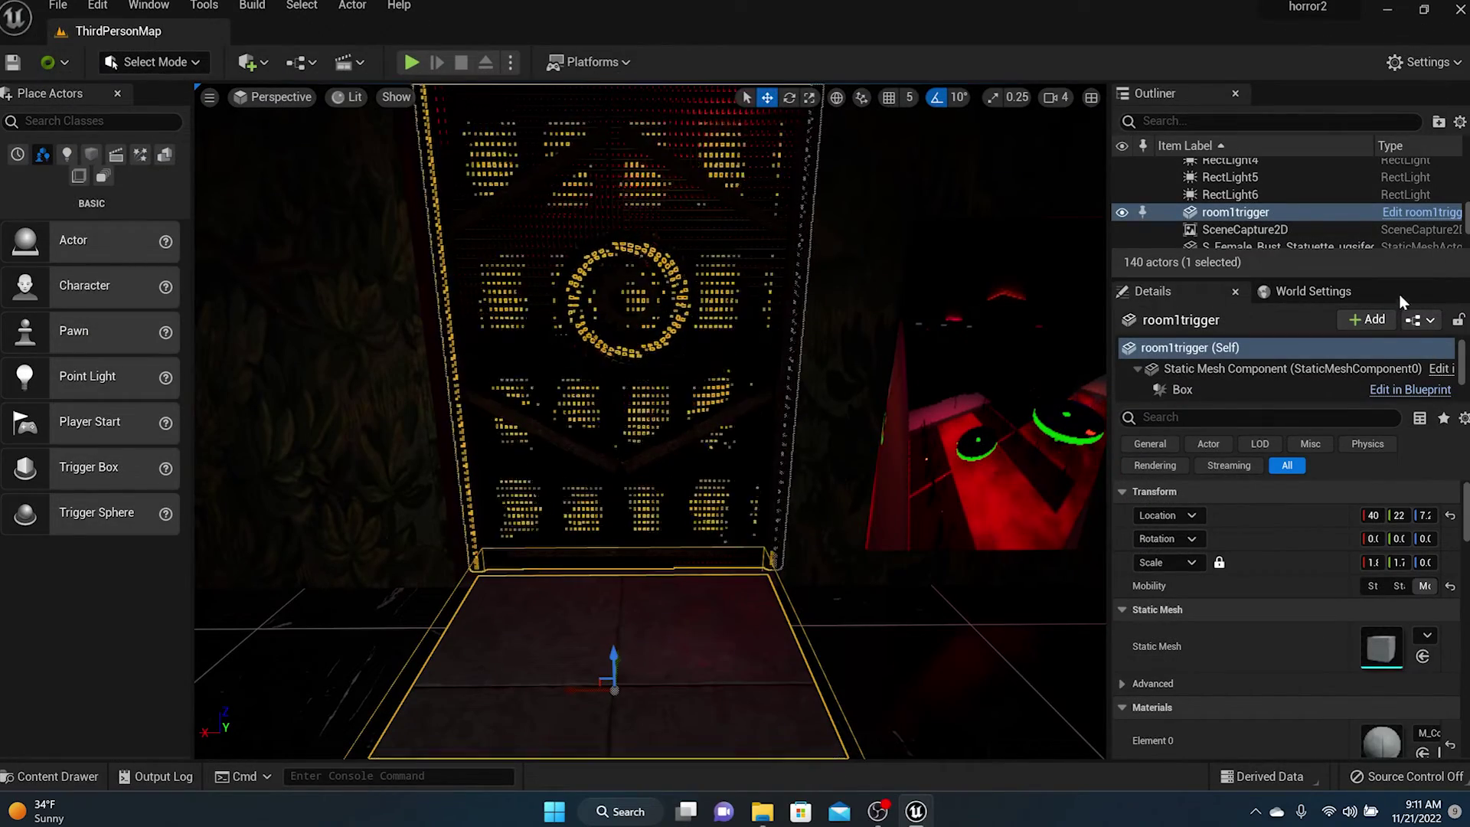
Reopen the room1trigger blueprint and open the Door1Choice_wb widget used by its Create Widget node
{"action": "left_click", "coordinate": [1420, 320]}
{"action": "left_click", "coordinate": [1296, 367]}
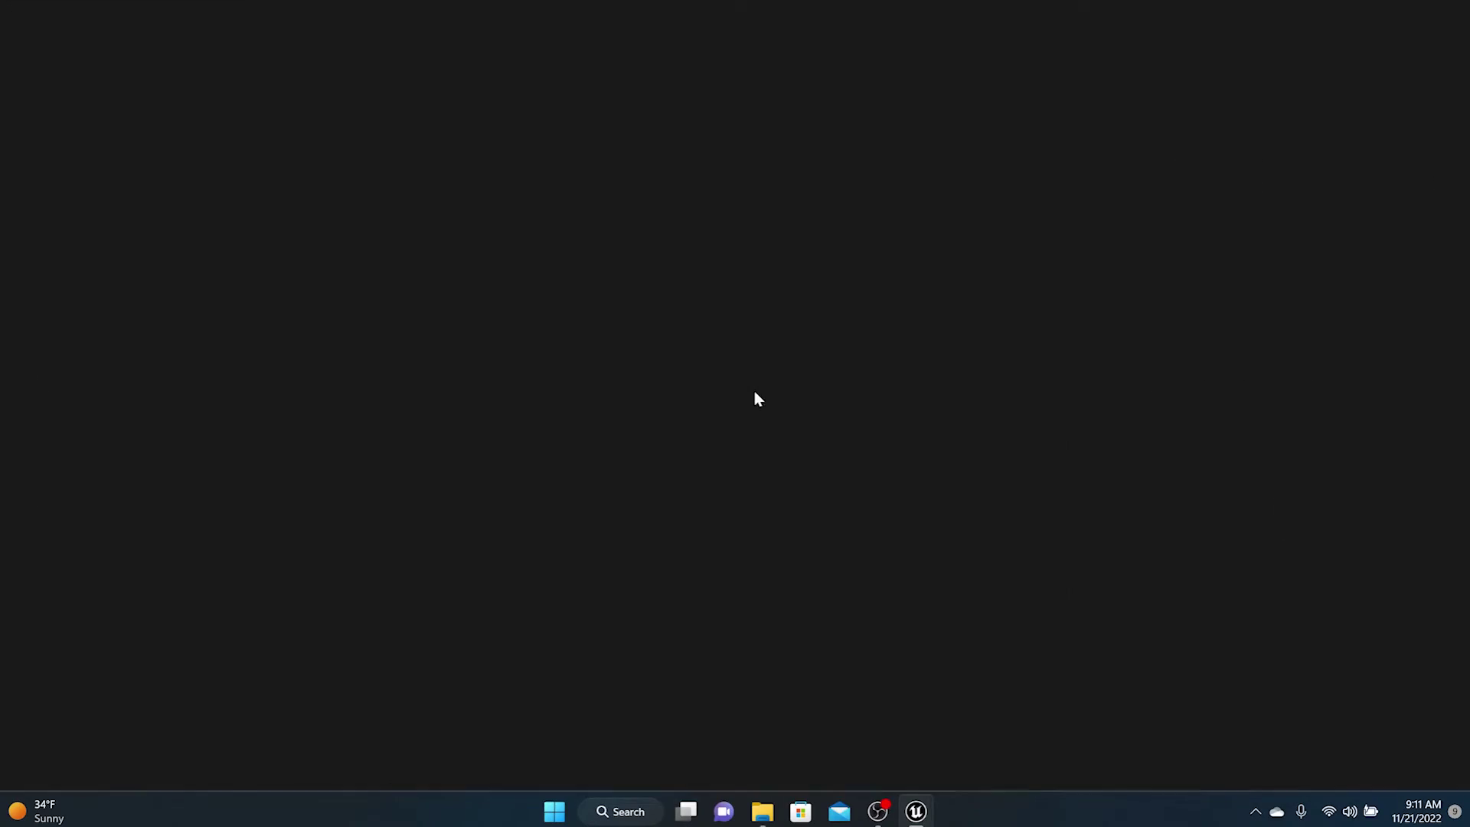
{"action": "scroll", "coordinate": [461, 314], "scroll_direction": "up", "scroll_amount": 2}
{"action": "right_click_drag", "start_coordinate": [461, 314], "coordinate": [721, 342]}
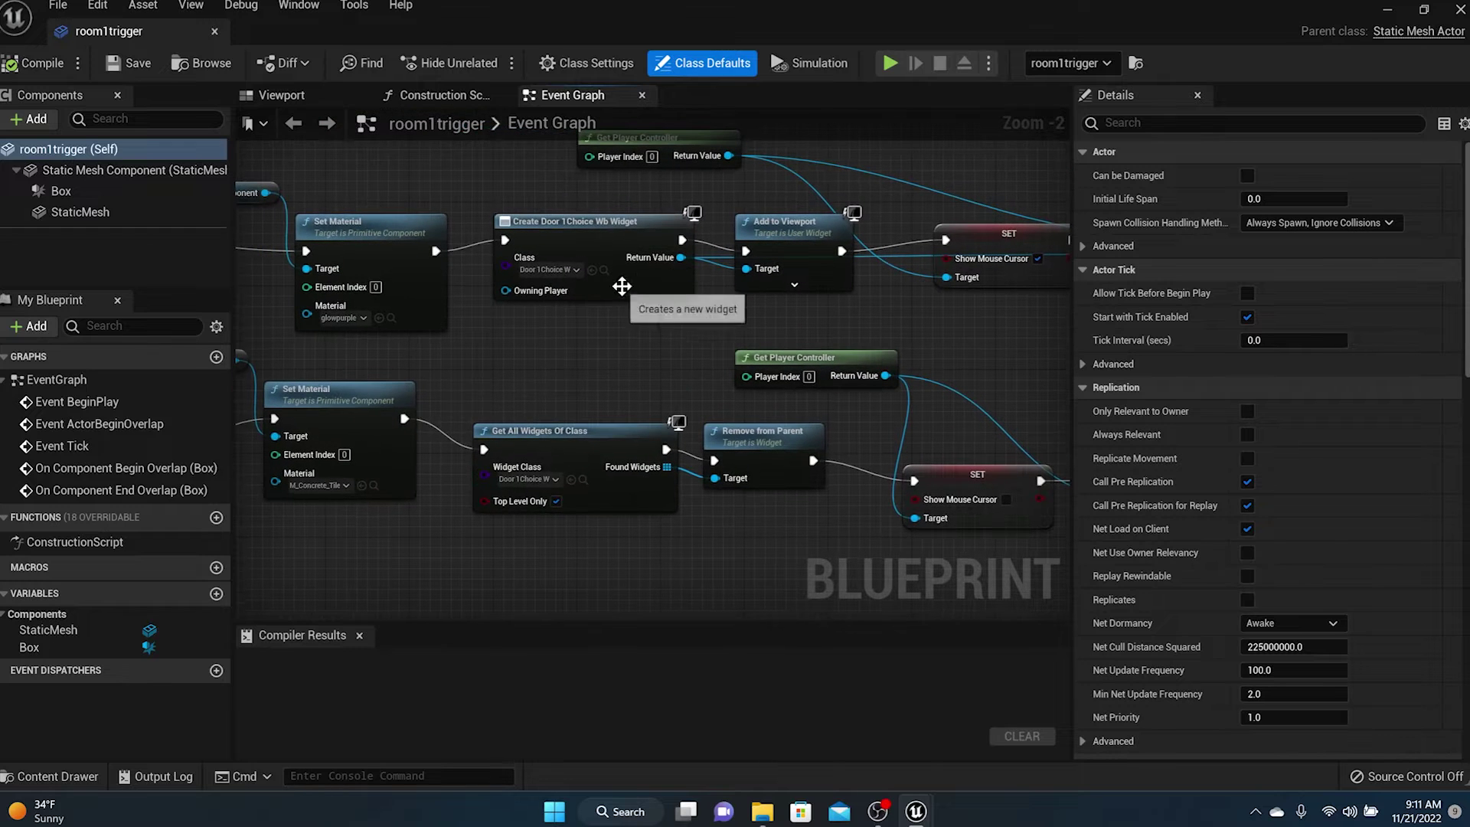
{"action": "left_click", "coordinate": [603, 272]}
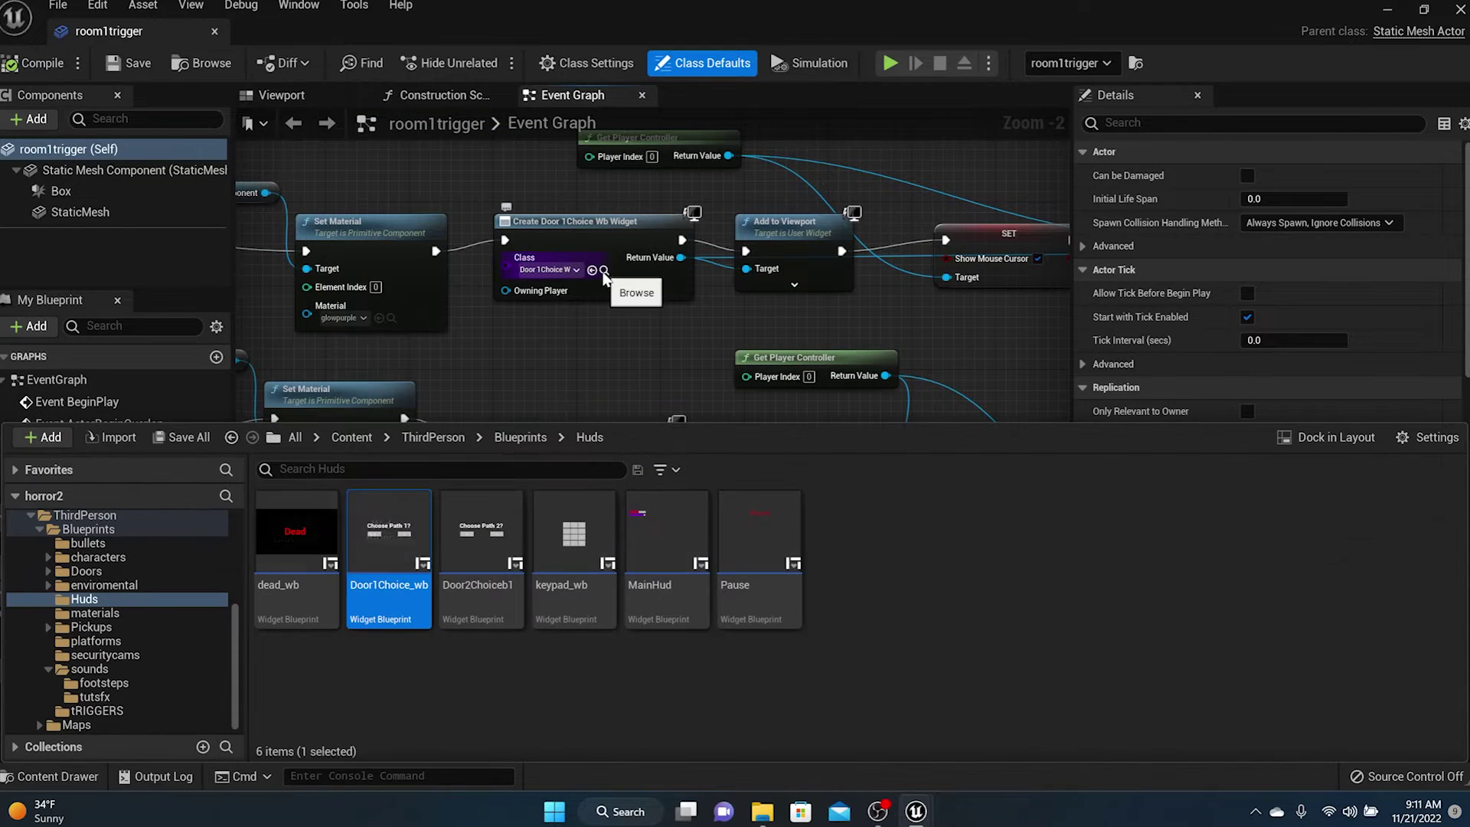
{"action": "double_click", "coordinate": [390, 536]}
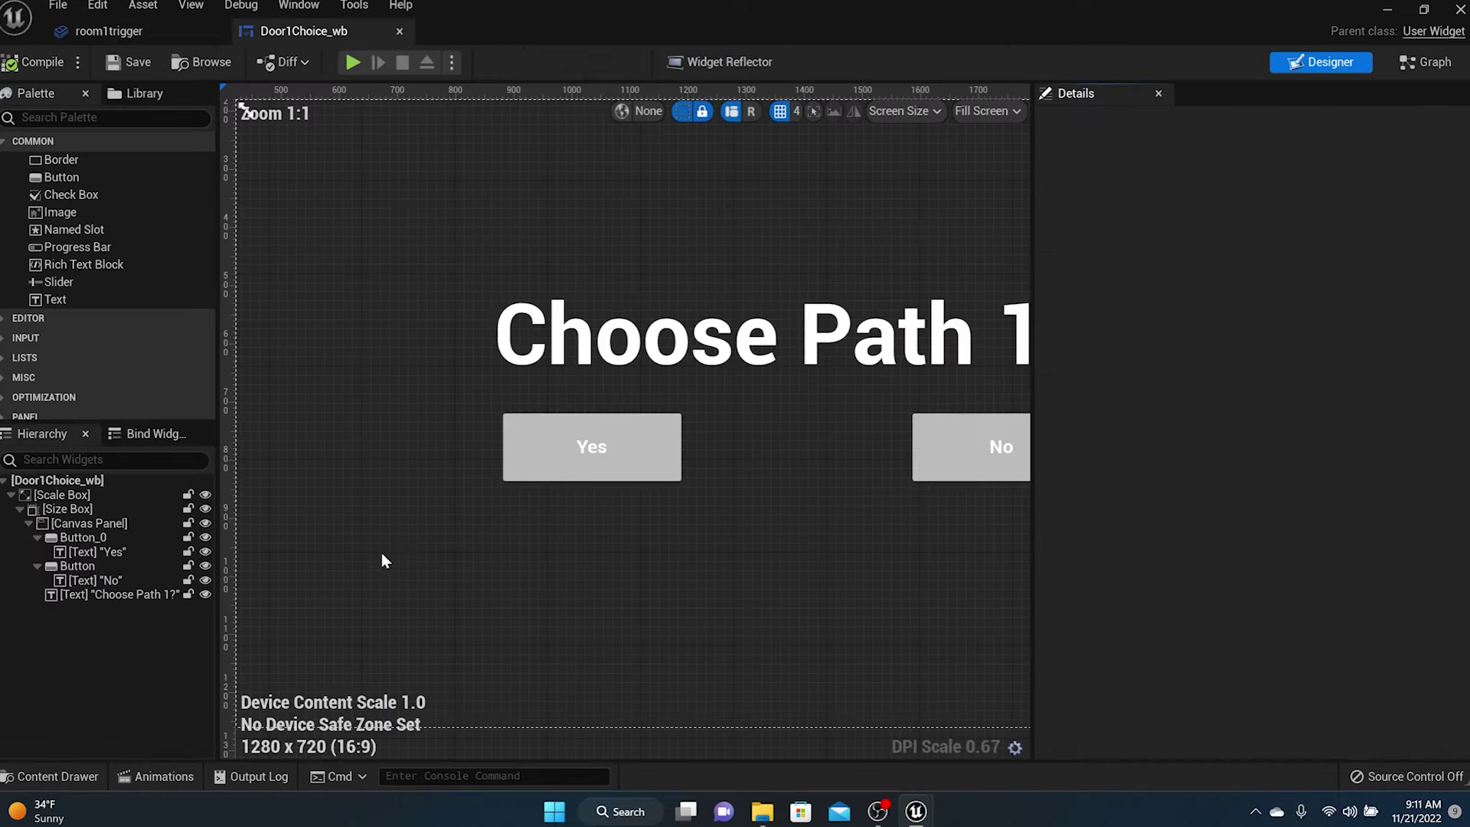
Open the Yes button's On Pressed event in the widget graph and follow its chain to the final Destroy Actor node
{"action": "left_click", "coordinate": [545, 462]}
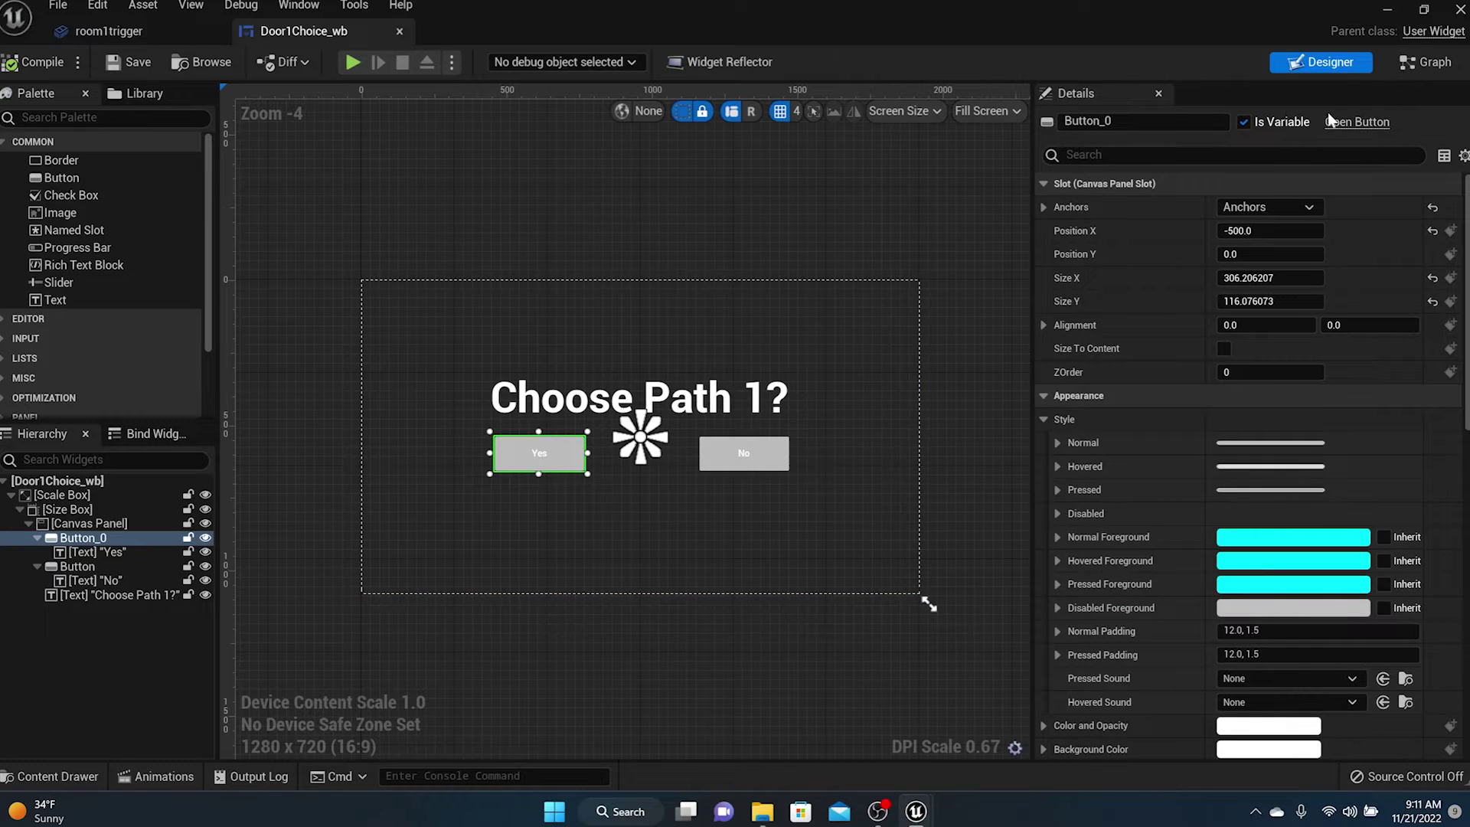
{"action": "scroll", "coordinate": [1324, 351], "scroll_direction": "down", "scroll_amount": 10}
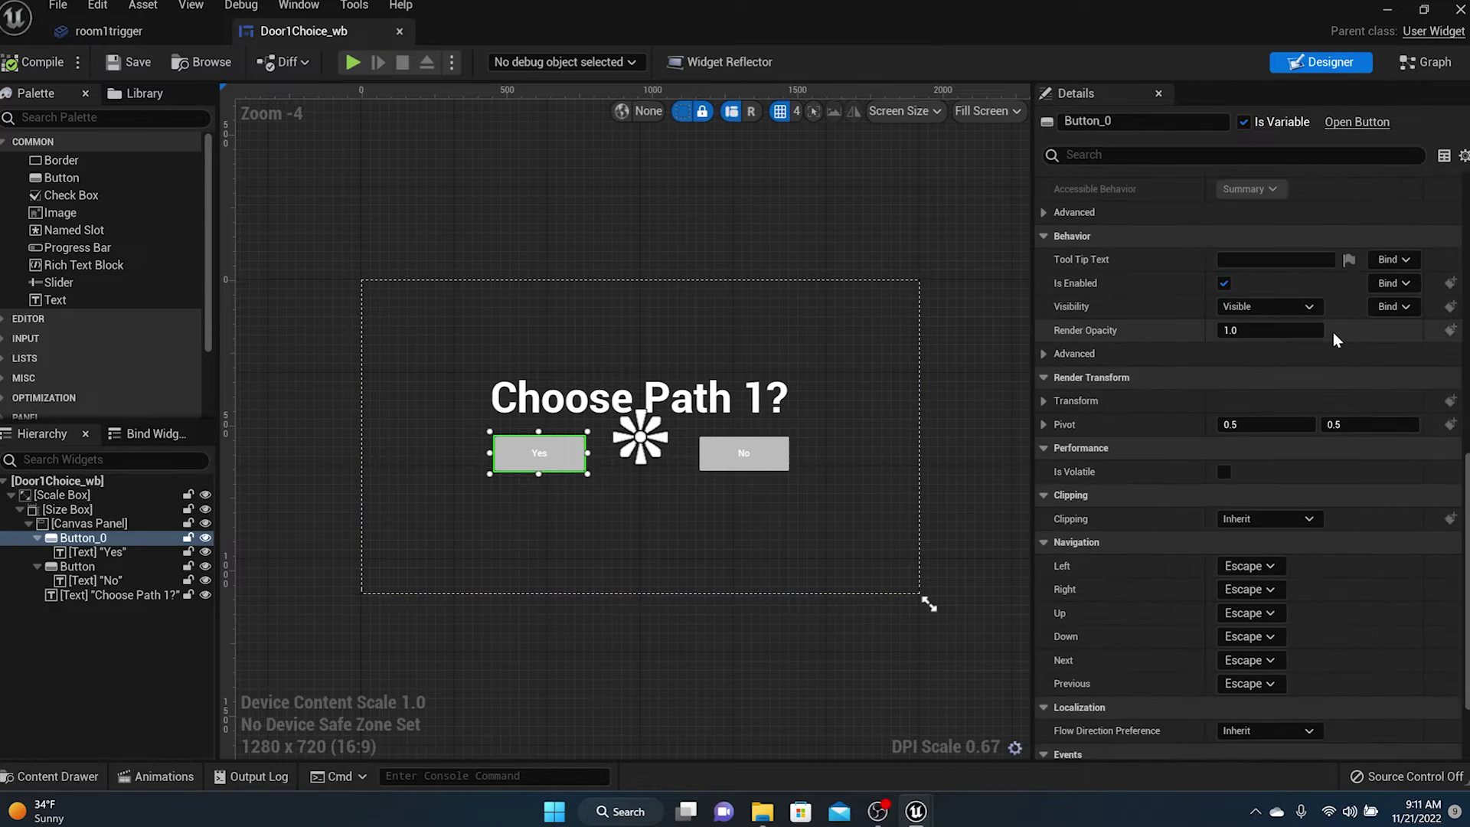
{"action": "scroll", "coordinate": [1334, 332], "scroll_direction": "down", "scroll_amount": 5}
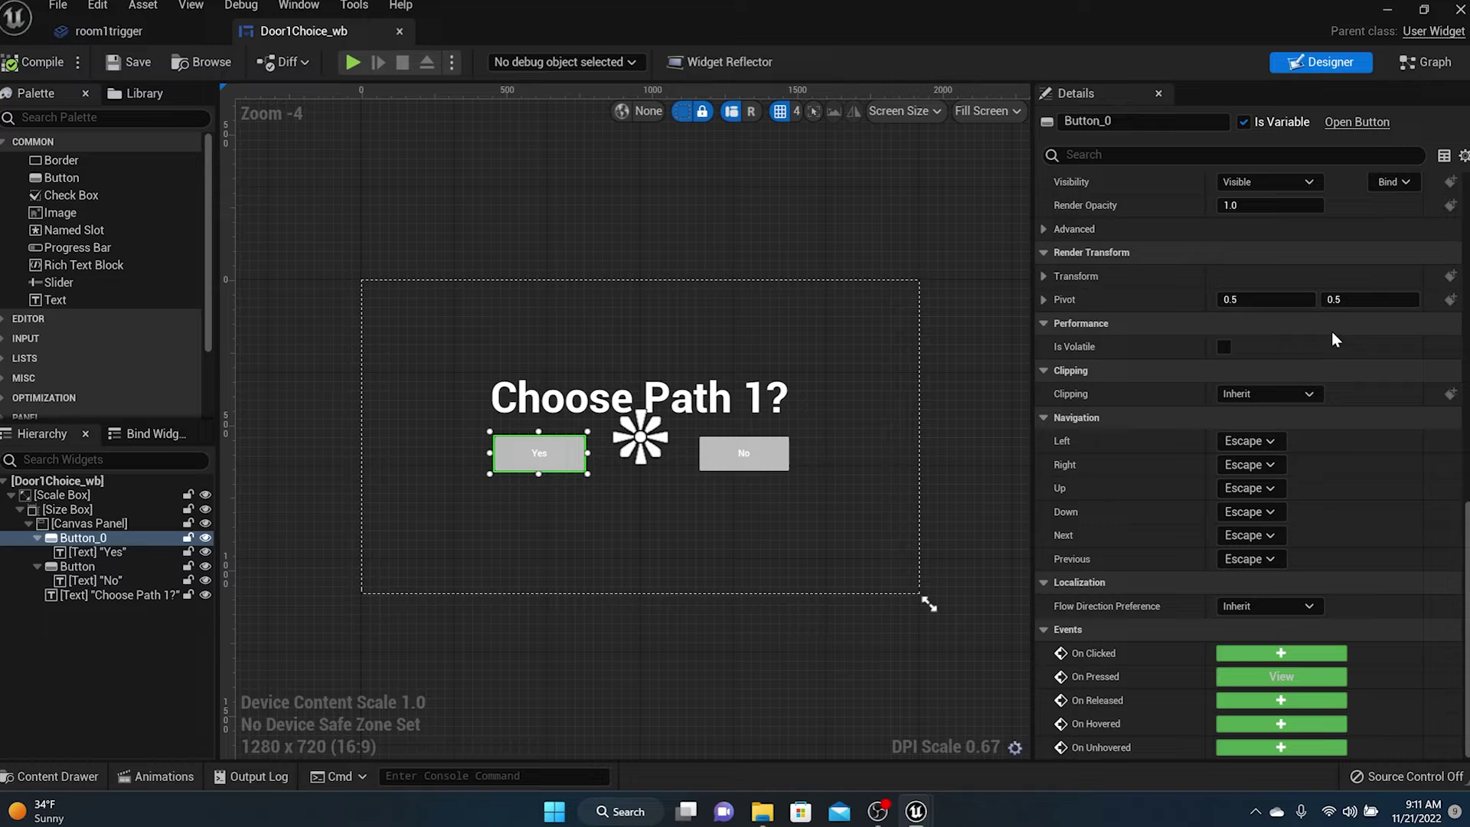
{"action": "left_click", "coordinate": [1245, 676]}
{"action": "right_click_drag", "start_coordinate": [1032, 304], "coordinate": [674, 265]}
{"action": "scroll", "coordinate": [815, 273], "scroll_direction": "down", "scroll_amount": 2}
{"action": "right_click_drag", "start_coordinate": [979, 260], "coordinate": [638, 260]}
{"action": "right_click_drag", "start_coordinate": [1287, 260], "coordinate": [861, 261]}
{"action": "right_click_drag", "start_coordinate": [1161, 242], "coordinate": [916, 249]}
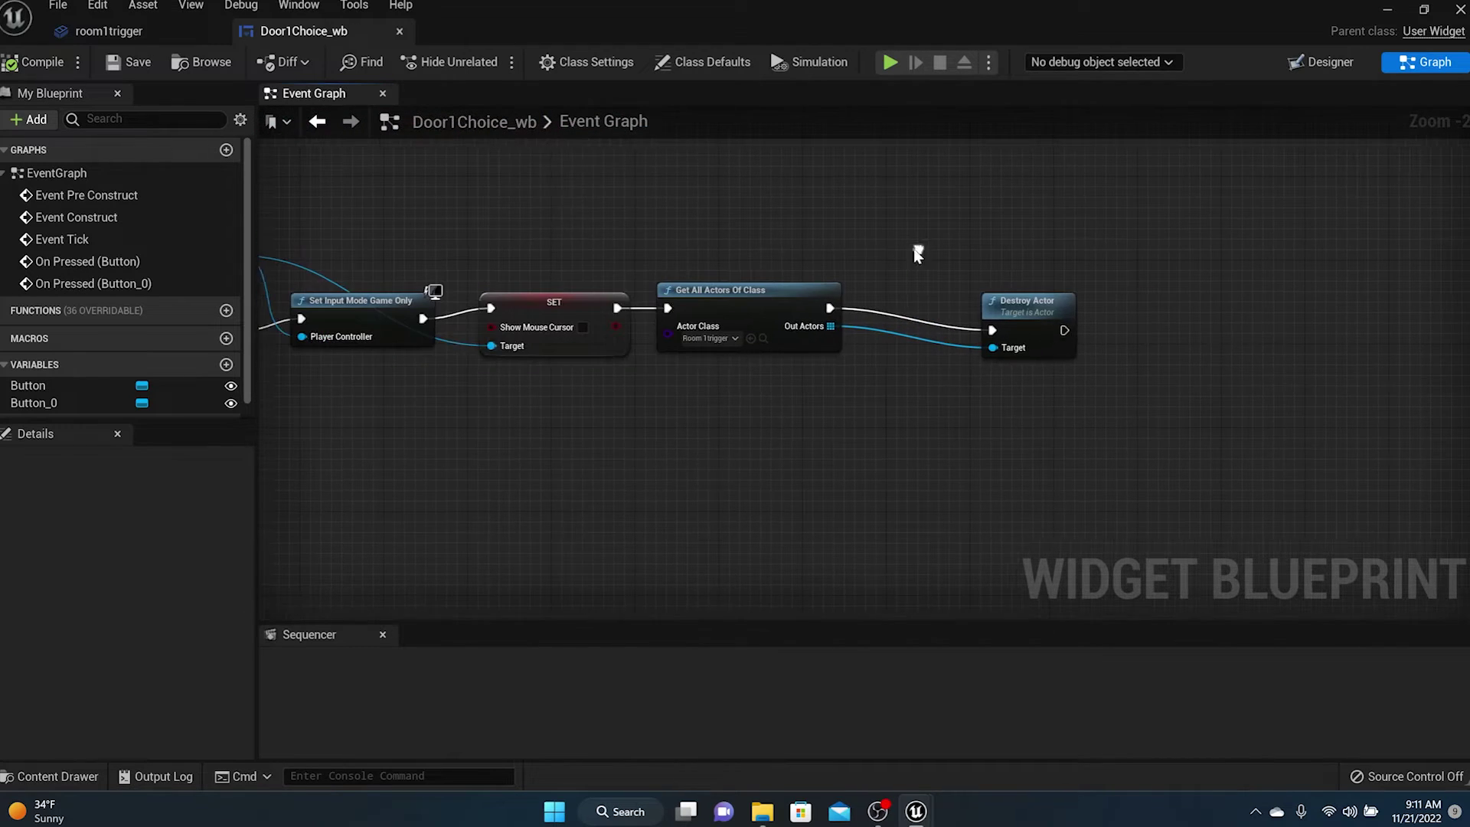
{"action": "left_click_drag", "start_coordinate": [1131, 309], "coordinate": [1132, 309]}
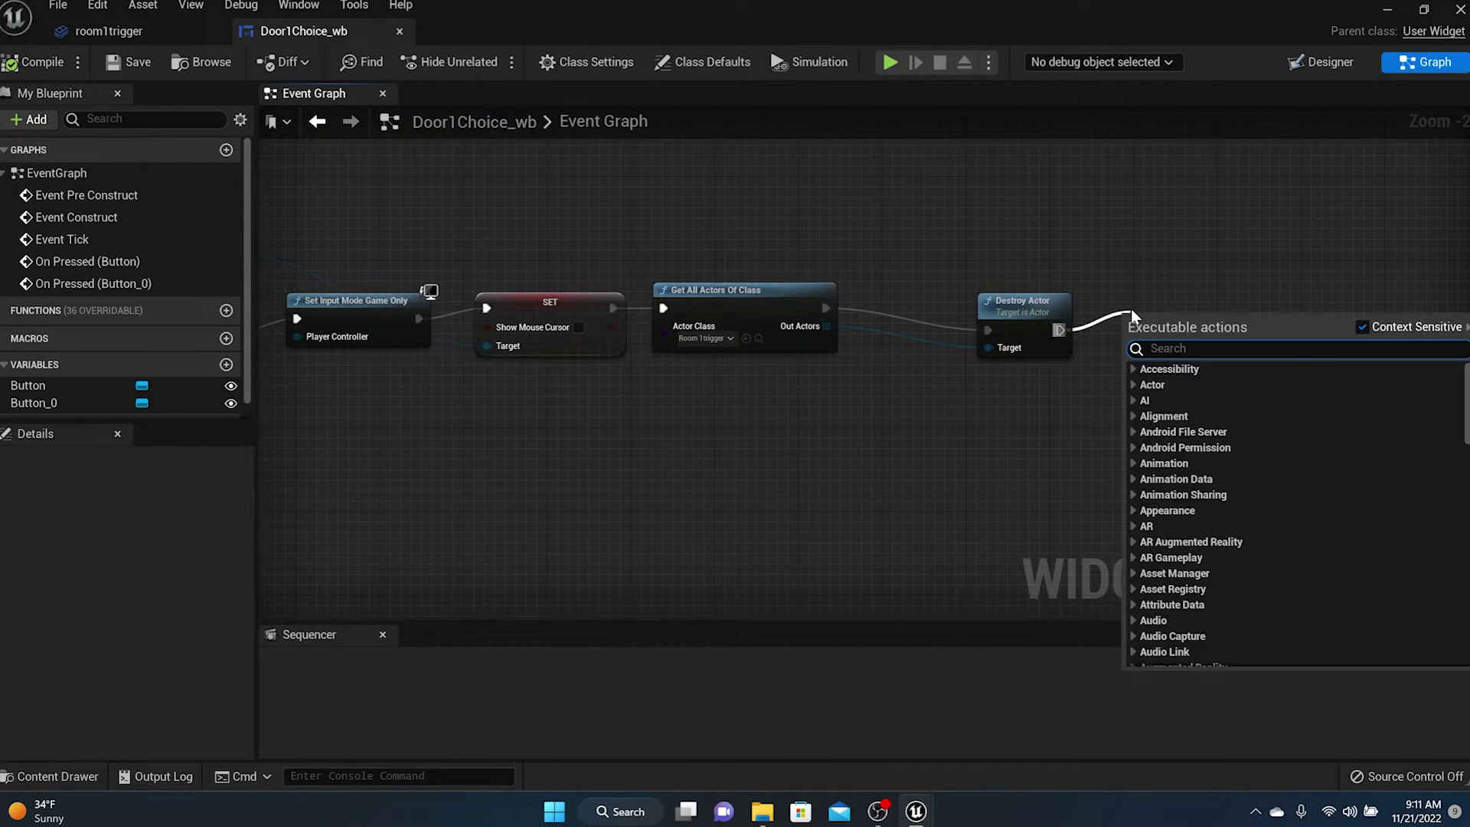
{"action": "type", "text": "playsou"}
{"action": "key", "text": "Return"}
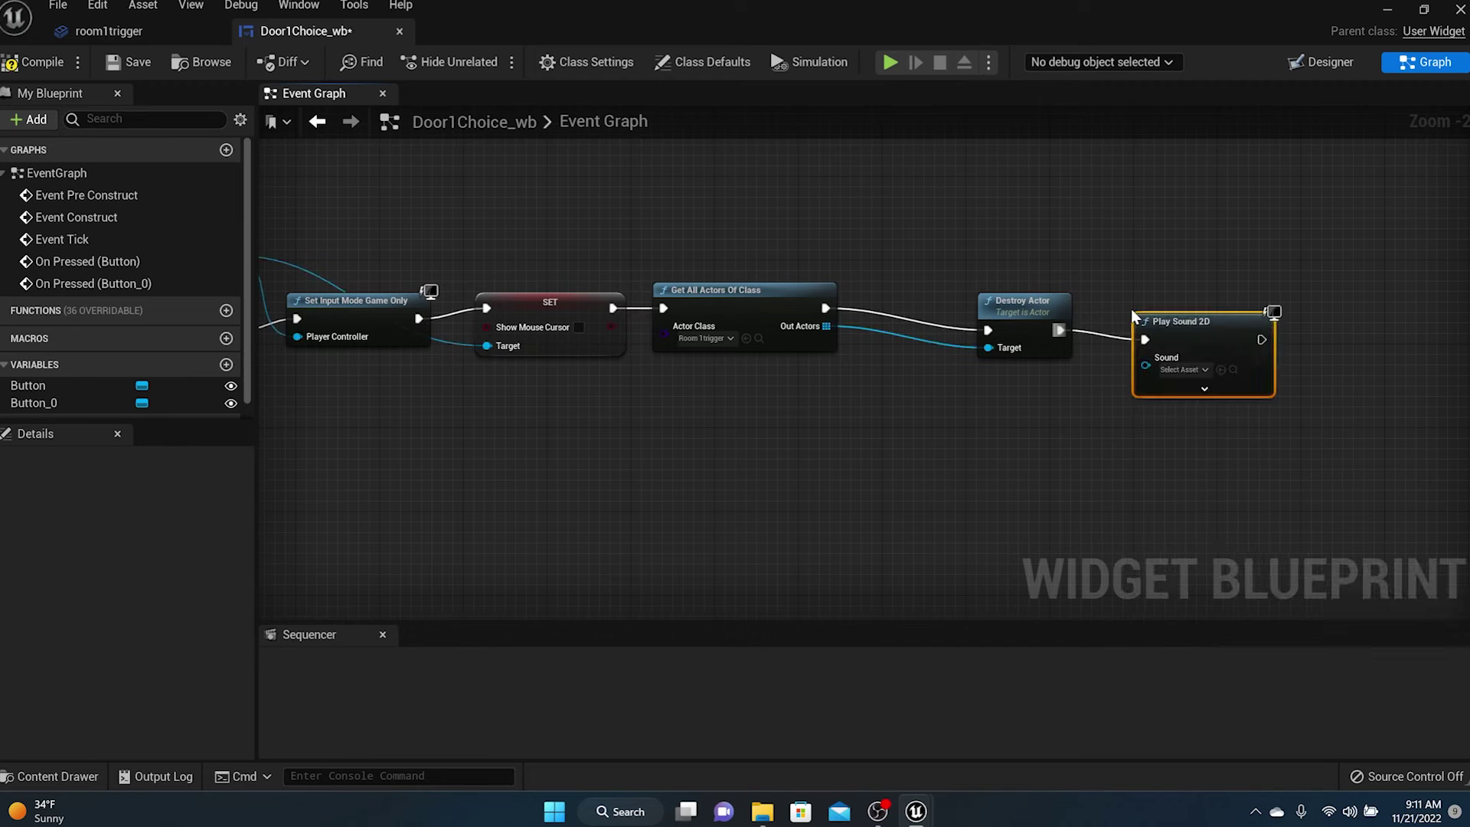
{"action": "key", "text": "Delete"}
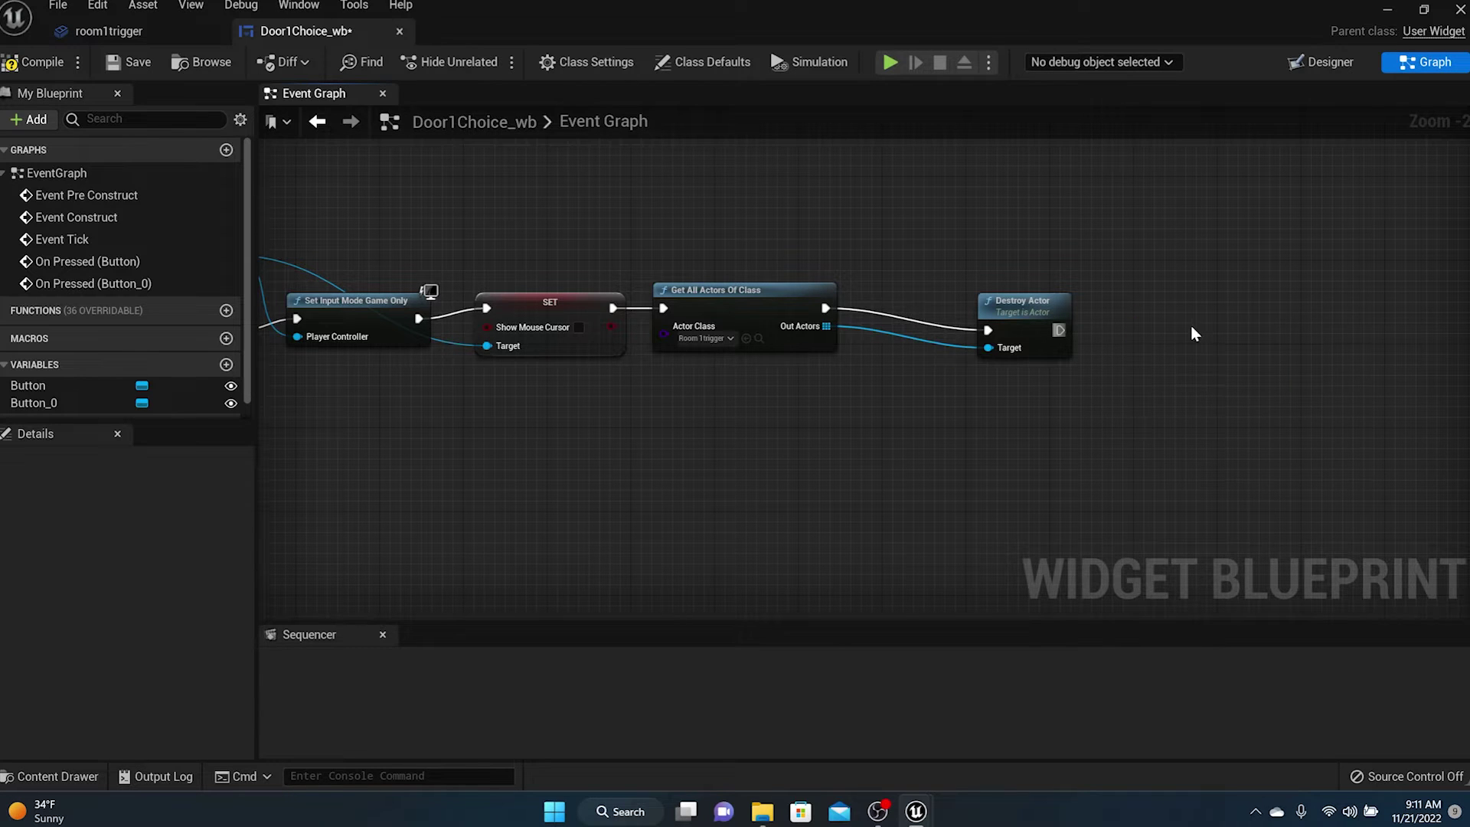
Add a Play Sound at Location node after the Destroy Actor node
{"action": "left_click_drag", "start_coordinate": [1059, 331], "coordinate": [1115, 326]}
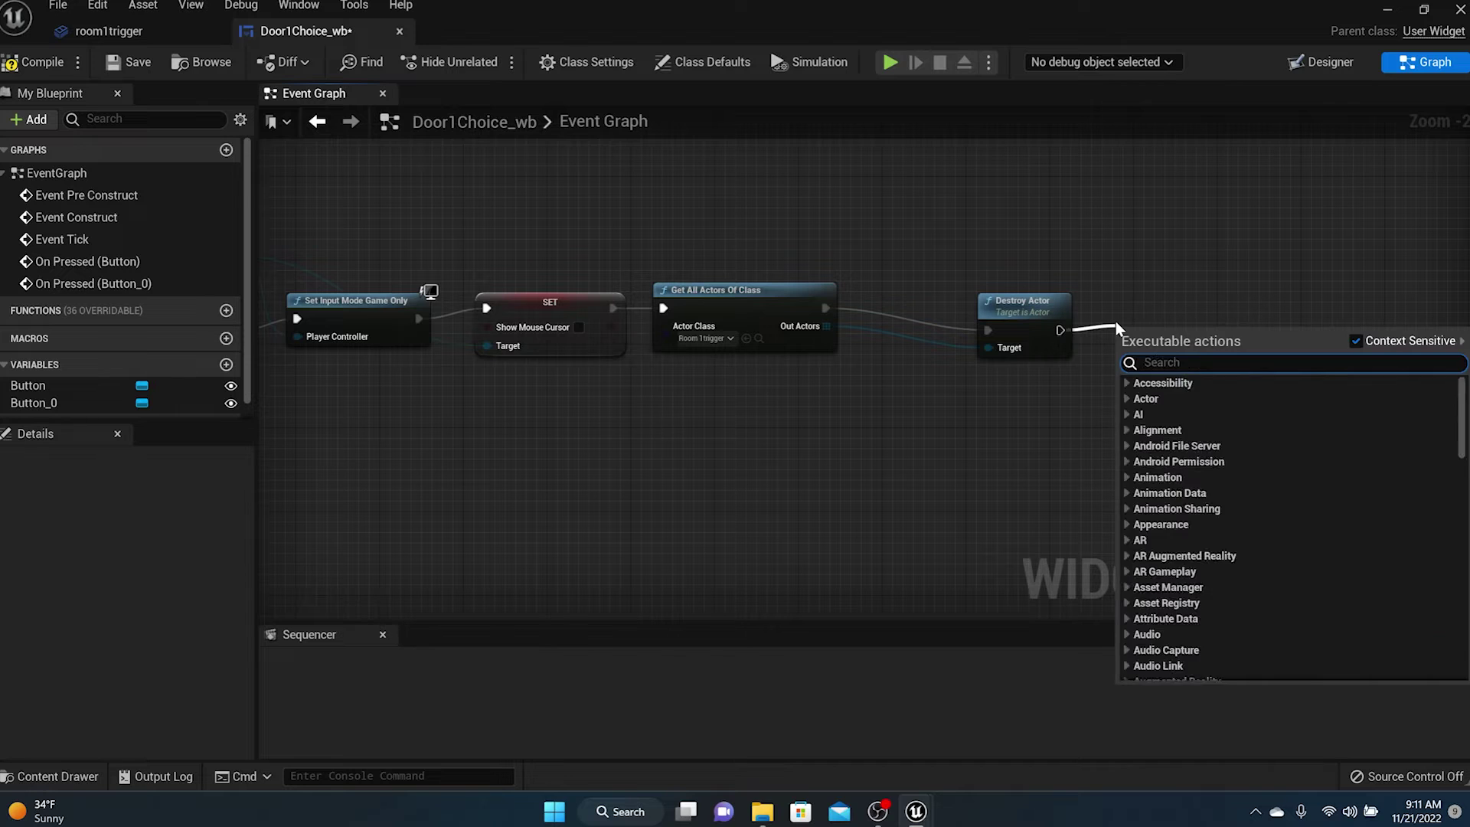
{"action": "type", "text": "playsounda"}
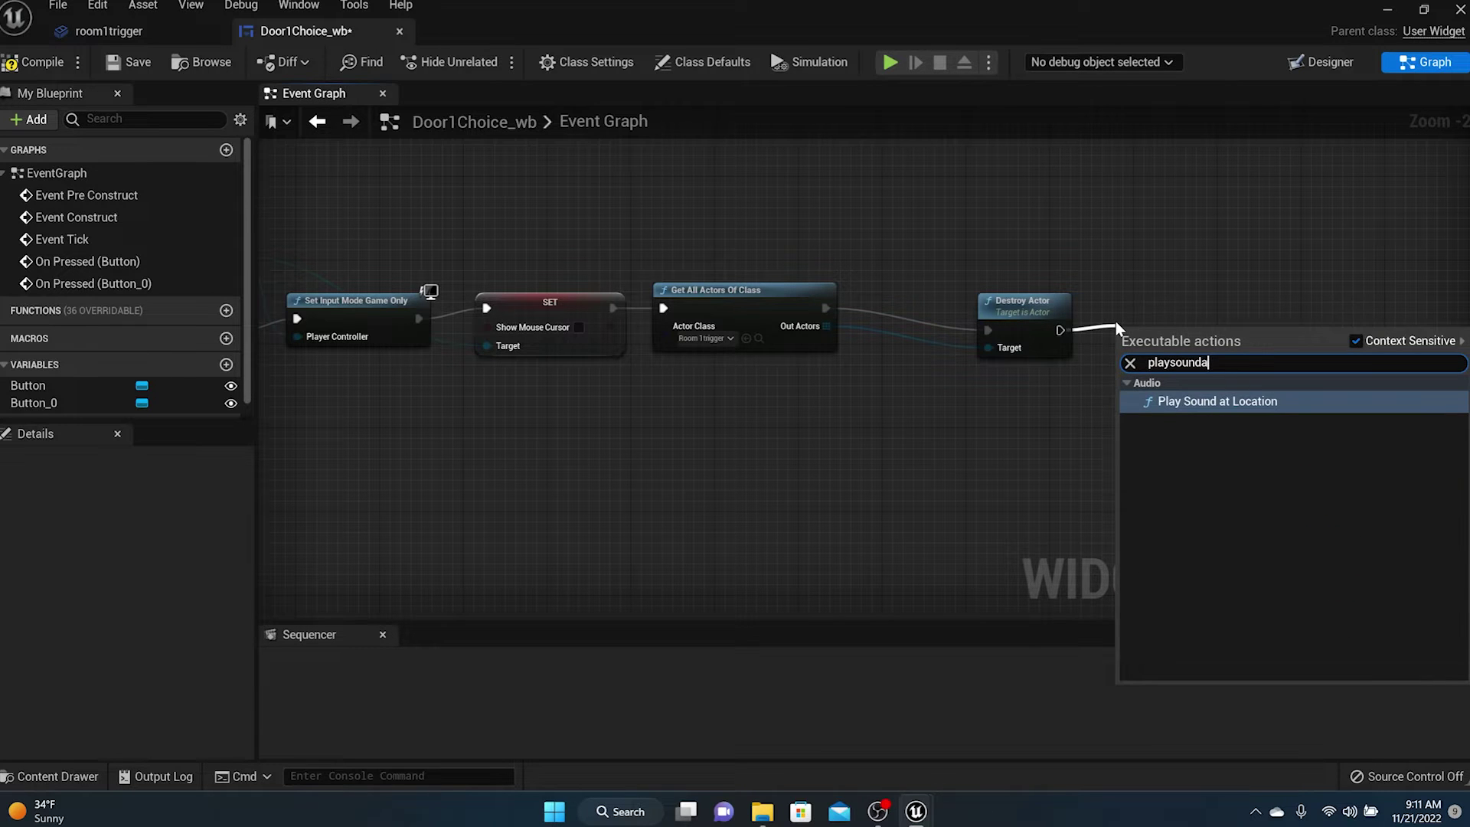
{"action": "key", "text": "Return"}
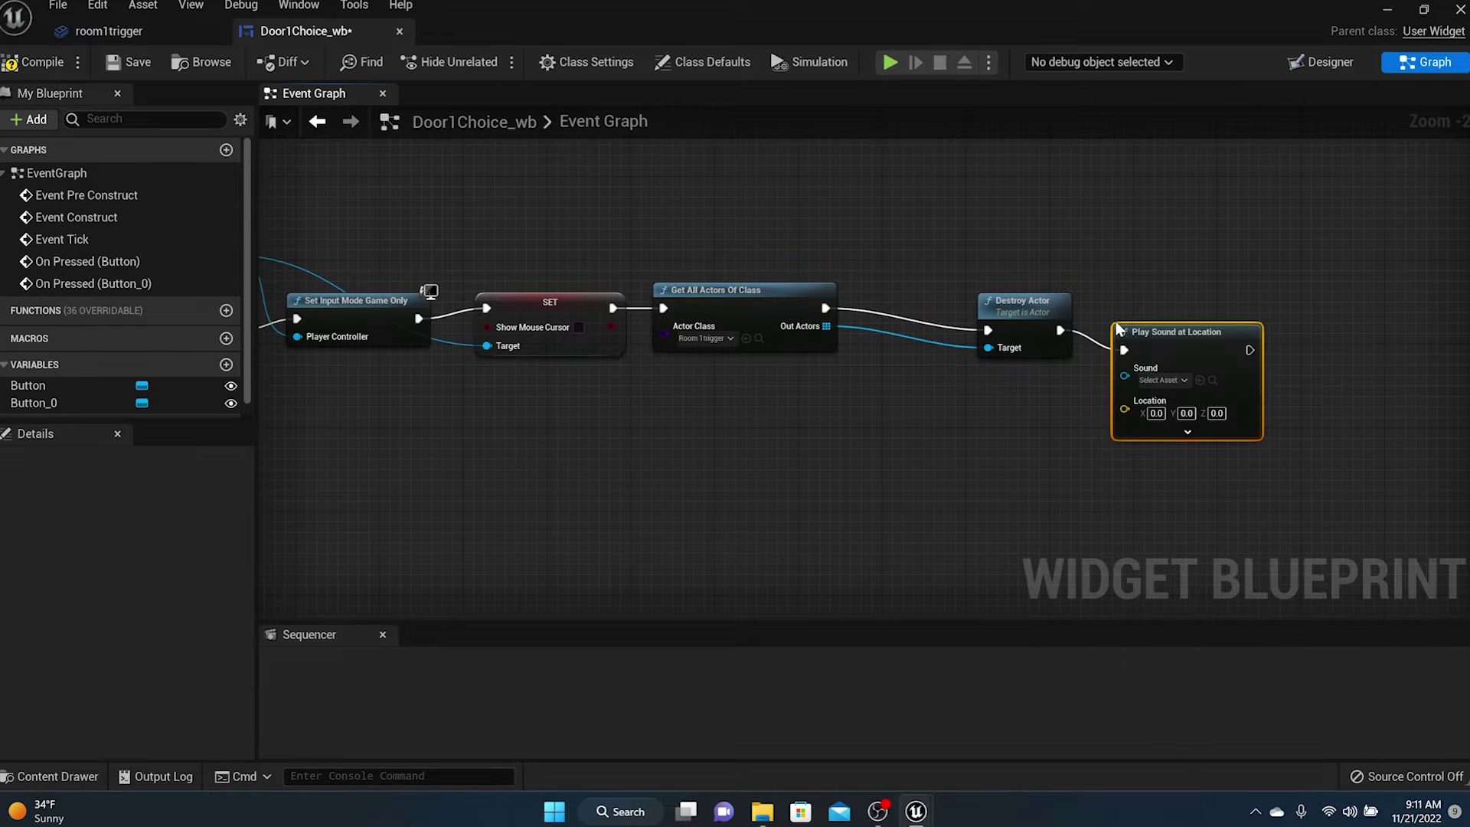
Create a sound cue from giantdoorfx in the sounds/tutsfx folder and assign it to the Play Sound at Location node
{"action": "left_click", "coordinate": [45, 775]}
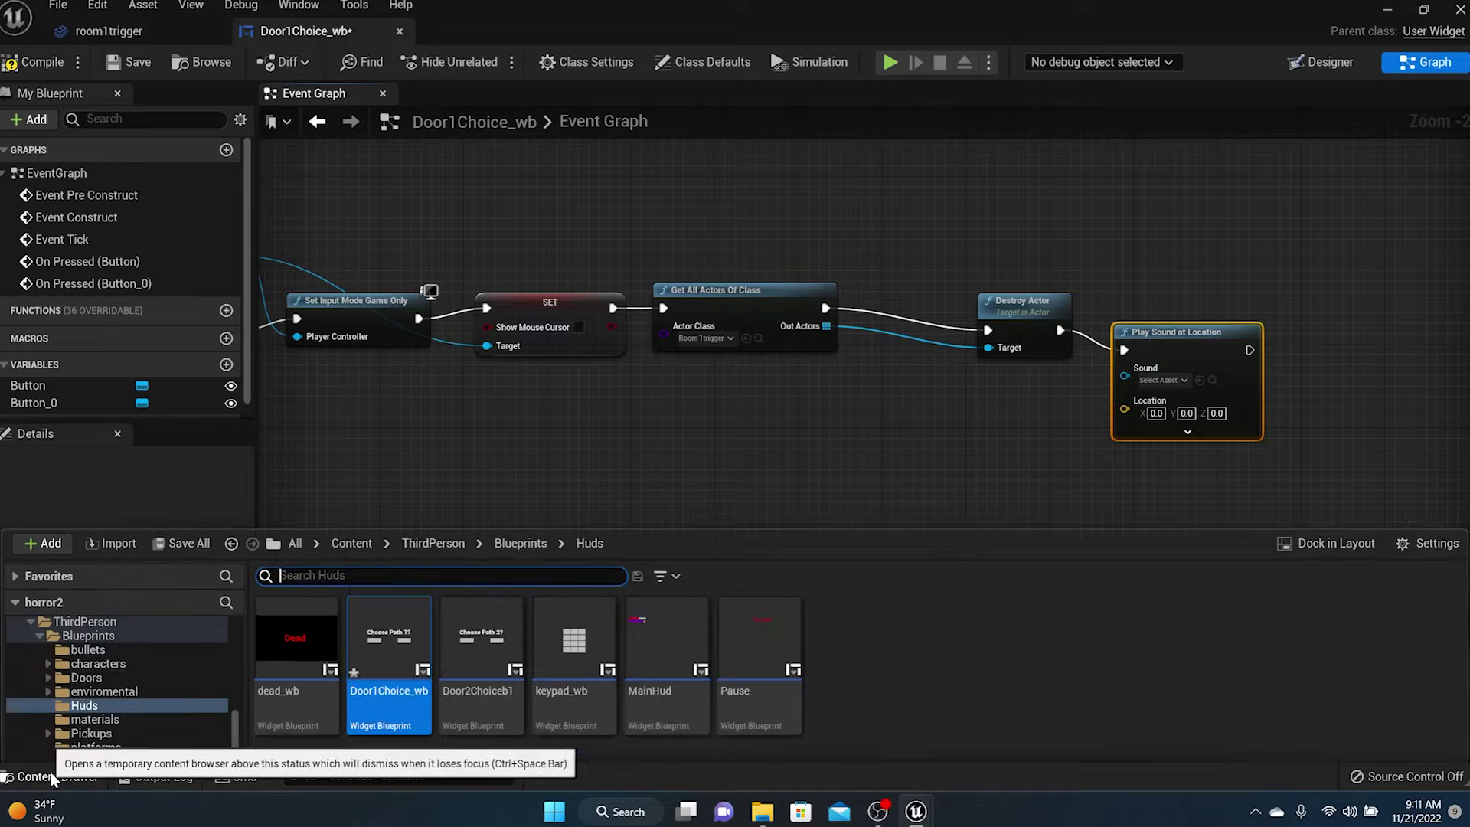
{"action": "left_click", "coordinate": [351, 438]}
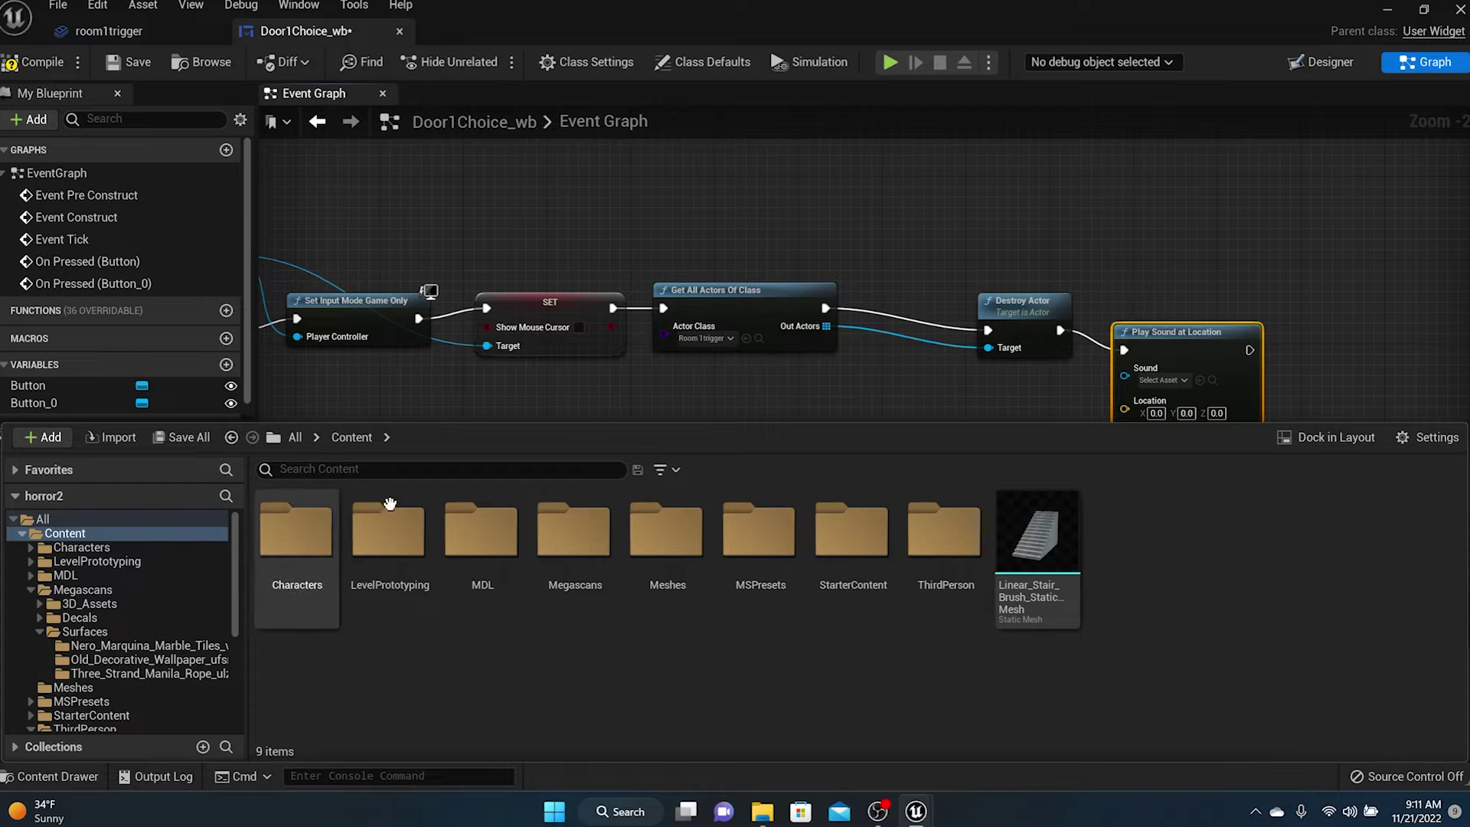
{"action": "double_click", "coordinate": [907, 549]}
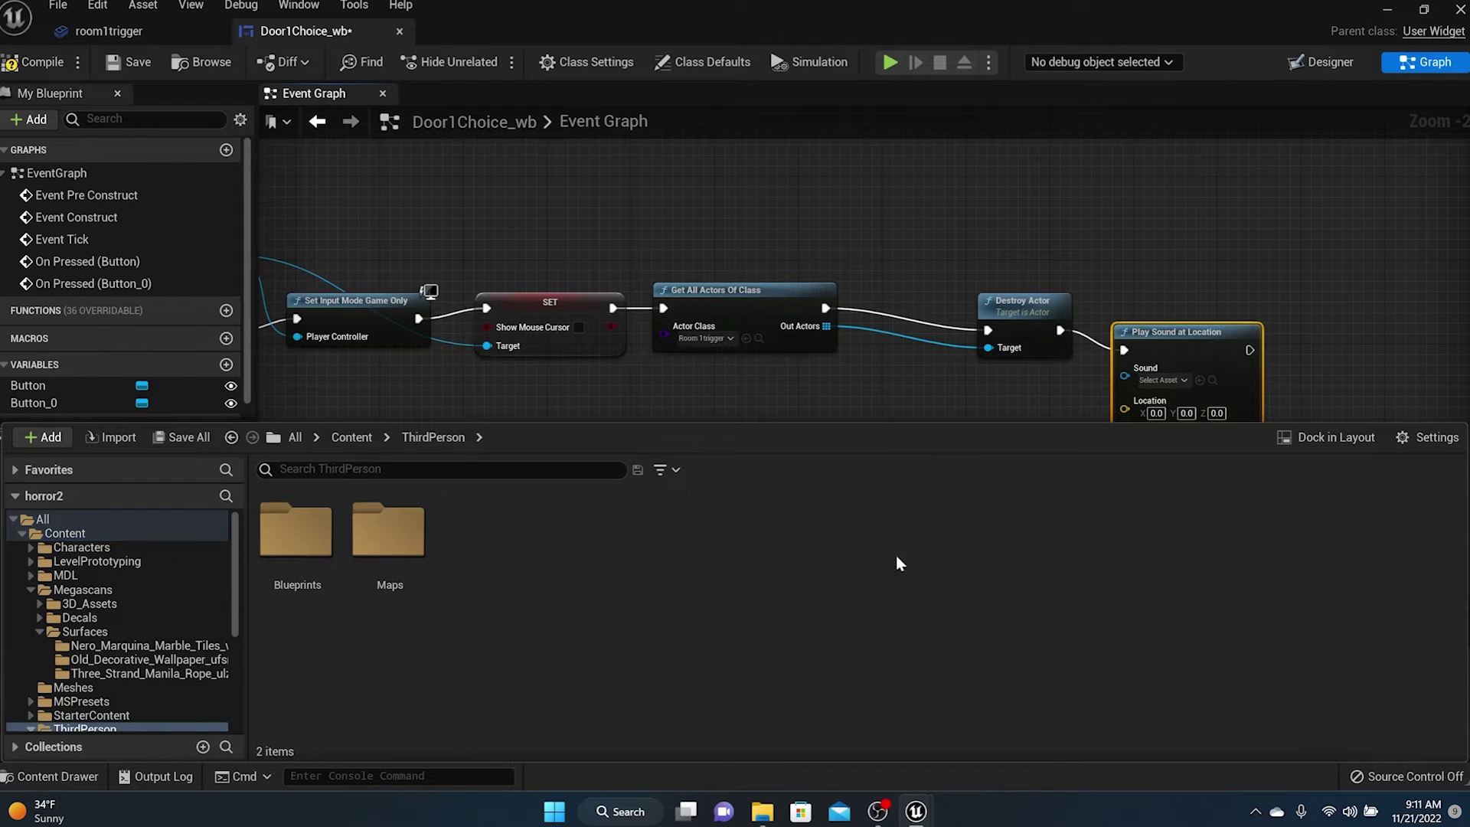
{"action": "double_click", "coordinate": [300, 536]}
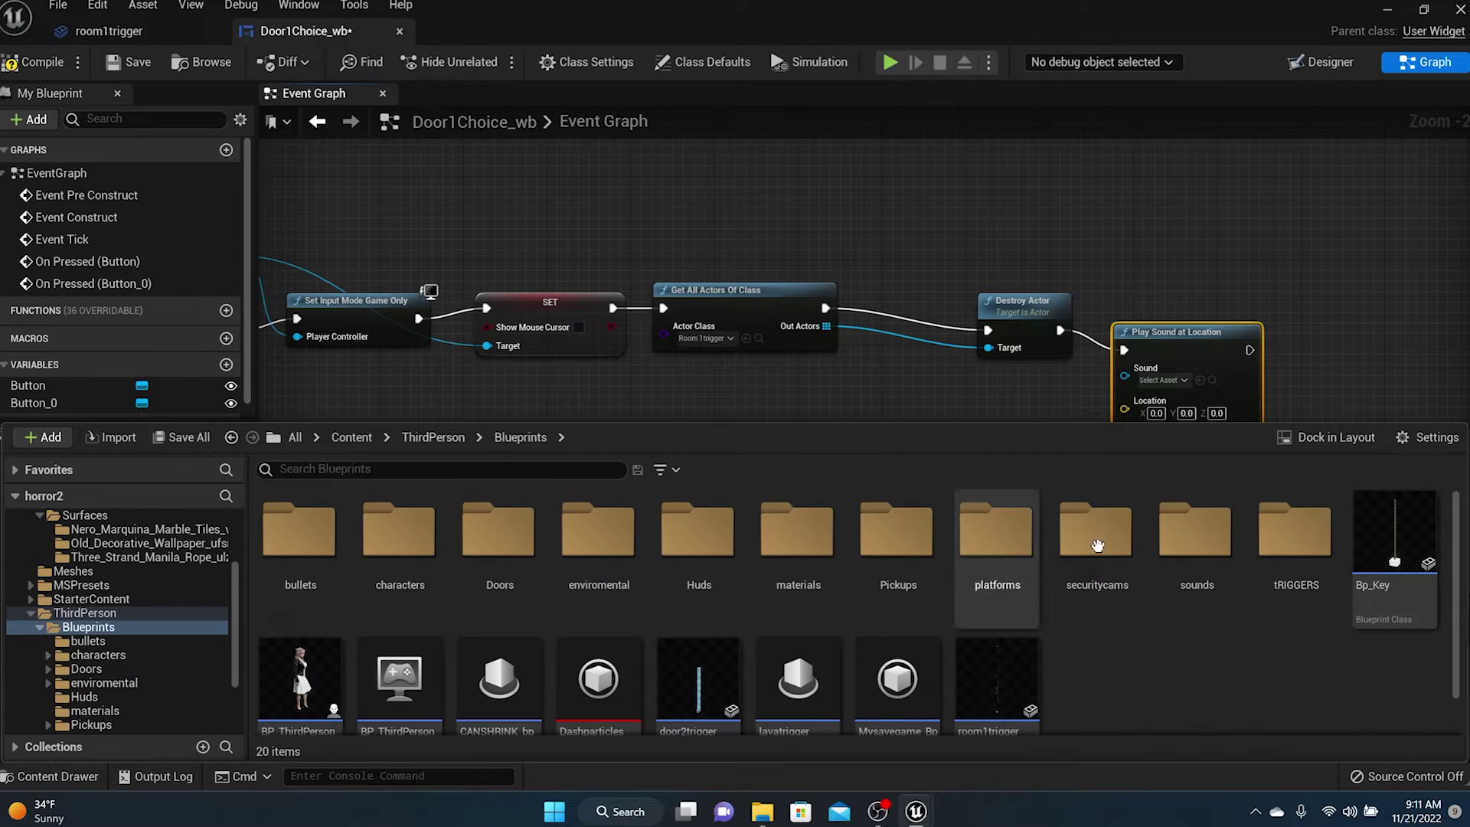
{"action": "double_click", "coordinate": [1197, 536]}
{"action": "left_click", "coordinate": [391, 543]}
{"action": "double_click", "coordinate": [390, 544]}
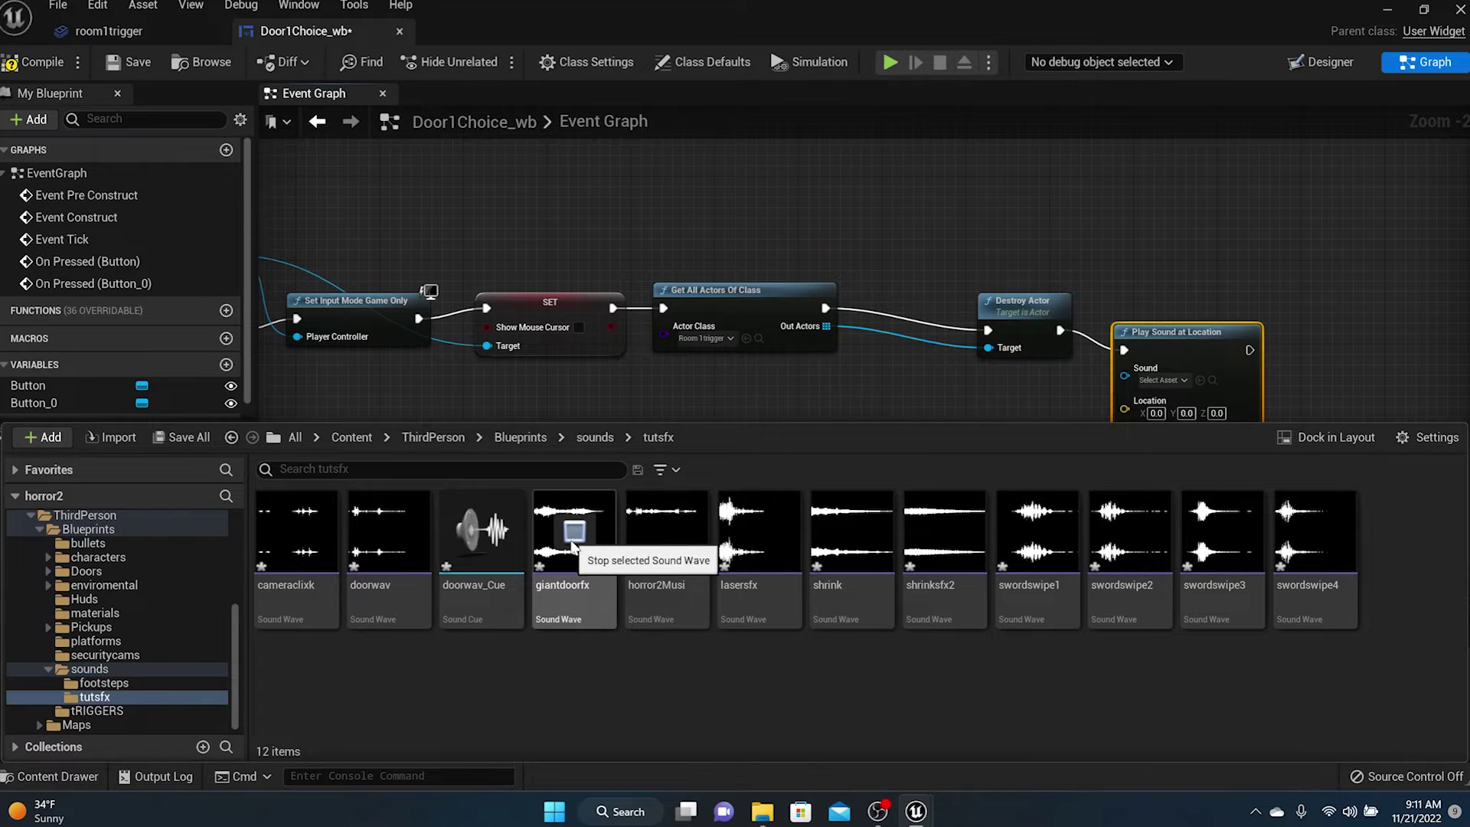
{"action": "right_click", "coordinate": [573, 542]}
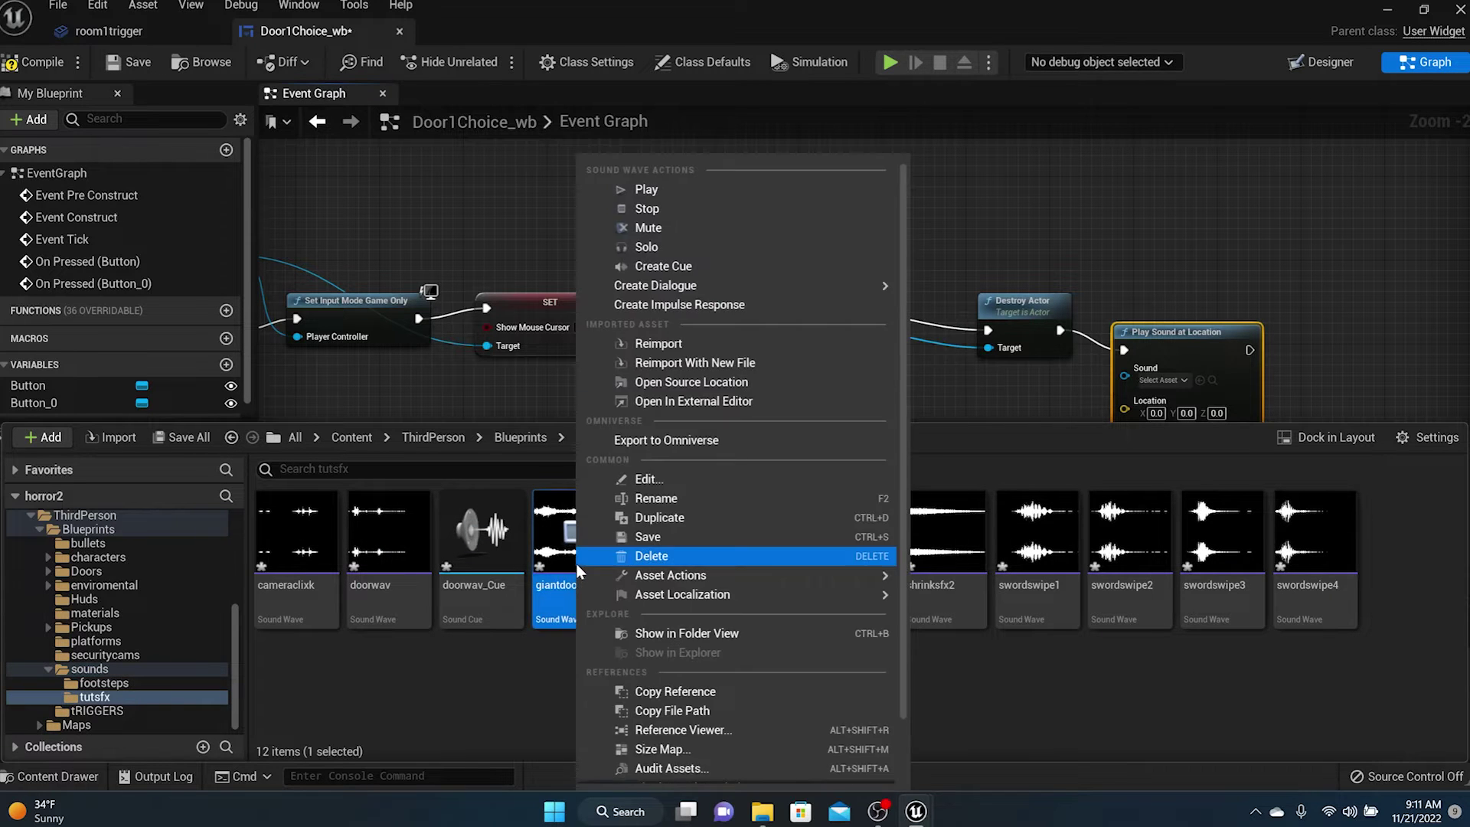
{"action": "left_click", "coordinate": [663, 266]}
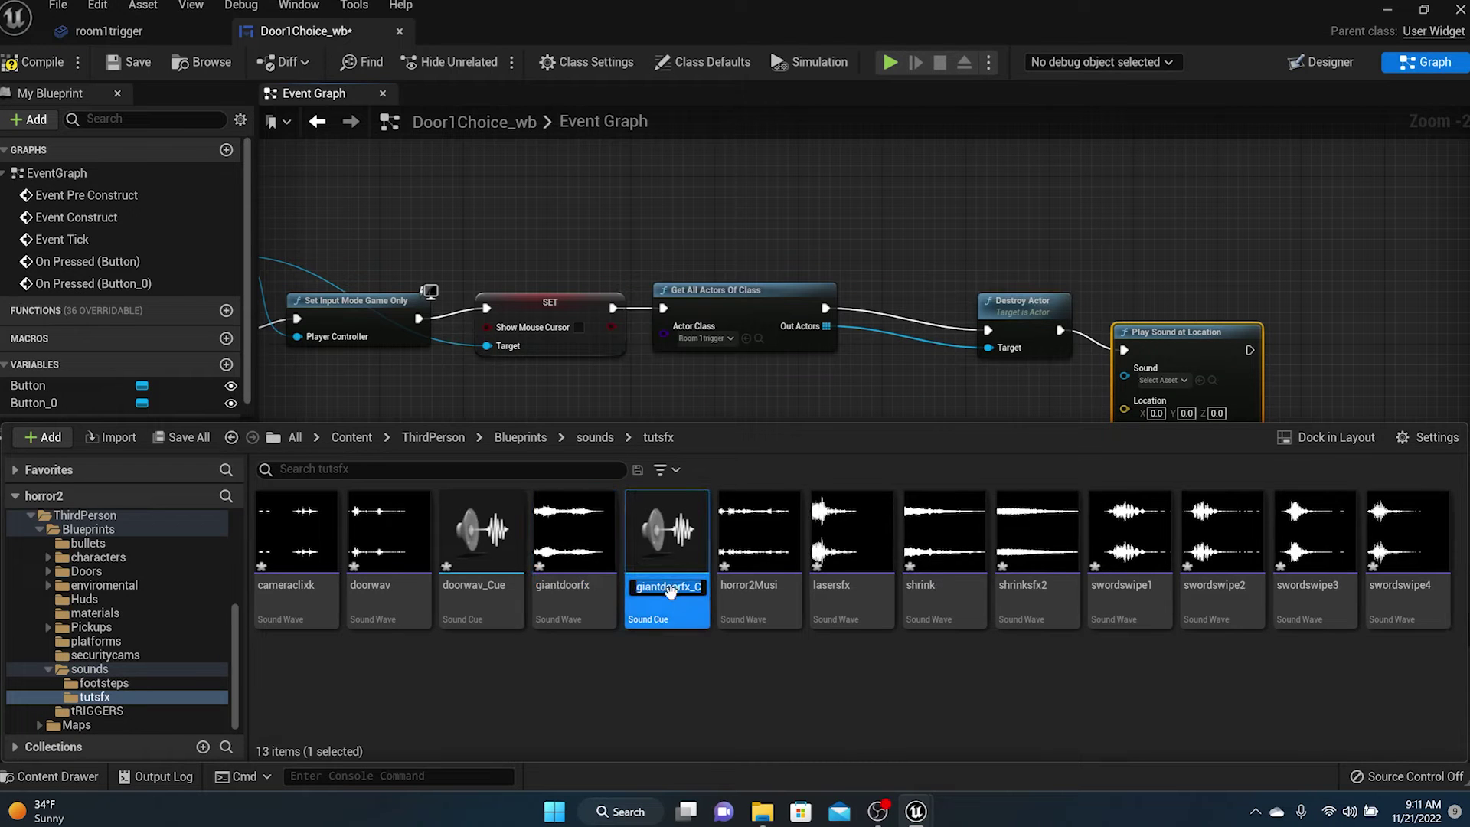
{"action": "left_click_drag", "start_coordinate": [1123, 367], "coordinate": [1124, 369]}
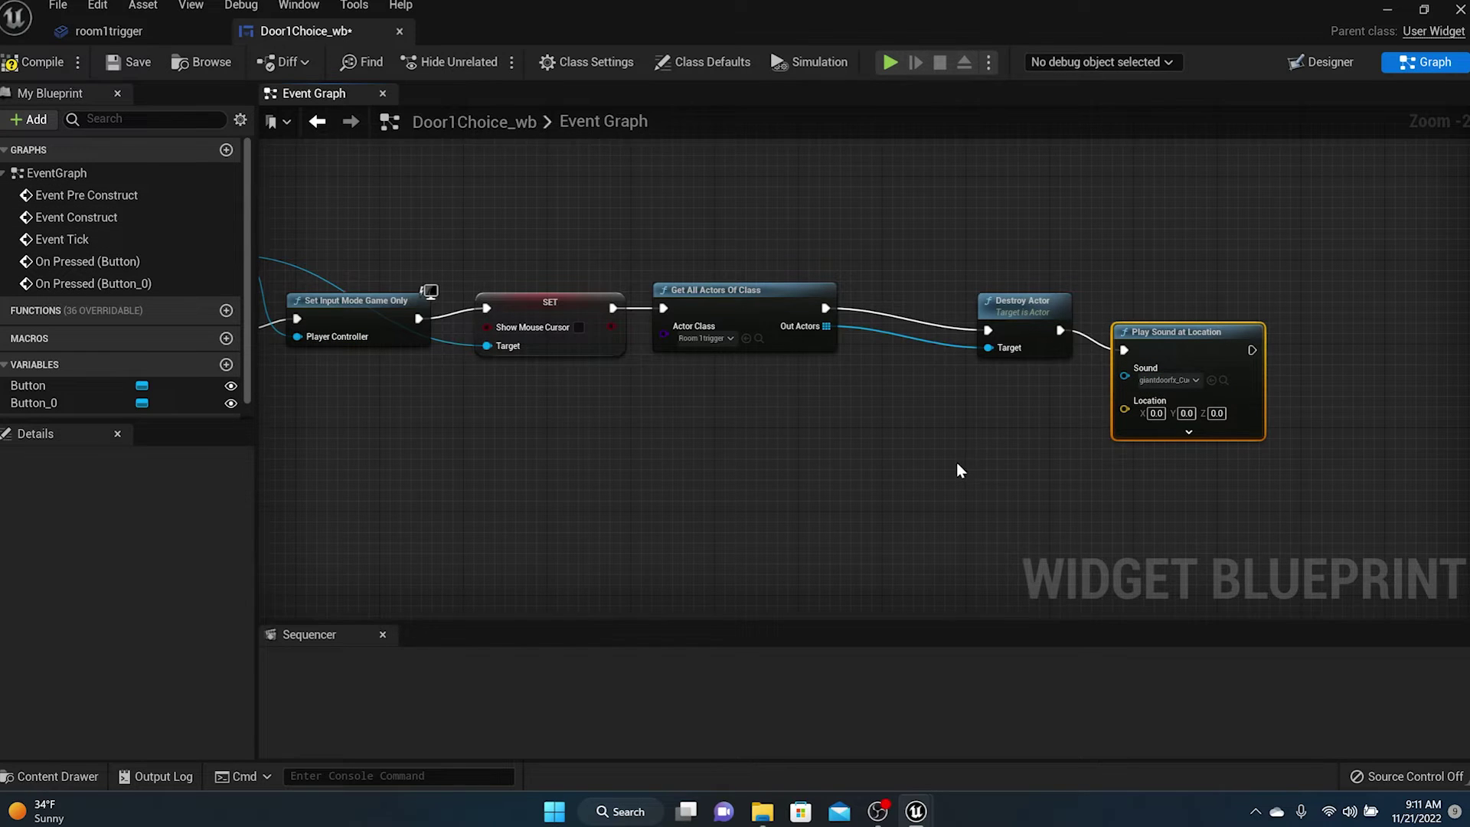
Add a Get Actor Location node from the As BP Third Person Character output and connect its return value to the sound node's Location
{"action": "scroll", "coordinate": [958, 469], "scroll_direction": "down", "scroll_amount": 3}
{"action": "scroll", "coordinate": [937, 463], "scroll_direction": "up", "scroll_amount": 2}
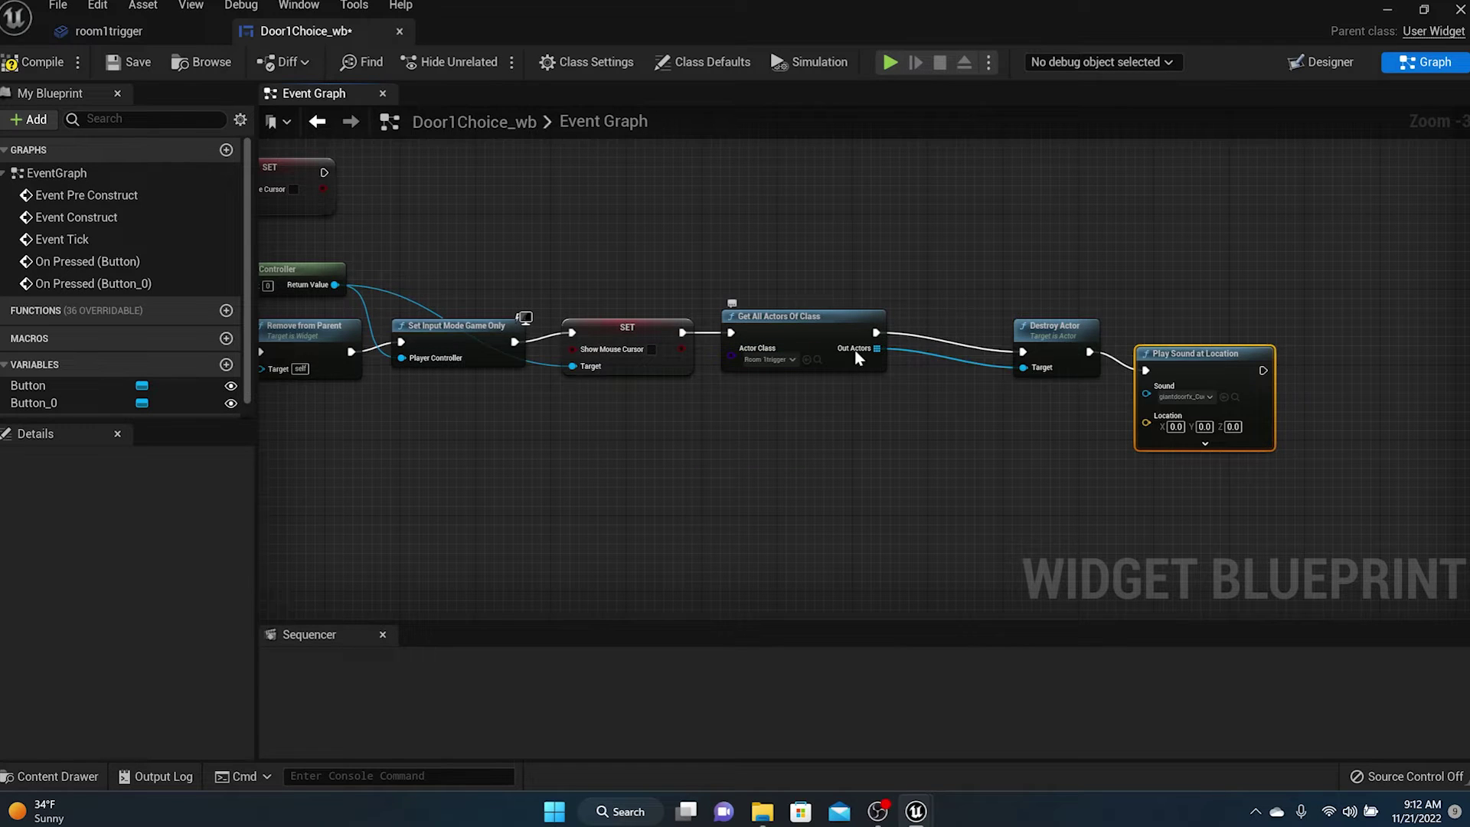
{"action": "scroll", "coordinate": [611, 309], "scroll_direction": "down", "scroll_amount": 2}
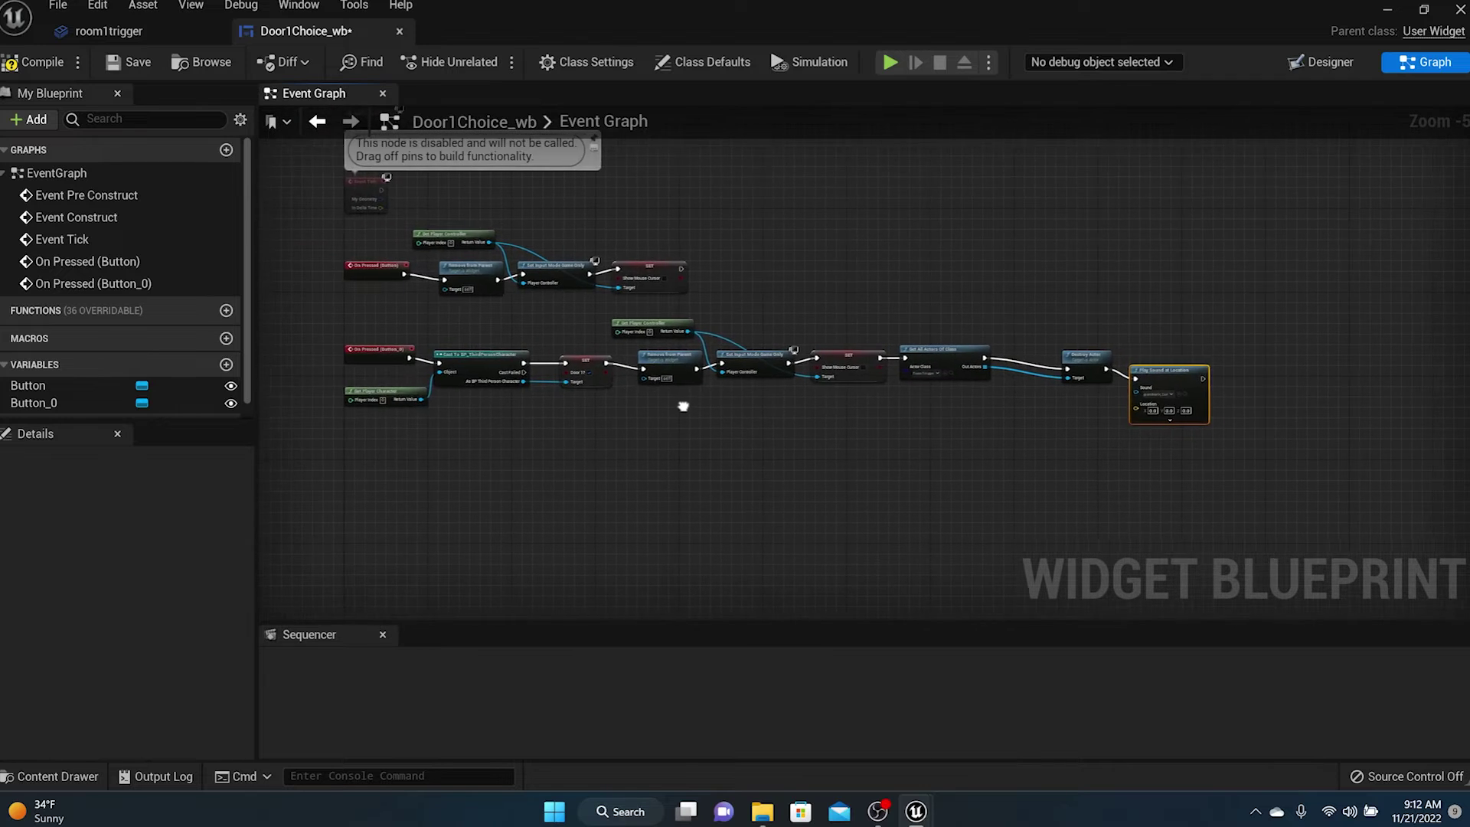
{"action": "scroll", "coordinate": [695, 407], "scroll_direction": "up", "scroll_amount": 2}
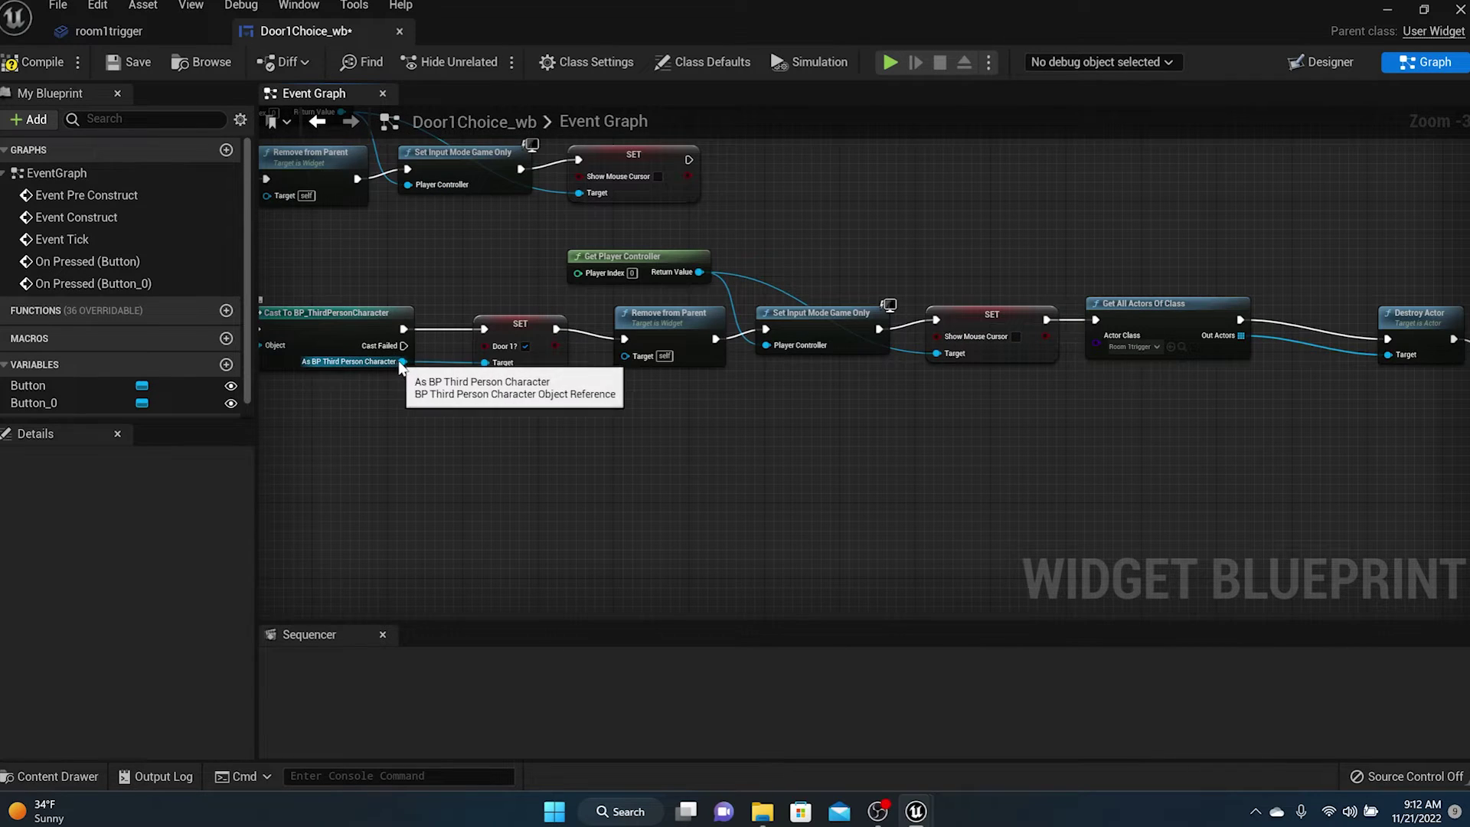
{"action": "left_click_drag", "start_coordinate": [402, 362], "coordinate": [1279, 435]}
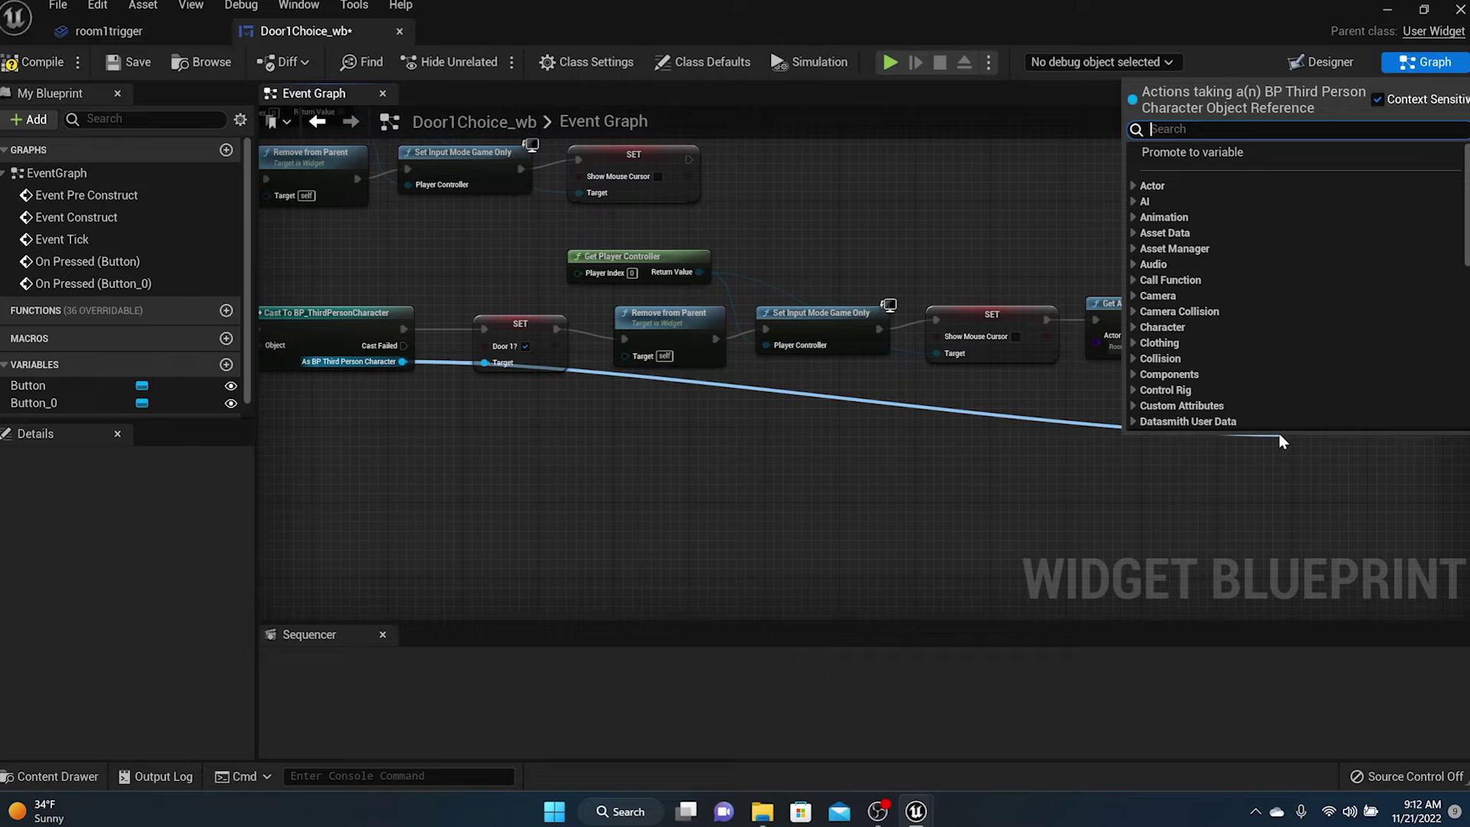
{"action": "type", "text": "get"}
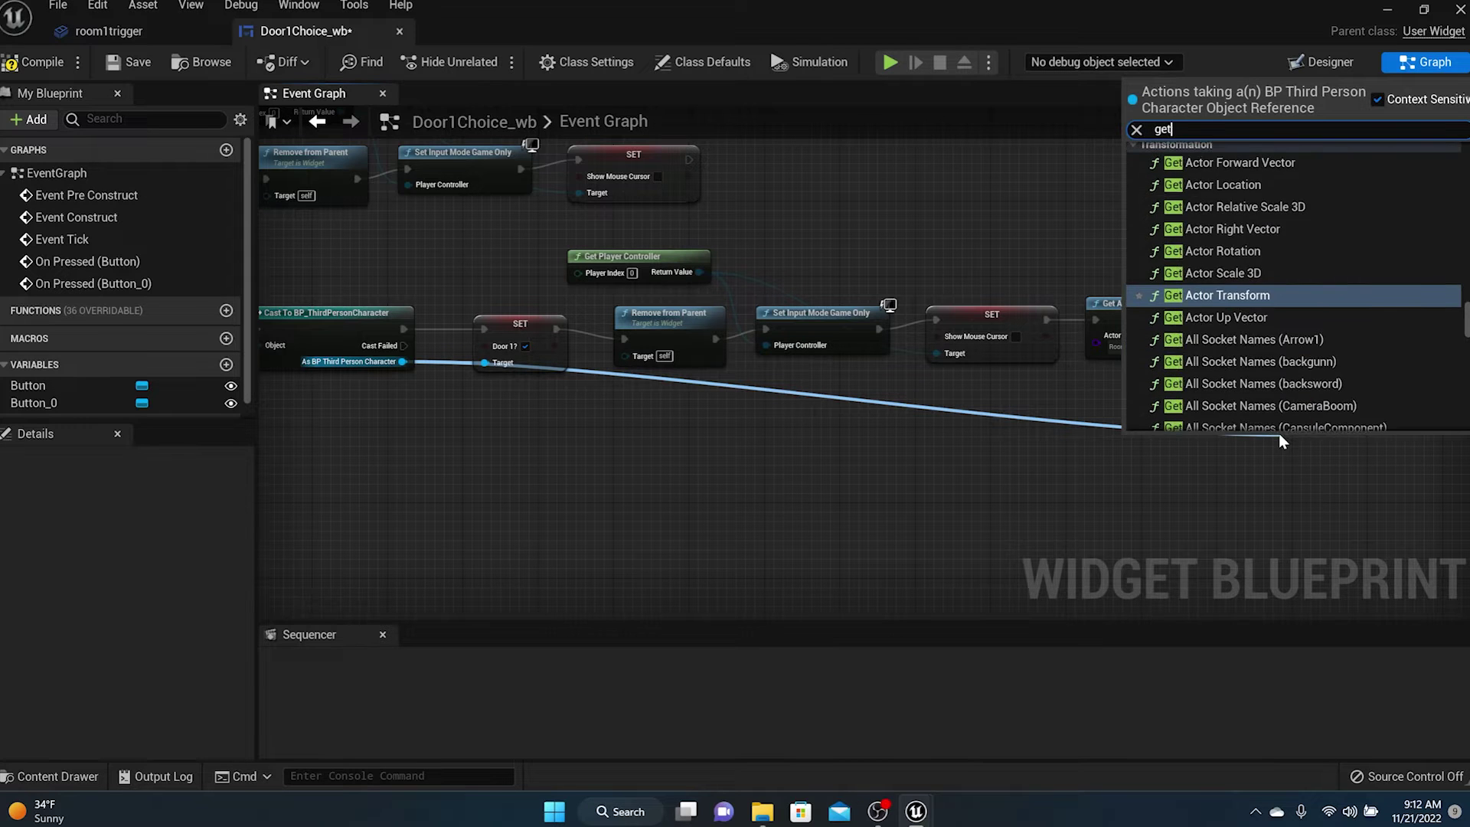
{"action": "type", "text": "acto"}
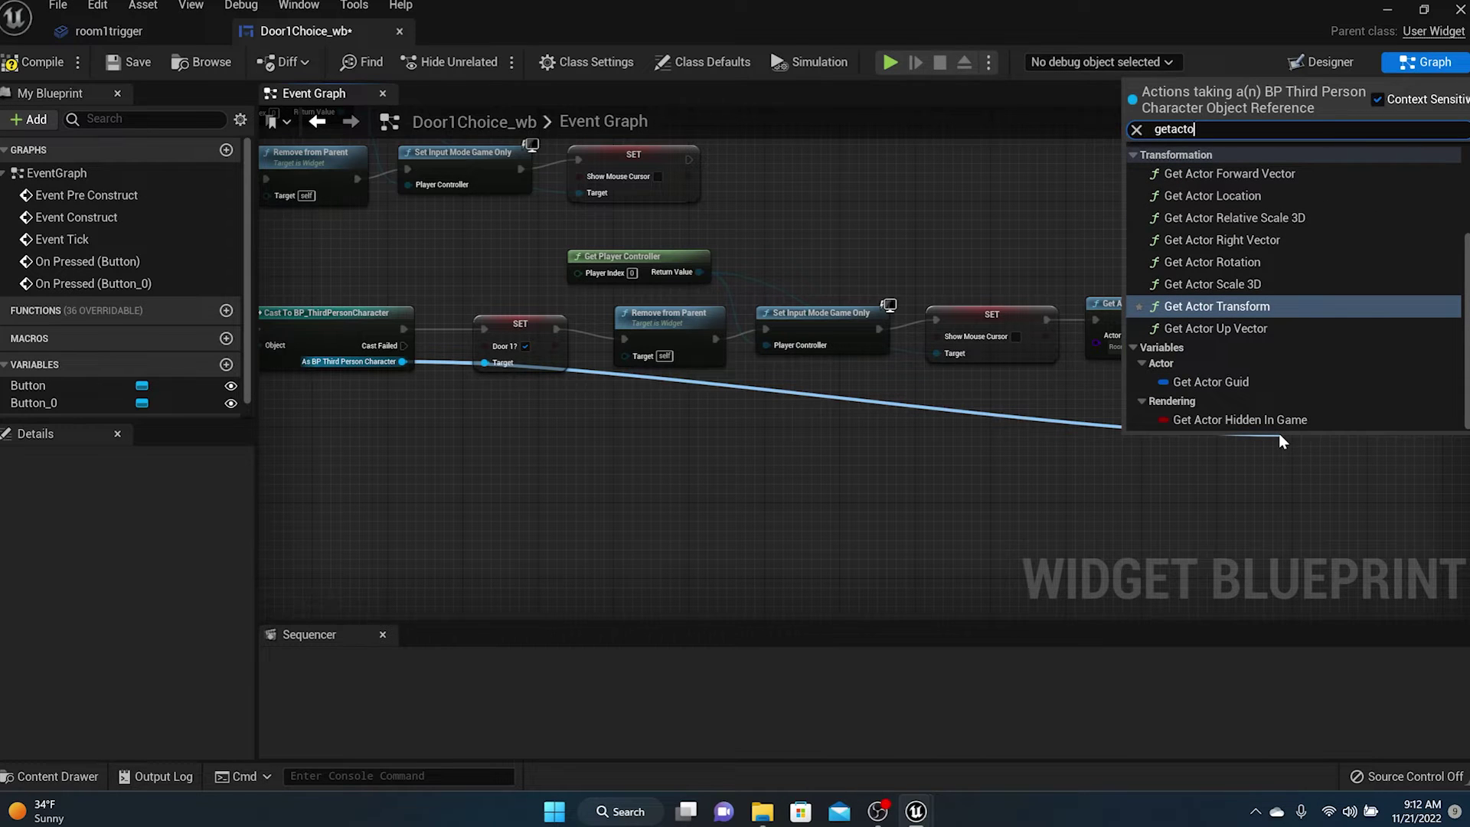
{"action": "type", "text": "rlo"}
{"action": "key", "text": "Return"}
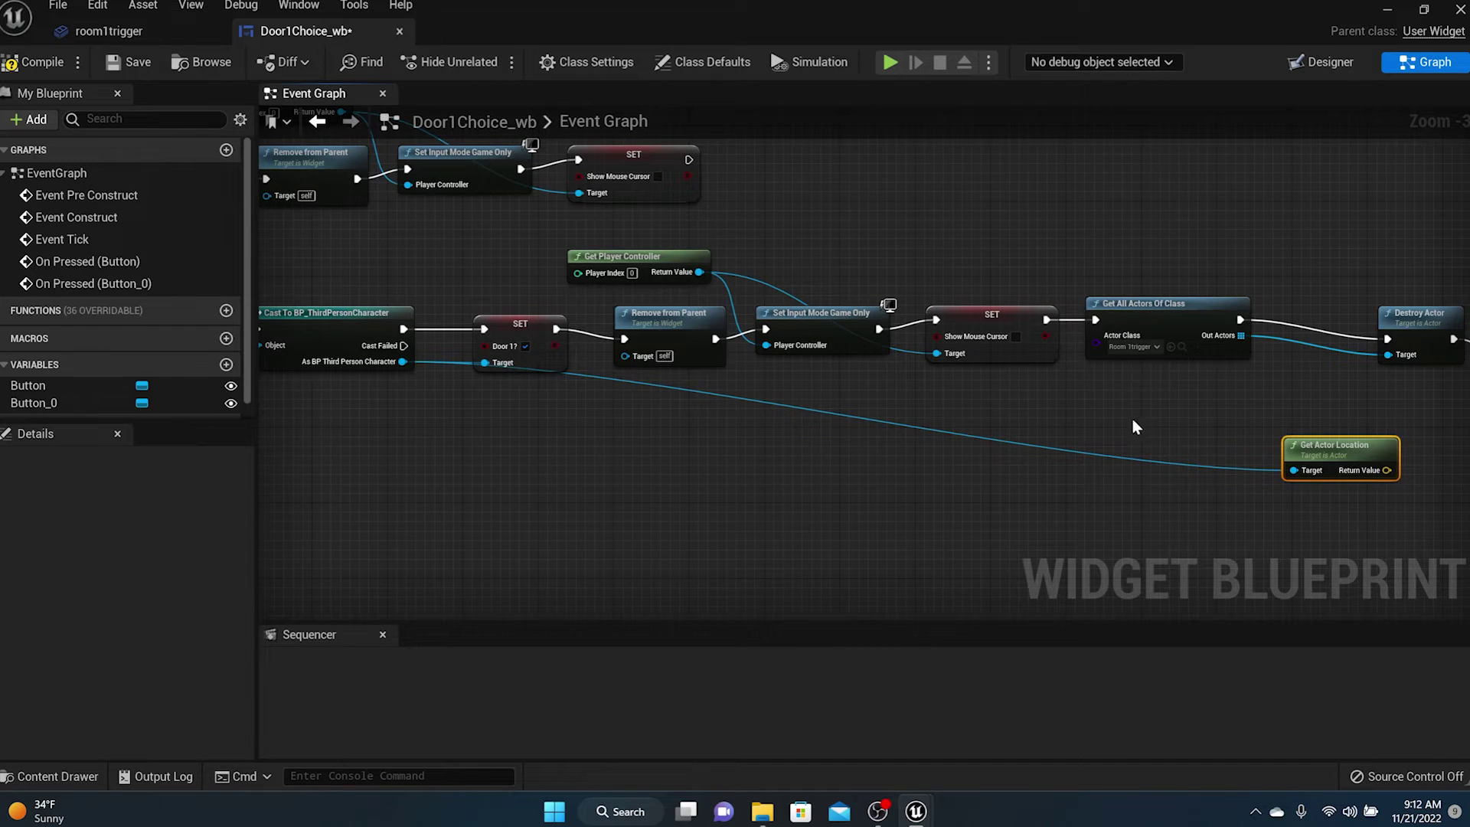
{"action": "right_click_drag", "start_coordinate": [1132, 417], "coordinate": [701, 401]}
{"action": "left_click_drag", "start_coordinate": [954, 451], "coordinate": [1085, 390]}
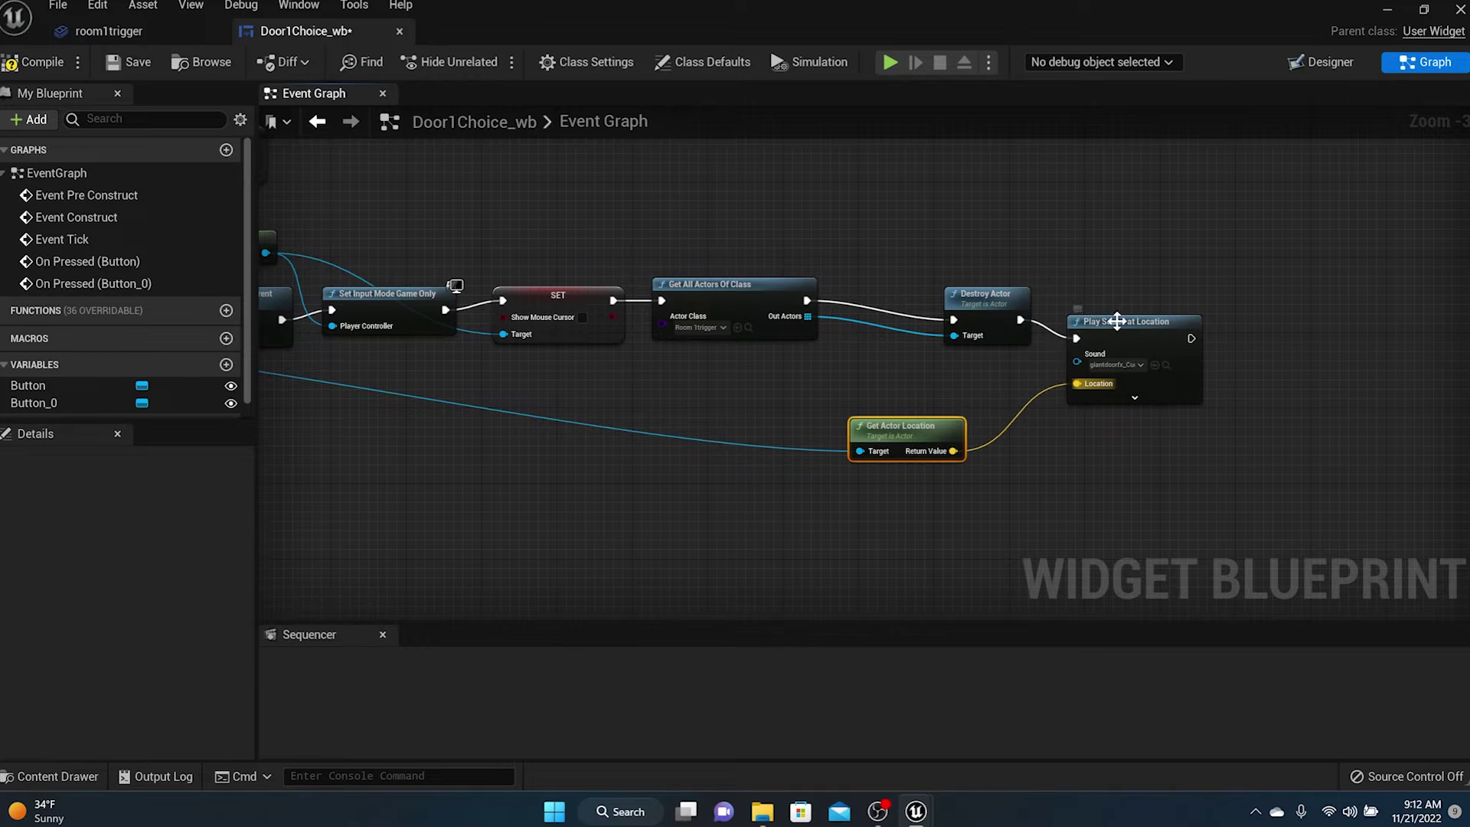
Compile and save the Door1Choice_wb widget blueprint, and close both it and the room1trigger editor
{"action": "left_click", "coordinate": [35, 62]}
{"action": "left_click", "coordinate": [121, 61]}
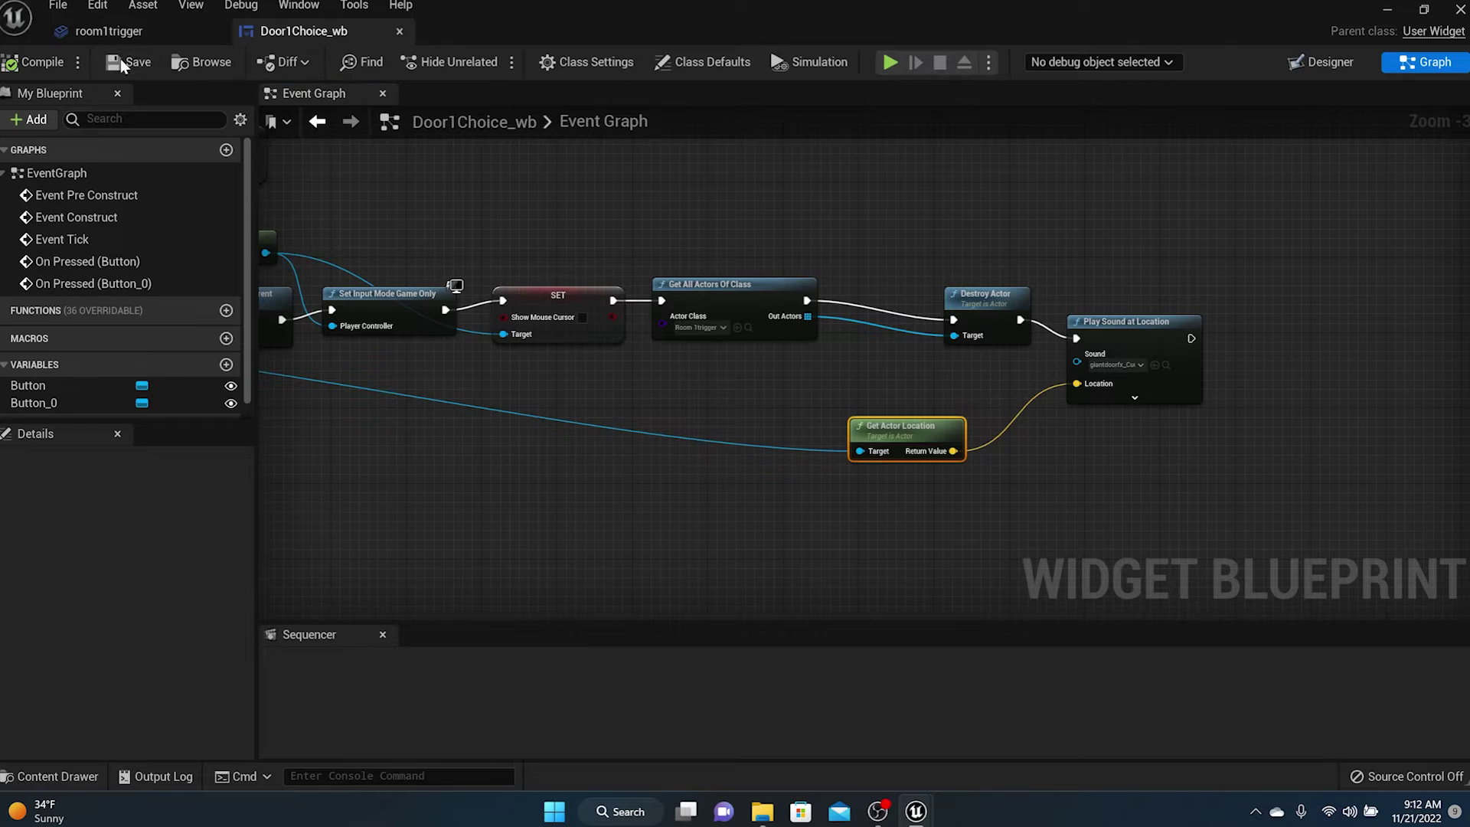
{"action": "left_click", "coordinate": [399, 34]}
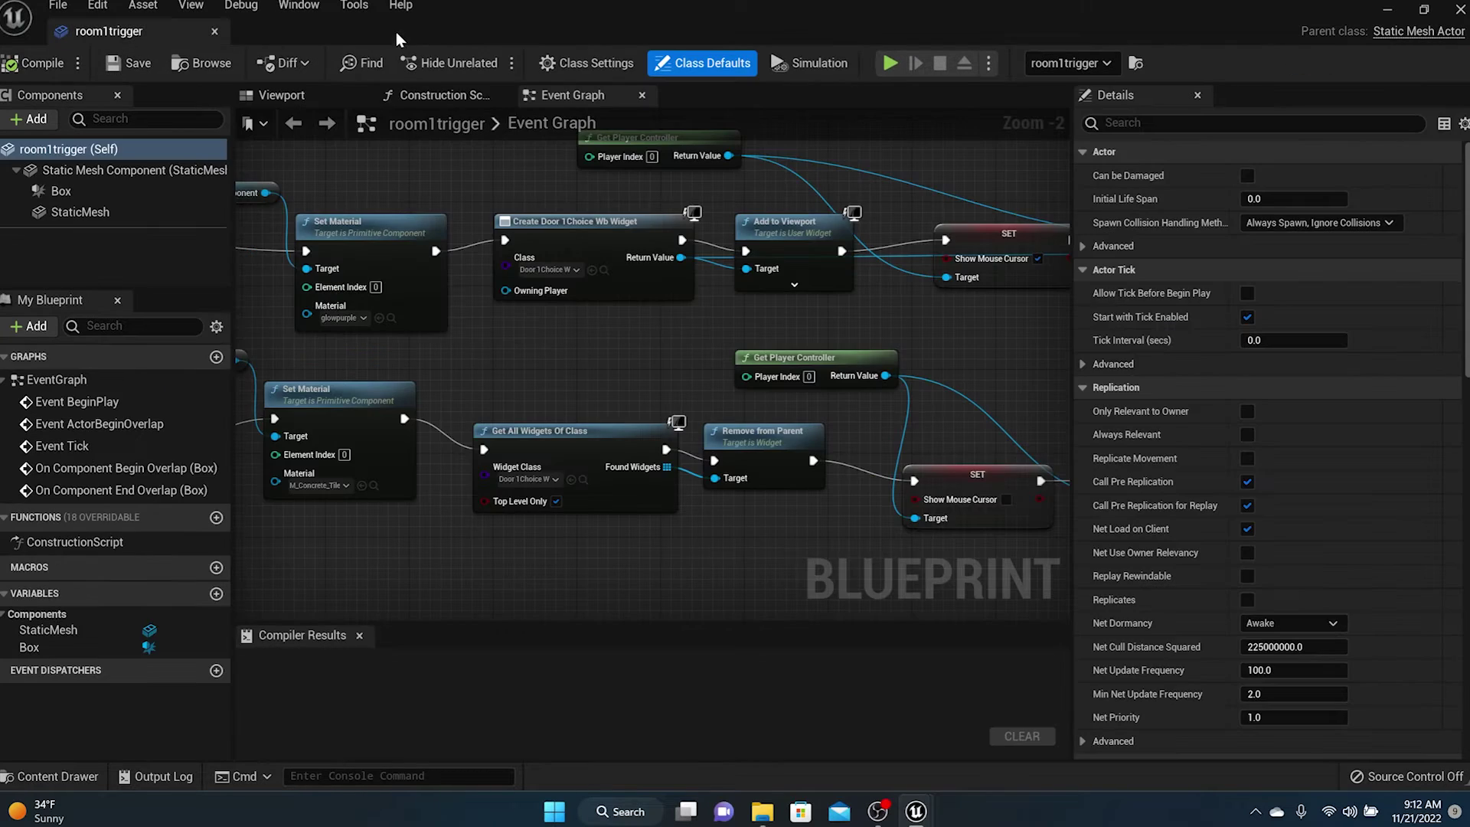
{"action": "left_click", "coordinate": [214, 32]}
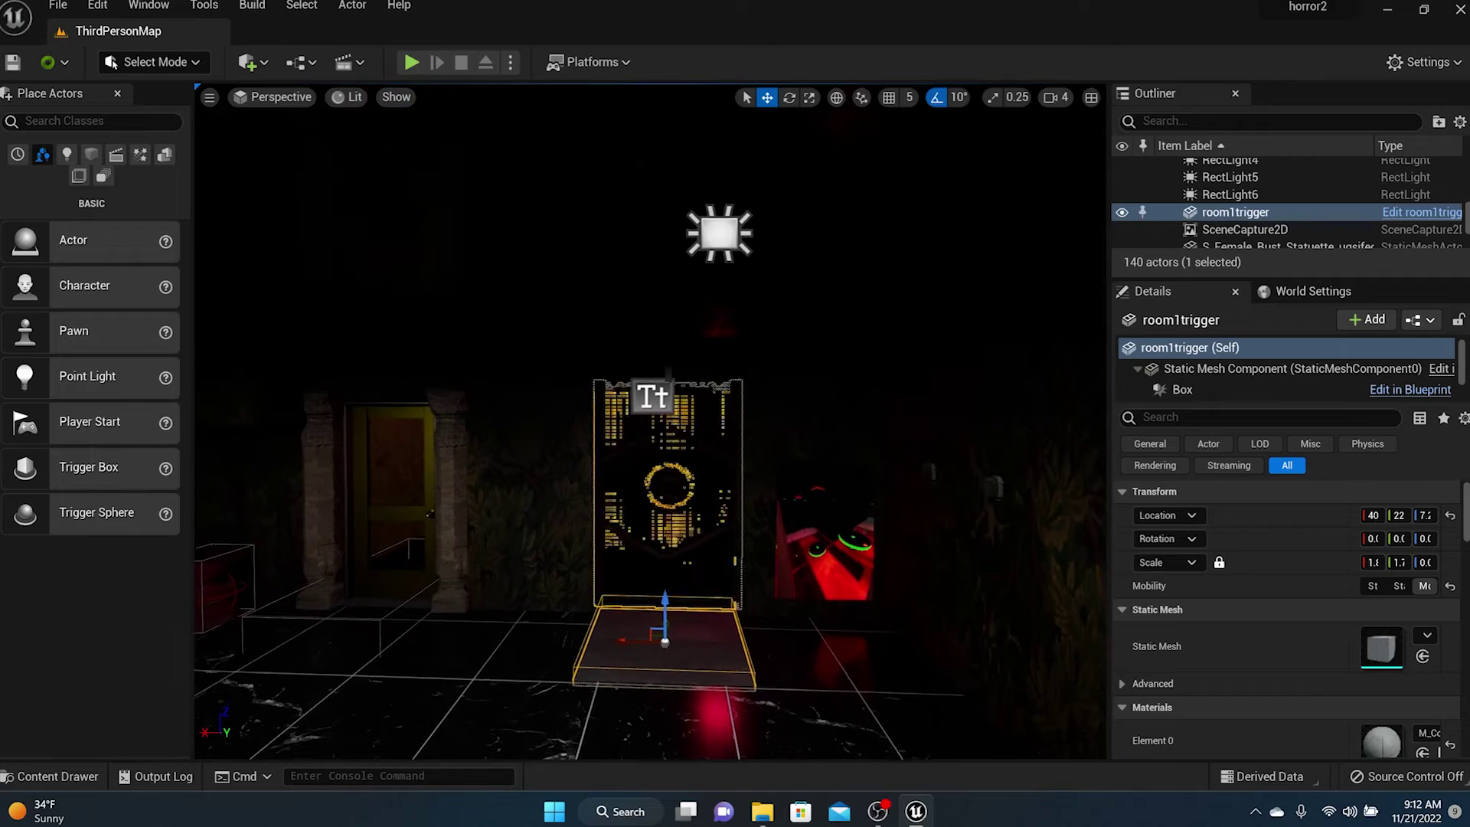
Select the red barrel beside the pillar in the level and open its explodebarrel_bp blueprint for editing
{"action": "right_click_drag", "start_coordinate": [651, 421], "coordinate": [513, 425]}
{"action": "right_click_drag", "start_coordinate": [636, 526], "coordinate": [600, 427]}
{"action": "scroll", "coordinate": [637, 525], "scroll_direction": "up", "scroll_amount": 6}
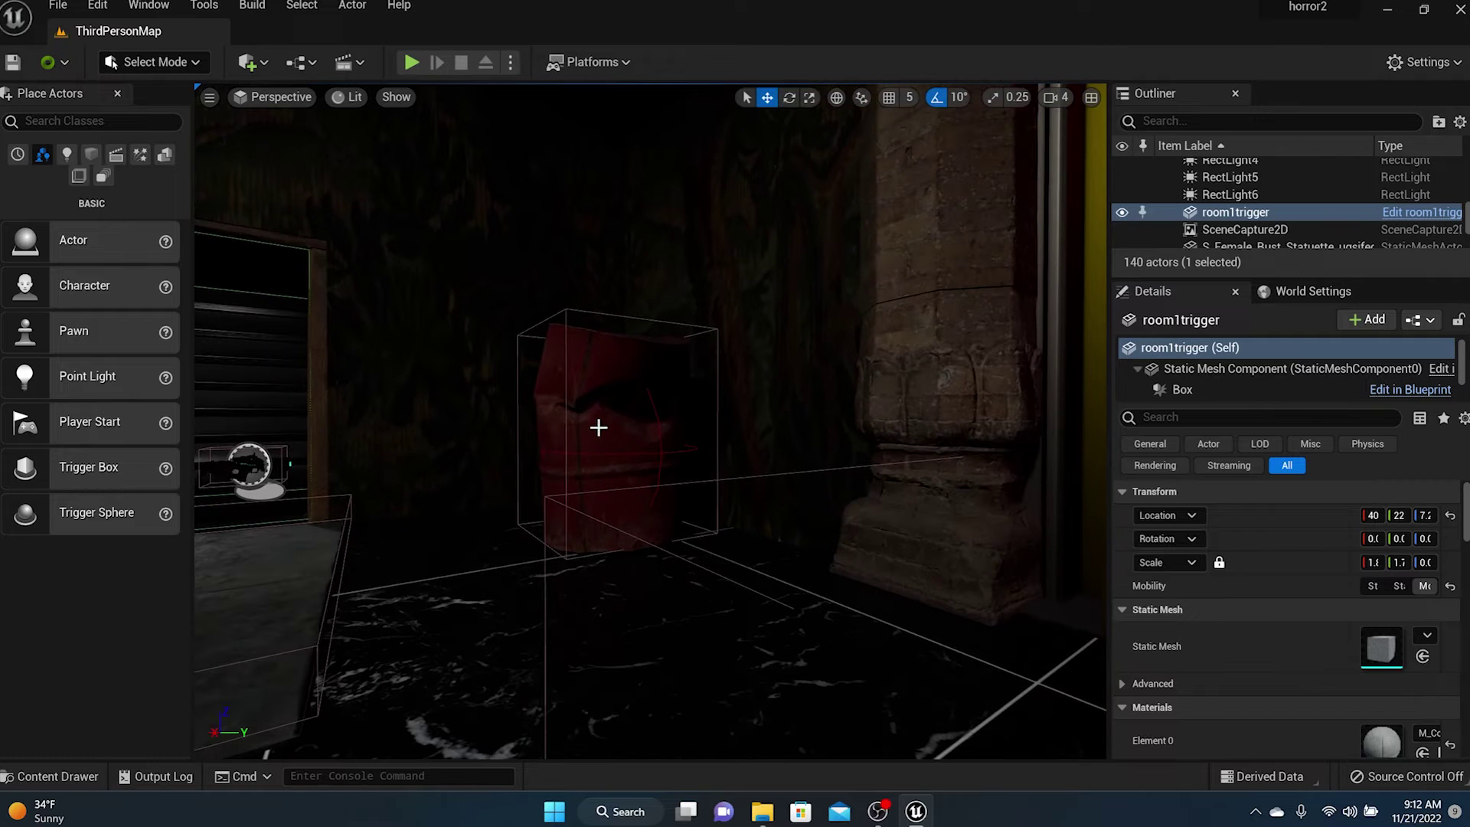
{"action": "left_click", "coordinate": [598, 426]}
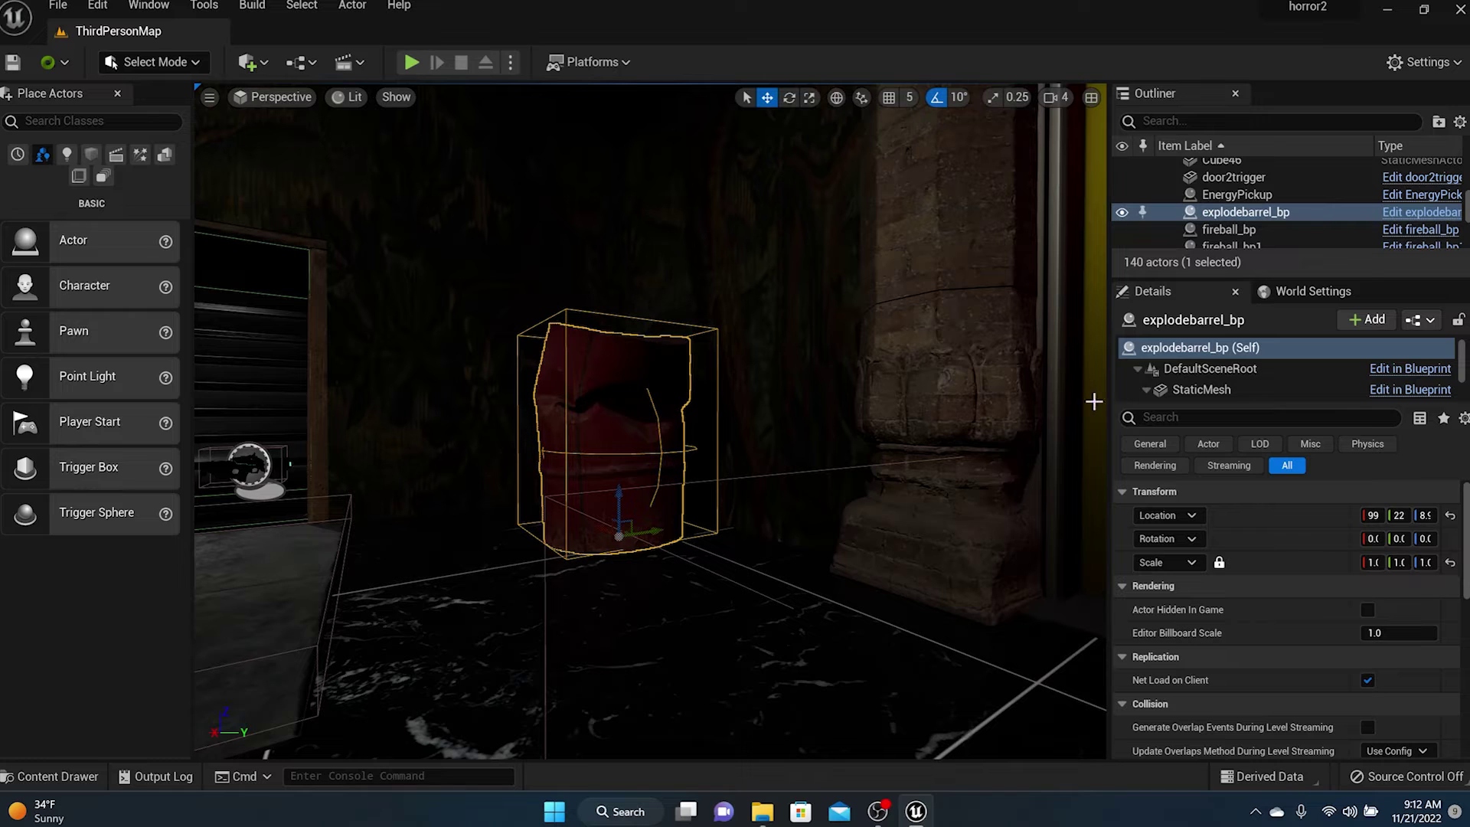
{"action": "left_click", "coordinate": [1419, 321]}
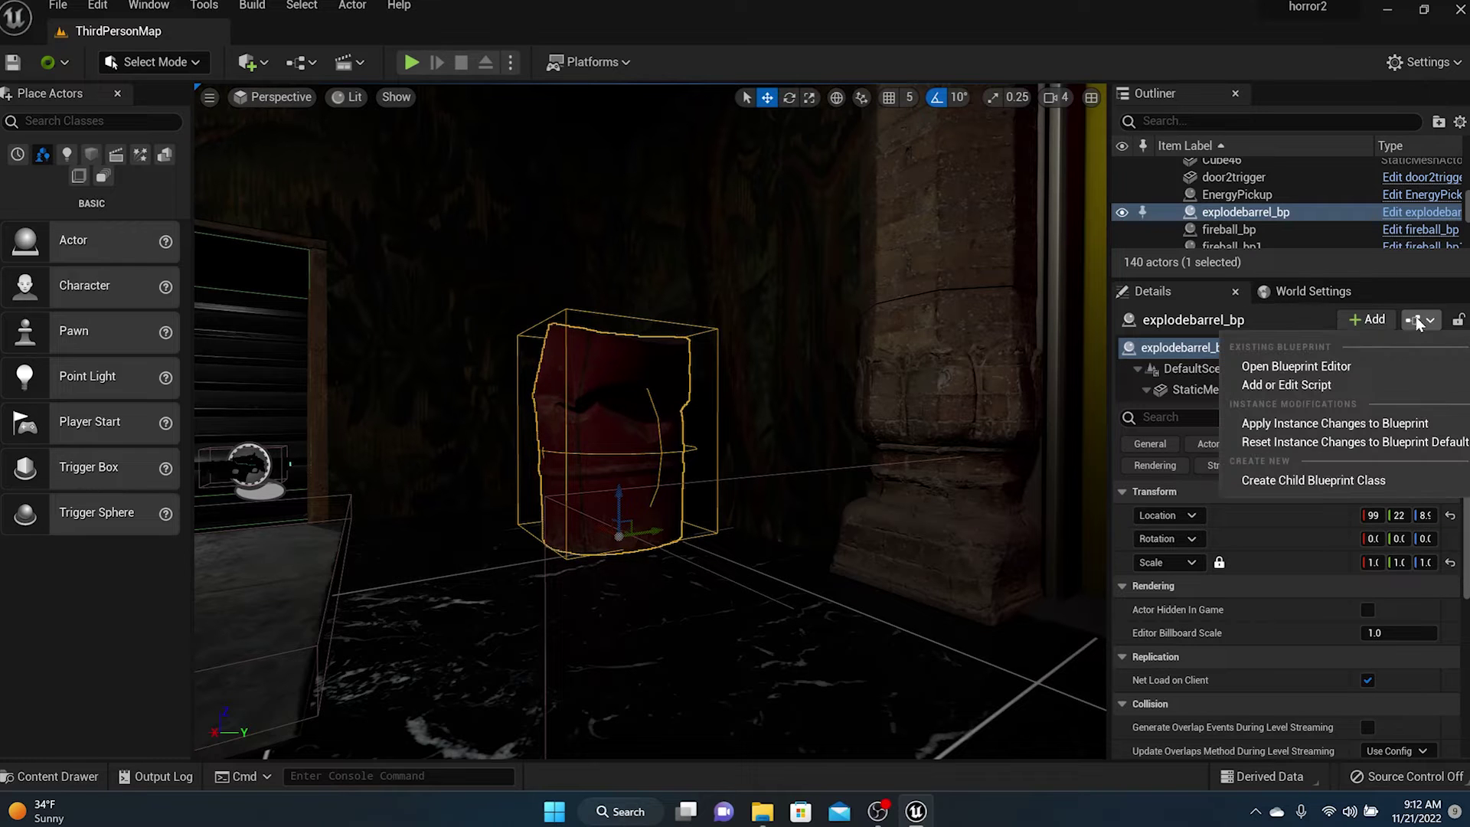
{"action": "left_click", "coordinate": [1312, 371]}
Examine the sphere overlap logic in explodebarrel_bp's Event Graph and its ParticleSystem and StaticMesh components
{"action": "scroll", "coordinate": [677, 426], "scroll_direction": "up", "scroll_amount": 2}
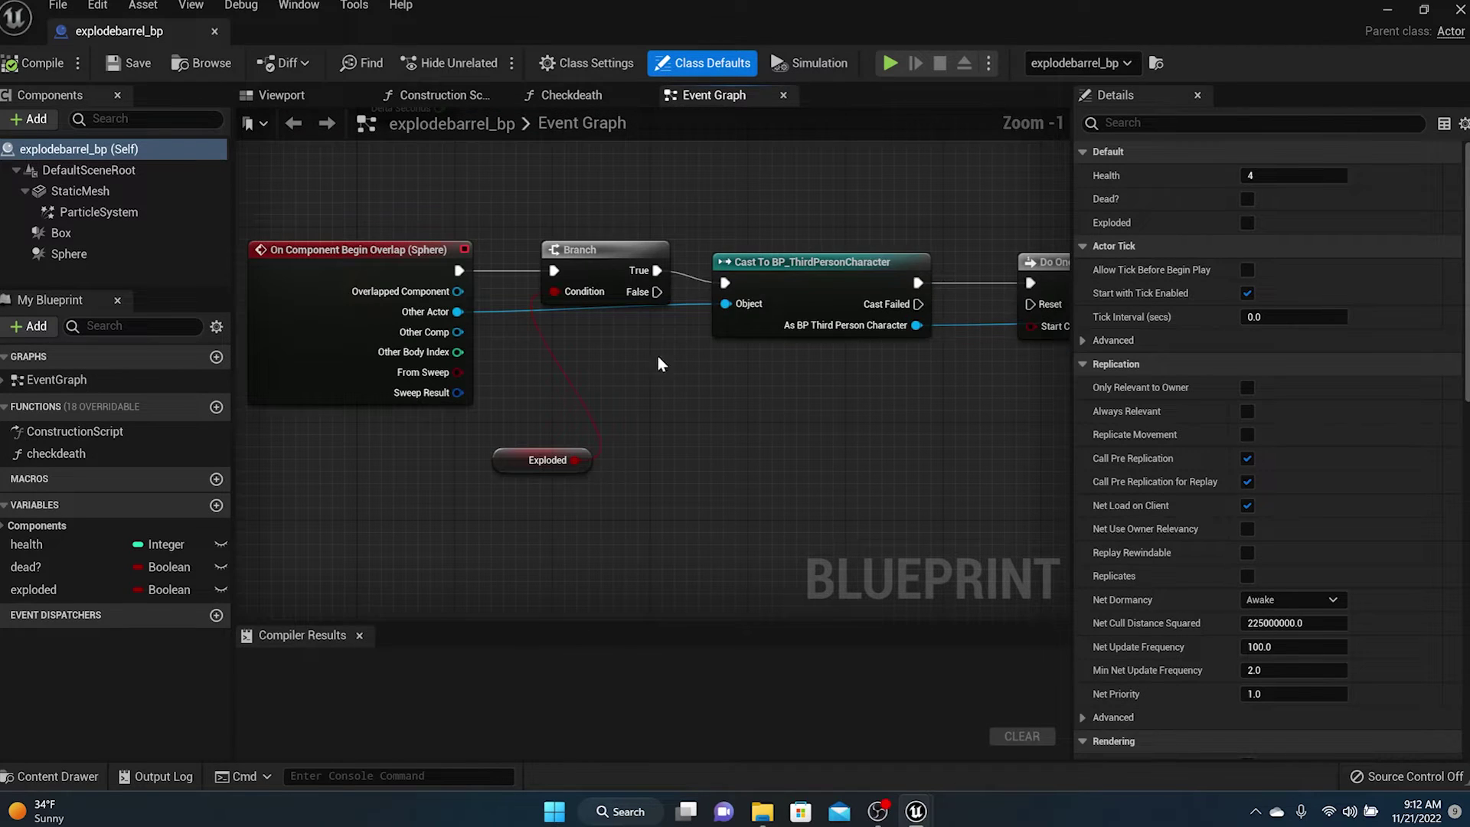
{"action": "right_click_drag", "start_coordinate": [621, 320], "coordinate": [206, 351]}
{"action": "scroll", "coordinate": [547, 368], "scroll_direction": "down", "scroll_amount": 1}
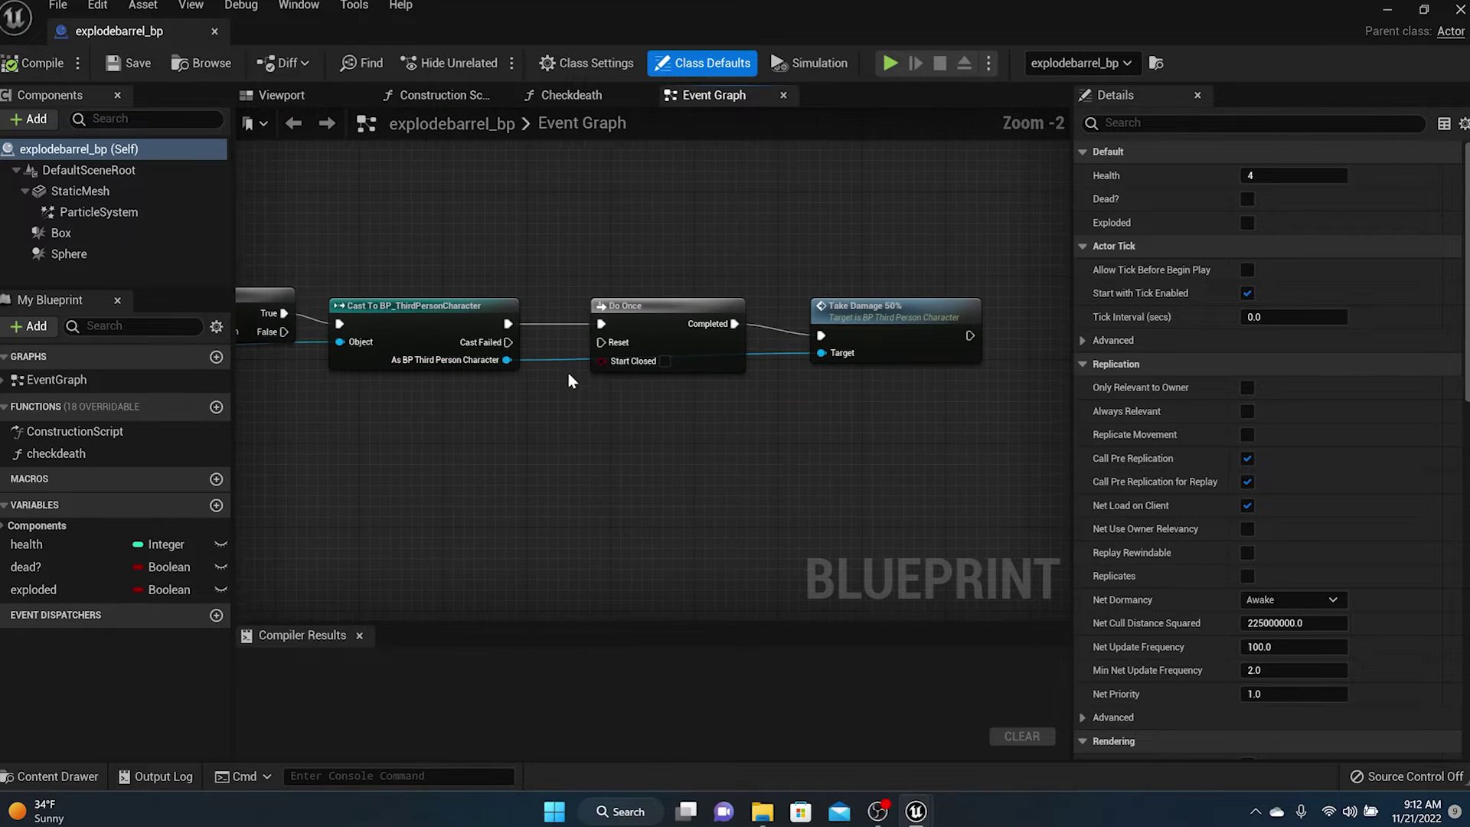
{"action": "scroll", "coordinate": [568, 371], "scroll_direction": "down", "scroll_amount": 2}
{"action": "right_click_drag", "start_coordinate": [567, 371], "coordinate": [783, 479]}
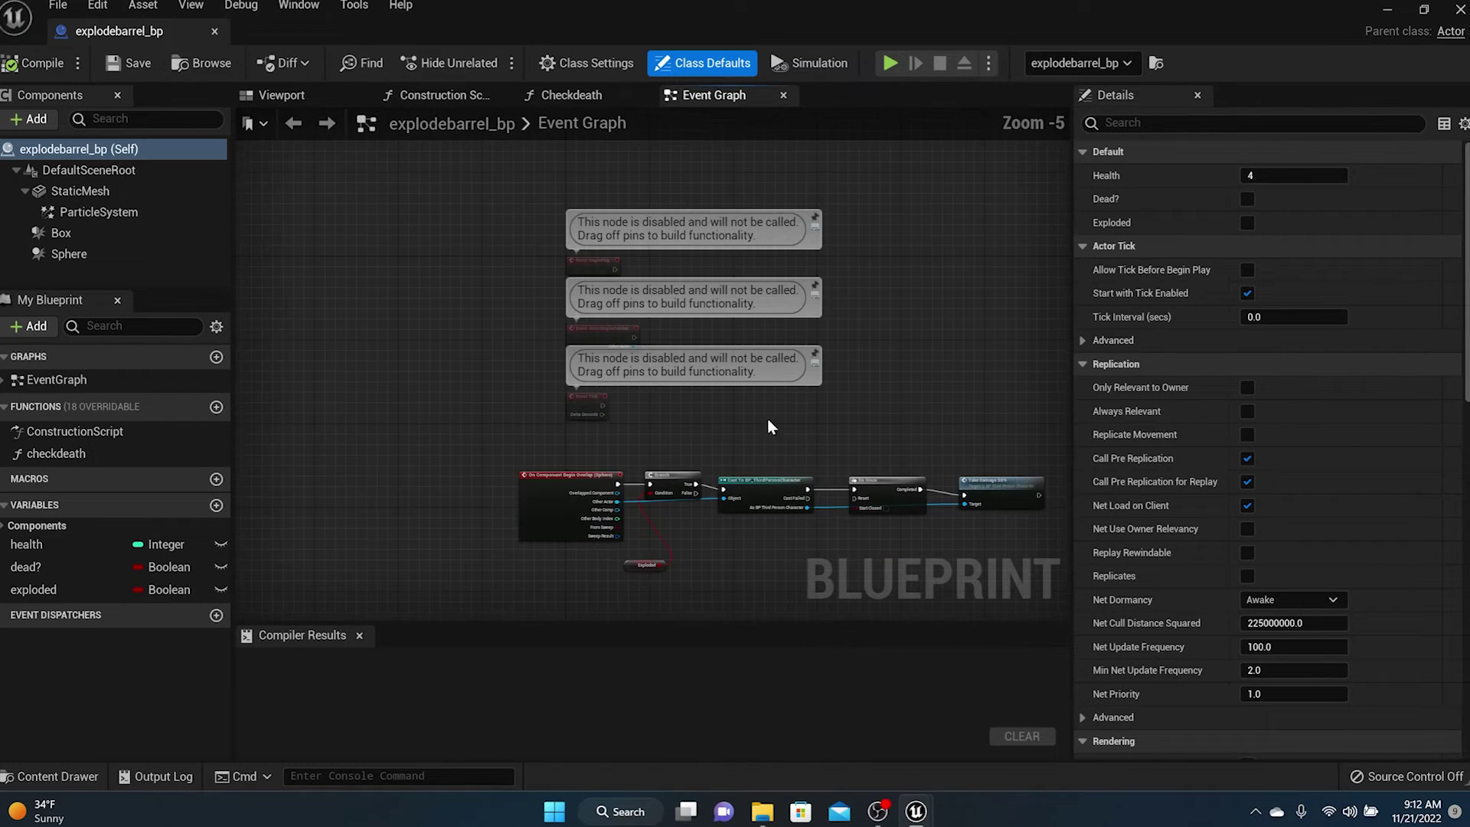
{"action": "scroll", "coordinate": [767, 418], "scroll_direction": "down", "scroll_amount": 1}
{"action": "right_click_drag", "start_coordinate": [762, 421], "coordinate": [680, 442]}
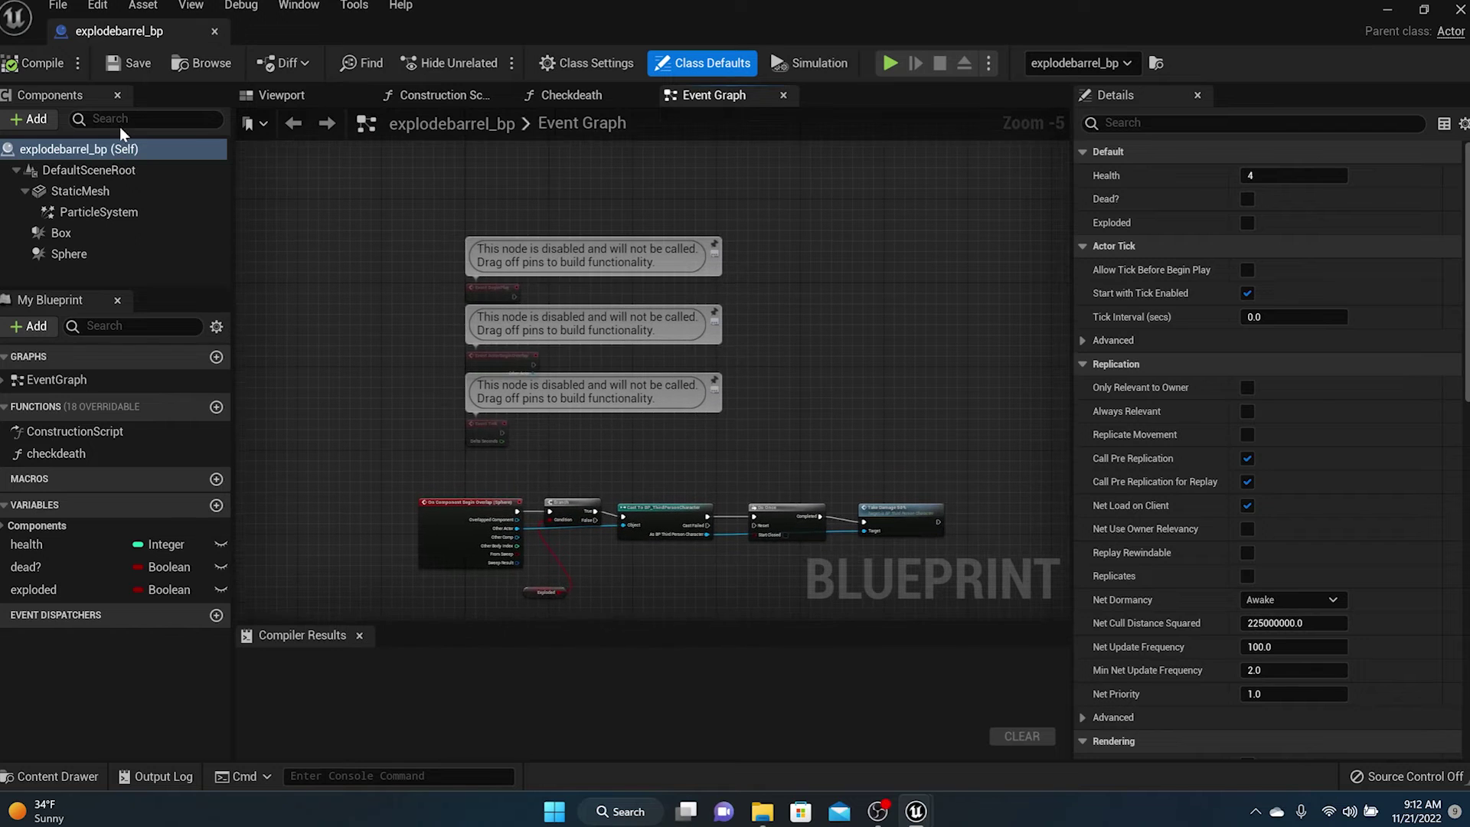
{"action": "left_click", "coordinate": [100, 213]}
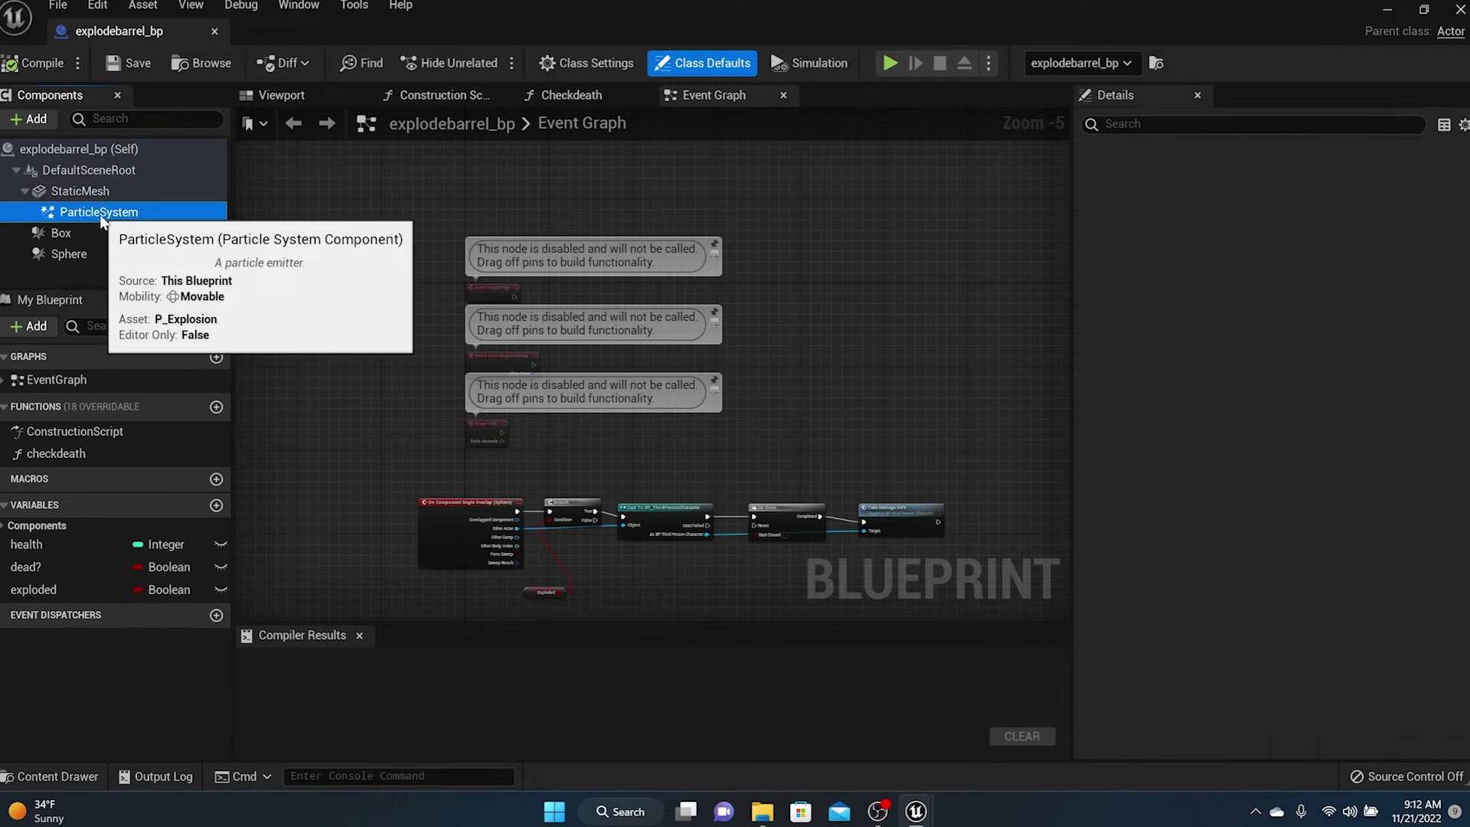
{"action": "left_click", "coordinate": [101, 195]}
{"action": "scroll", "coordinate": [731, 434], "scroll_direction": "up", "scroll_amount": 4}
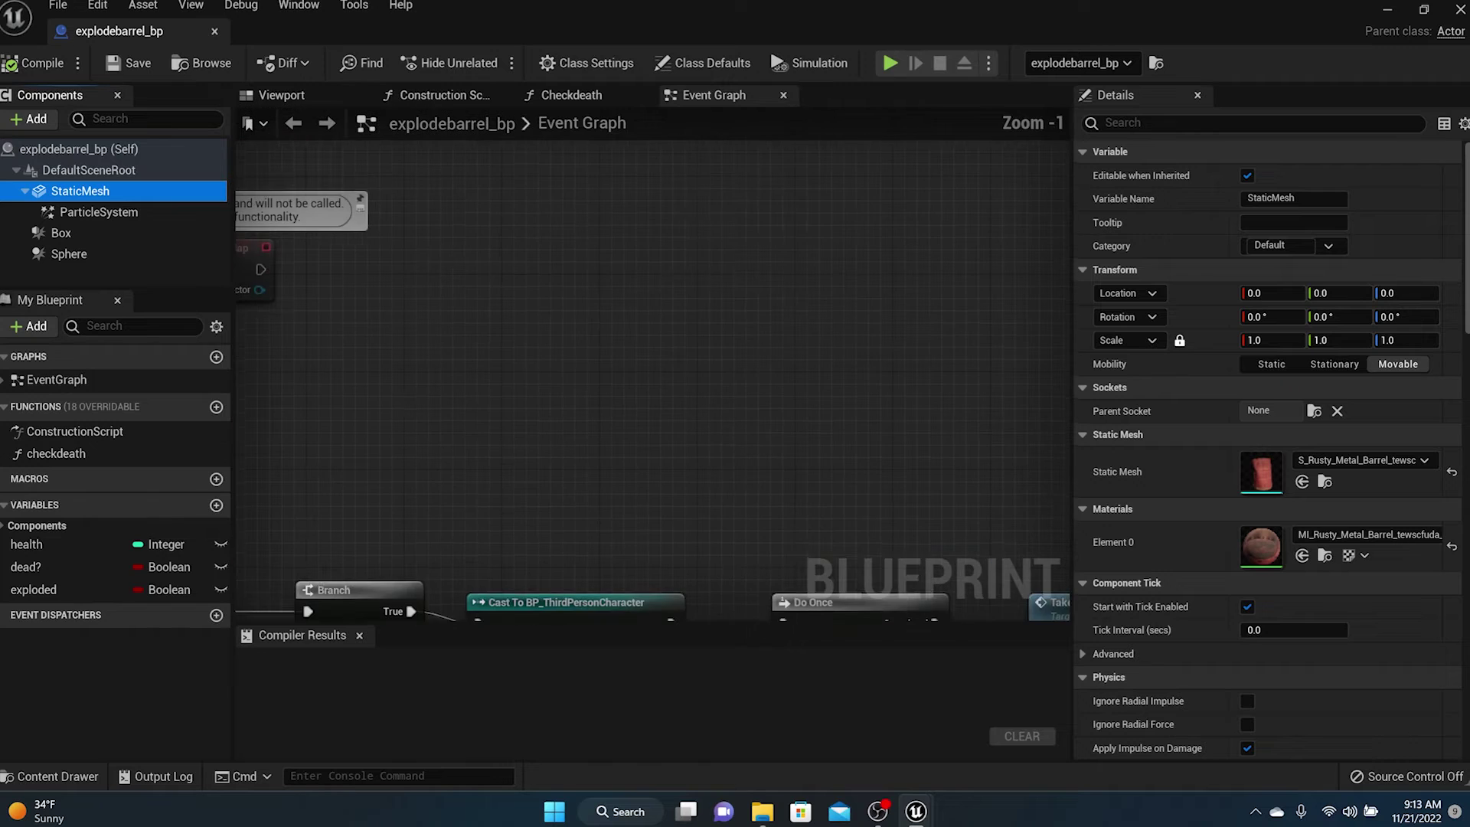
{"action": "scroll", "coordinate": [865, 307], "scroll_direction": "down", "scroll_amount": 3}
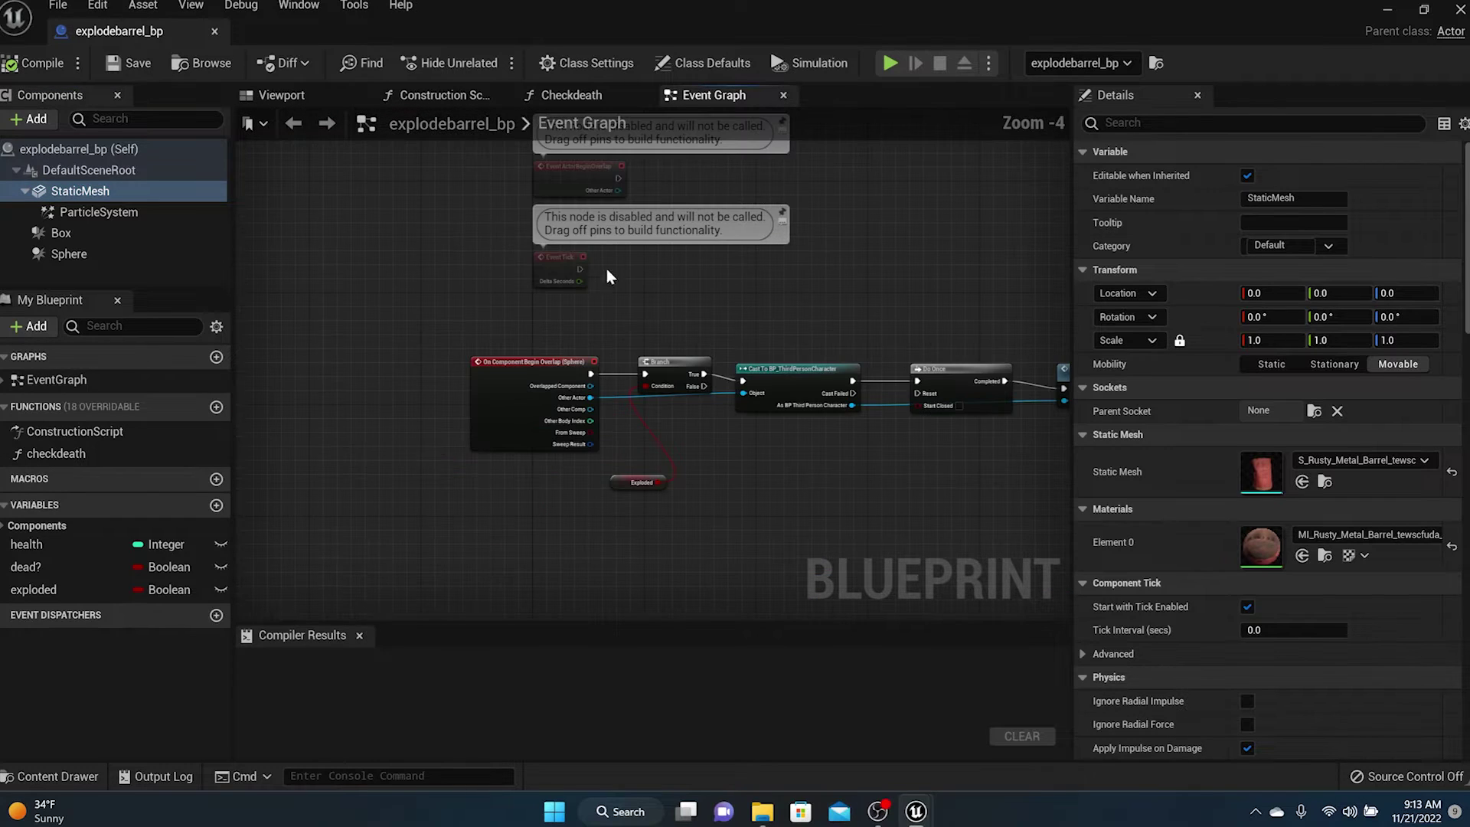
In the Checkdeath function, move the Checkdeath, Health, comparison and Branch nodes away from SET Exploded to make room
{"action": "left_click", "coordinate": [568, 98]}
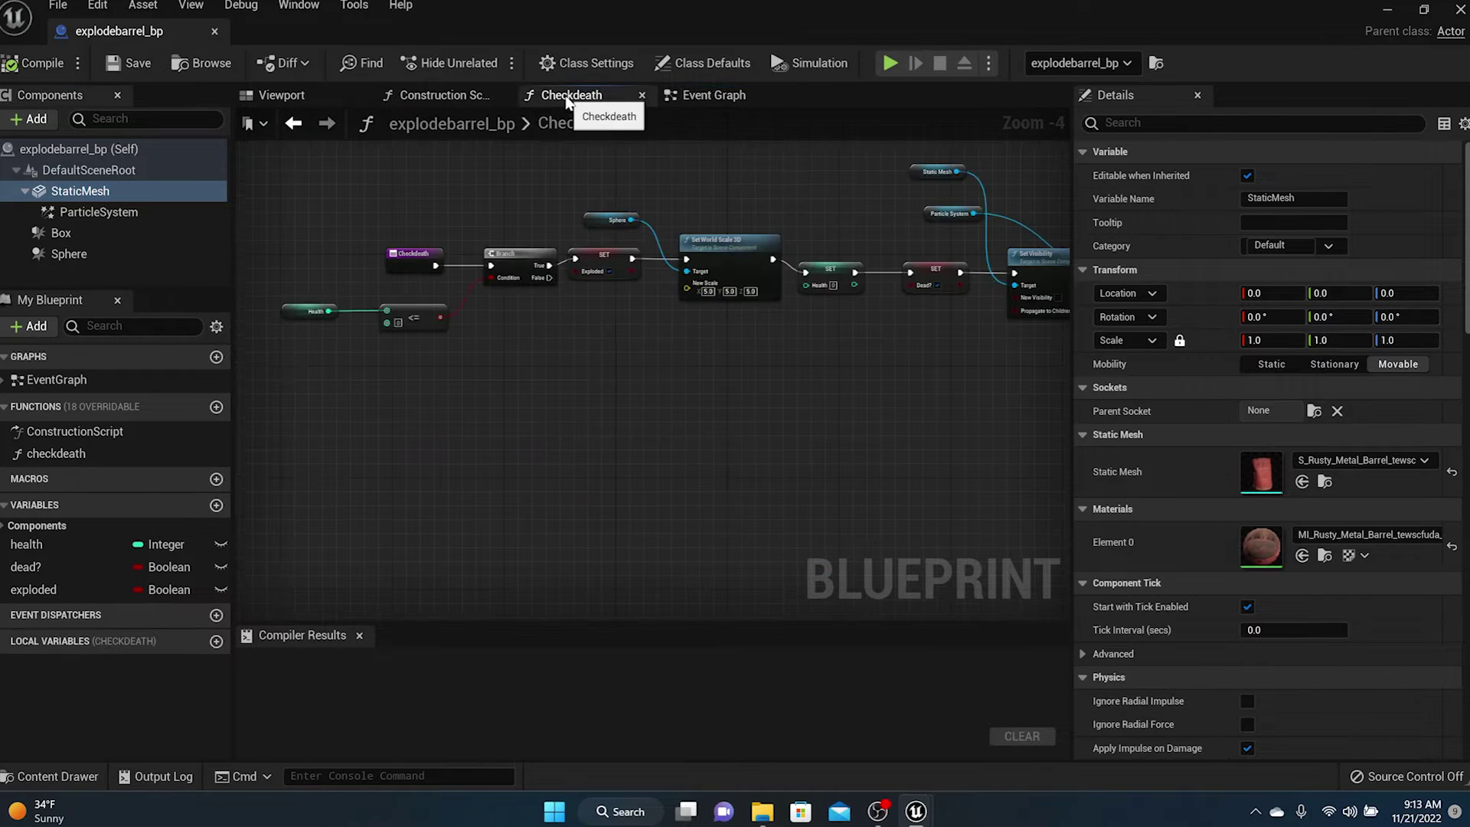
{"action": "scroll", "coordinate": [530, 234], "scroll_direction": "up", "scroll_amount": 3}
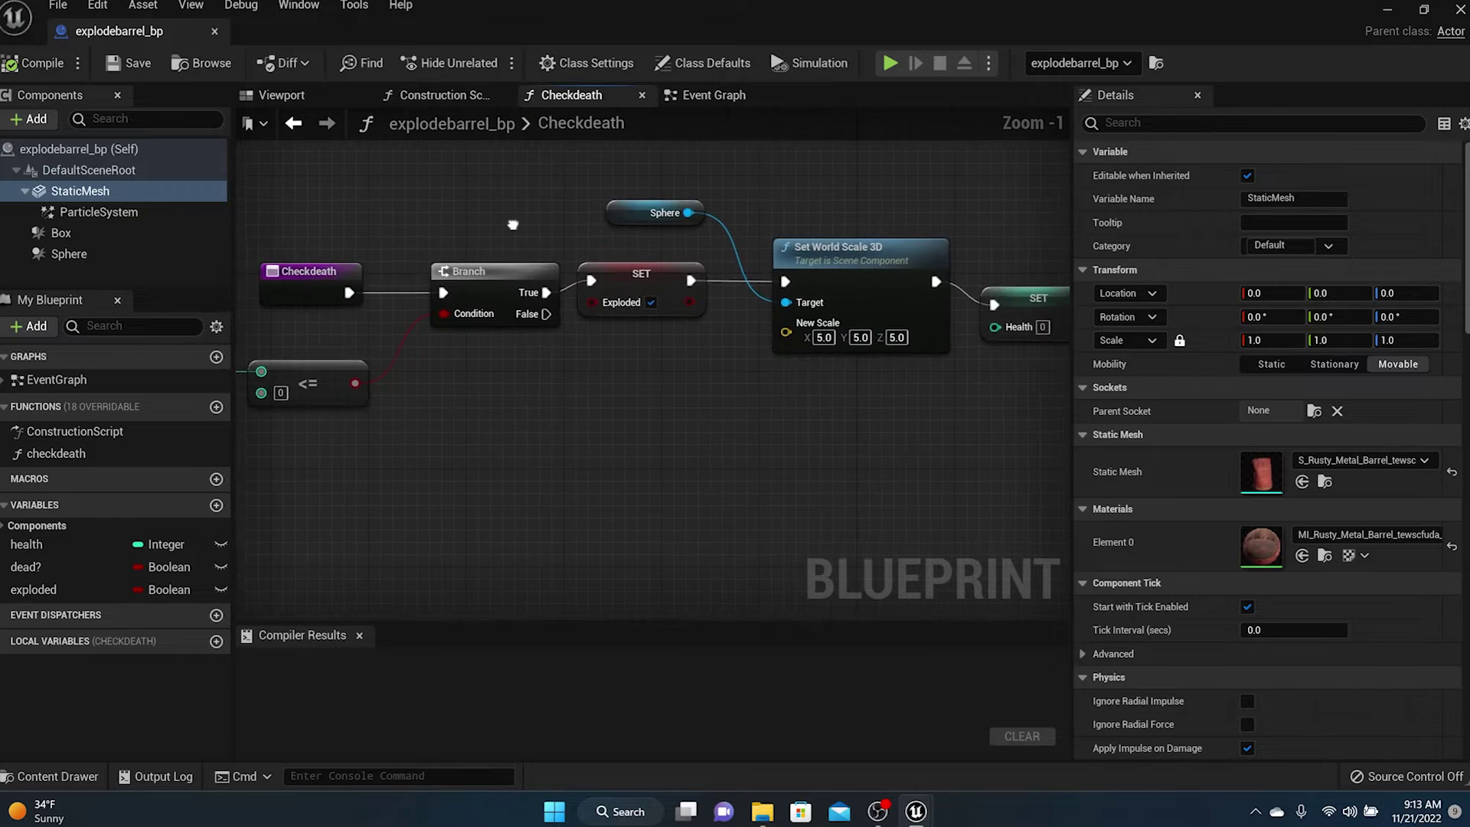
{"action": "right_click_drag", "start_coordinate": [521, 220], "coordinate": [349, 216]}
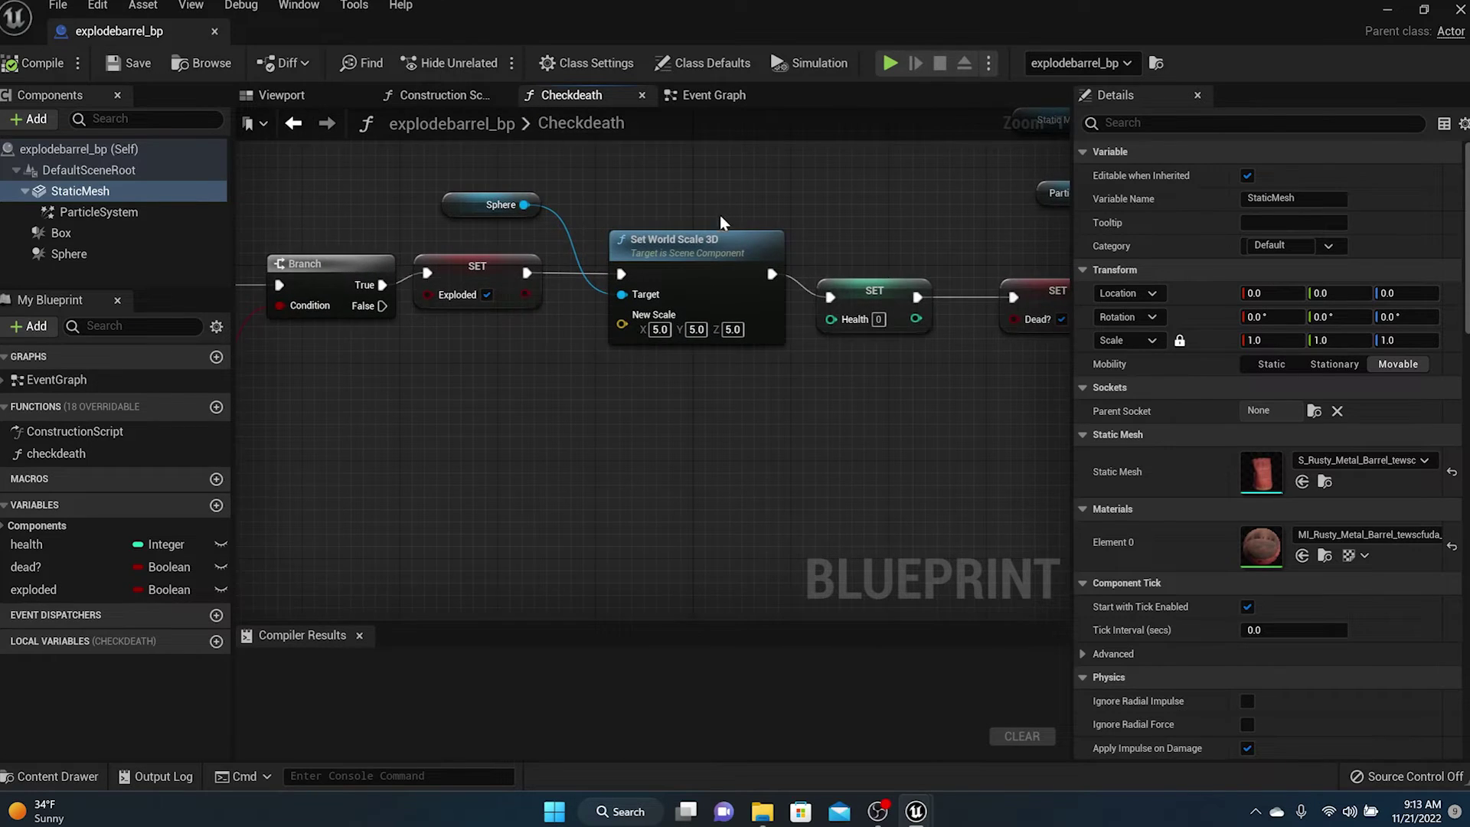
{"action": "right_click_drag", "start_coordinate": [720, 222], "coordinate": [421, 226]}
{"action": "right_click_drag", "start_coordinate": [976, 226], "coordinate": [1090, 306]}
{"action": "scroll", "coordinate": [435, 229], "scroll_direction": "down", "scroll_amount": 2}
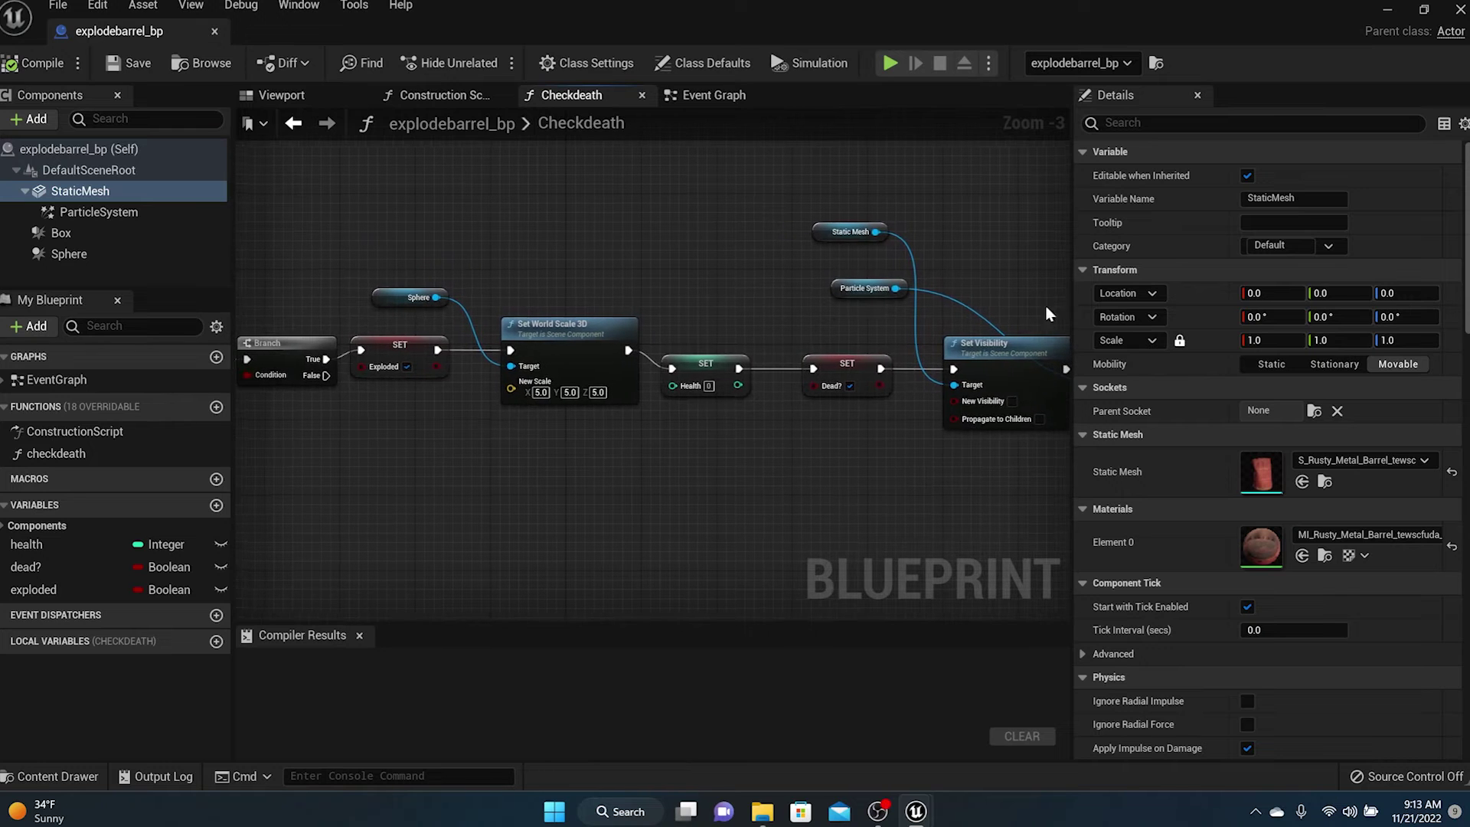
{"action": "mouse_move", "coordinate": [683, 340]}
{"action": "right_mouse_down"}
{"action": "mouse_move", "coordinate": [826, 298]}
{"action": "mouse_move", "coordinate": [1008, 279]}
{"action": "right_mouse_up"}
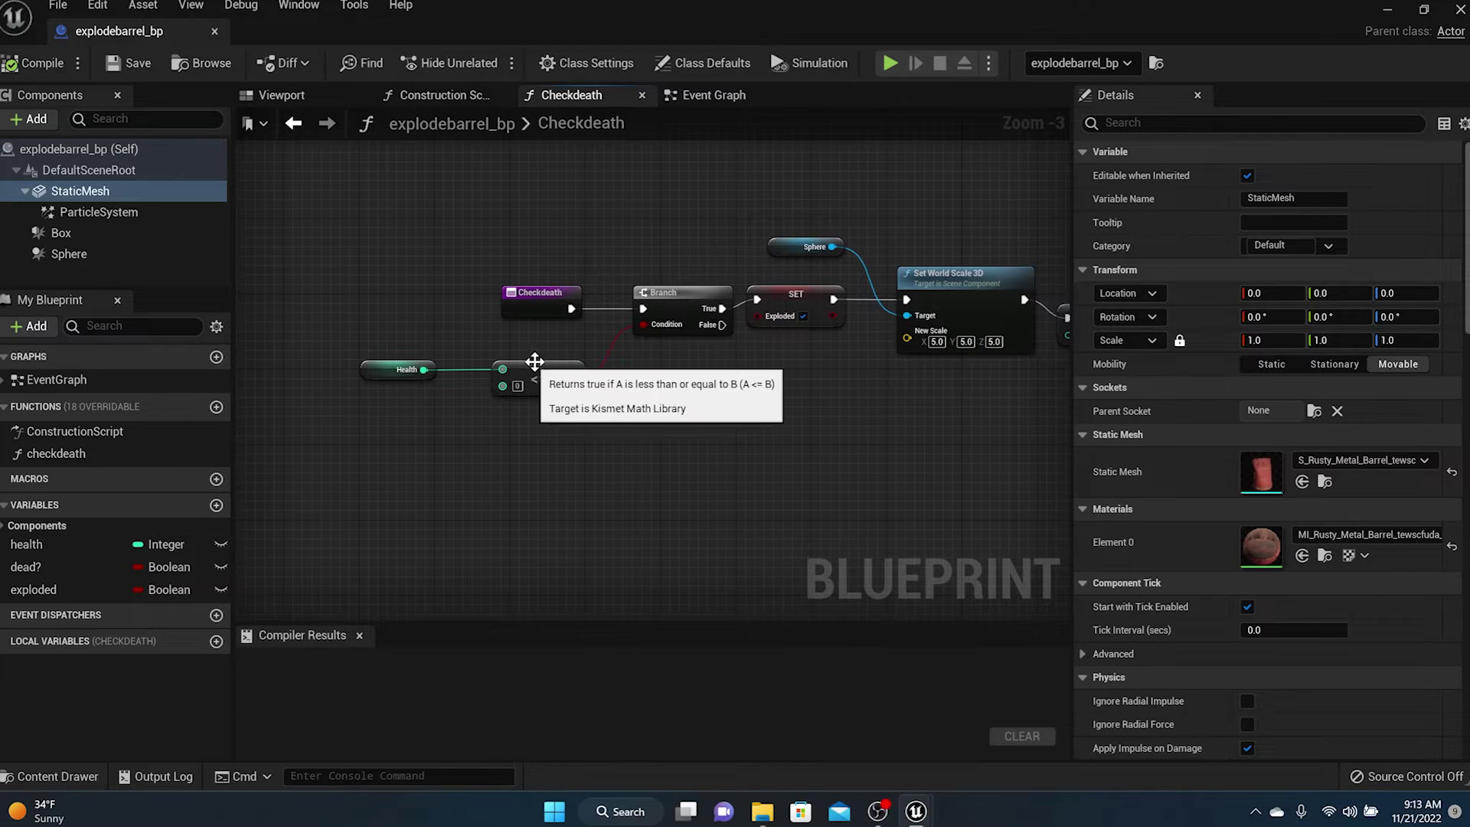
{"action": "right_click_drag", "start_coordinate": [765, 366], "coordinate": [589, 363]}
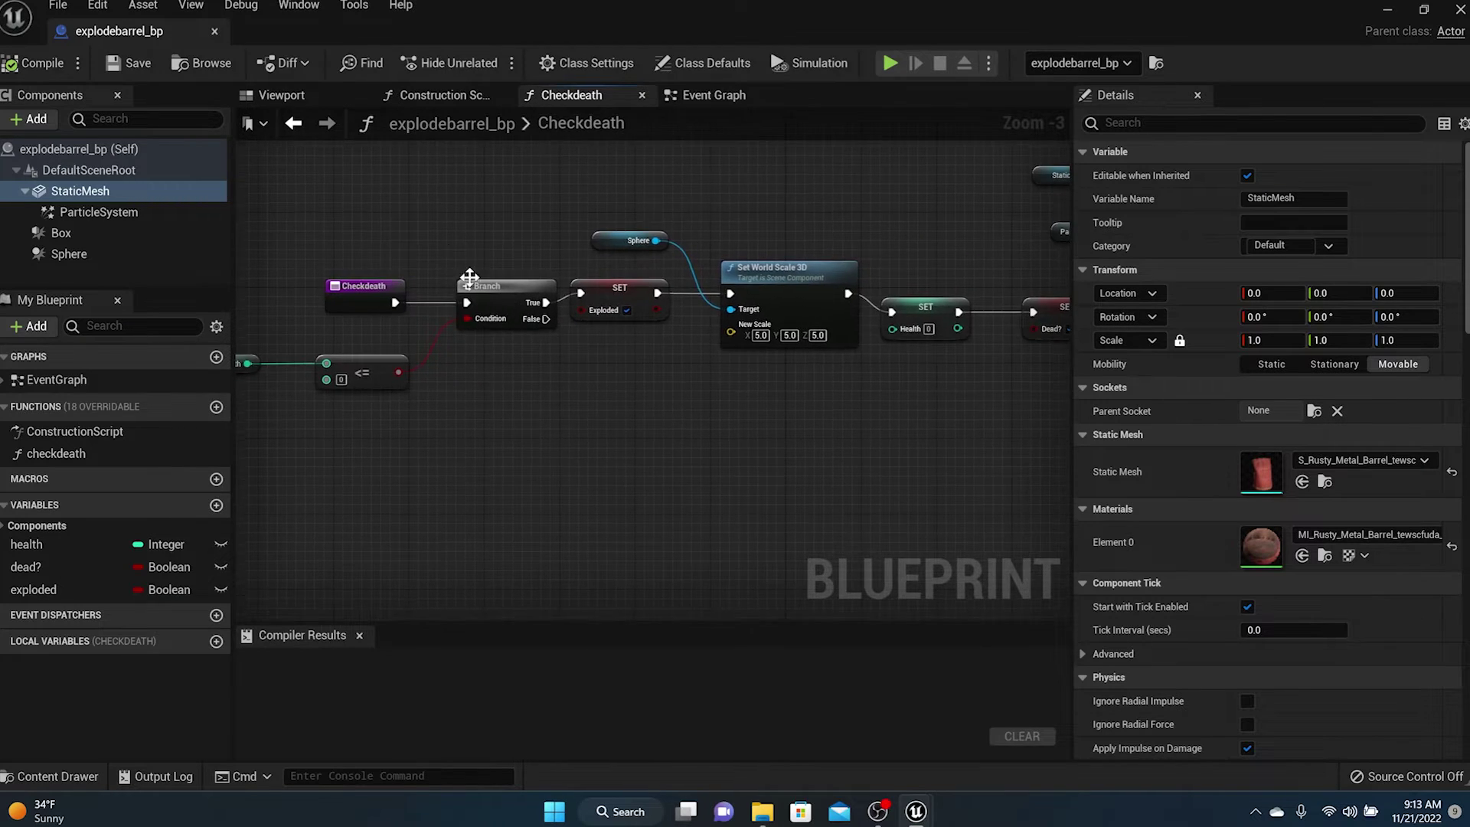
{"action": "left_click_drag", "start_coordinate": [250, 224], "coordinate": [399, 327]}
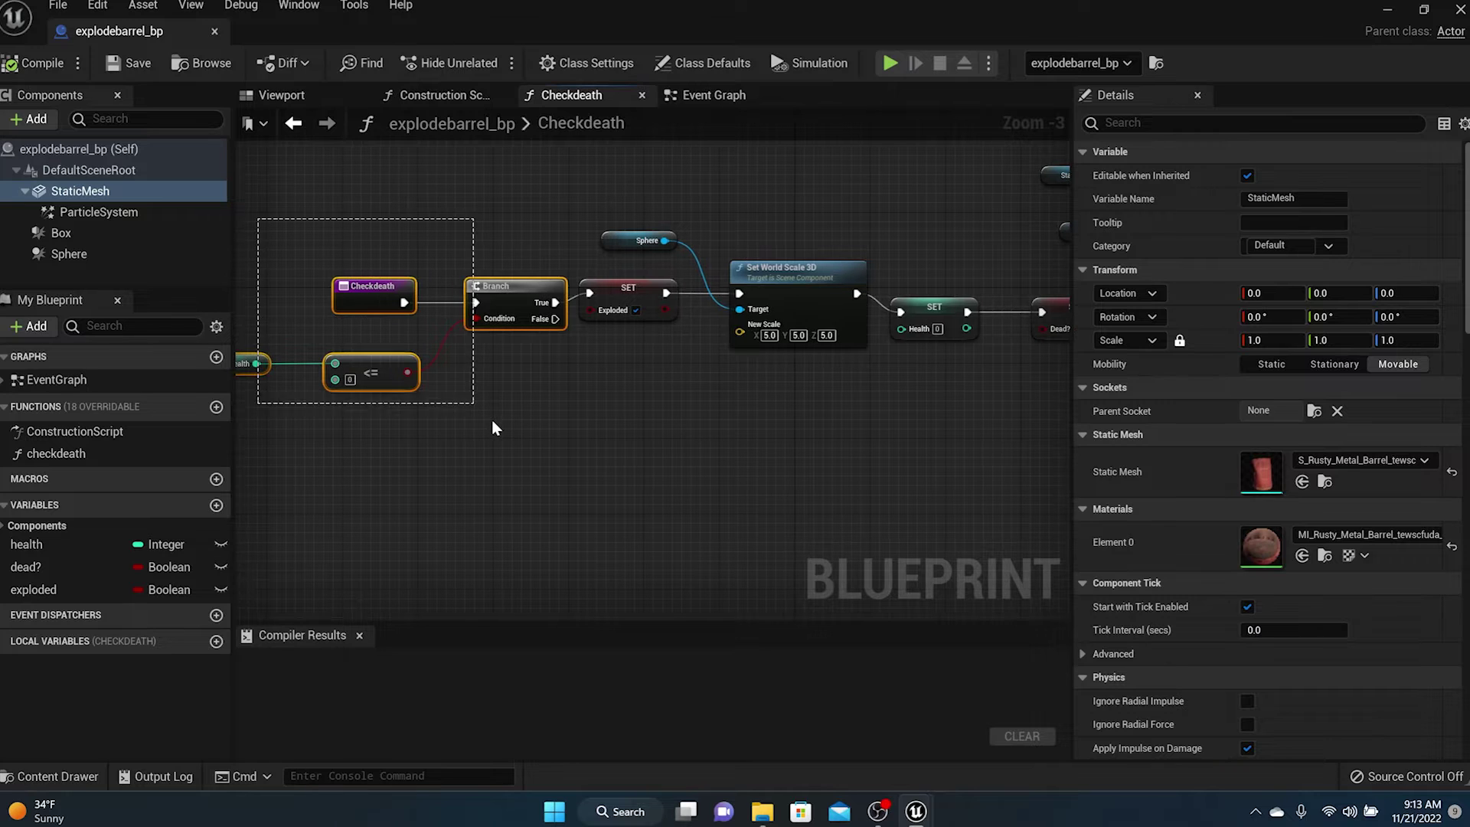
{"action": "left_click_drag", "start_coordinate": [492, 428], "coordinate": [490, 425]}
{"action": "left_click_drag", "start_coordinate": [552, 288], "coordinate": [387, 279]}
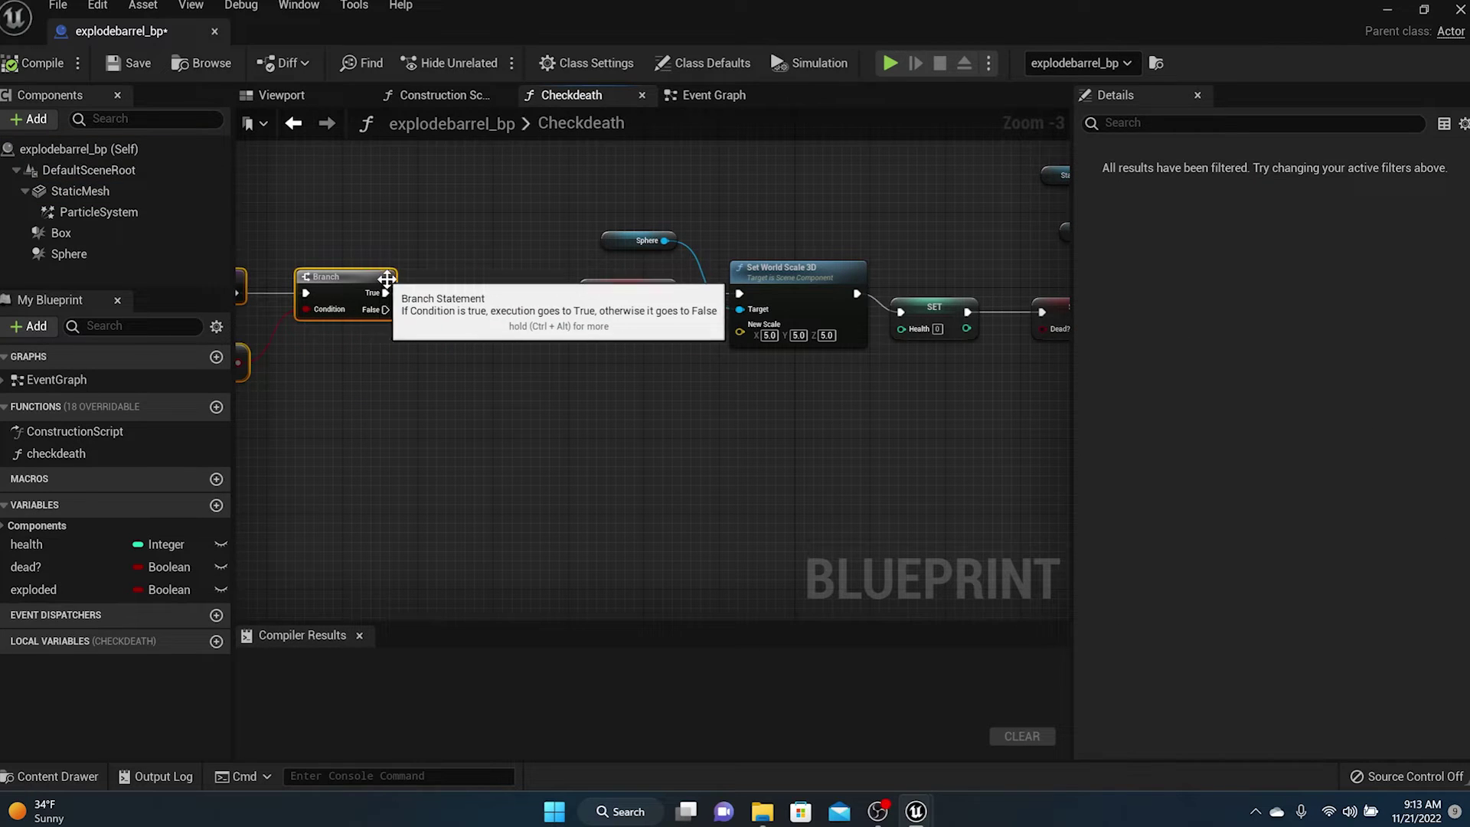
Insert a Play Sound at Location node between the Branch's True output and the SET Exploded node
{"action": "left_click_drag", "start_coordinate": [483, 290], "coordinate": [484, 289]}
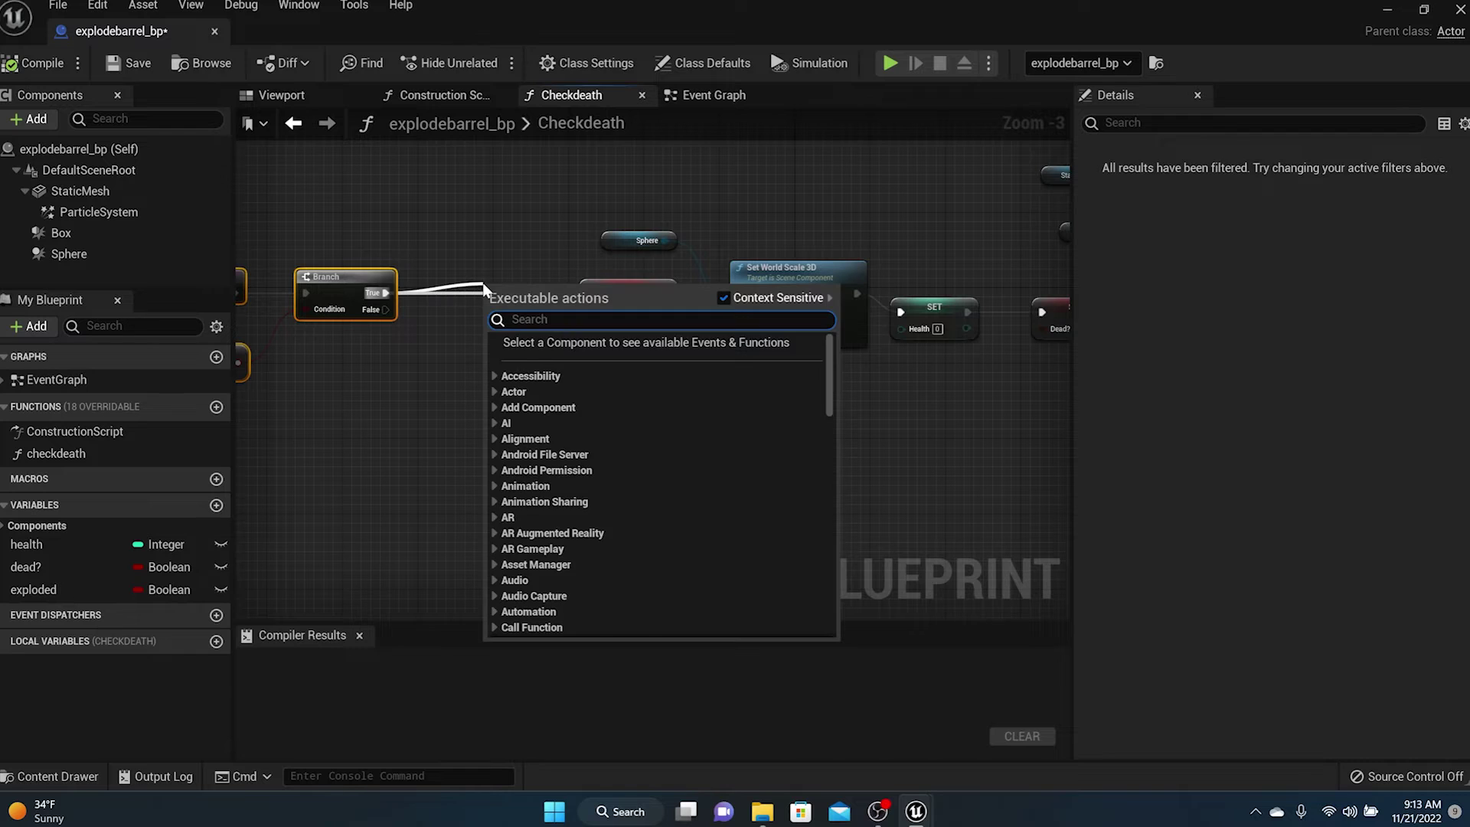
{"action": "type", "text": "playsou"}
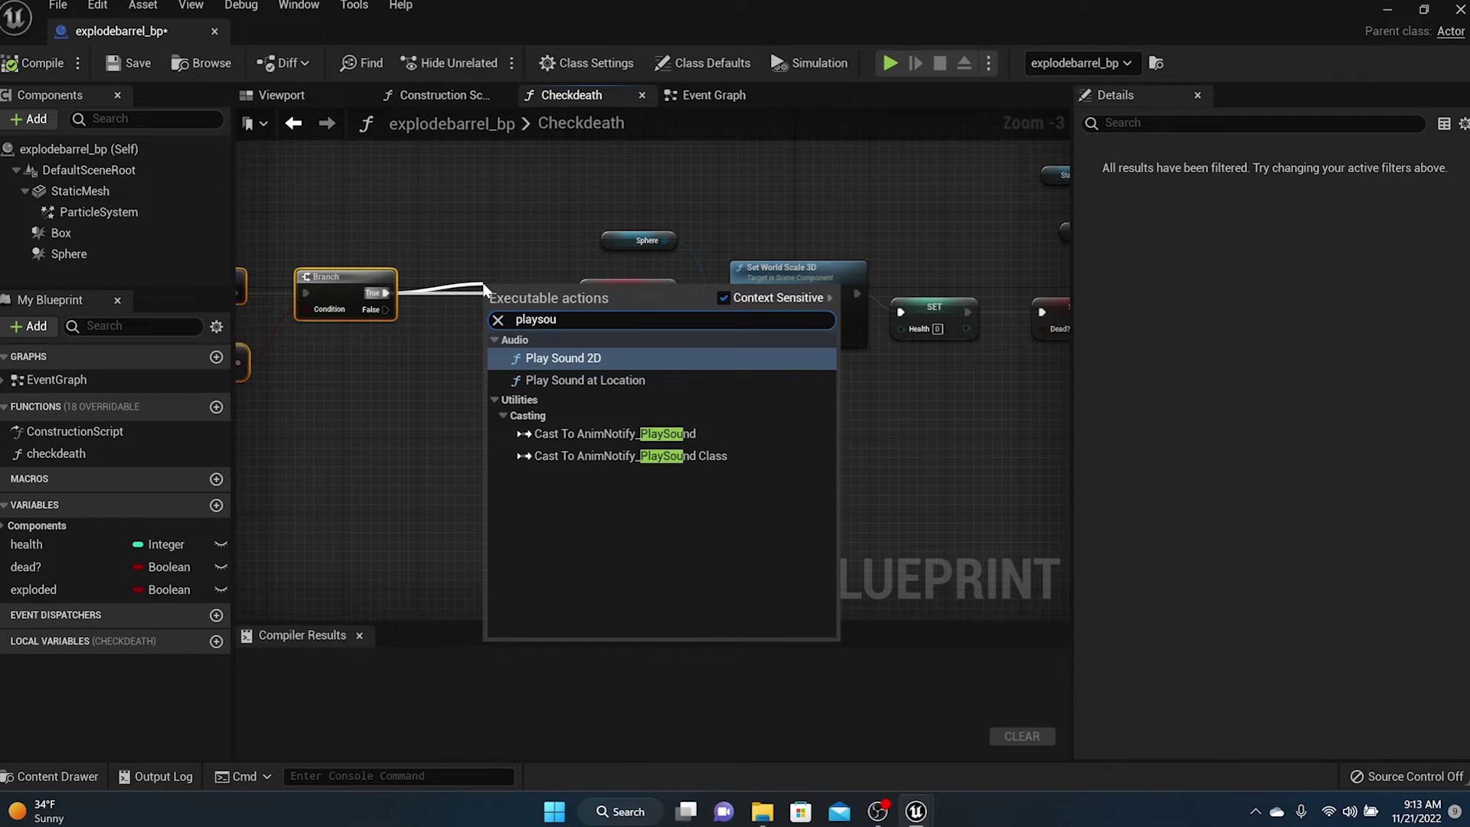
{"action": "left_click", "coordinate": [605, 381]}
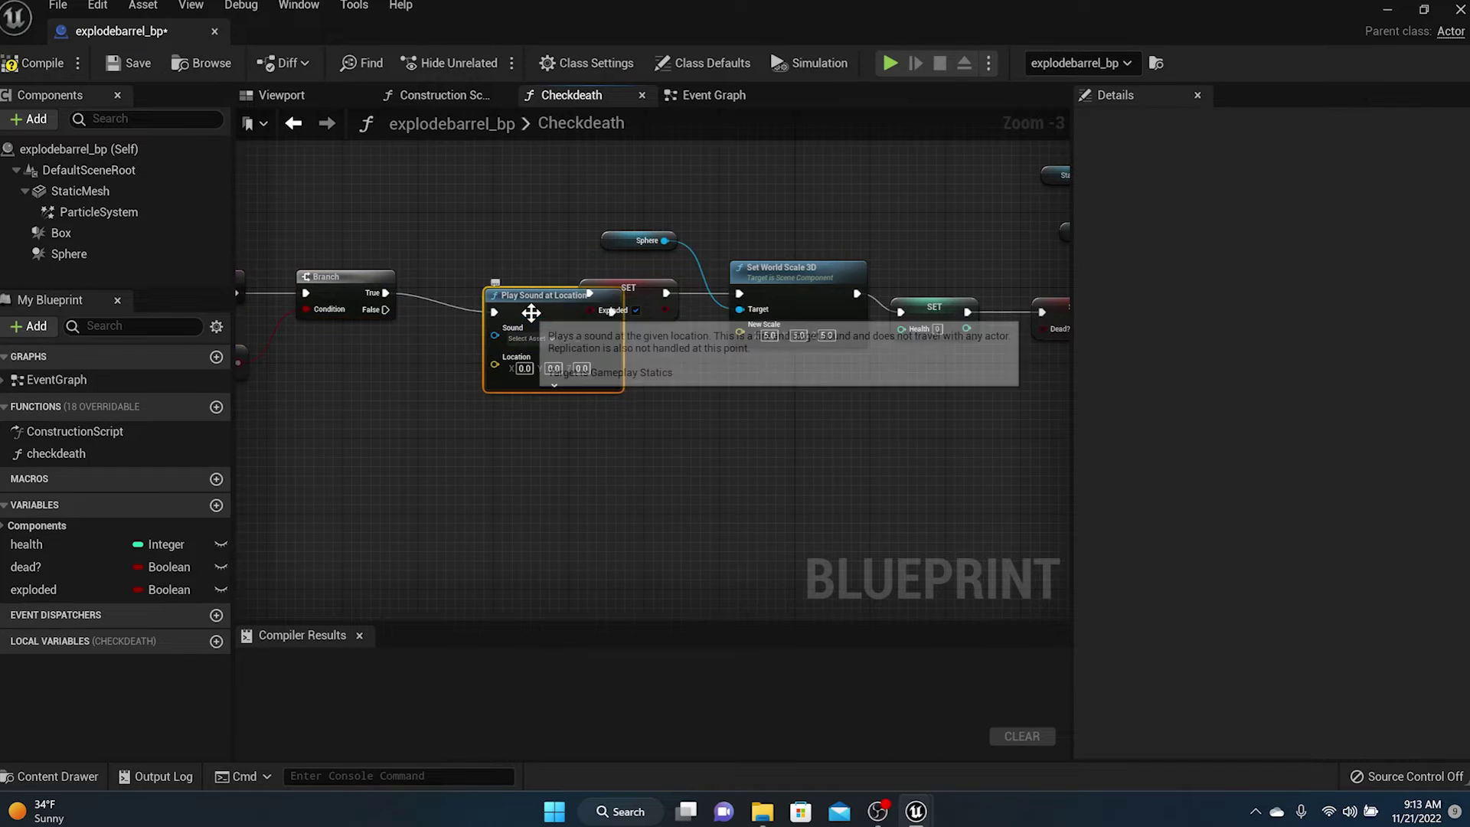
{"action": "left_click_drag", "start_coordinate": [475, 295], "coordinate": [447, 295]}
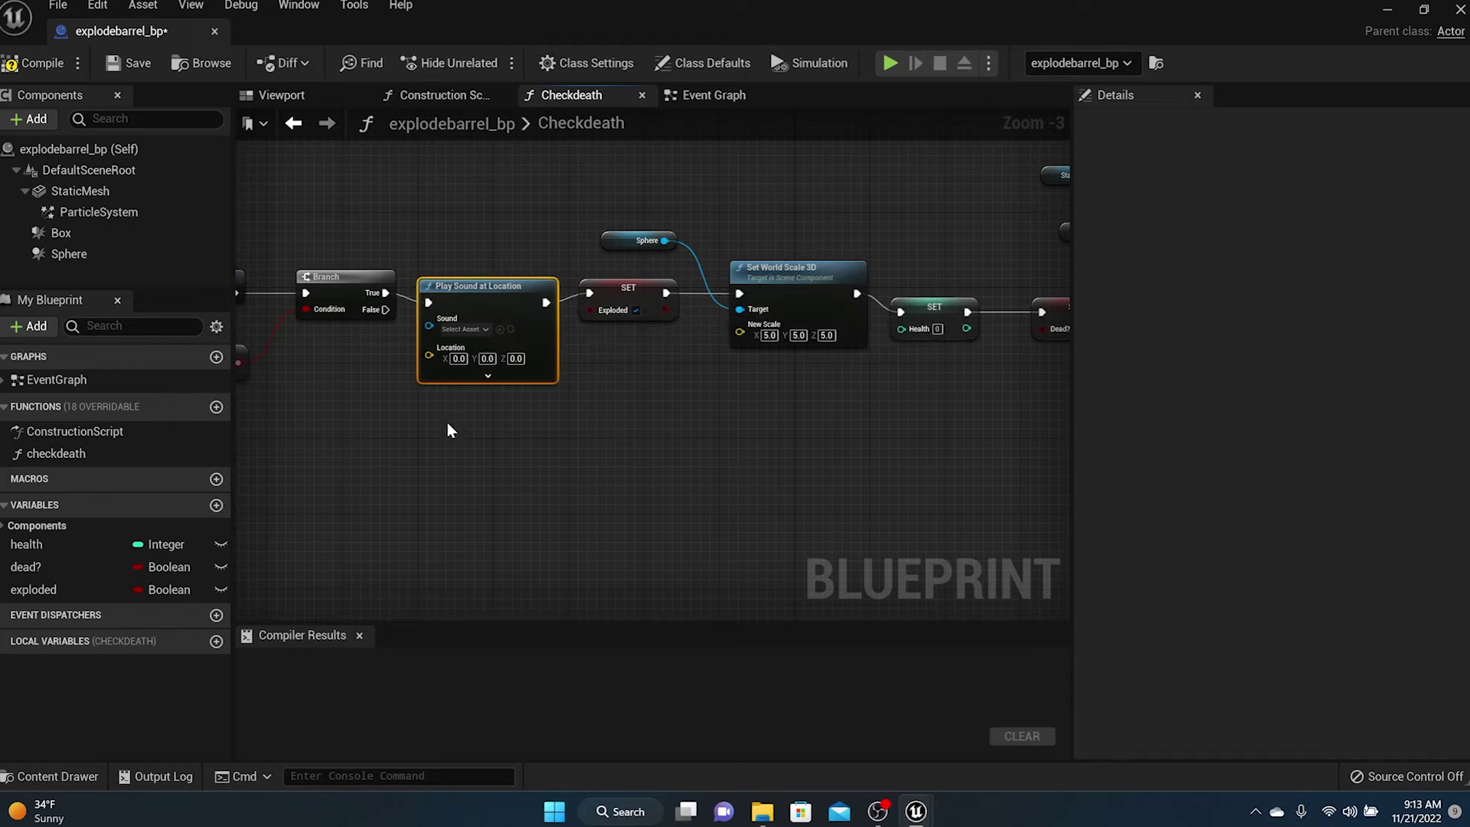
Assign Explosion_Cue as the sound of the Play Sound at Location node
{"action": "right_click_drag", "start_coordinate": [450, 427], "coordinate": [671, 415]}
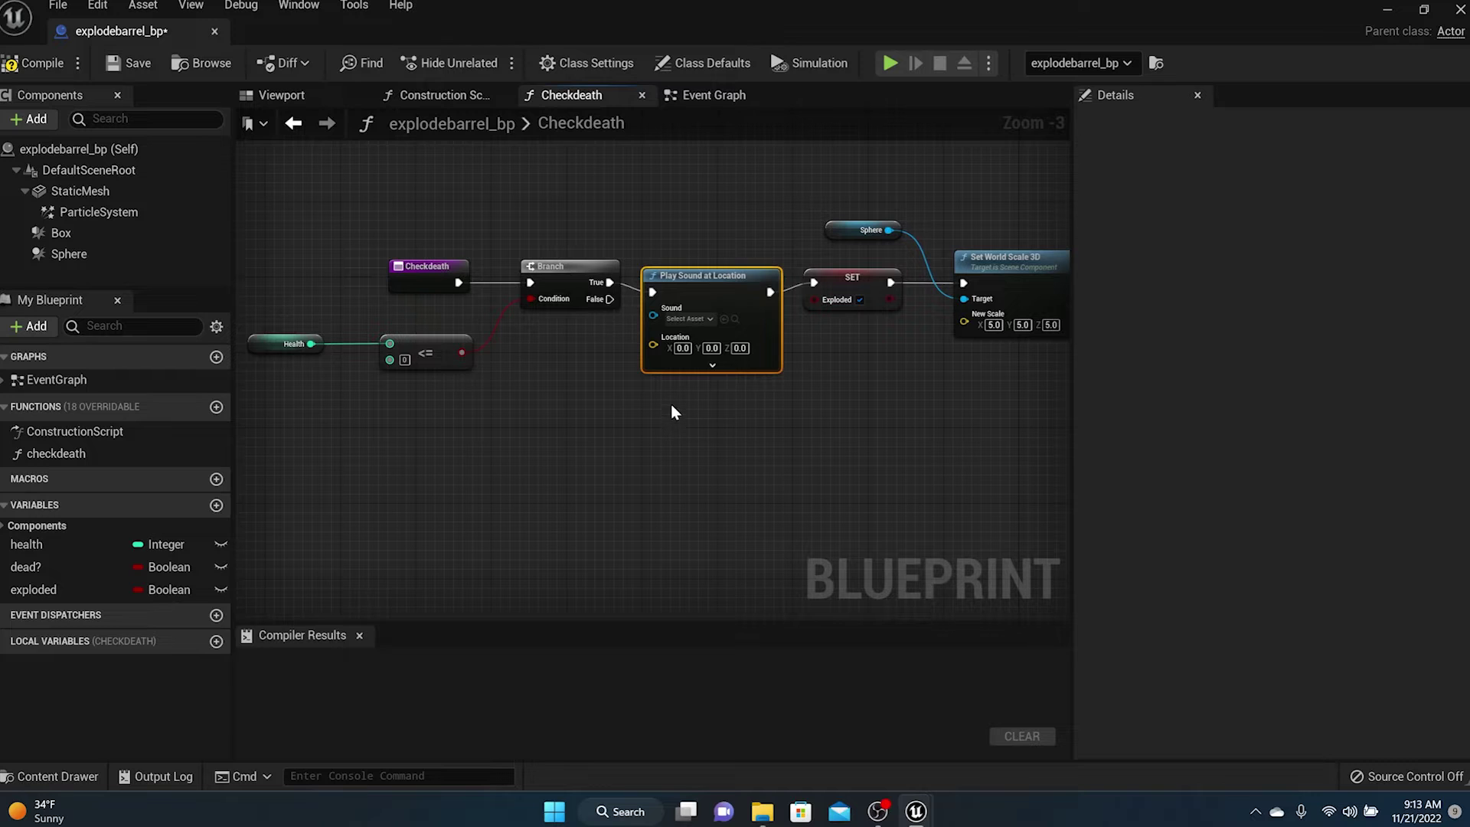
{"action": "scroll", "coordinate": [671, 405], "scroll_direction": "up", "scroll_amount": 3}
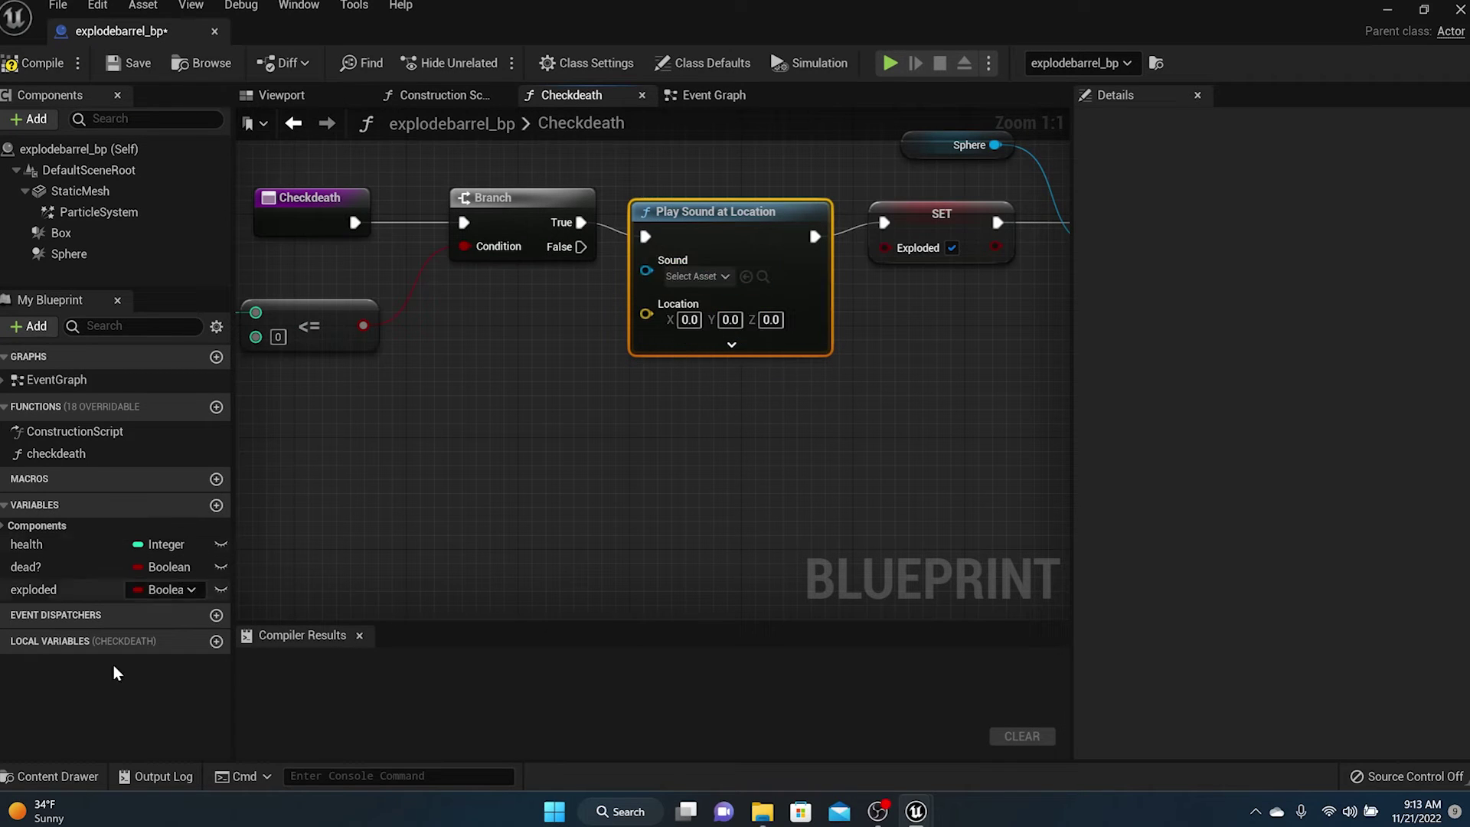
{"action": "left_click", "coordinate": [58, 775]}
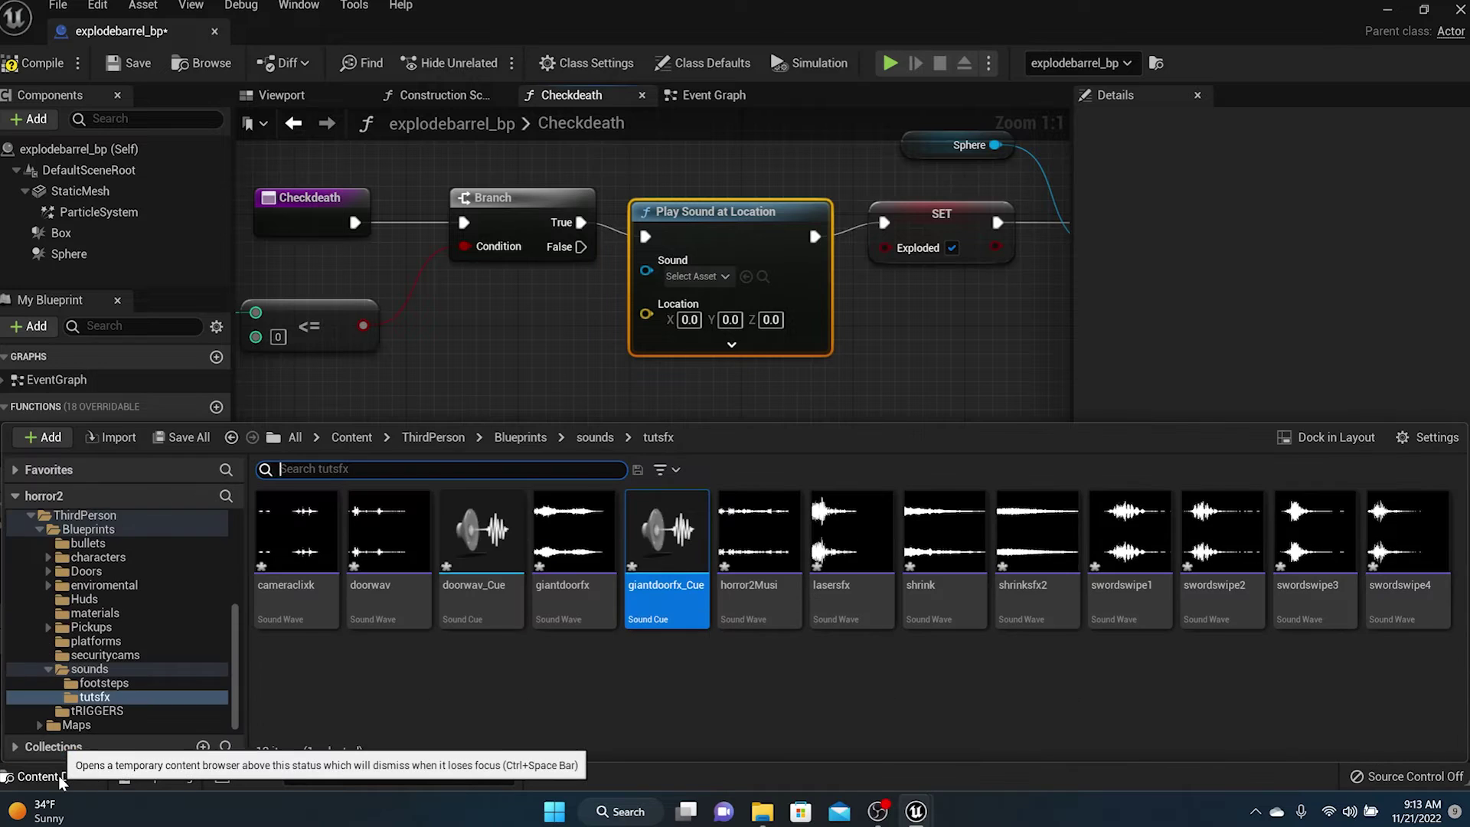
{"action": "left_click", "coordinate": [577, 351]}
{"action": "left_click", "coordinate": [701, 276]}
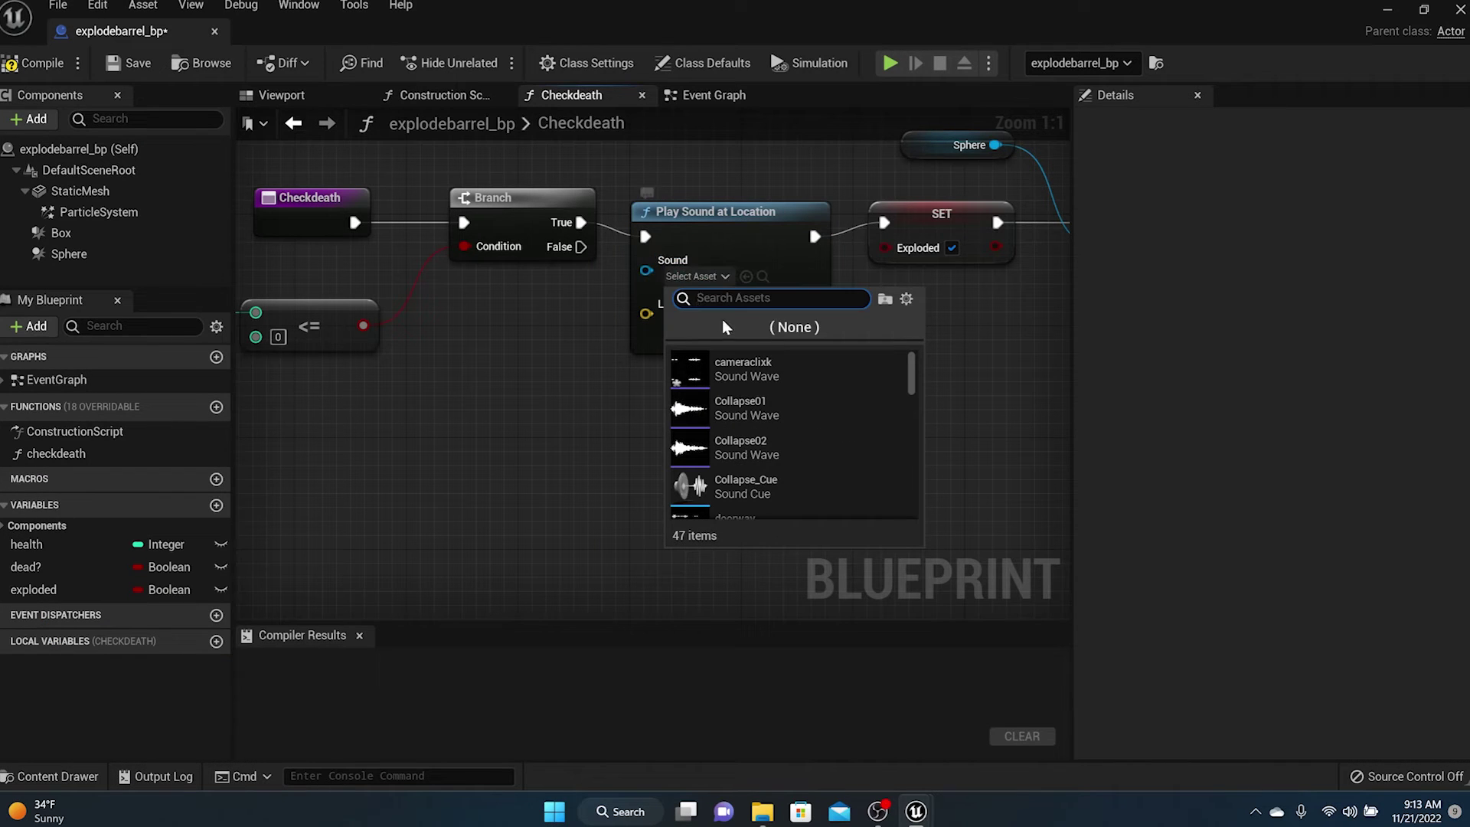
{"action": "type", "text": "explo"}
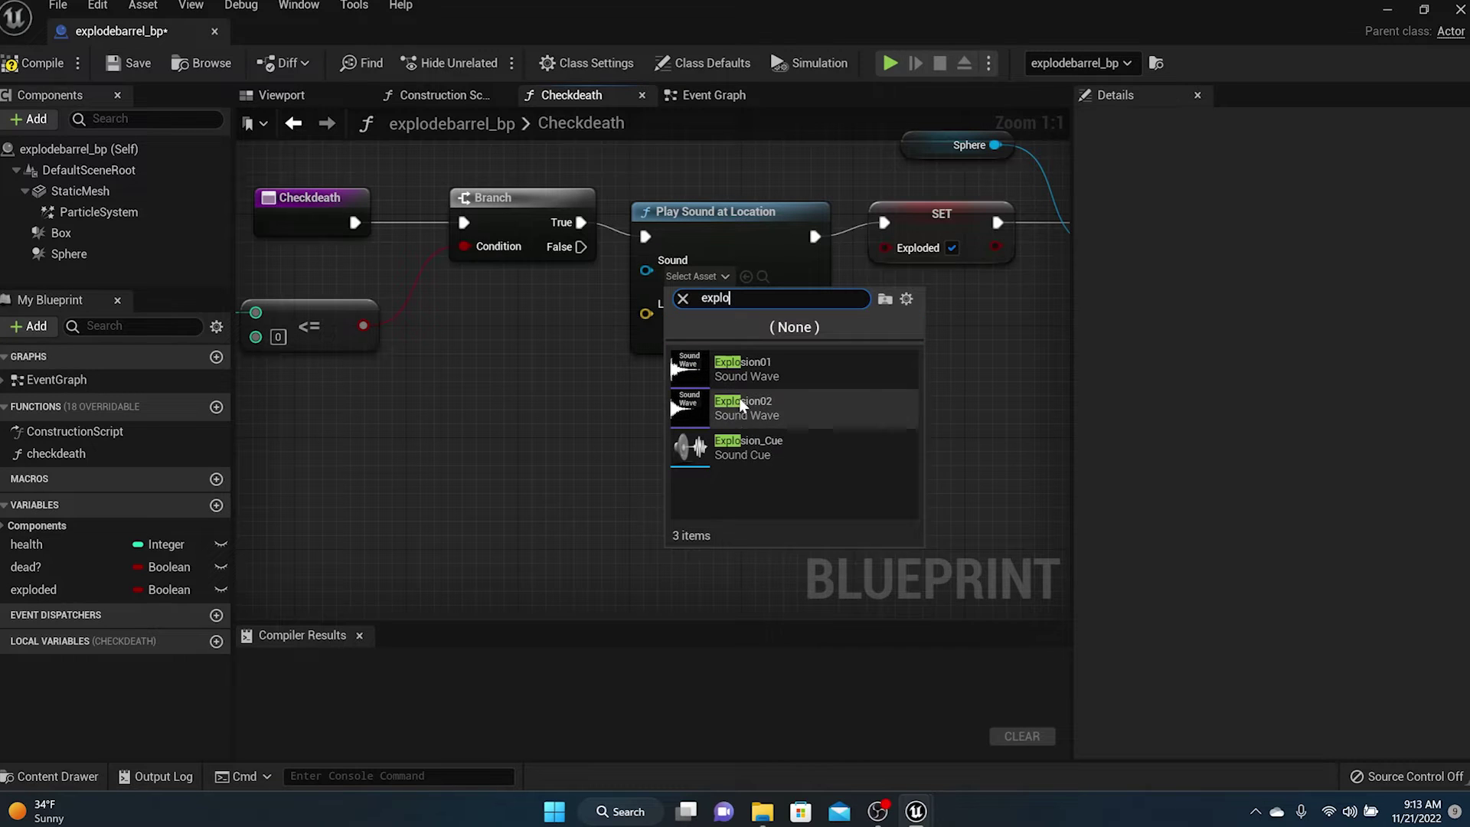
{"action": "left_click", "coordinate": [732, 451]}
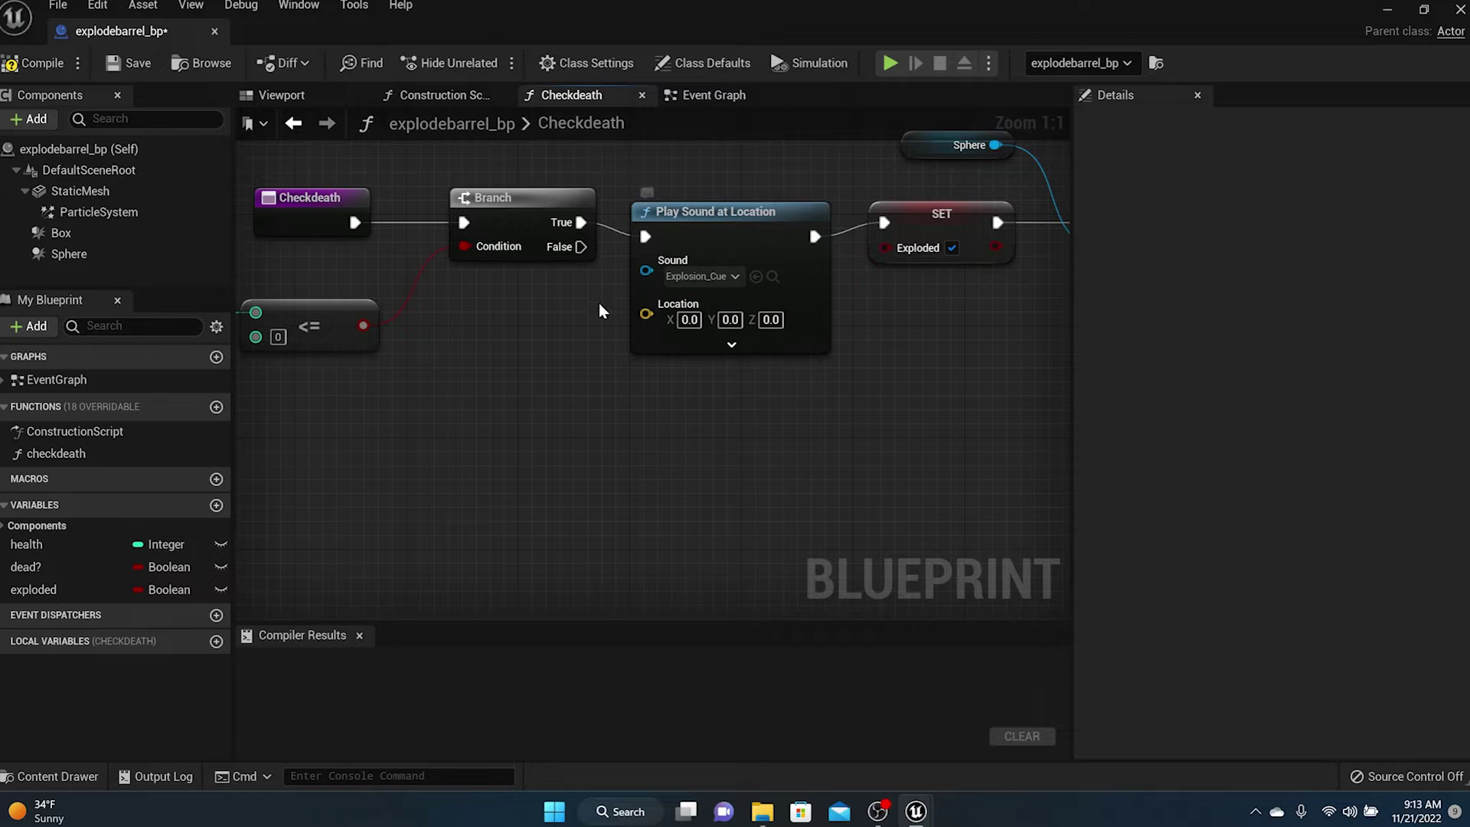
Add a Get Actor Location node targeting self and place it below the <= comparison node
{"action": "mouse_move", "coordinate": [599, 310]}
{"action": "right_mouse_down"}
{"action": "mouse_move", "coordinate": [864, 342]}
{"action": "mouse_move", "coordinate": [653, 350]}
{"action": "right_mouse_up"}
{"action": "scroll", "coordinate": [864, 342], "scroll_direction": "down", "scroll_amount": 1}
{"action": "scroll", "coordinate": [864, 343], "scroll_direction": "up", "scroll_amount": 1}
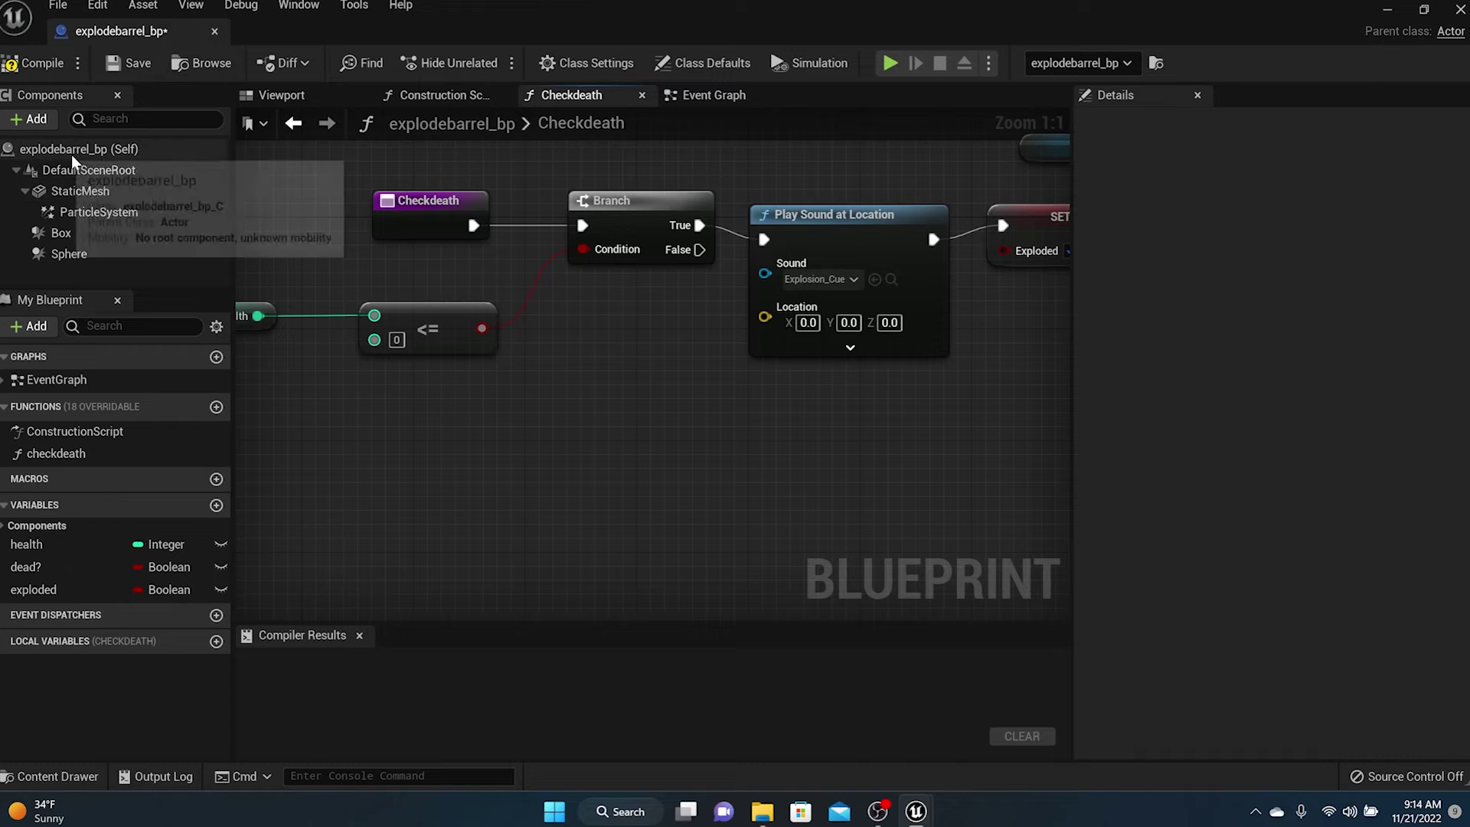
{"action": "right_click", "coordinate": [596, 394]}
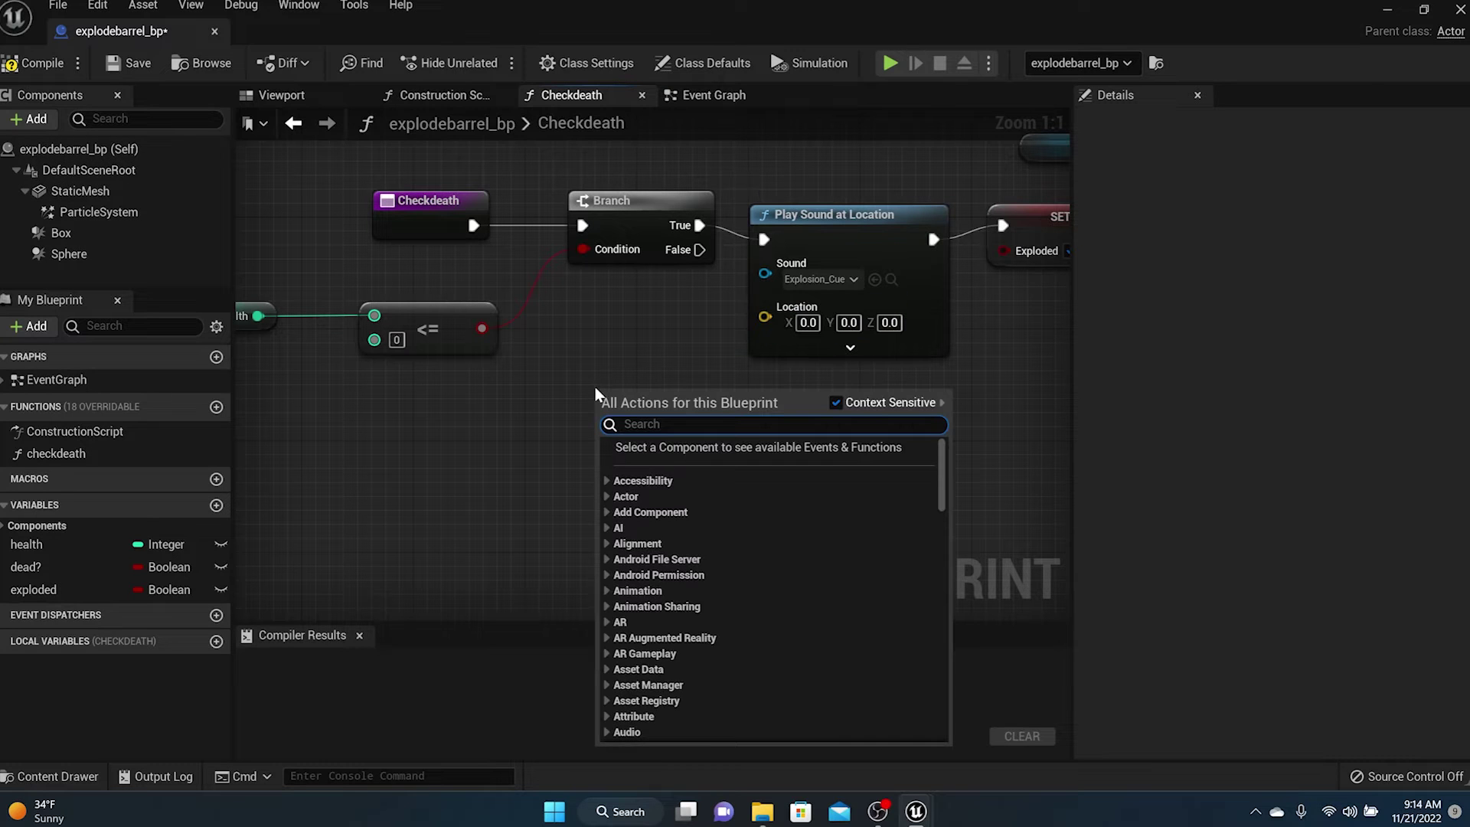
{"action": "type", "text": "getac"}
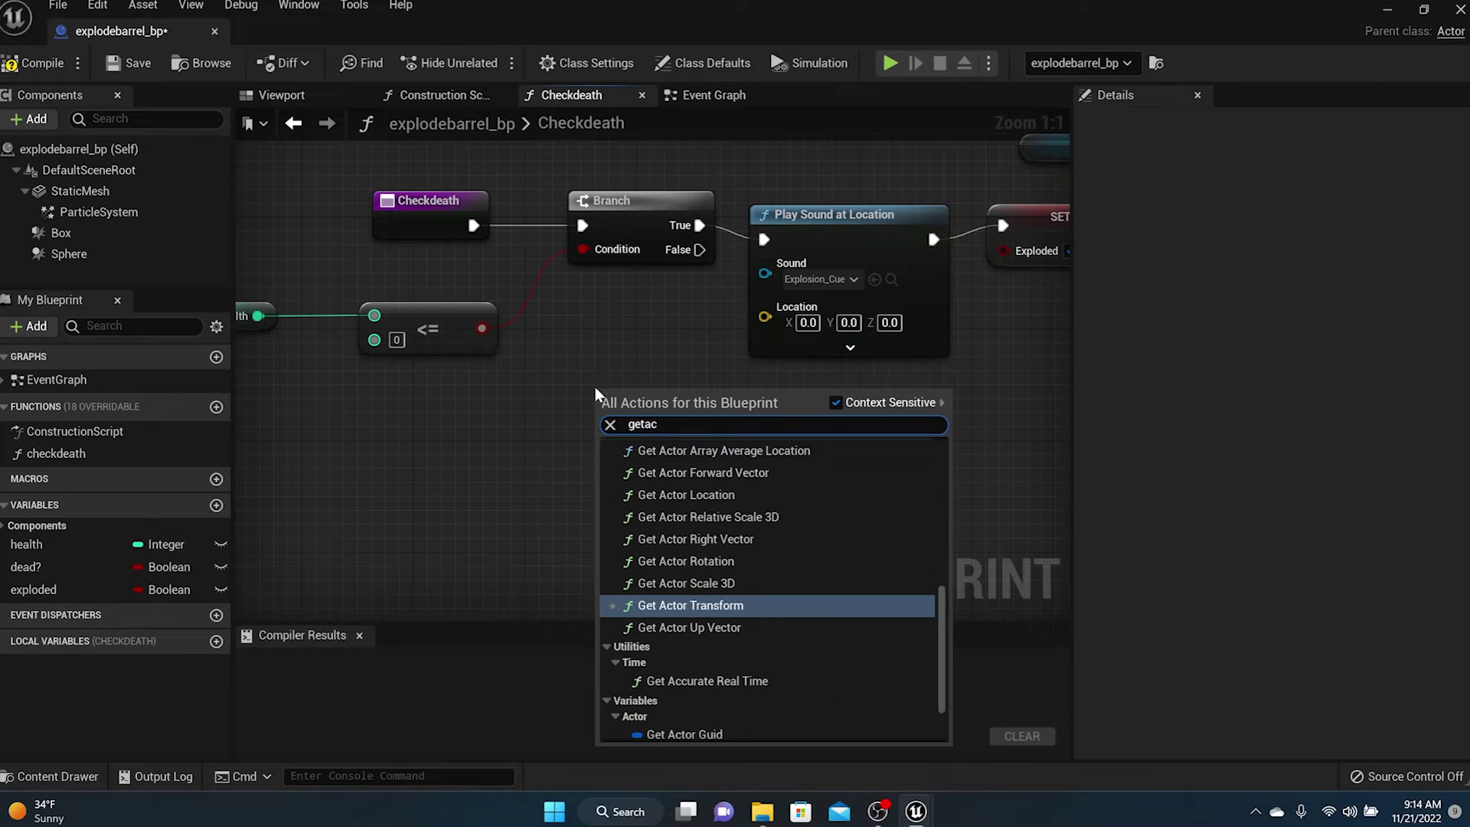
{"action": "type", "text": "torlo"}
{"action": "key", "text": "Return"}
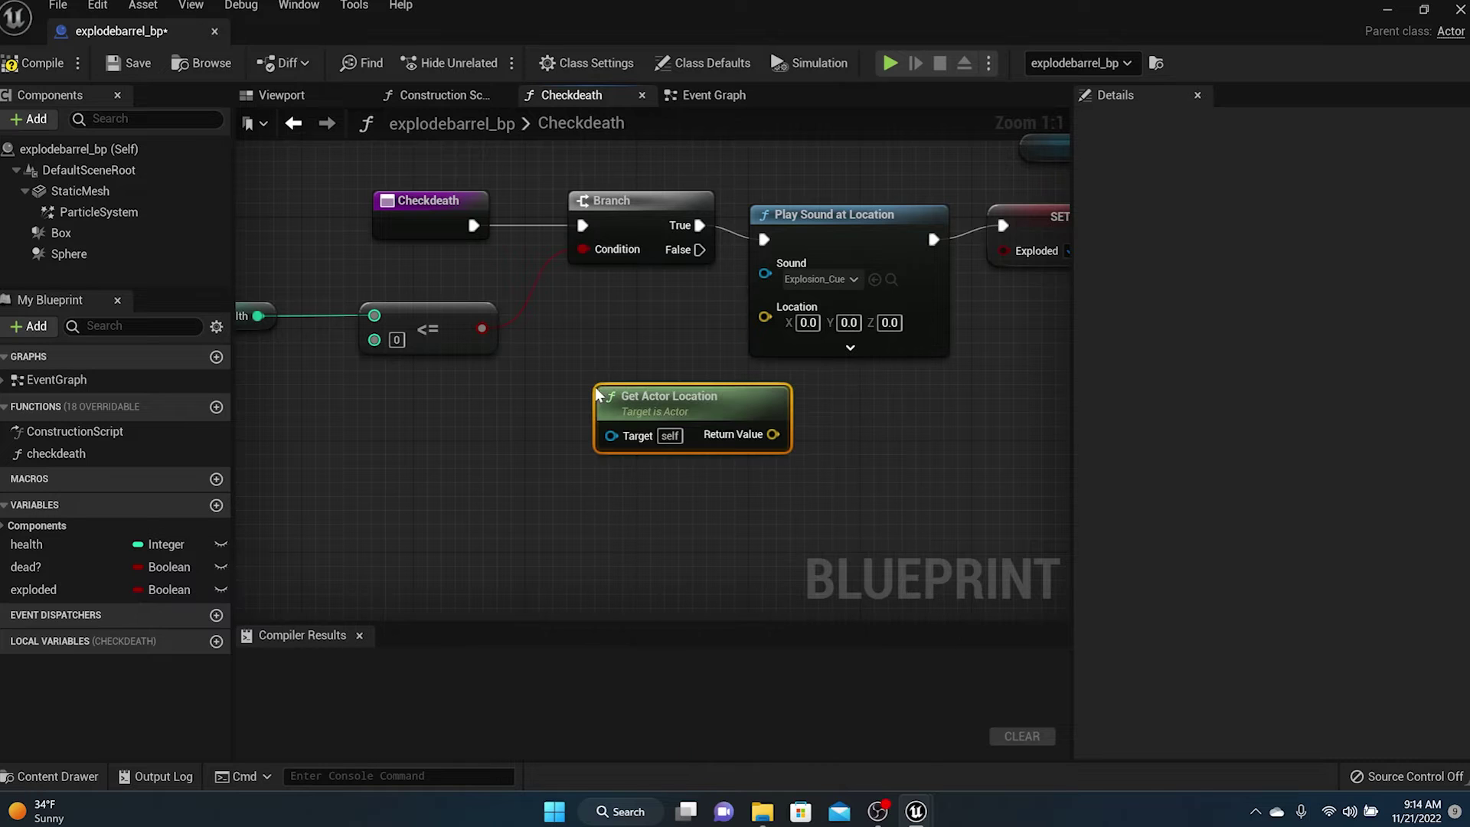
{"action": "left_click_drag", "start_coordinate": [700, 394], "coordinate": [527, 395]}
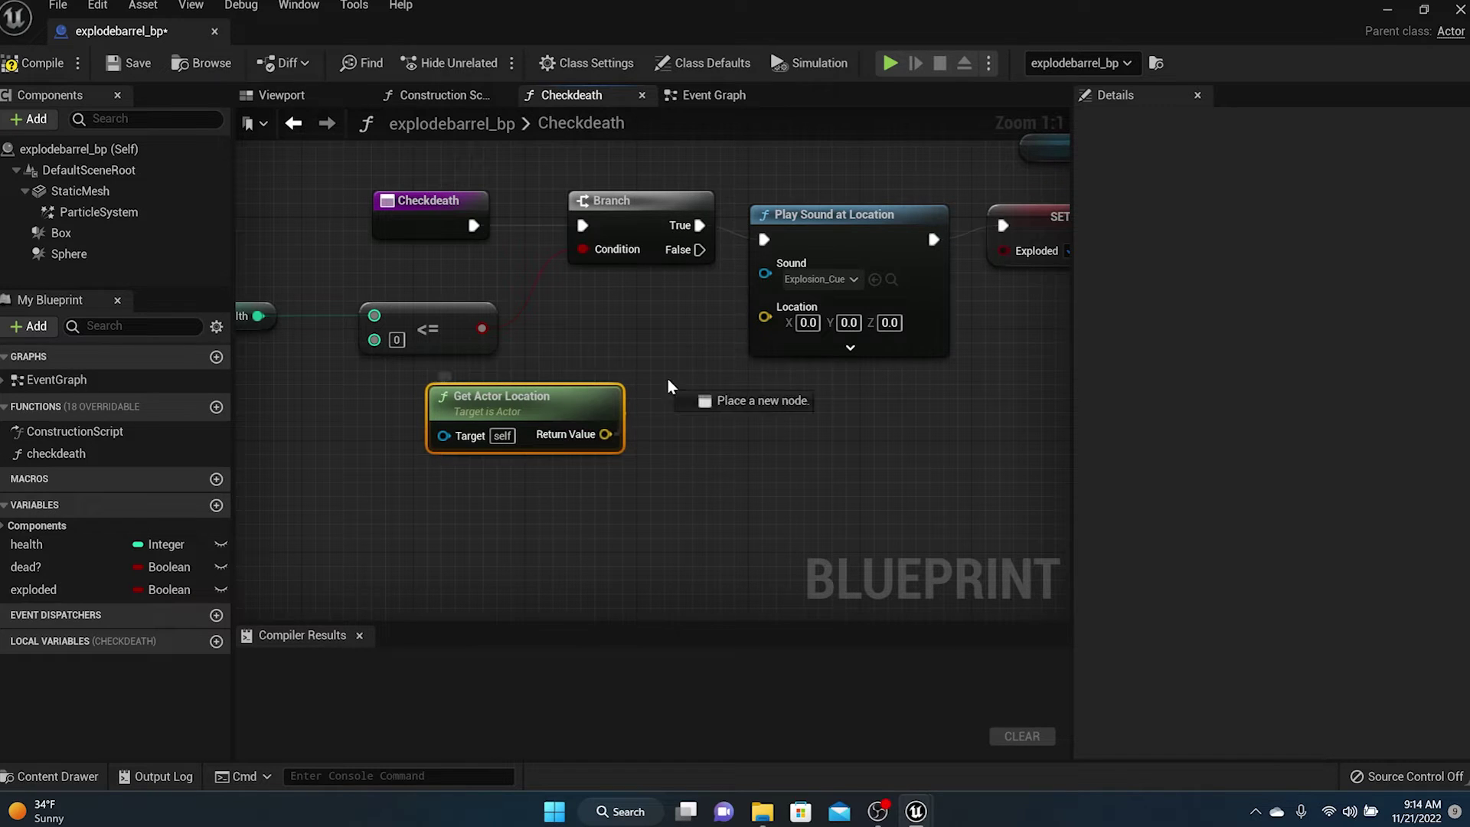
Connect the actor location's Return Value to the sound node's Location, and compile and save explodebarrel_bp
{"action": "left_click_drag", "start_coordinate": [605, 434], "coordinate": [772, 314]}
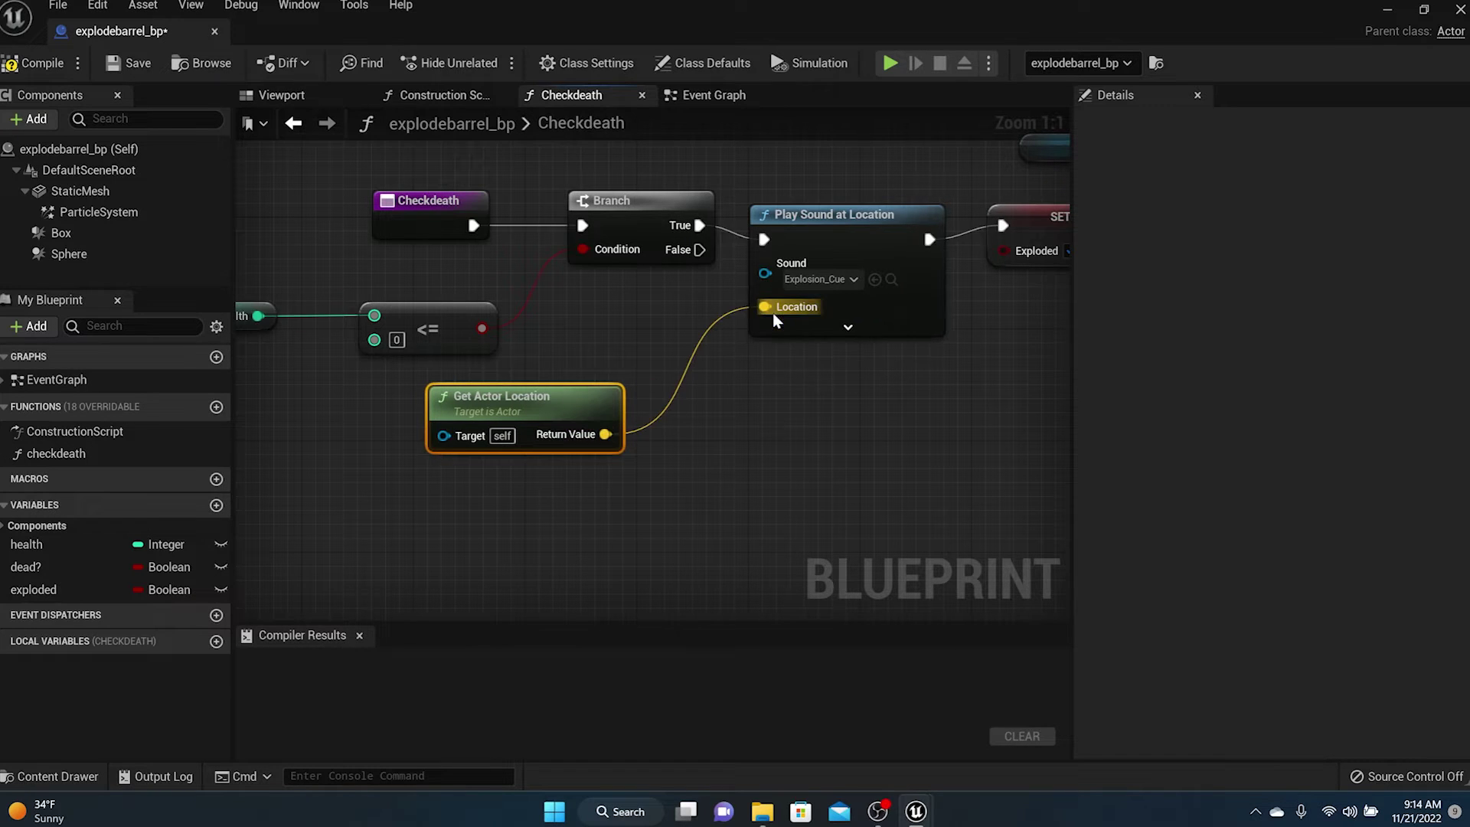
{"action": "left_click", "coordinate": [49, 67]}
{"action": "left_click", "coordinate": [136, 63]}
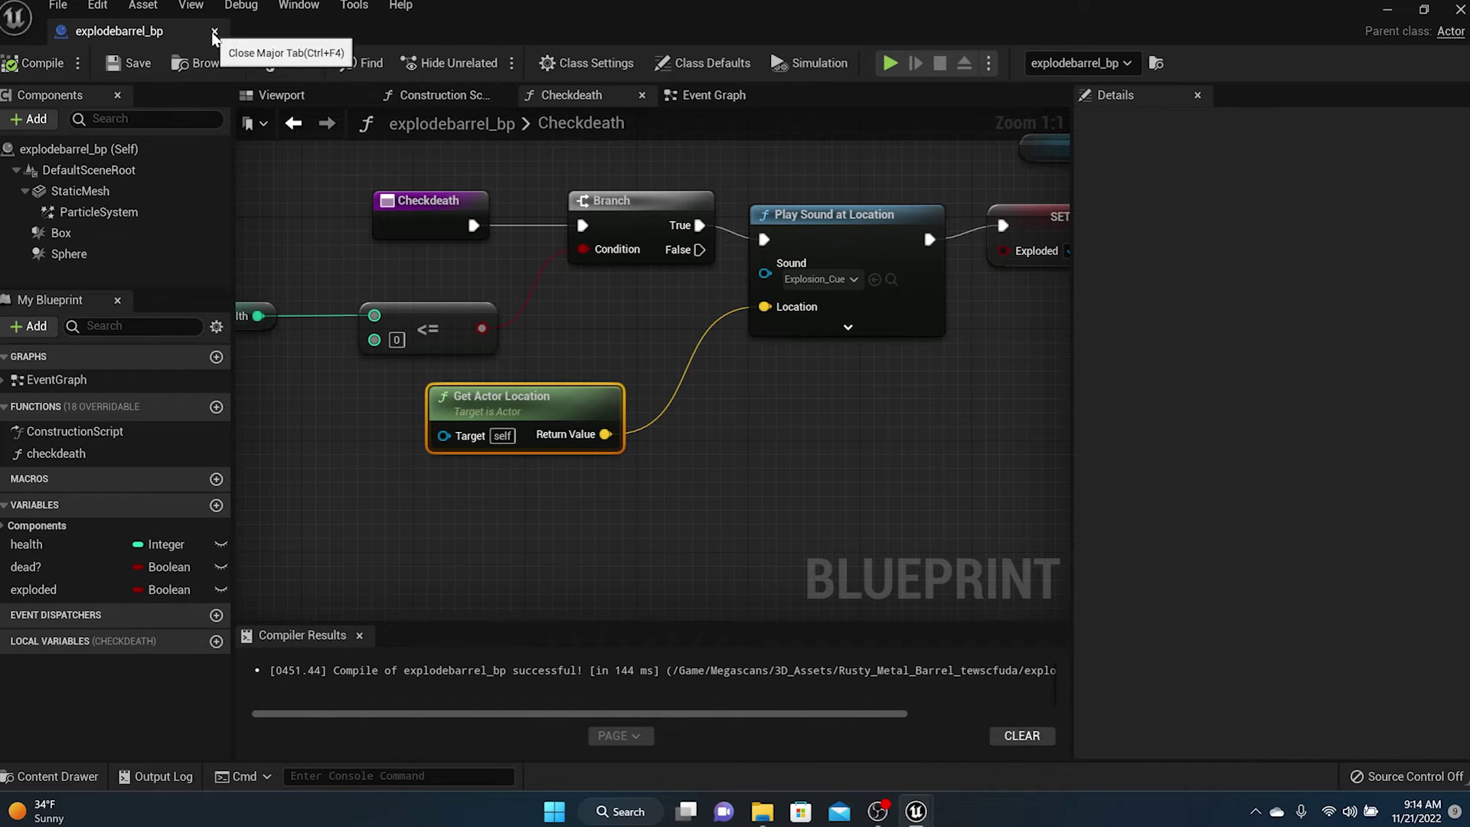
Close explodebarrel_bp and open the blueprint of the door2trigger floor plate in front of door 2
{"action": "left_click", "coordinate": [215, 33]}
{"action": "scroll", "coordinate": [559, 361], "scroll_direction": "down", "scroll_amount": 3}
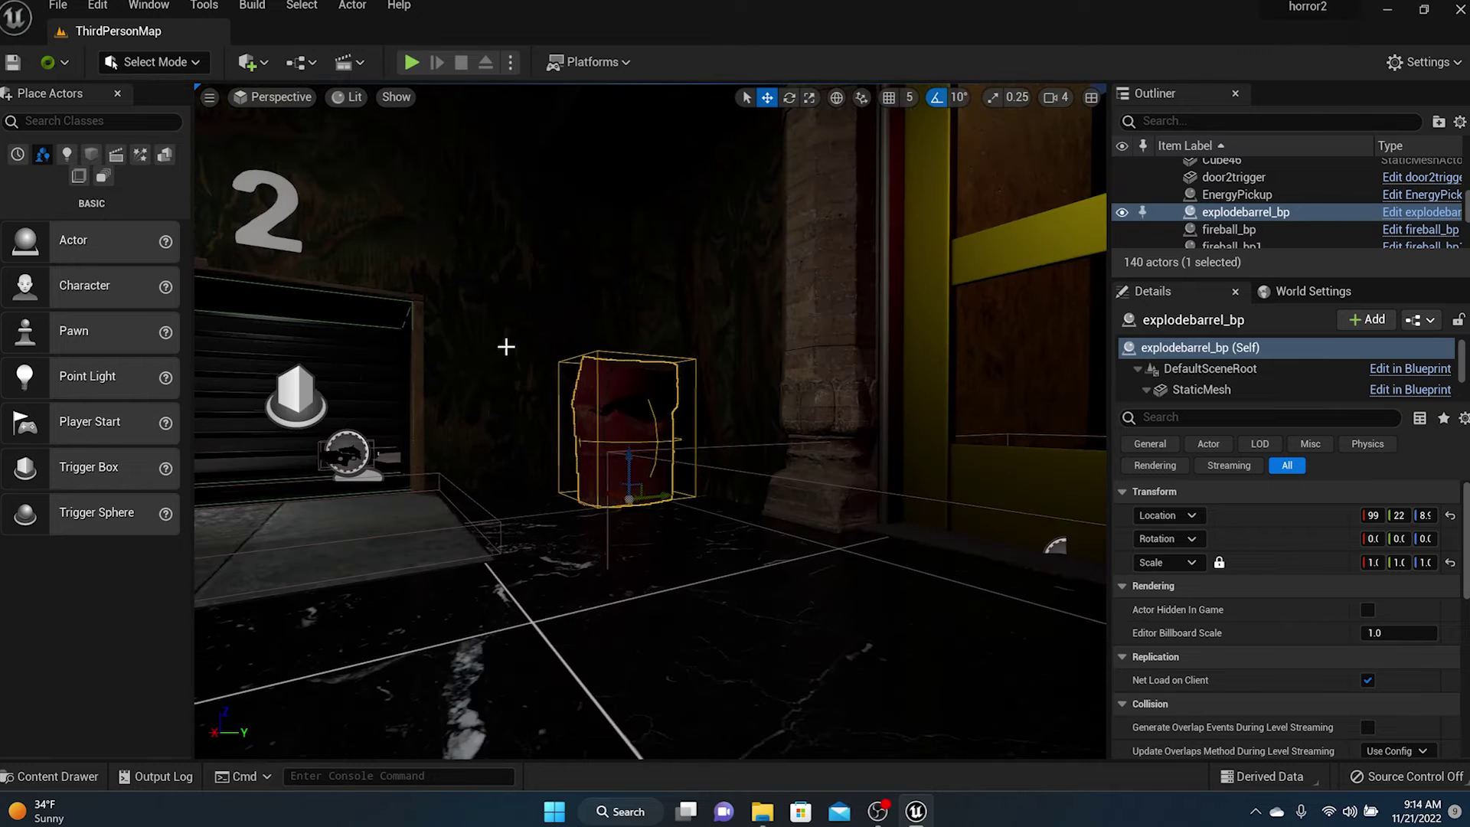
{"action": "right_click_drag", "start_coordinate": [507, 347], "coordinate": [390, 354]}
{"action": "right_click_drag", "start_coordinate": [627, 437], "coordinate": [585, 448]}
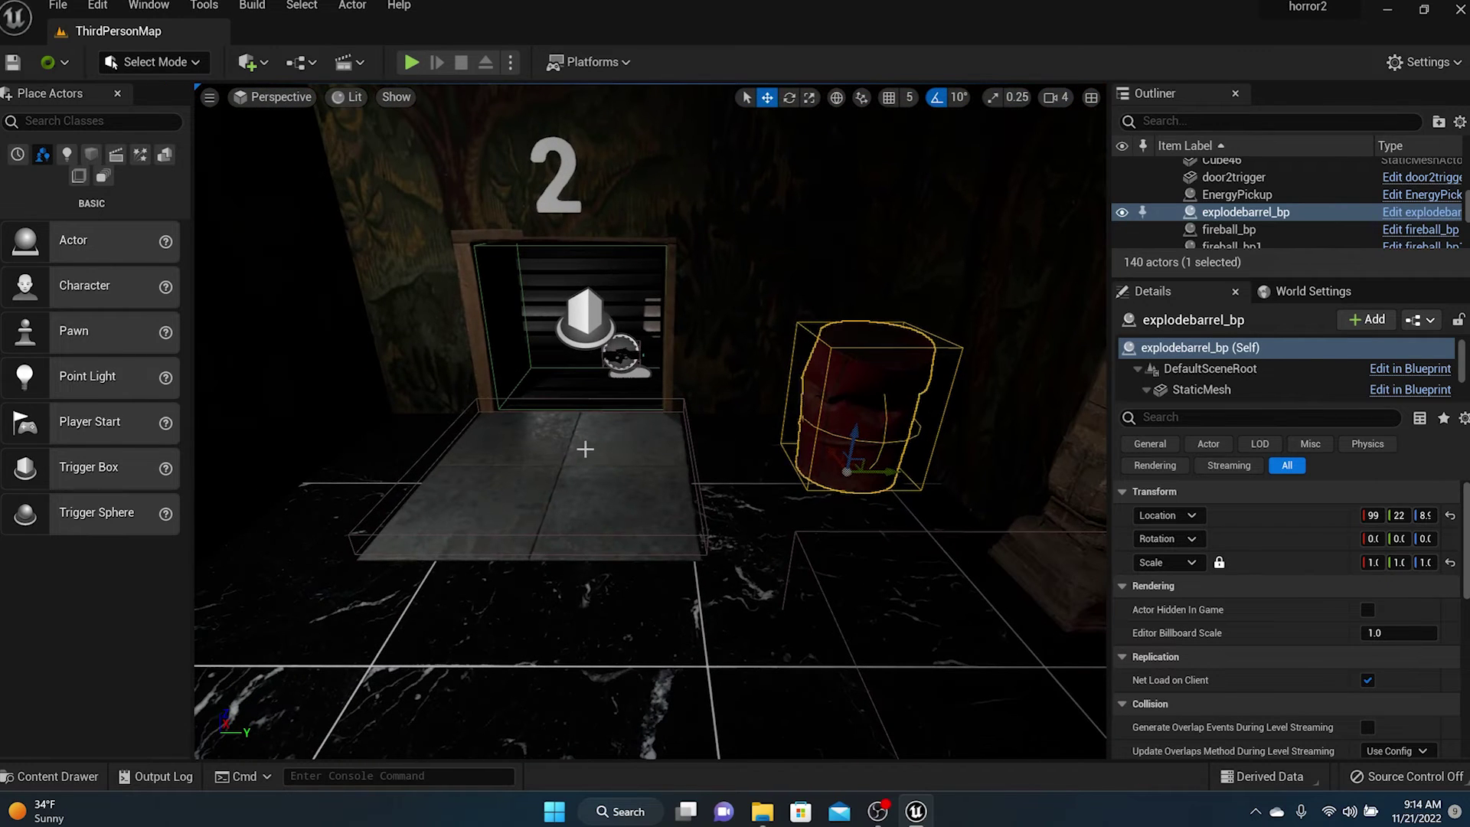
{"action": "left_click", "coordinate": [585, 449]}
{"action": "left_click", "coordinate": [1425, 322]}
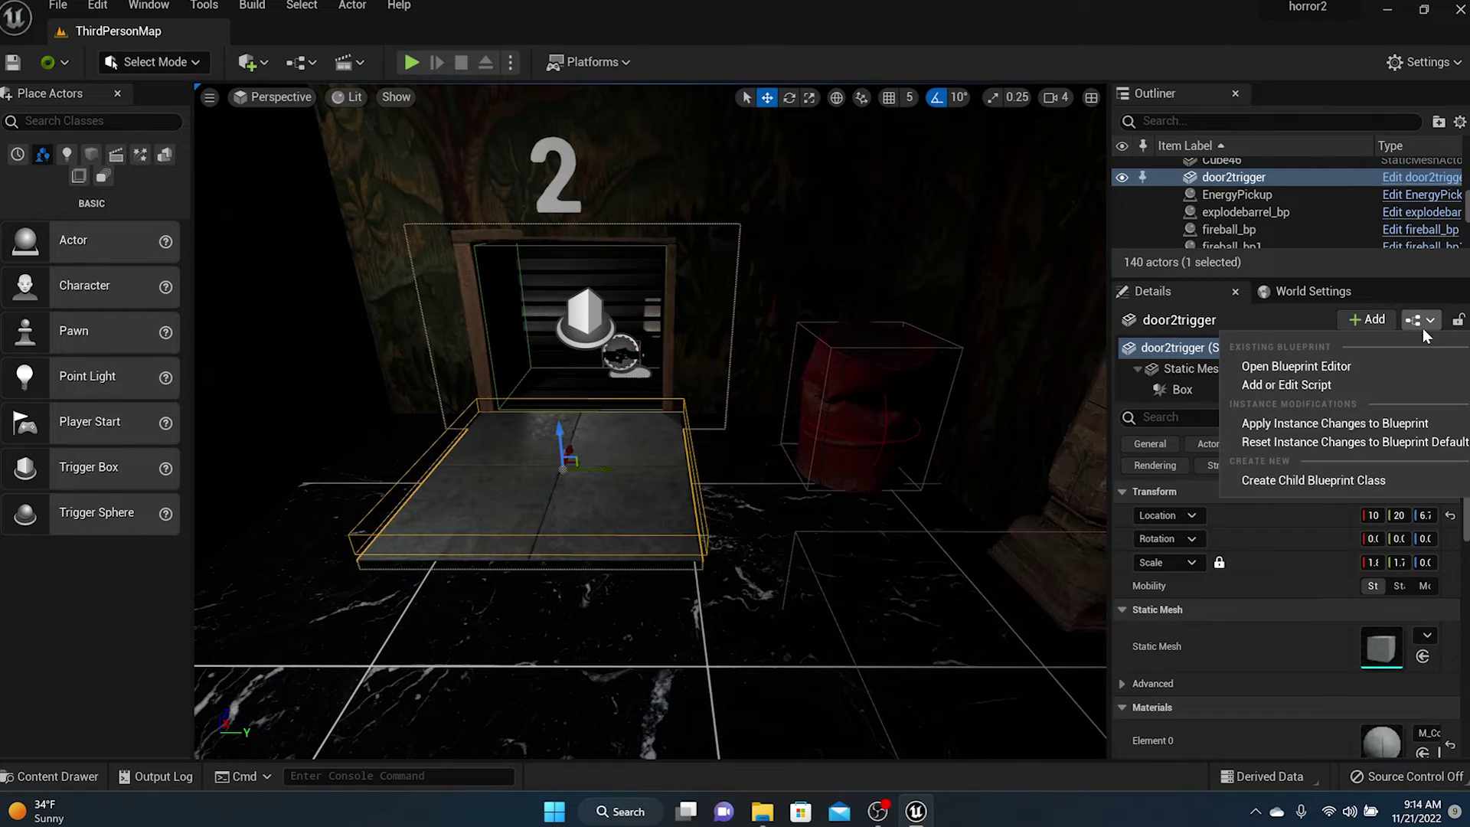
{"action": "left_click", "coordinate": [1336, 363]}
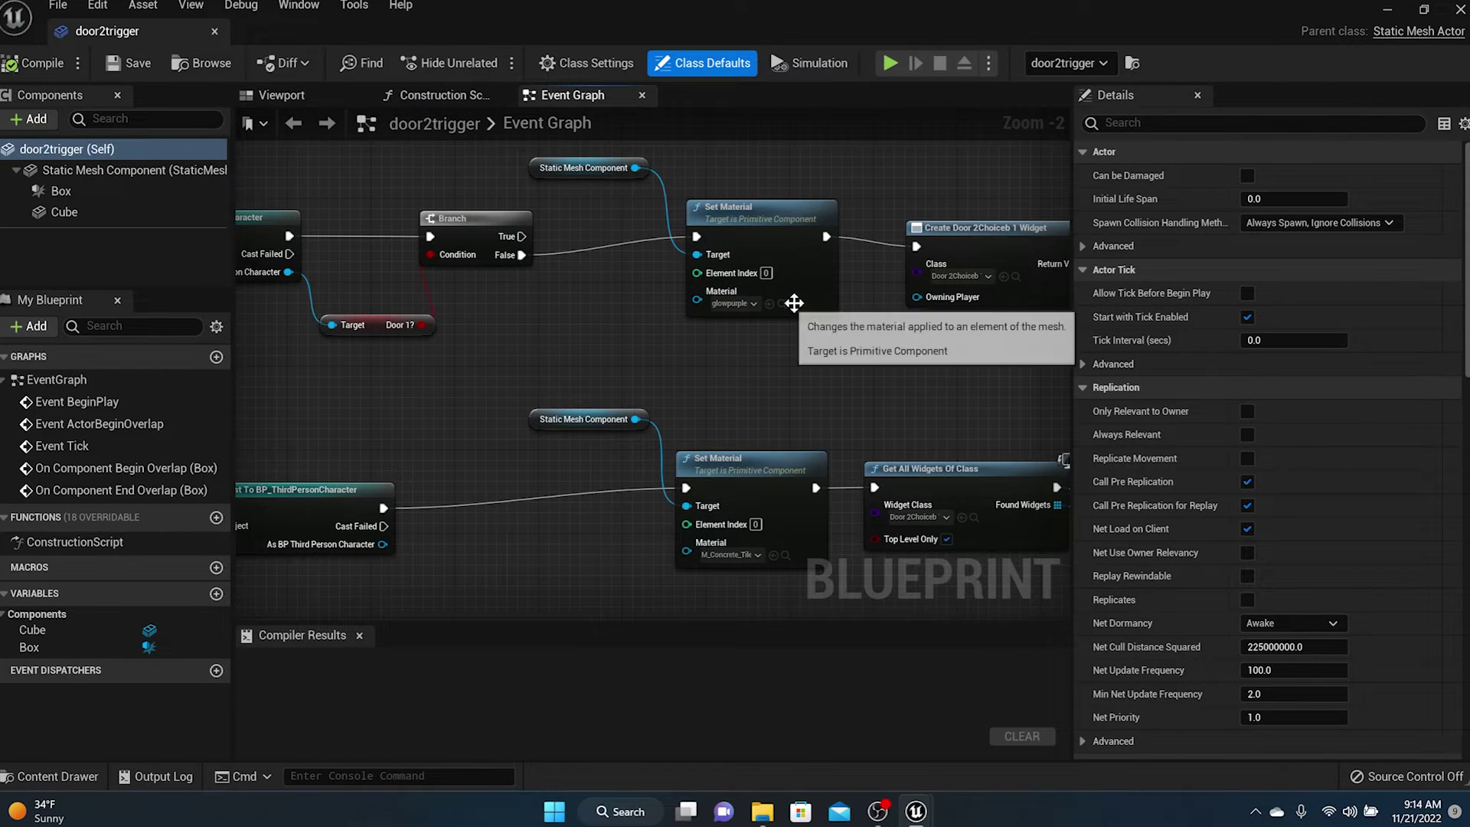
Open the Door2Choiceb1 widget from the Create Widget node and go to its Yes button's On Pressed event
{"action": "right_click_drag", "start_coordinate": [746, 326], "coordinate": [586, 335]}
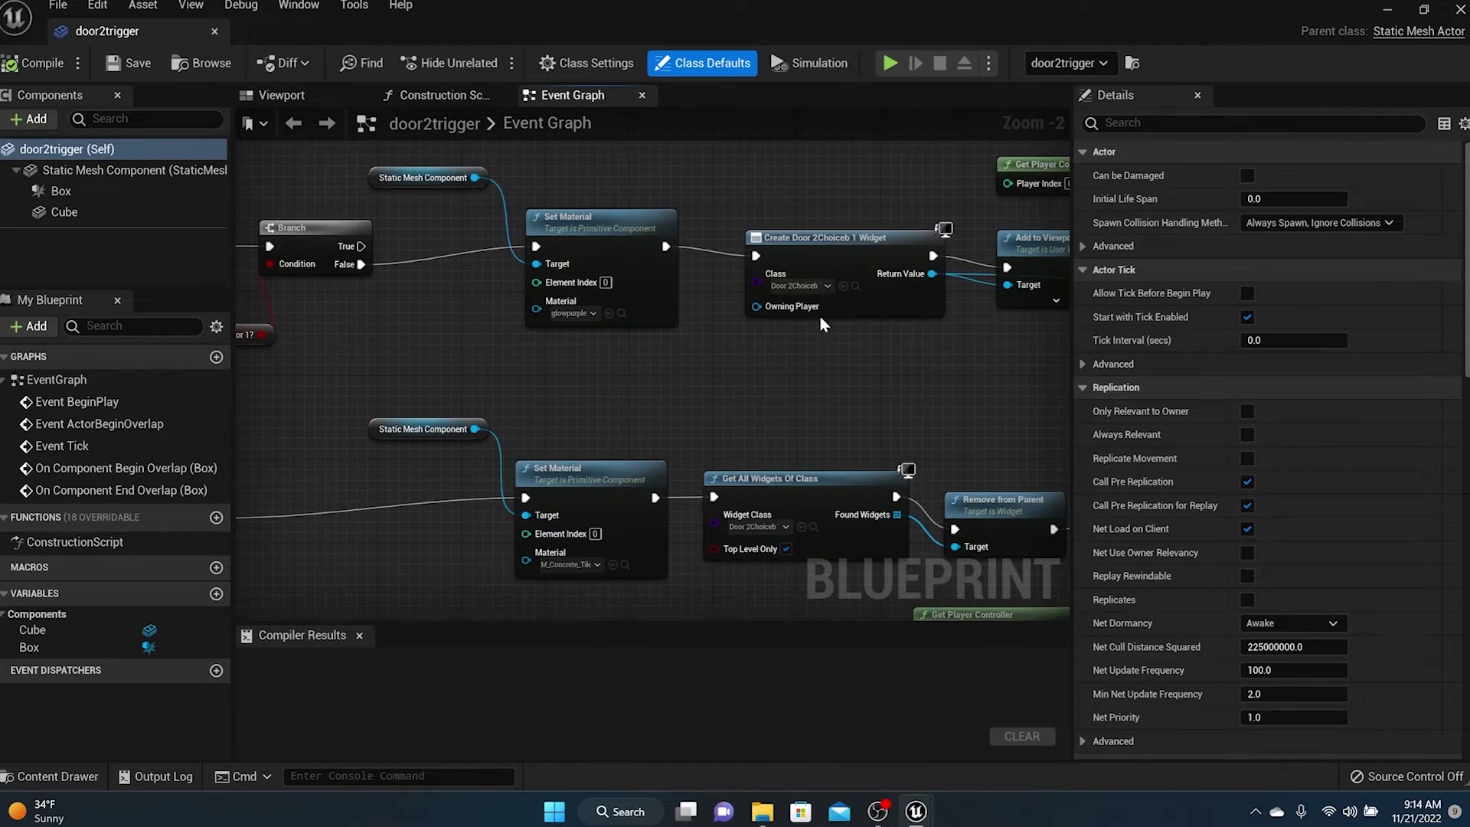
{"action": "left_click", "coordinate": [855, 286]}
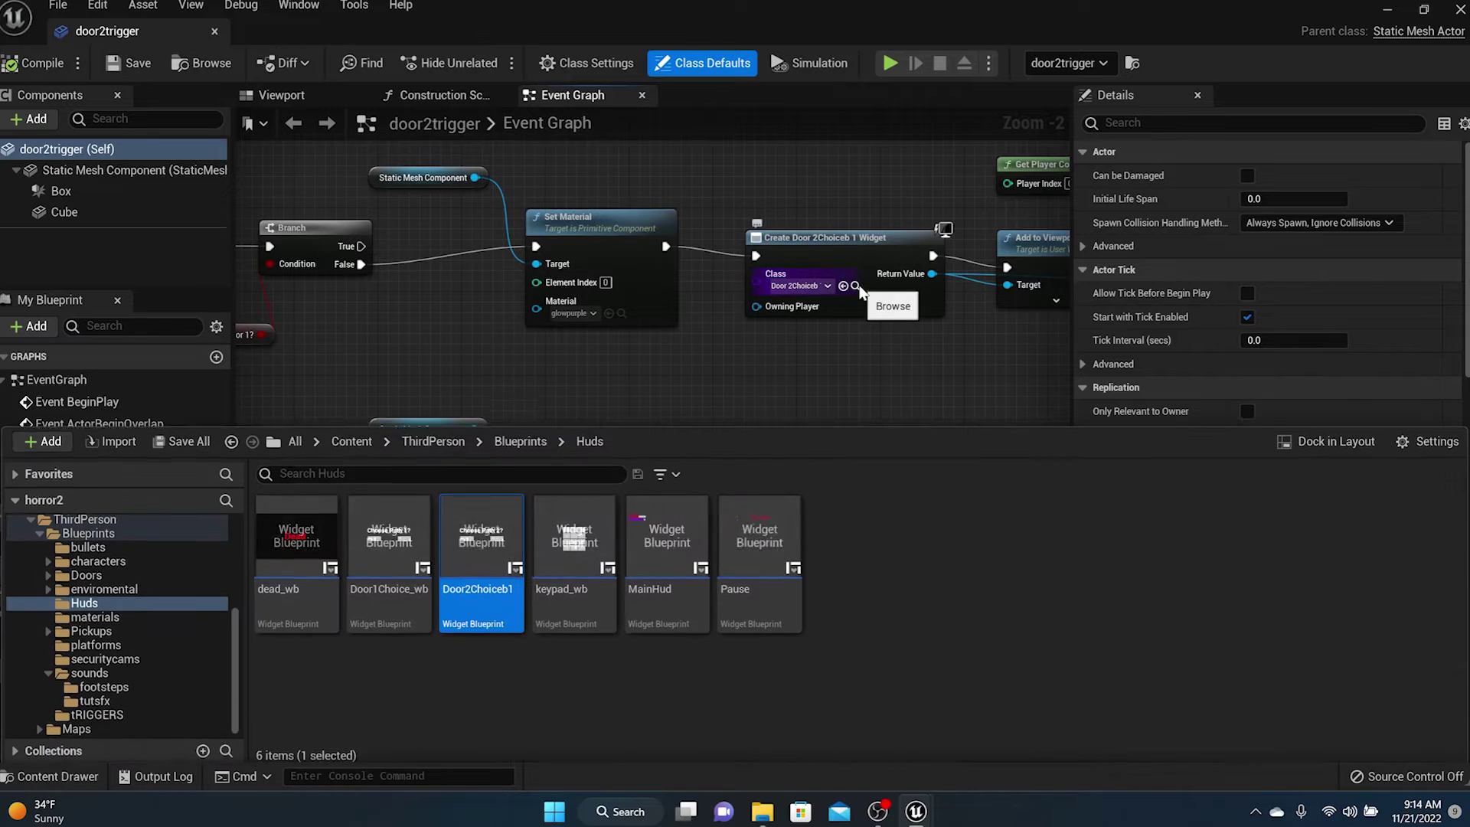
{"action": "double_click", "coordinate": [483, 553]}
{"action": "left_click", "coordinate": [538, 448]}
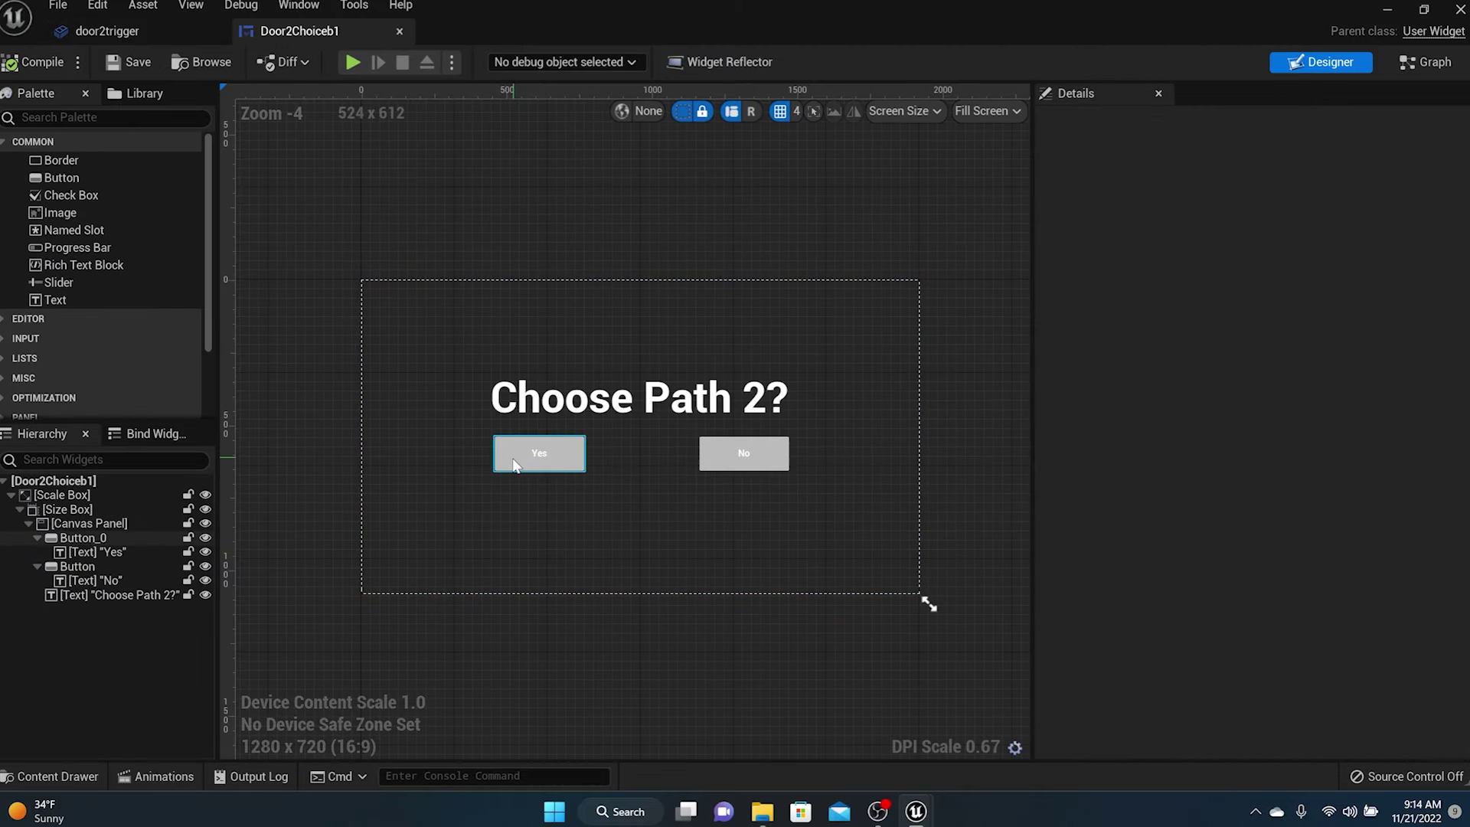
{"action": "scroll", "coordinate": [1312, 447], "scroll_direction": "down", "scroll_amount": 15}
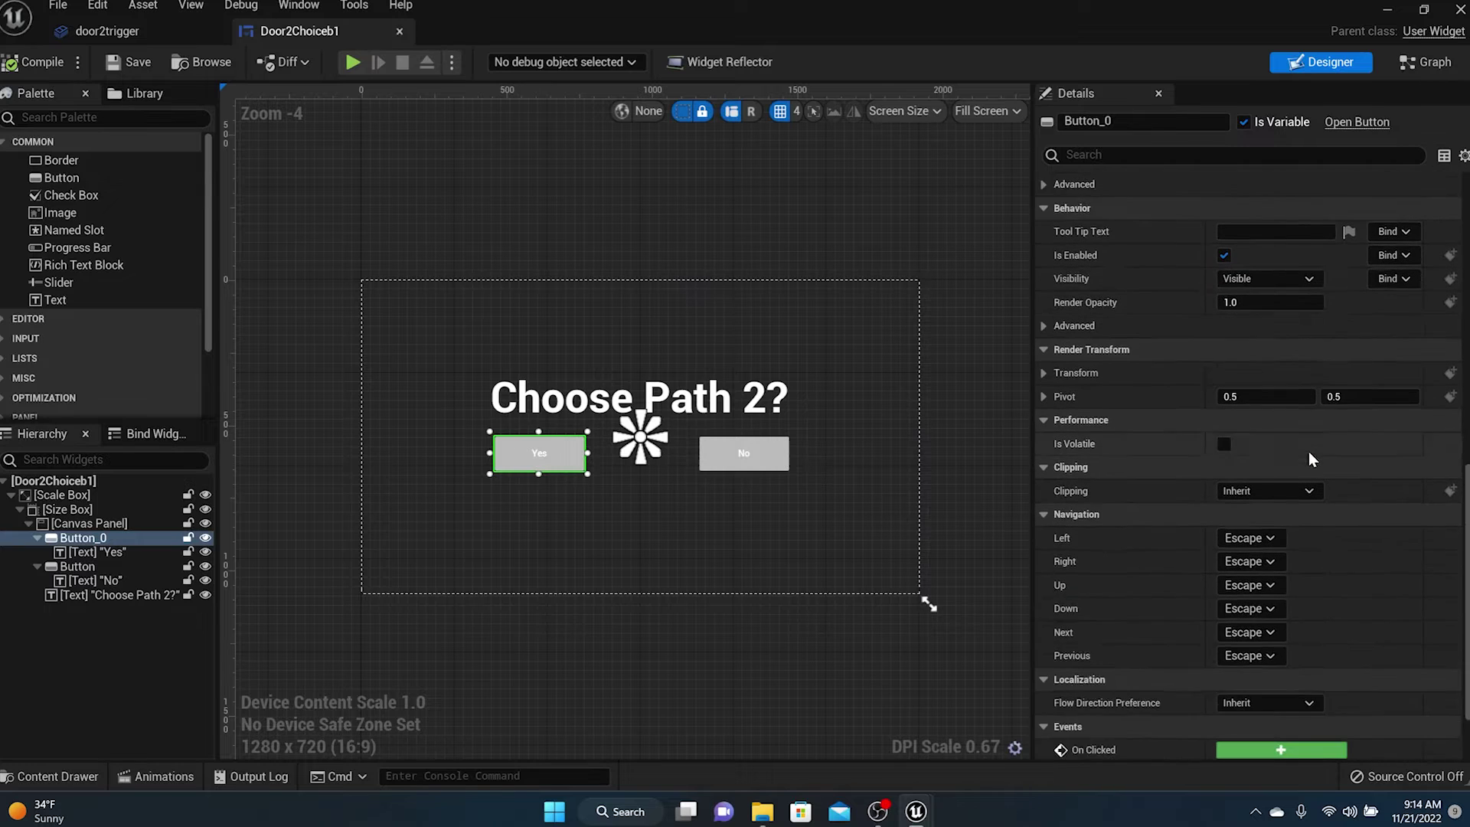
{"action": "left_click", "coordinate": [1234, 675]}
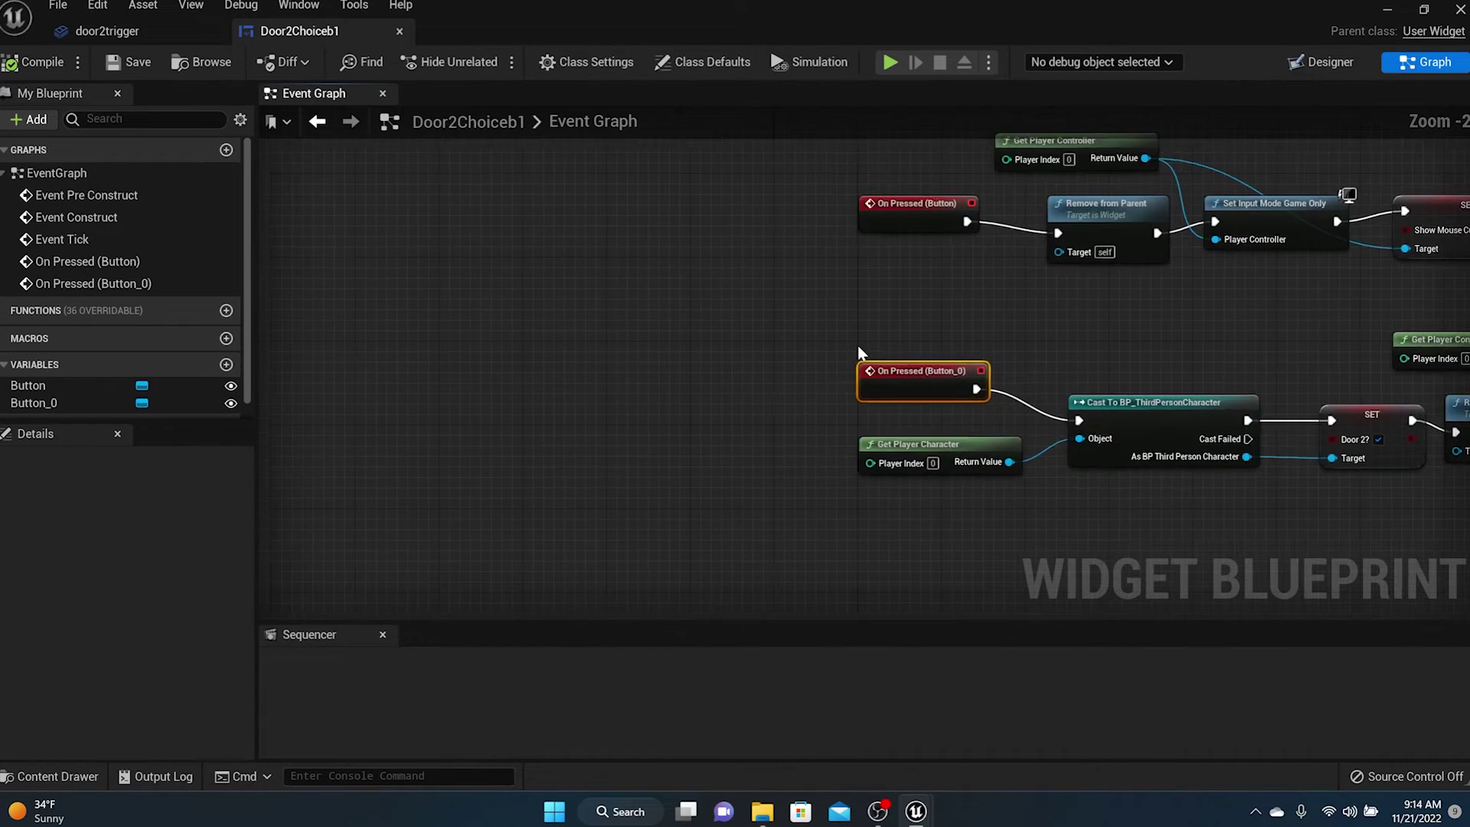
Add a Play Sound at Location node after Destroy Actor at the end of the Yes button's event chain
{"action": "right_click_drag", "start_coordinate": [1058, 341], "coordinate": [603, 340]}
{"action": "scroll", "coordinate": [942, 365], "scroll_direction": "down", "scroll_amount": 2}
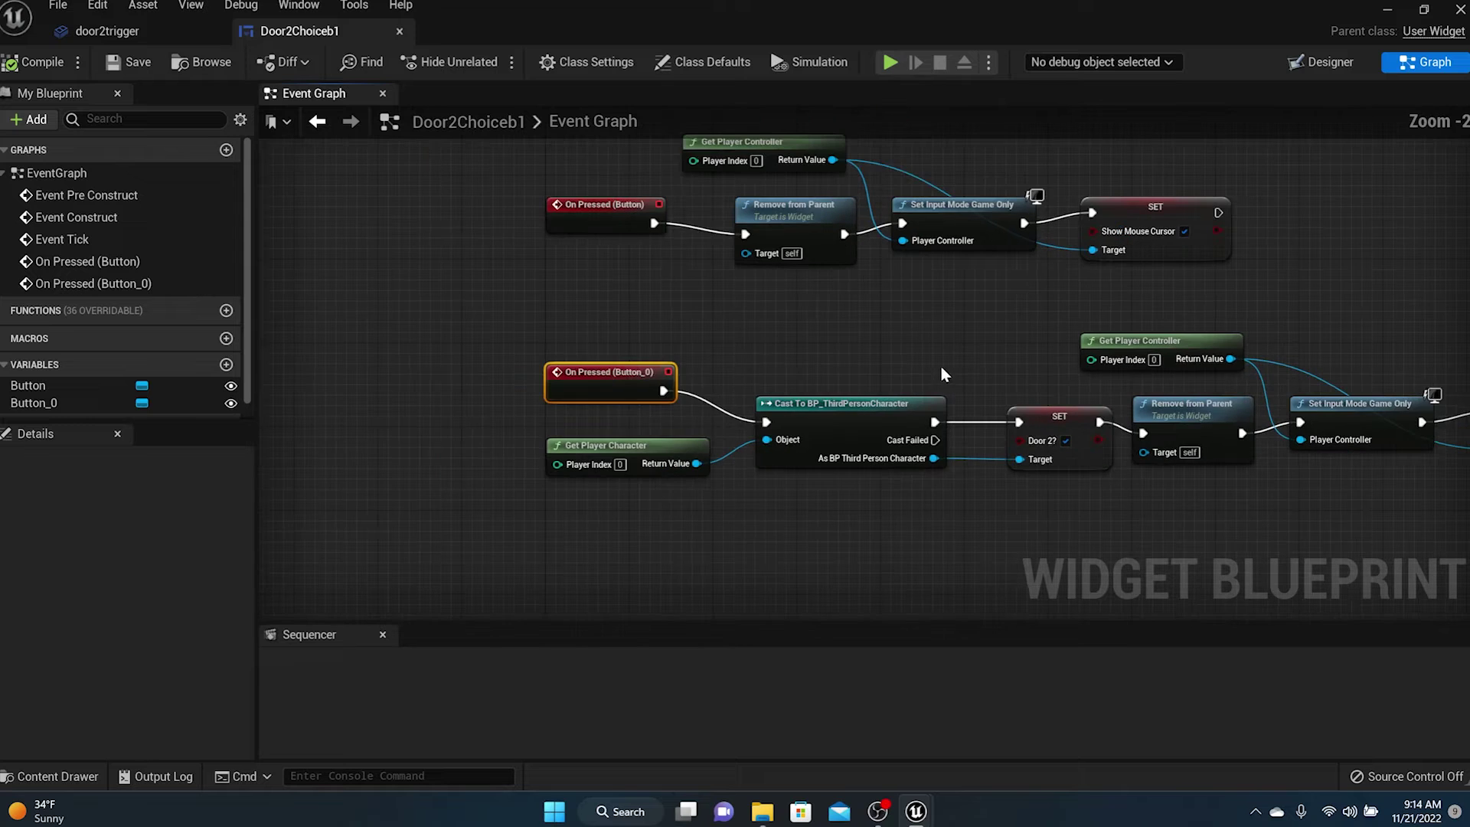
{"action": "right_click_drag", "start_coordinate": [1018, 386], "coordinate": [575, 391]}
{"action": "right_click_drag", "start_coordinate": [1155, 364], "coordinate": [780, 381]}
{"action": "left_click_drag", "start_coordinate": [1159, 442], "coordinate": [1234, 449]}
{"action": "type", "text": "plauso"}
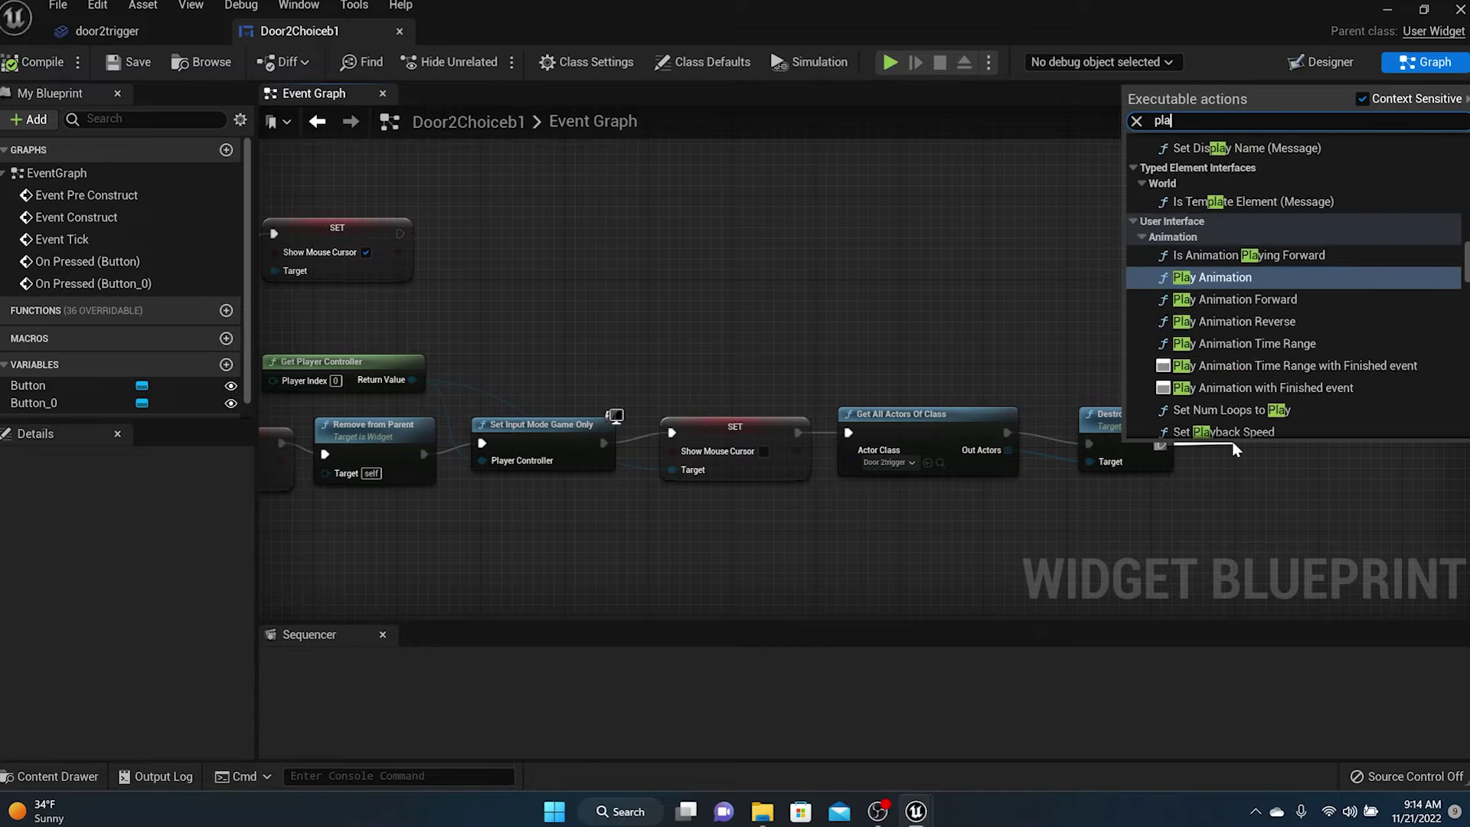
{"action": "key", "text": "BackSpace"}
{"action": "type", "text": "ys"}
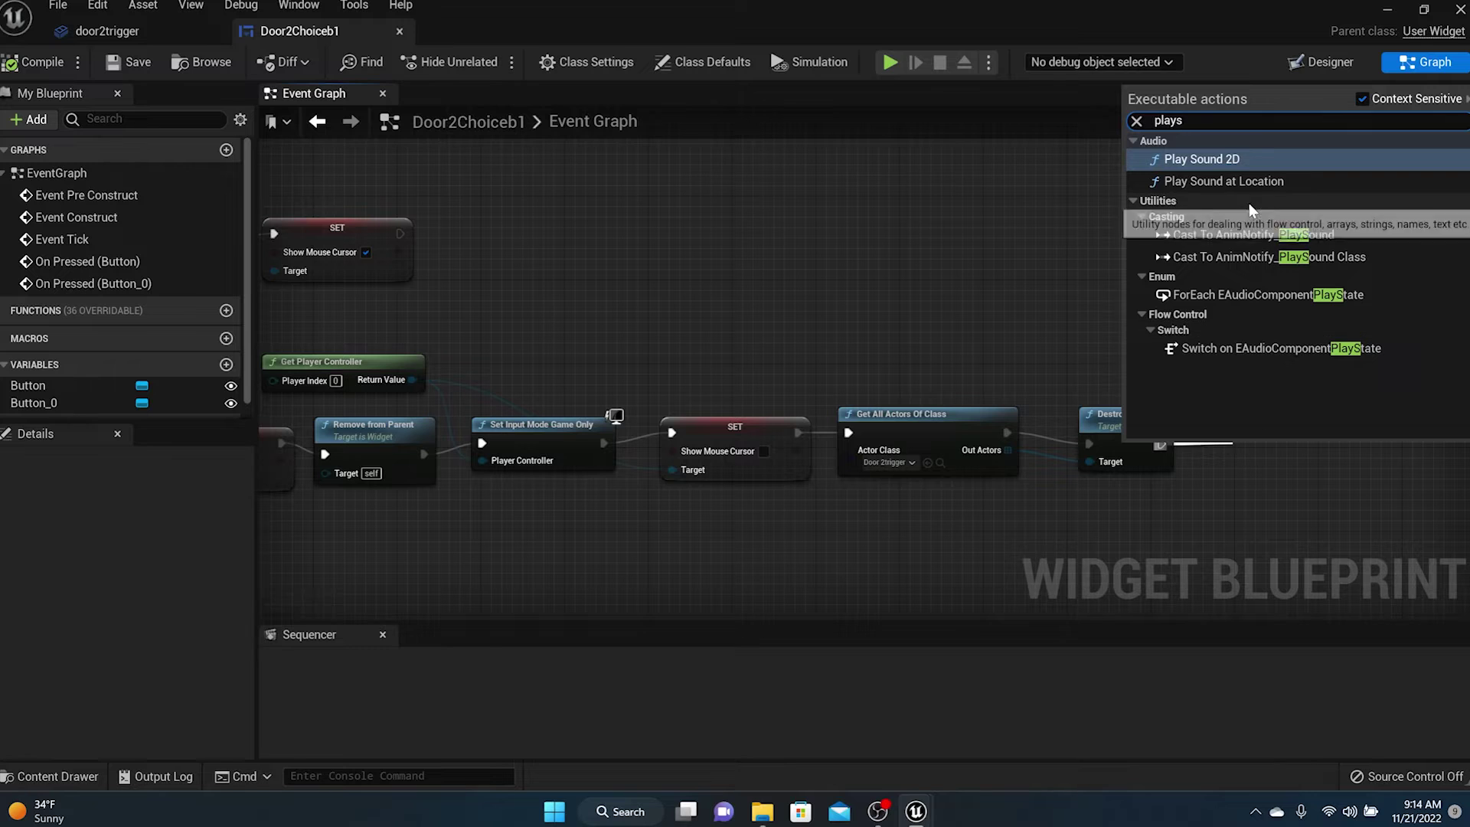
{"action": "left_click", "coordinate": [1249, 182]}
{"action": "left_click_drag", "start_coordinate": [1269, 455], "coordinate": [1269, 414]}
Assign giantdoorfx_Cue as the sound of the Play Sound at Location node
{"action": "left_click", "coordinate": [1286, 463]}
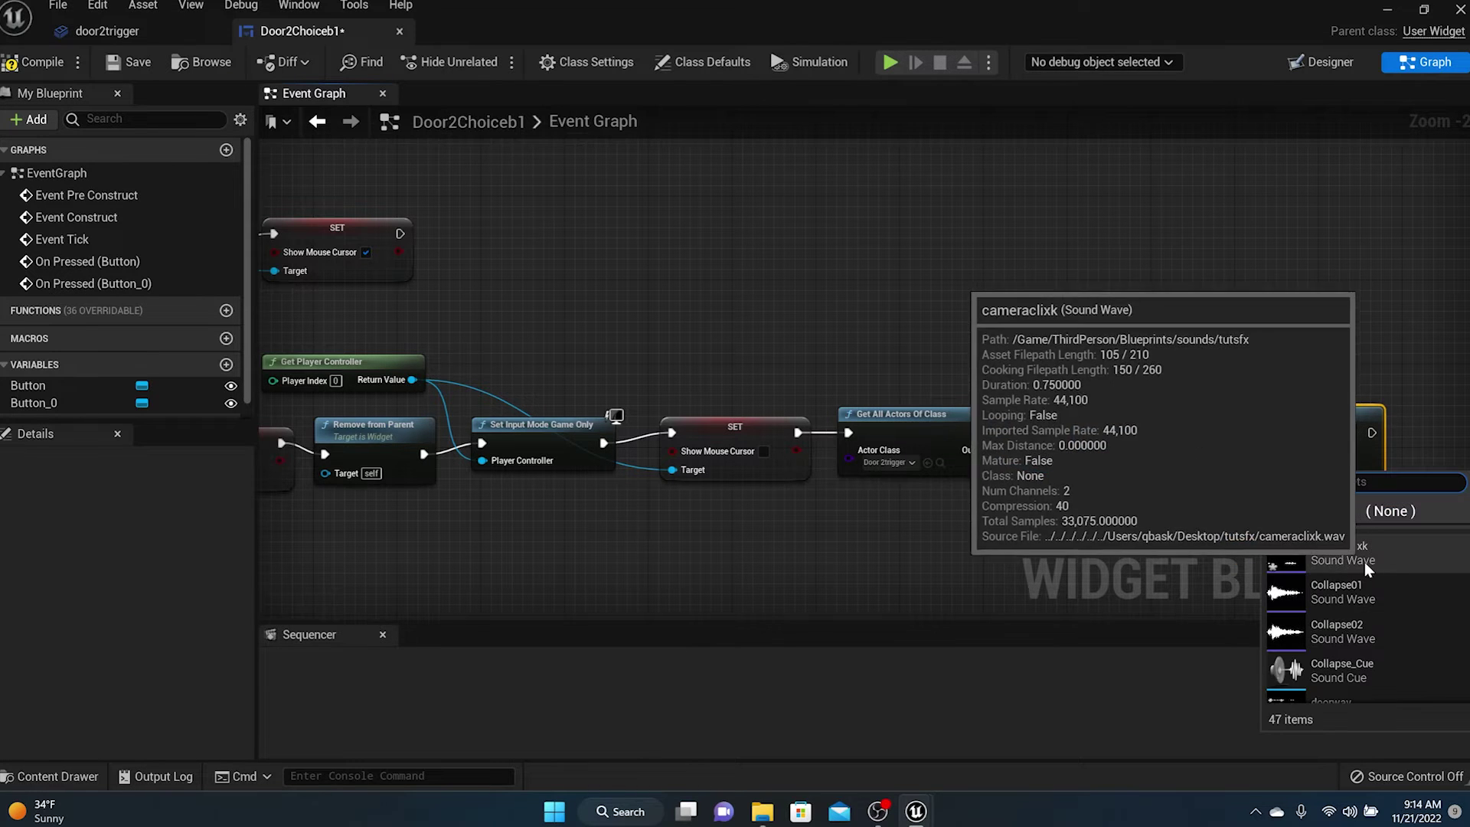
{"action": "scroll", "coordinate": [1364, 564], "scroll_direction": "down", "scroll_amount": 5}
{"action": "scroll", "coordinate": [1363, 570], "scroll_direction": "down", "scroll_amount": 5}
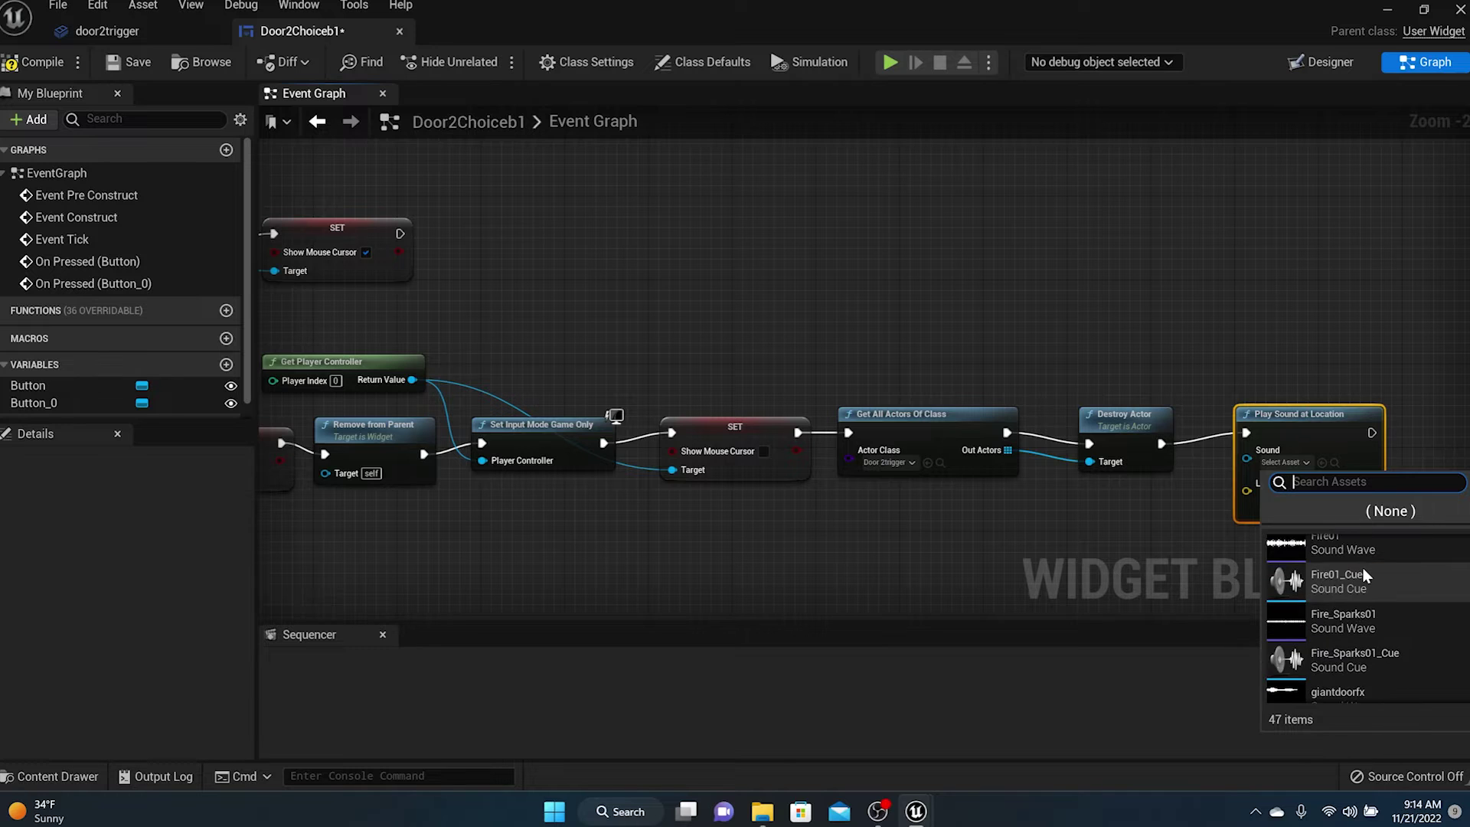
{"action": "left_click", "coordinate": [1349, 626]}
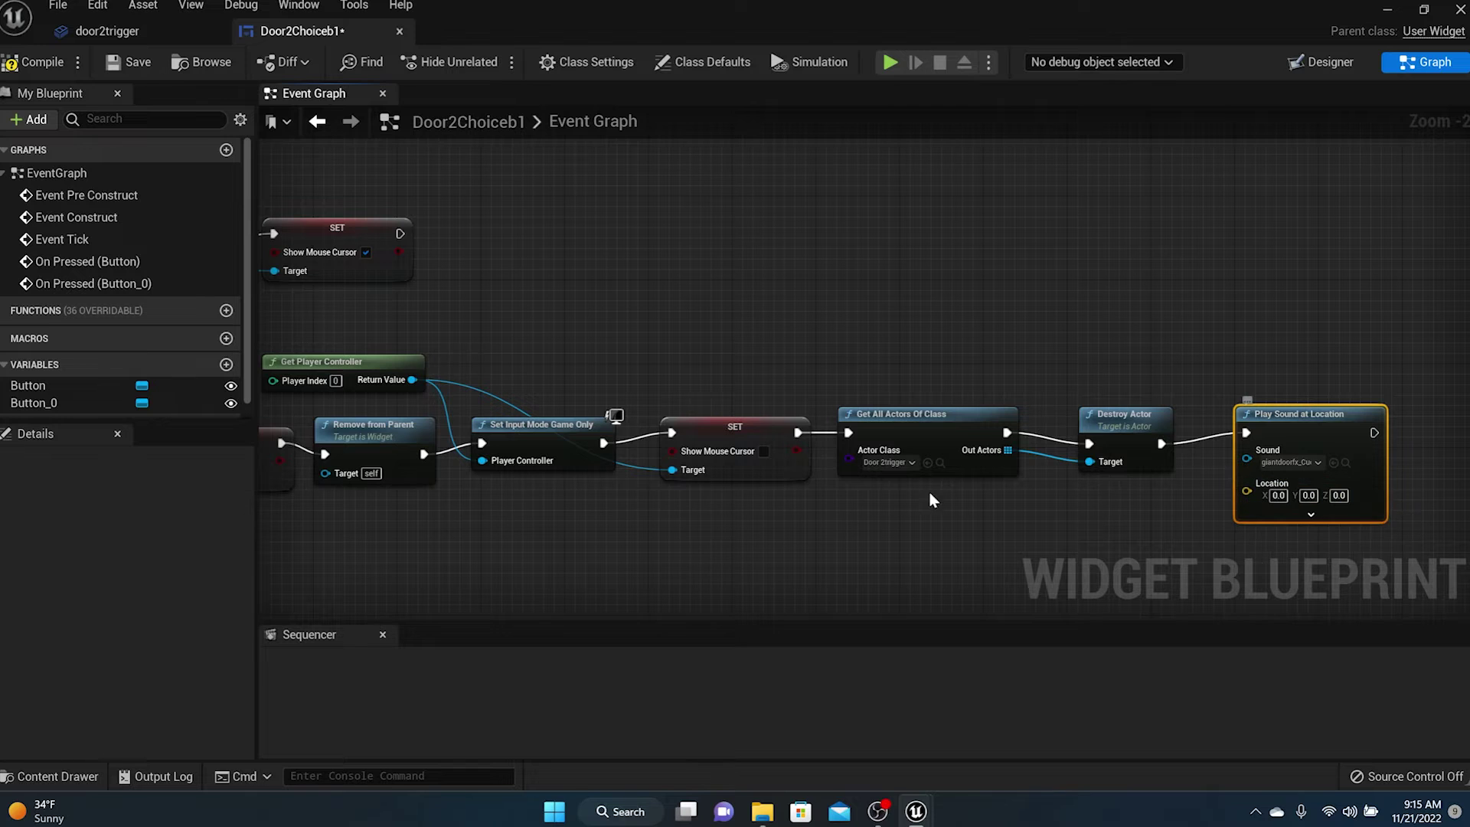
Add a Get Actor Location node targeting the cast's As BP Third Person Character output
{"action": "scroll", "coordinate": [879, 516], "scroll_direction": "down", "scroll_amount": 2}
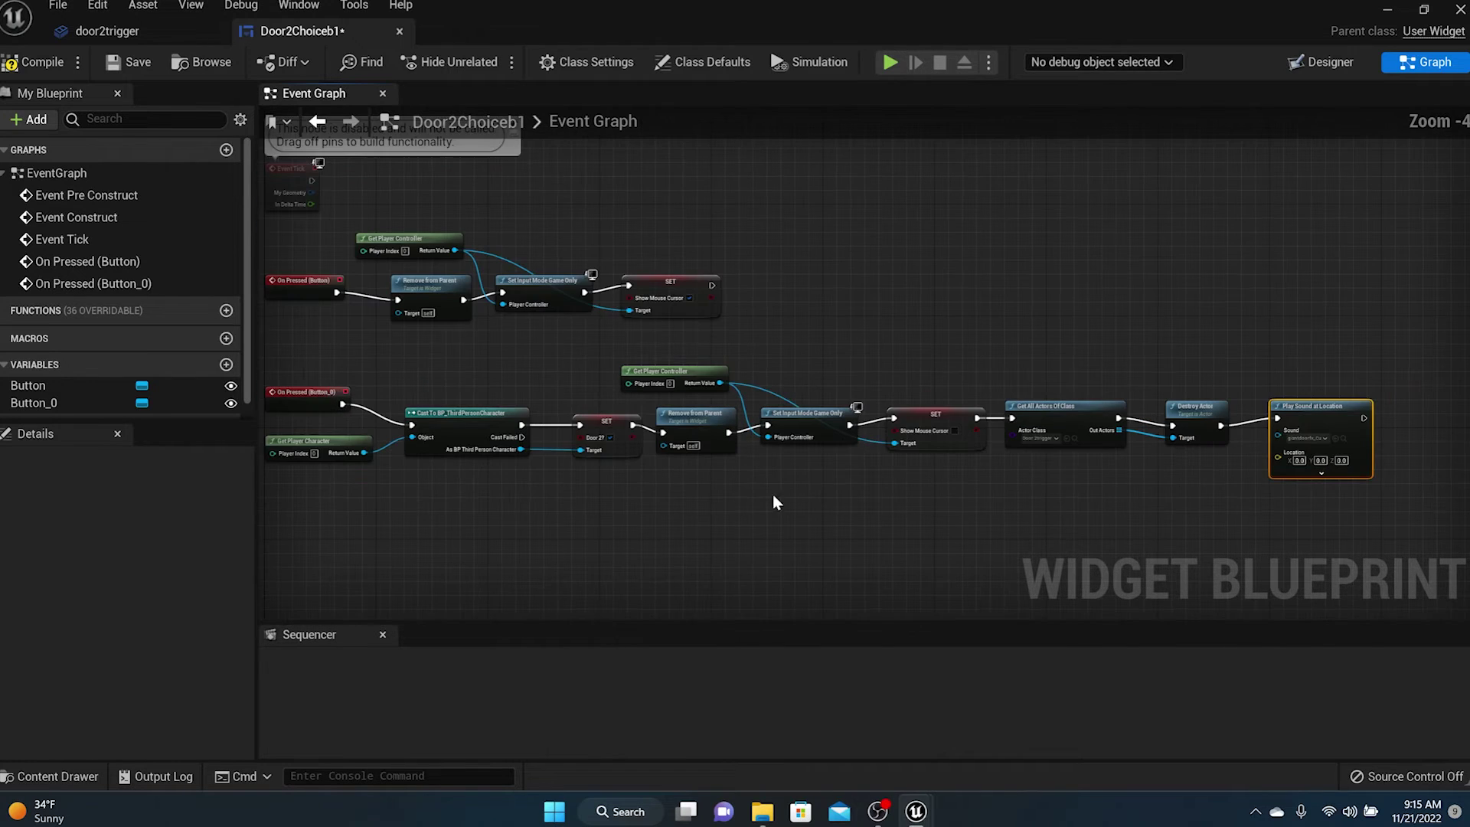
{"action": "left_click_drag", "start_coordinate": [520, 450], "coordinate": [672, 507]}
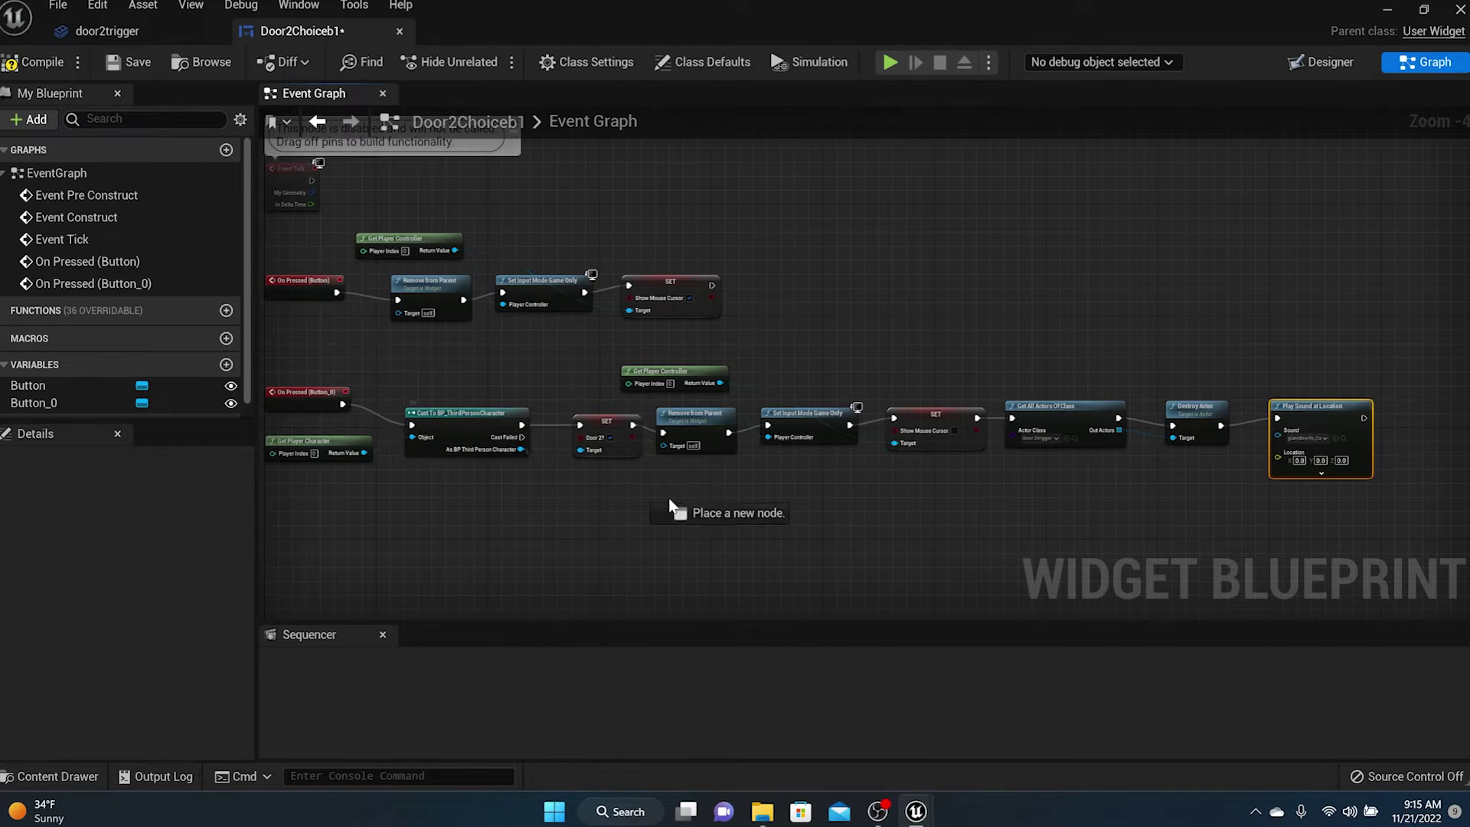
{"action": "left_click_drag", "start_coordinate": [948, 498], "coordinate": [974, 497]}
{"action": "type", "text": "get"}
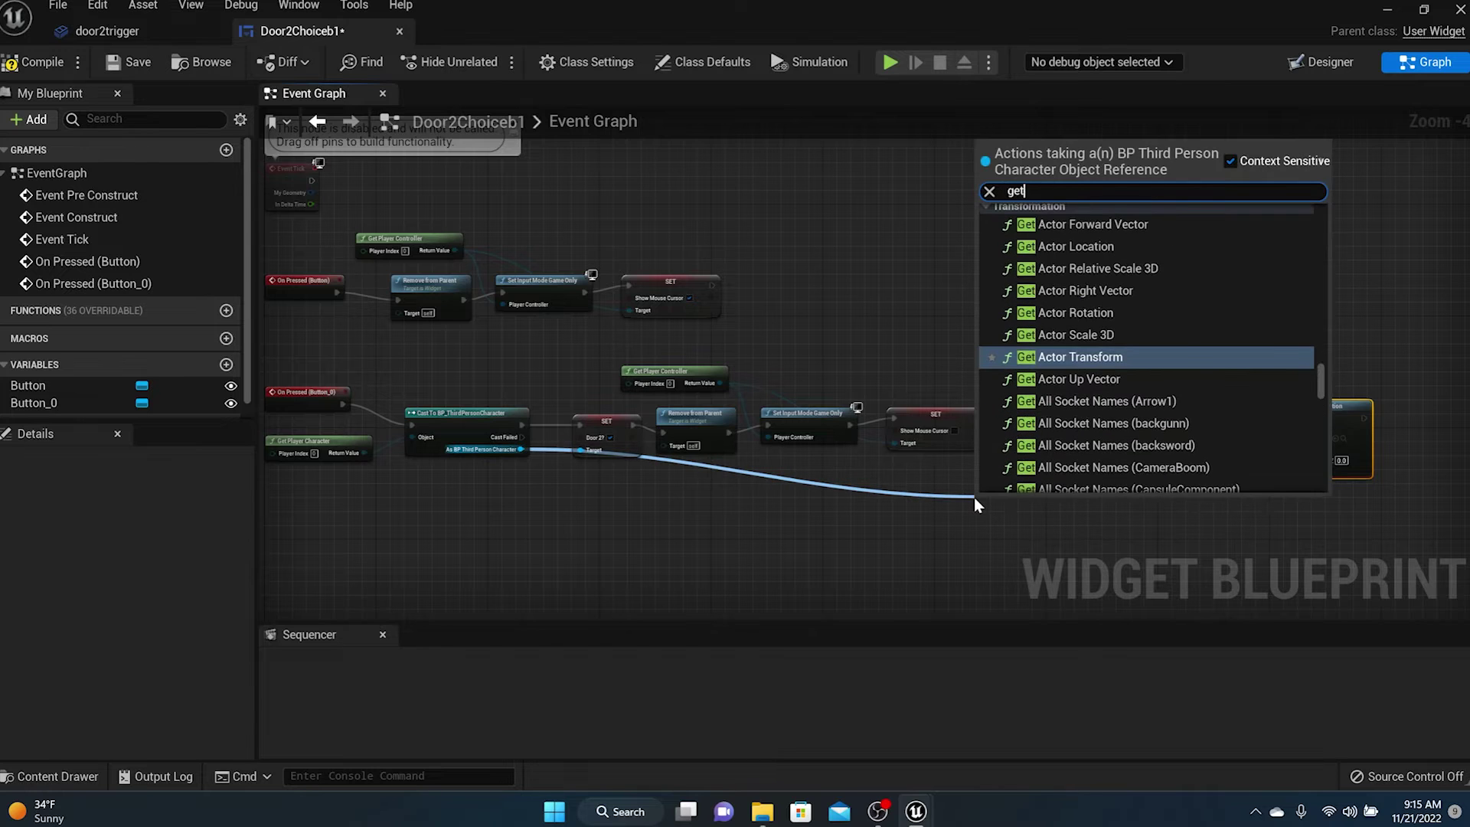
{"action": "type", "text": "act"}
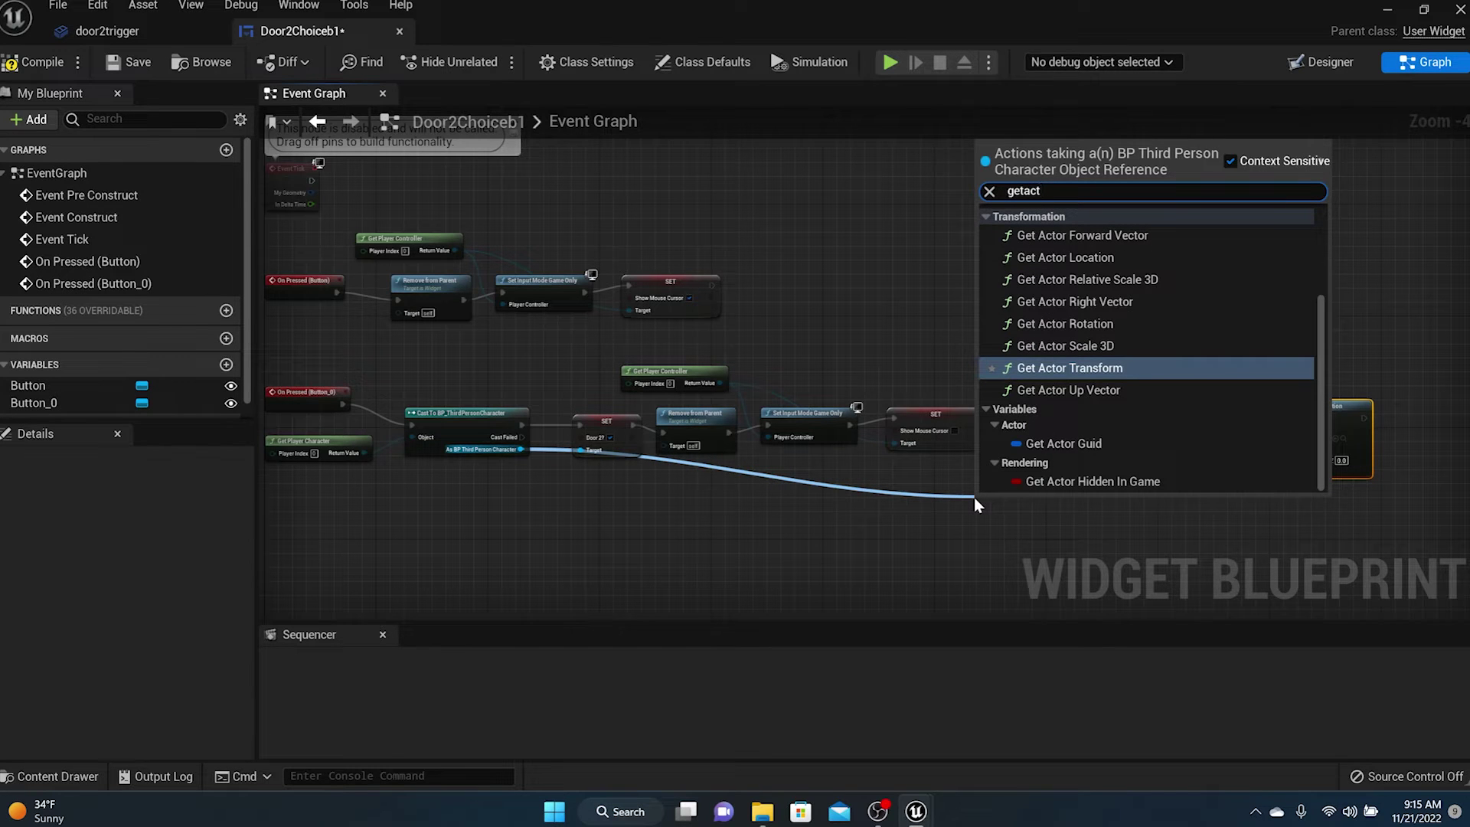
{"action": "type", "text": "orl"}
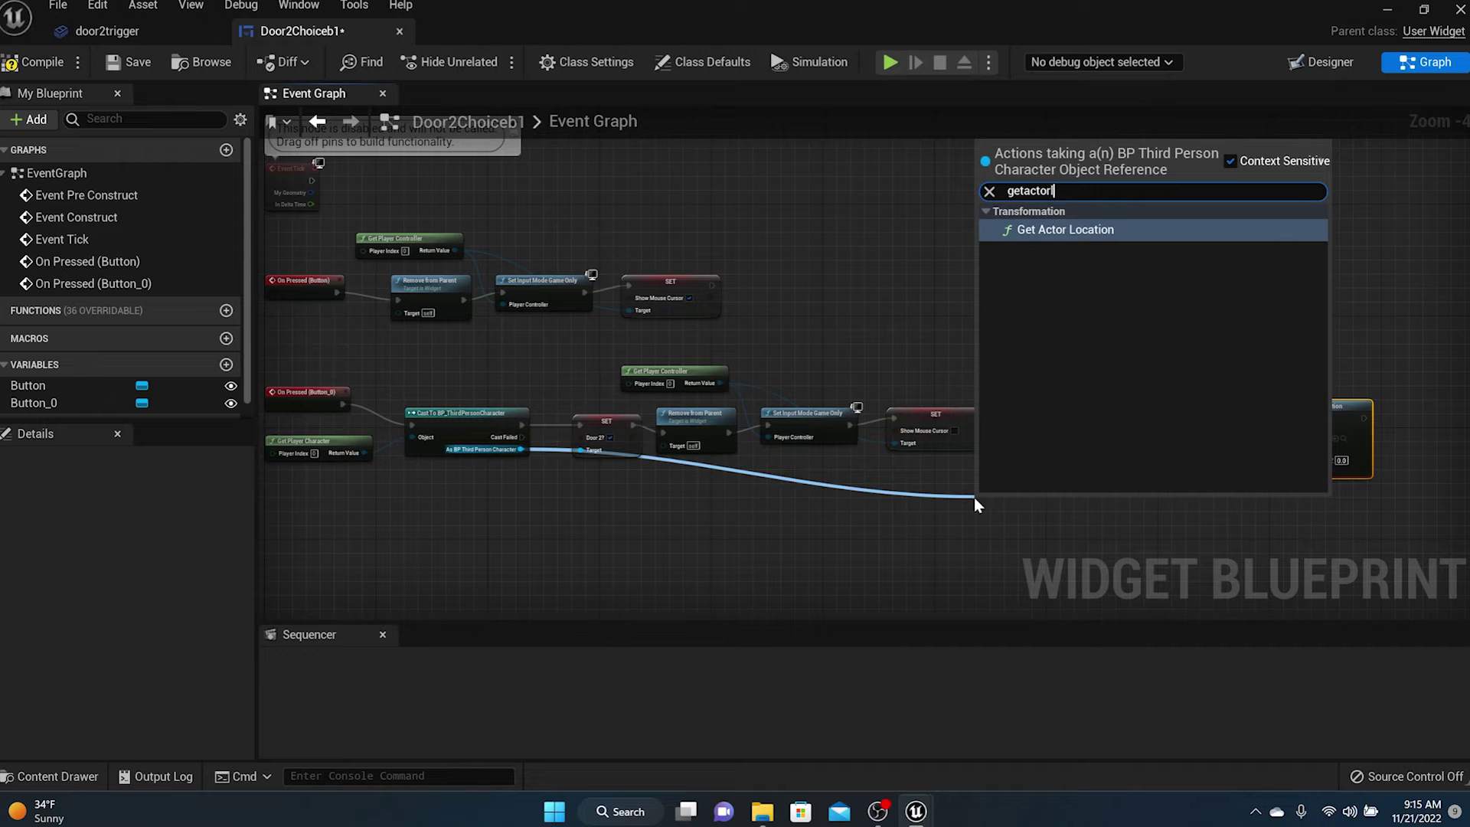
{"action": "type", "text": "o"}
{"action": "key", "text": "Return"}
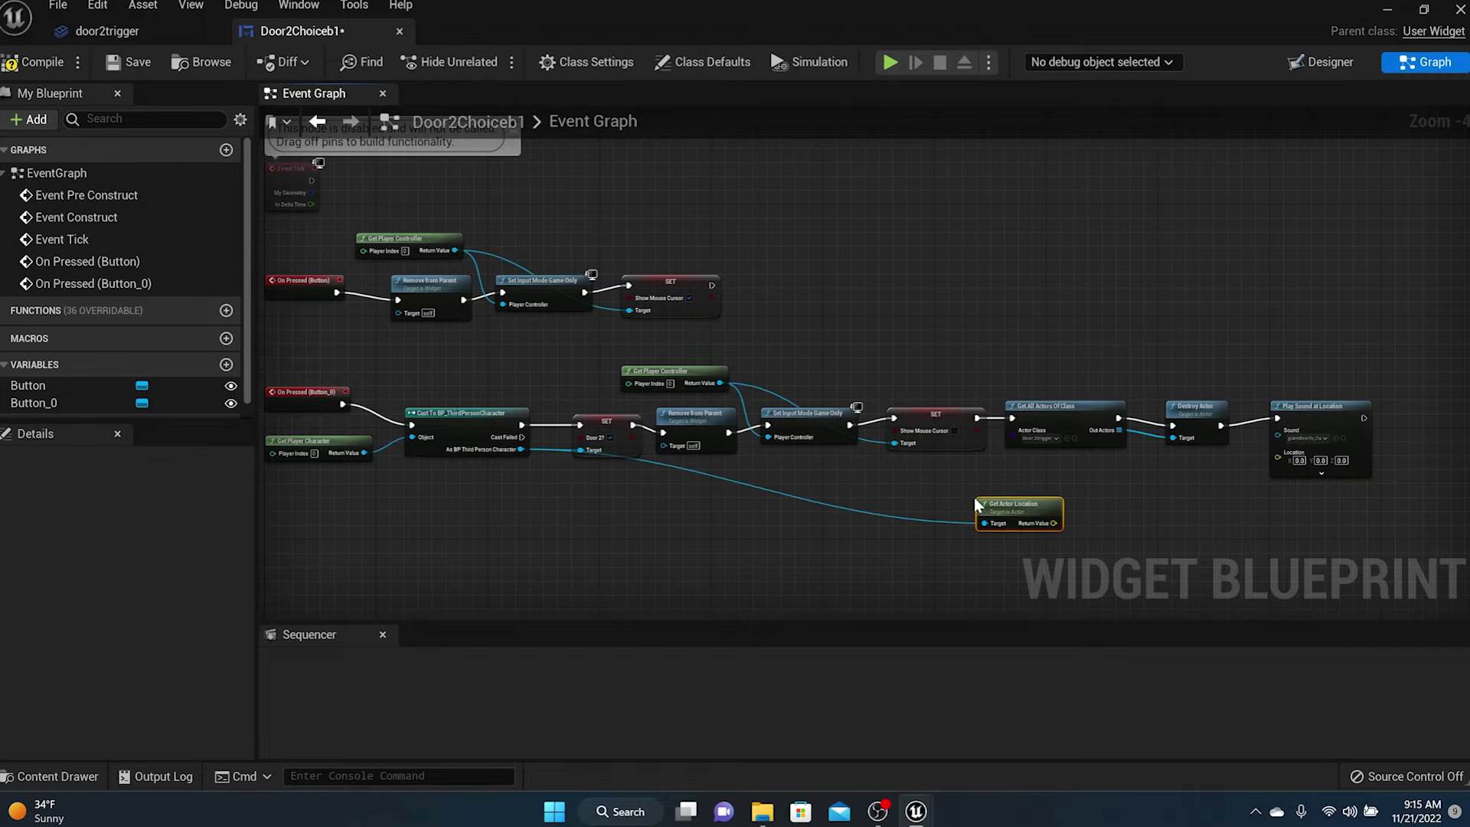
Connect the actor location's Return Value to the sound node's Location, and compile and save Door2Choiceb1
{"action": "left_click_drag", "start_coordinate": [1053, 523], "coordinate": [1280, 453]}
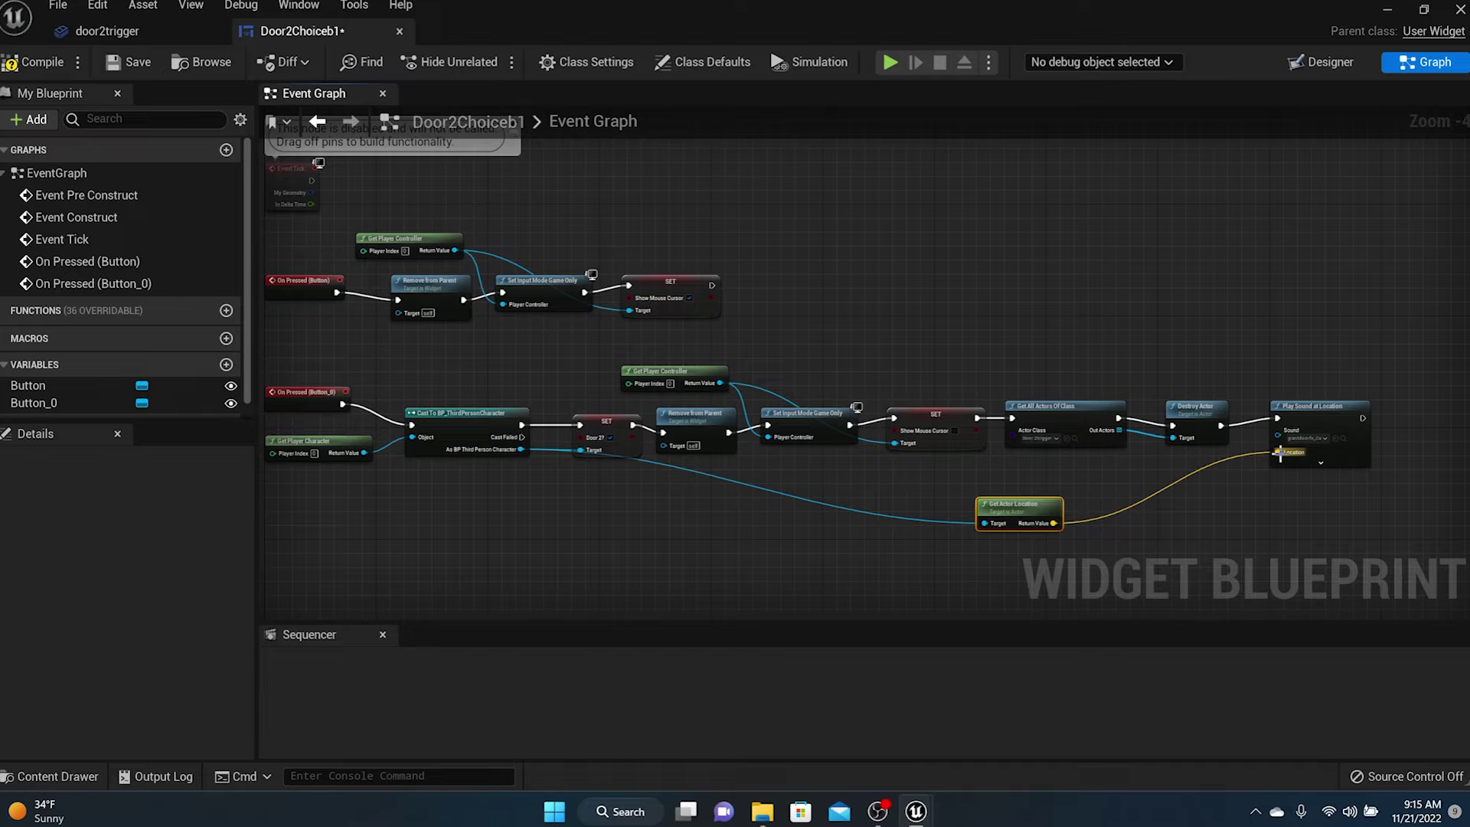
{"action": "left_click", "coordinate": [77, 62]}
{"action": "left_click", "coordinate": [121, 62]}
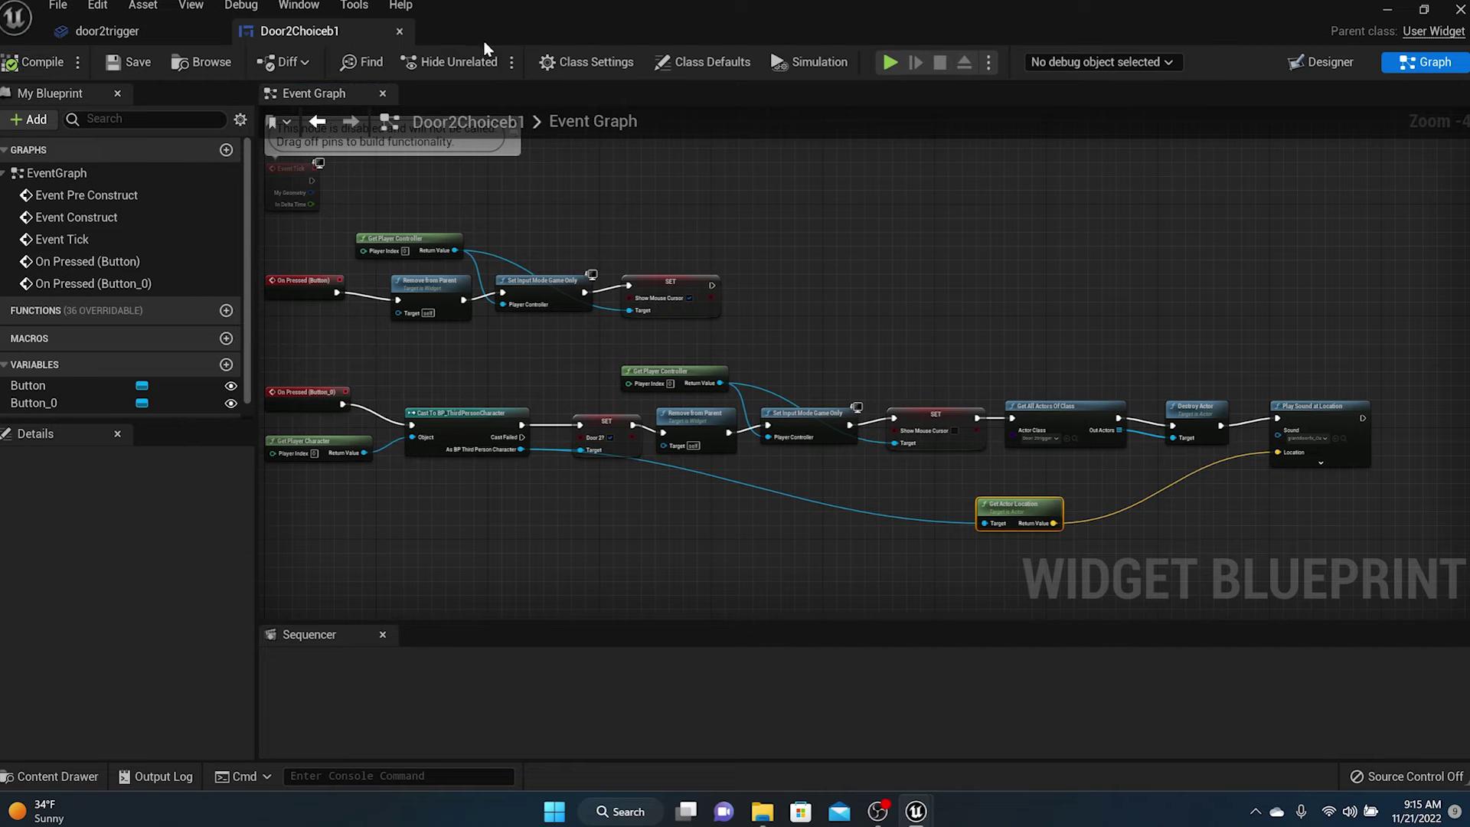
Return to the level and look through the sound assets in ThirdPerson/Blueprints/sounds/tutsfx
{"action": "left_click", "coordinate": [1386, 11]}
{"action": "left_click", "coordinate": [60, 776]}
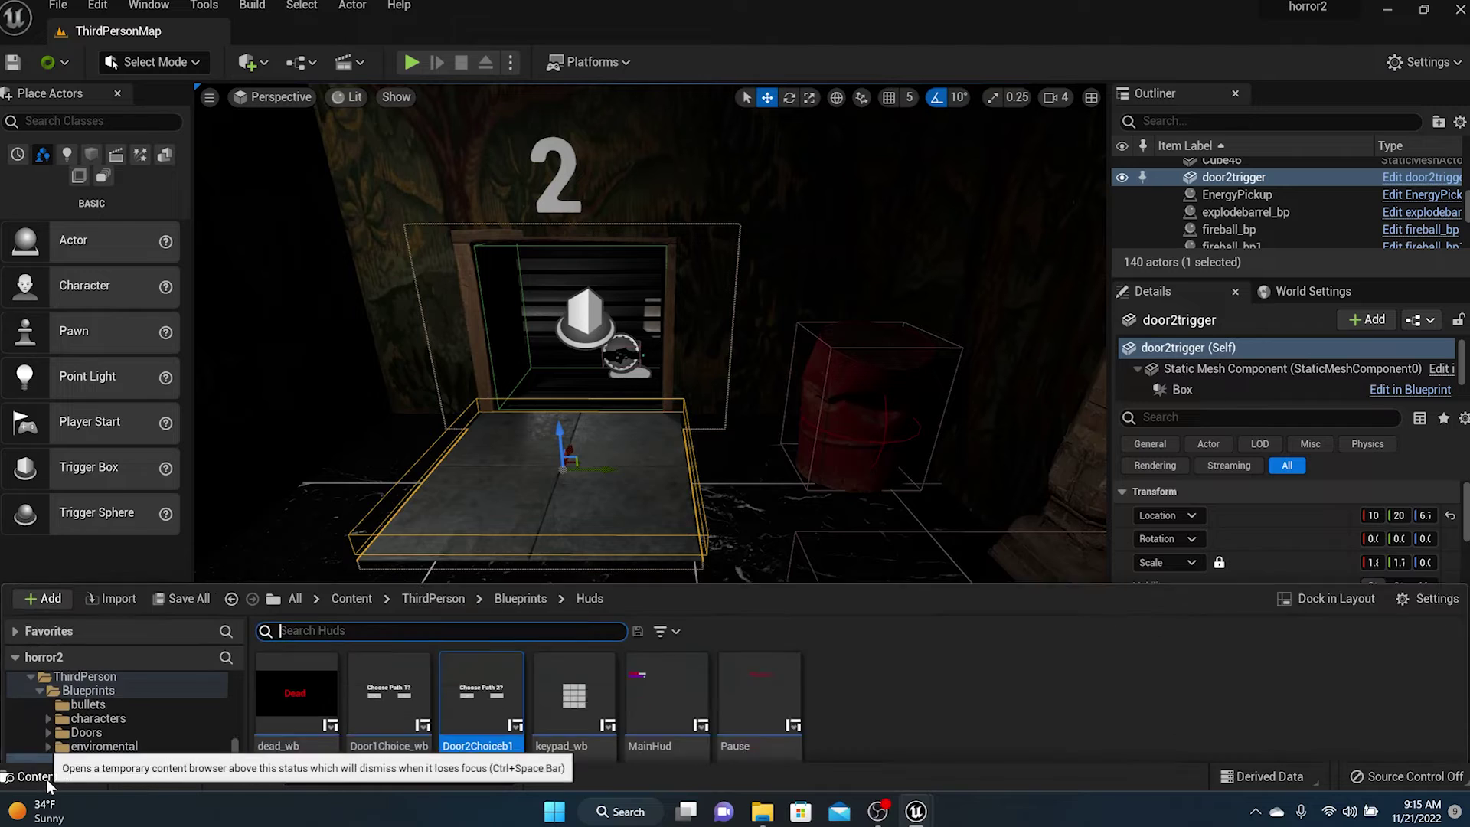
{"action": "left_click", "coordinate": [420, 497]}
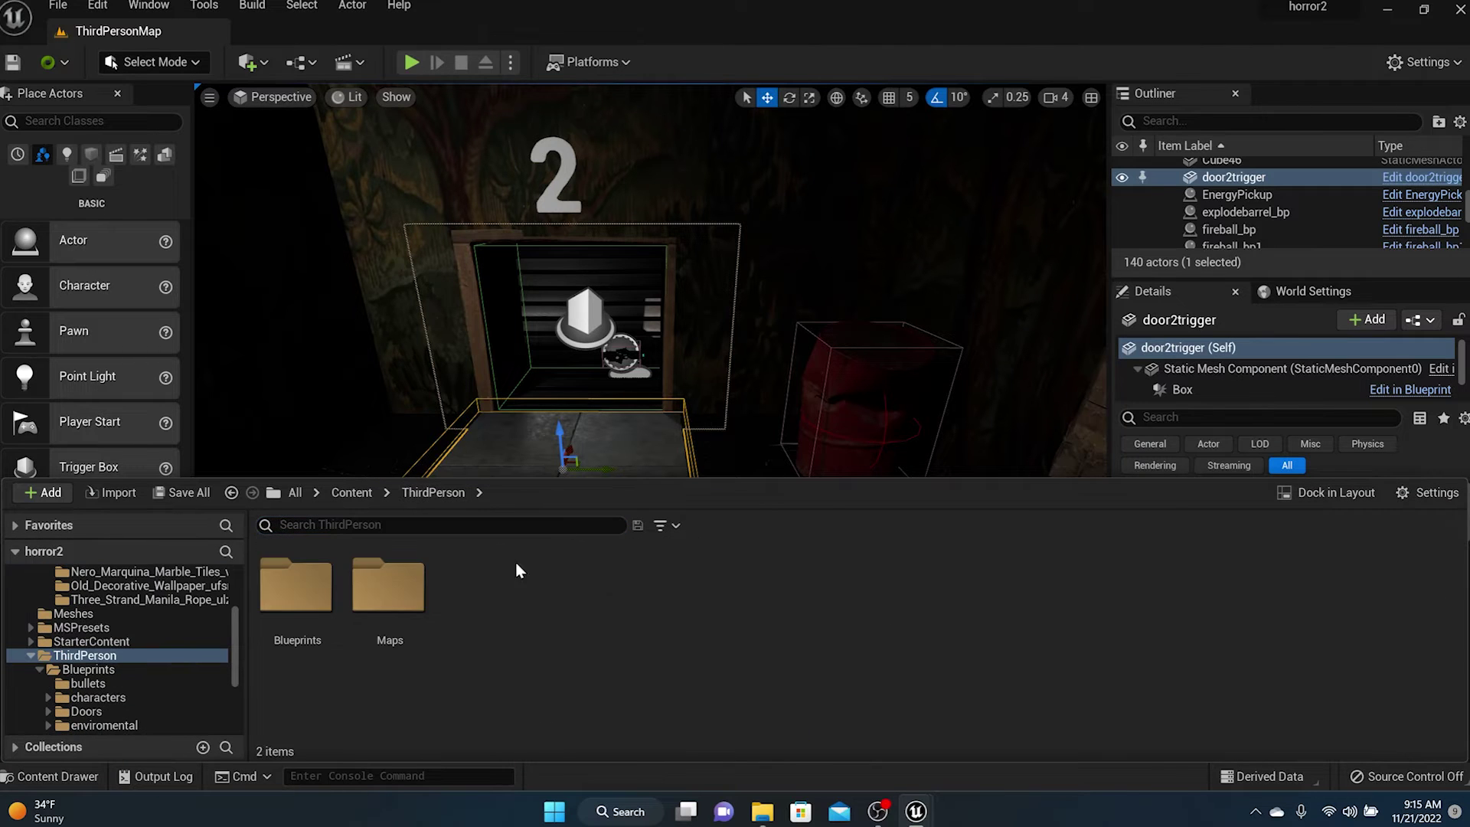
{"action": "double_click", "coordinate": [296, 586]}
{"action": "double_click", "coordinate": [1201, 589]}
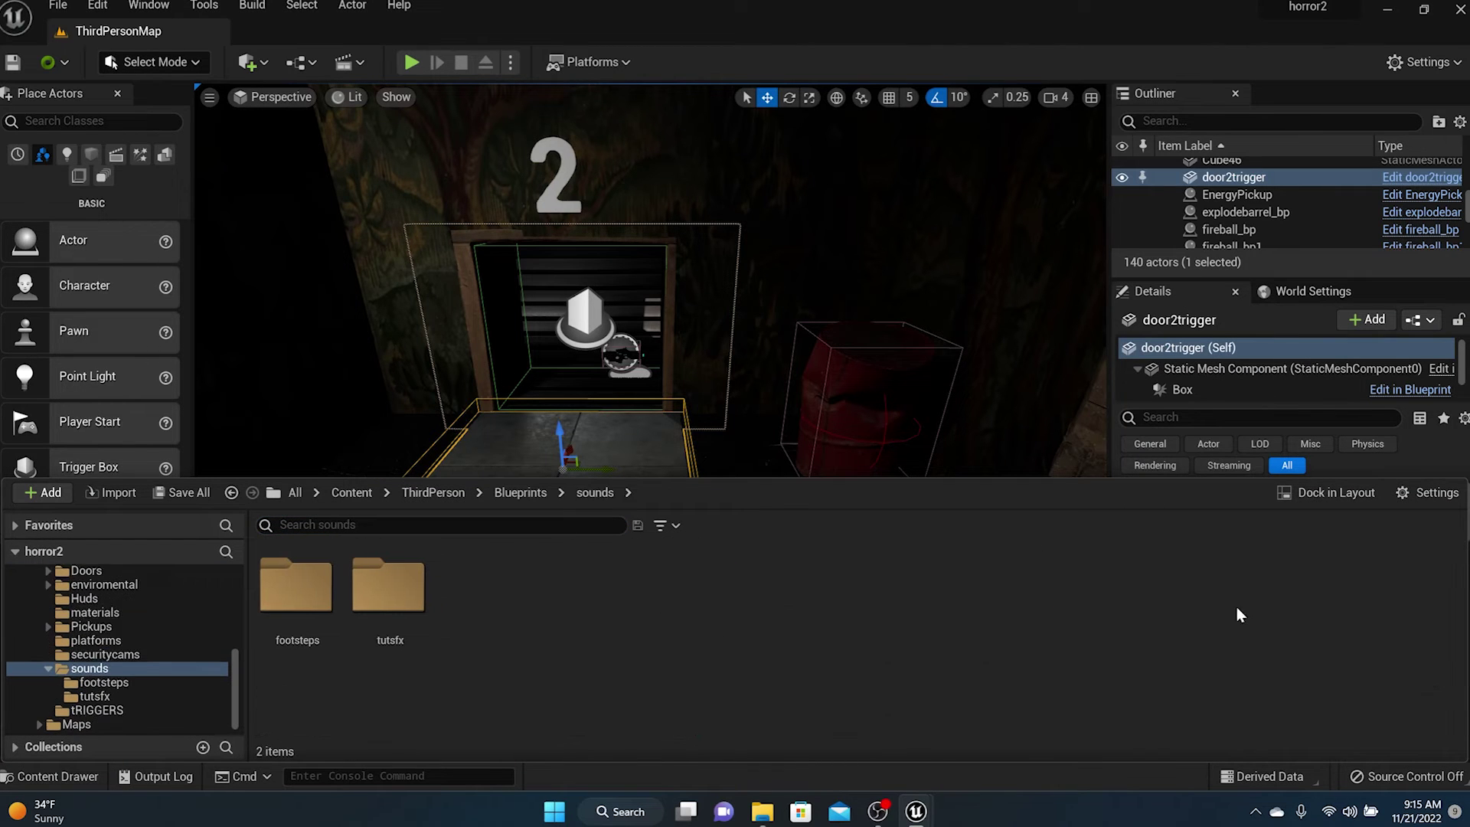
{"action": "left_click", "coordinate": [376, 602]}
{"action": "double_click", "coordinate": [379, 605]}
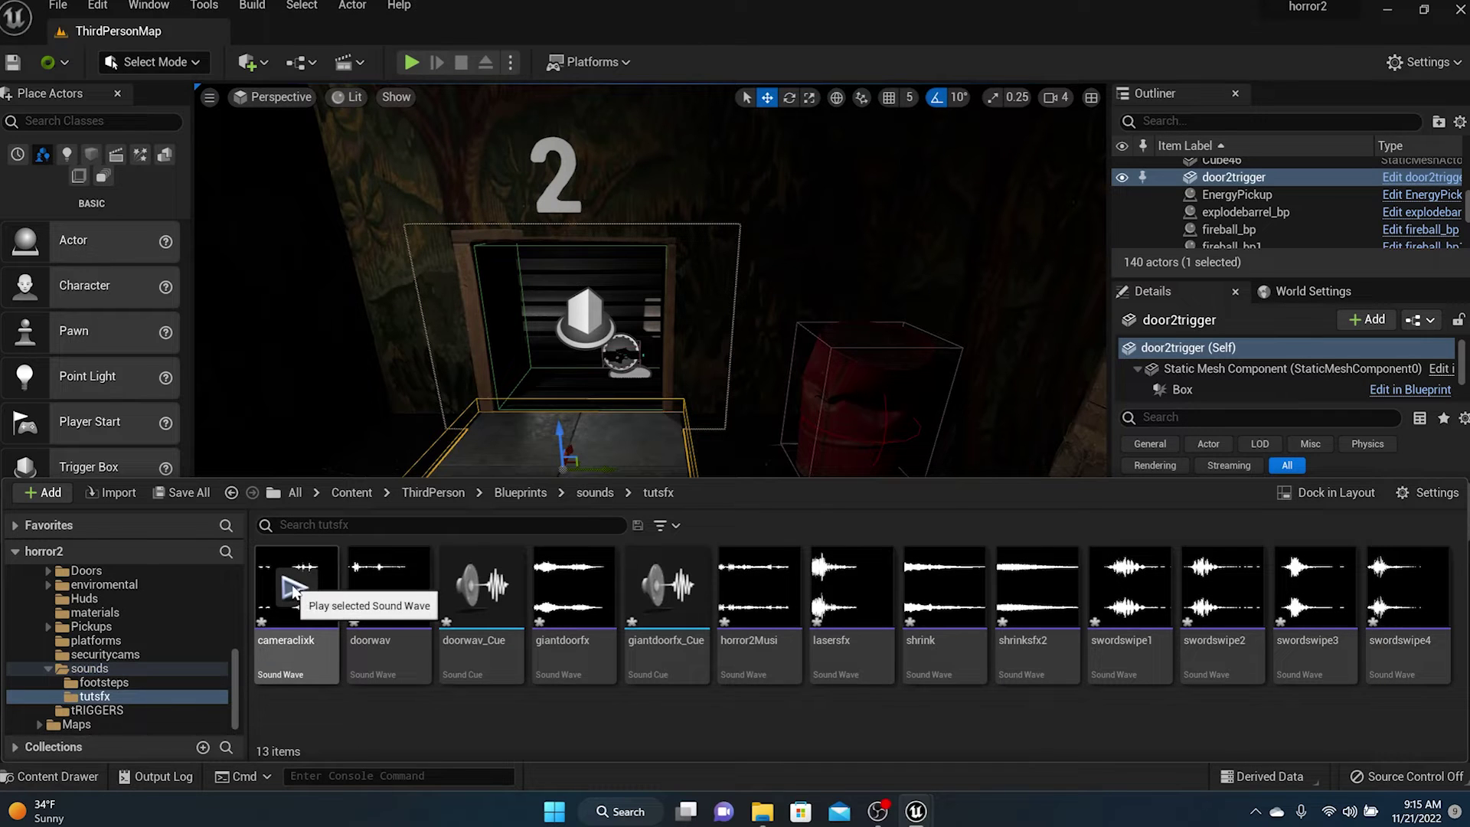
Select the firstcheckpoint trigger box in the red room and open its blueprint
{"action": "right_click_drag", "start_coordinate": [518, 363], "coordinate": [827, 356]}
{"action": "scroll", "coordinate": [484, 385], "scroll_direction": "up", "scroll_amount": 7}
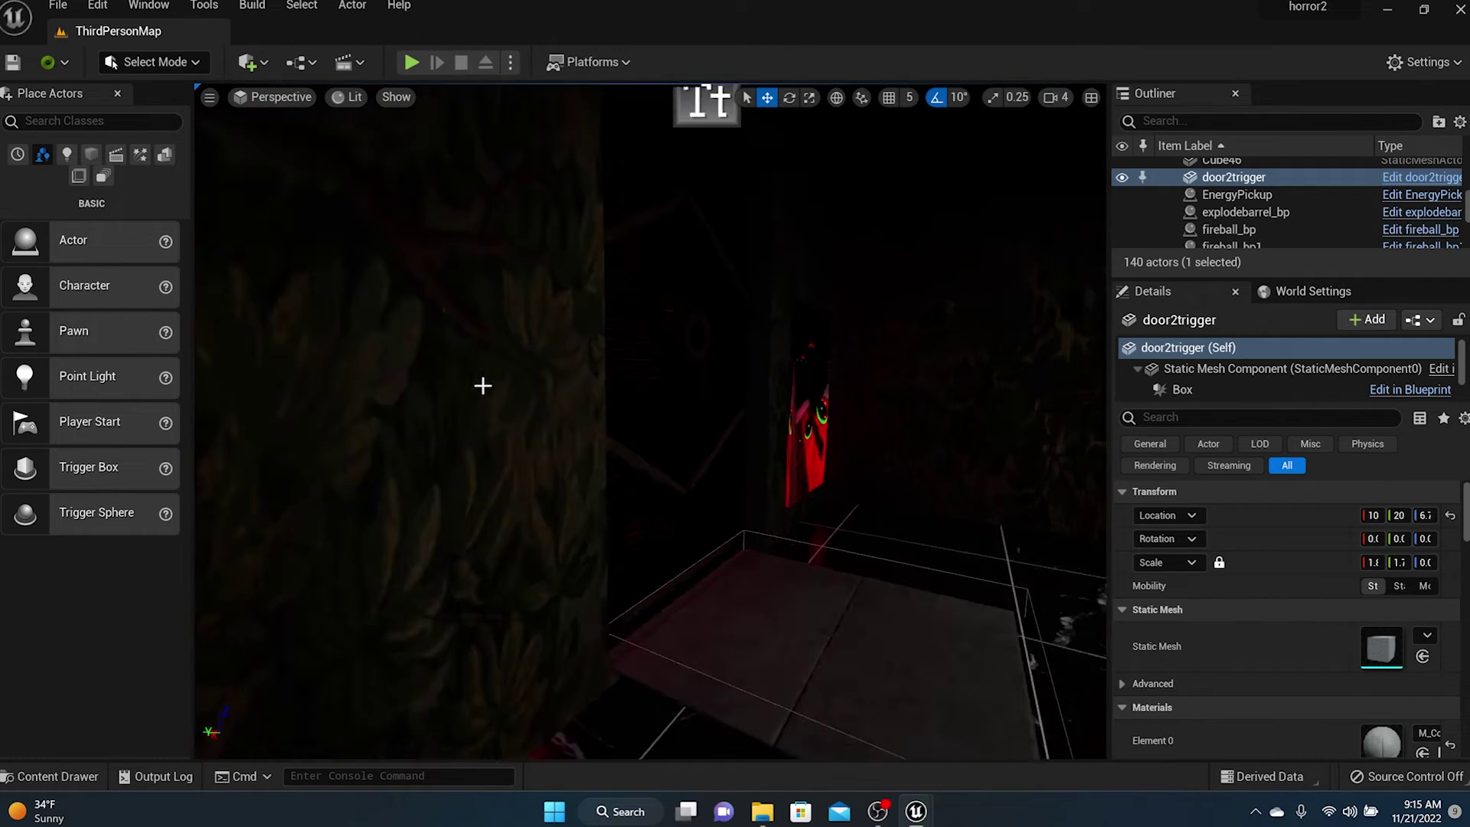
{"action": "right_click_drag", "start_coordinate": [484, 384], "coordinate": [566, 436]}
{"action": "scroll", "coordinate": [485, 385], "scroll_direction": "down", "scroll_amount": 3}
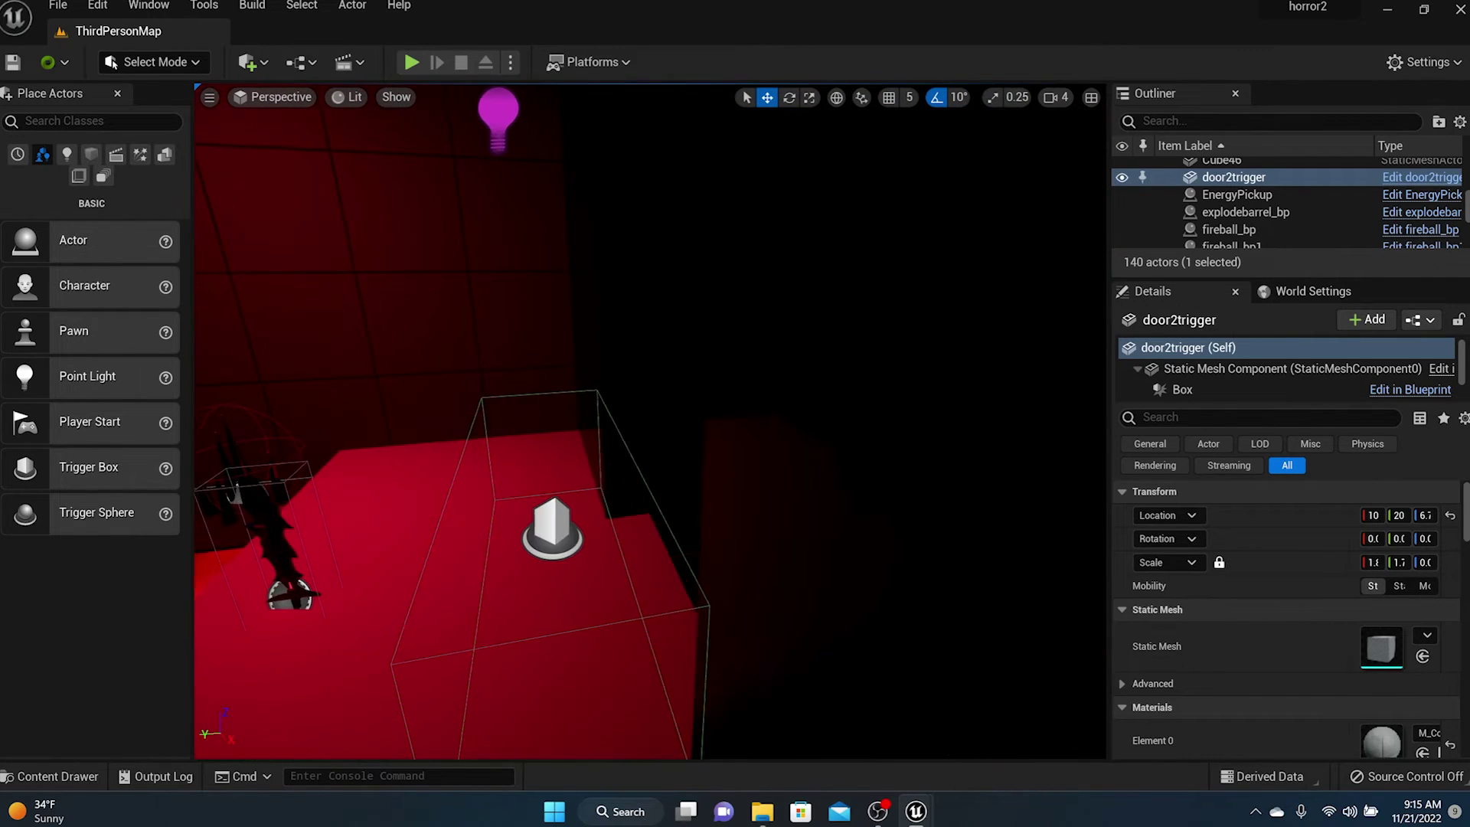
{"action": "mouse_move", "coordinate": [485, 384]}
{"action": "right_mouse_down"}
{"action": "mouse_move", "coordinate": [330, 425]}
{"action": "mouse_move", "coordinate": [478, 352]}
{"action": "mouse_move", "coordinate": [383, 386]}
{"action": "mouse_move", "coordinate": [381, 348]}
{"action": "mouse_move", "coordinate": [593, 378]}
{"action": "mouse_move", "coordinate": [474, 406]}
{"action": "mouse_move", "coordinate": [476, 367]}
{"action": "right_mouse_up"}
{"action": "scroll", "coordinate": [489, 371], "scroll_direction": "down", "scroll_amount": 3}
{"action": "scroll", "coordinate": [496, 372], "scroll_direction": "down", "scroll_amount": 3}
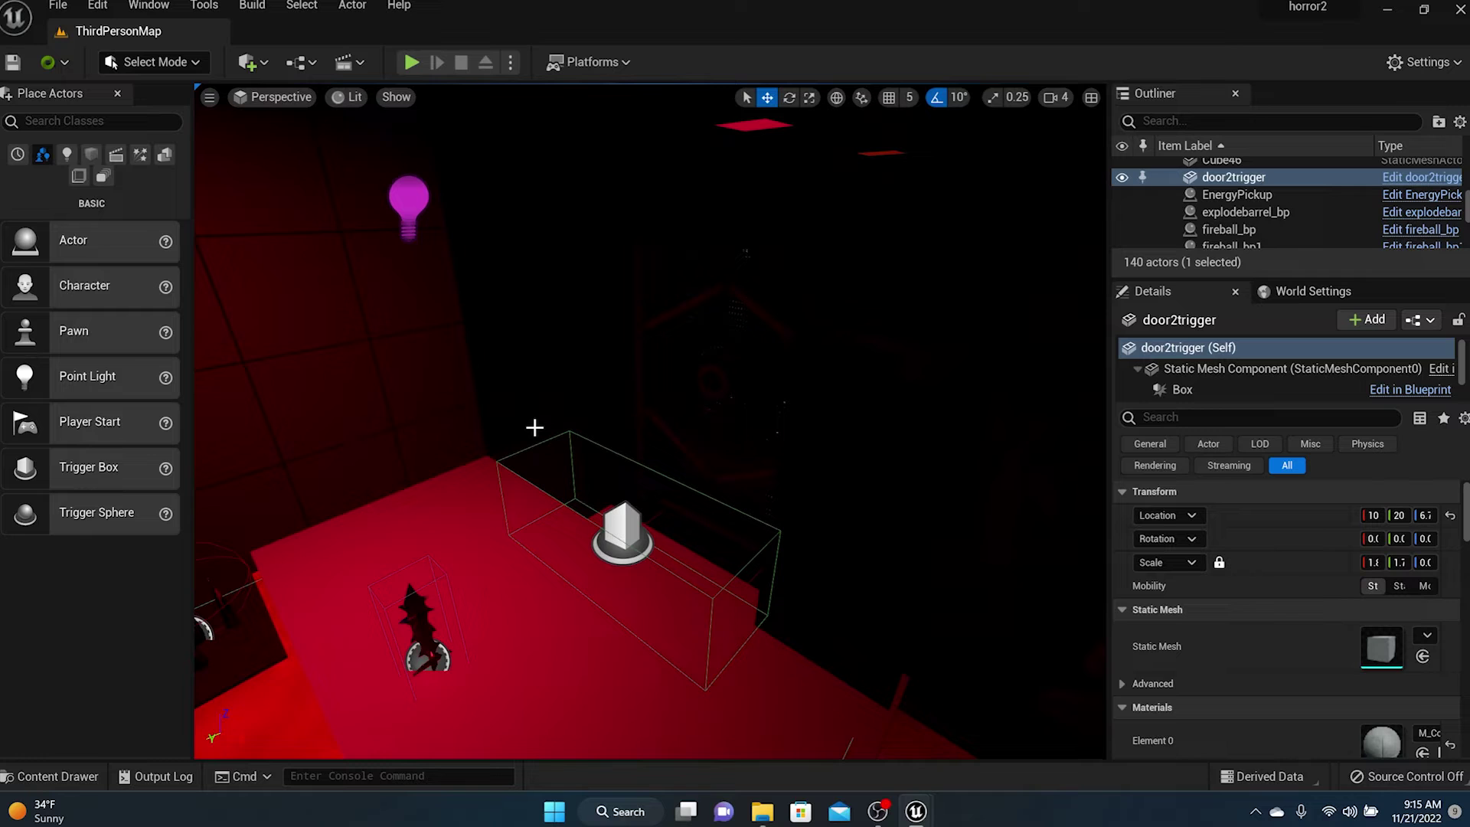
{"action": "left_click", "coordinate": [623, 511]}
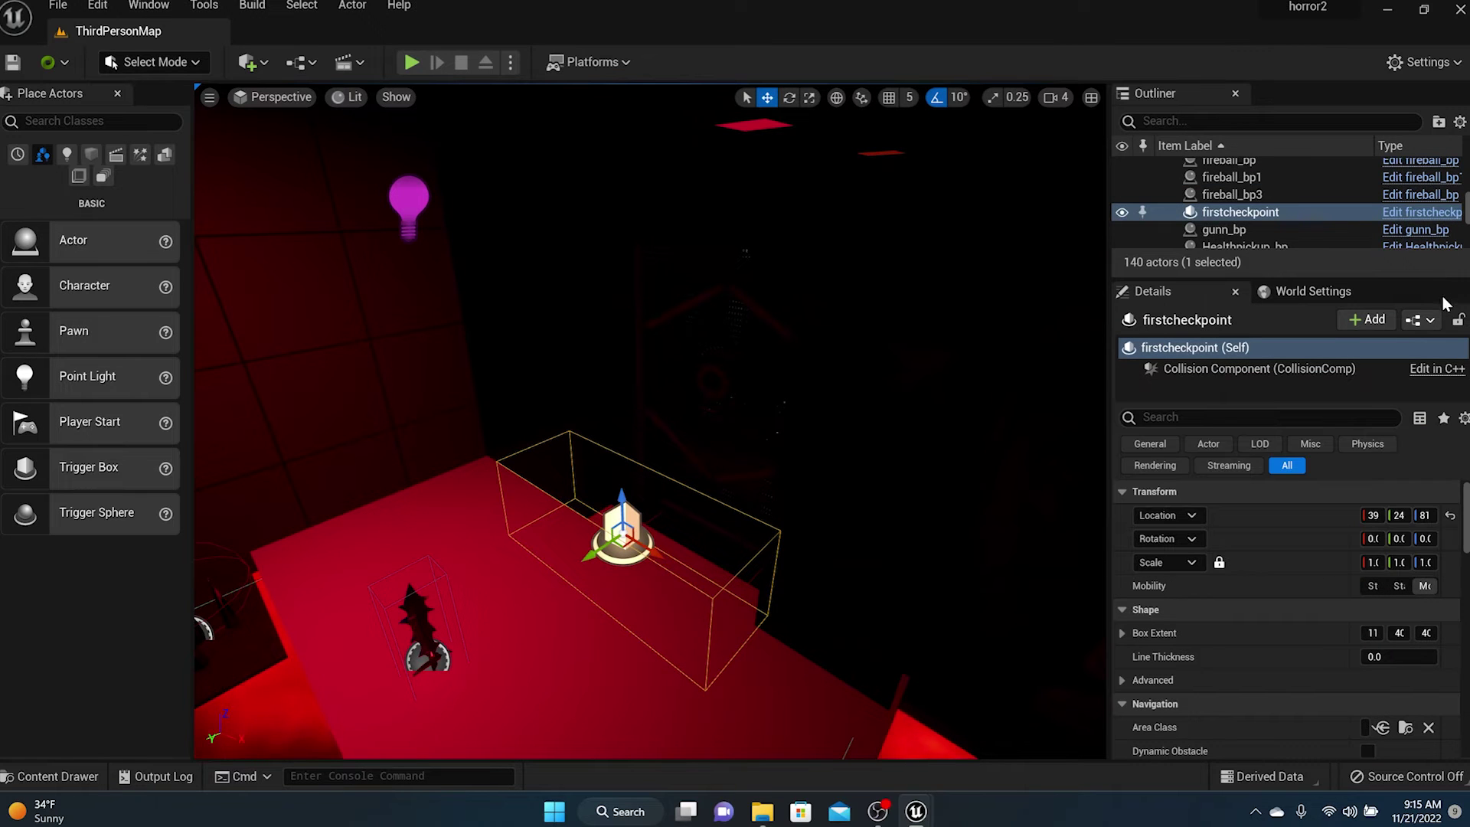
{"action": "left_click", "coordinate": [1419, 319]}
{"action": "left_click", "coordinate": [1294, 368]}
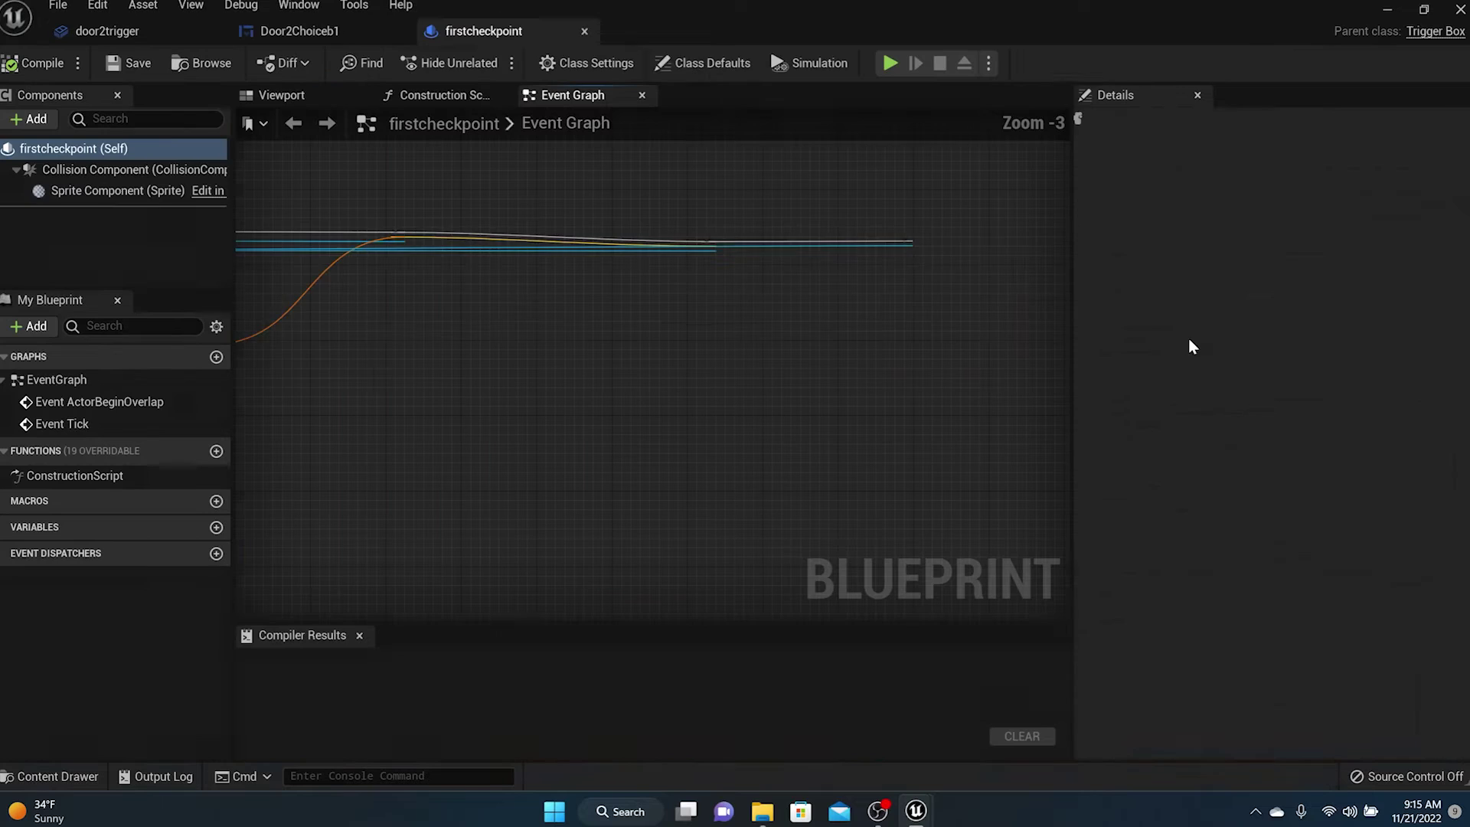
In firstcheckpoint's event graph, add a Play Sound at Location node after the Save Game node
{"action": "scroll", "coordinate": [759, 394], "scroll_direction": "down", "scroll_amount": 2}
{"action": "right_click_drag", "start_coordinate": [758, 395], "coordinate": [983, 457]}
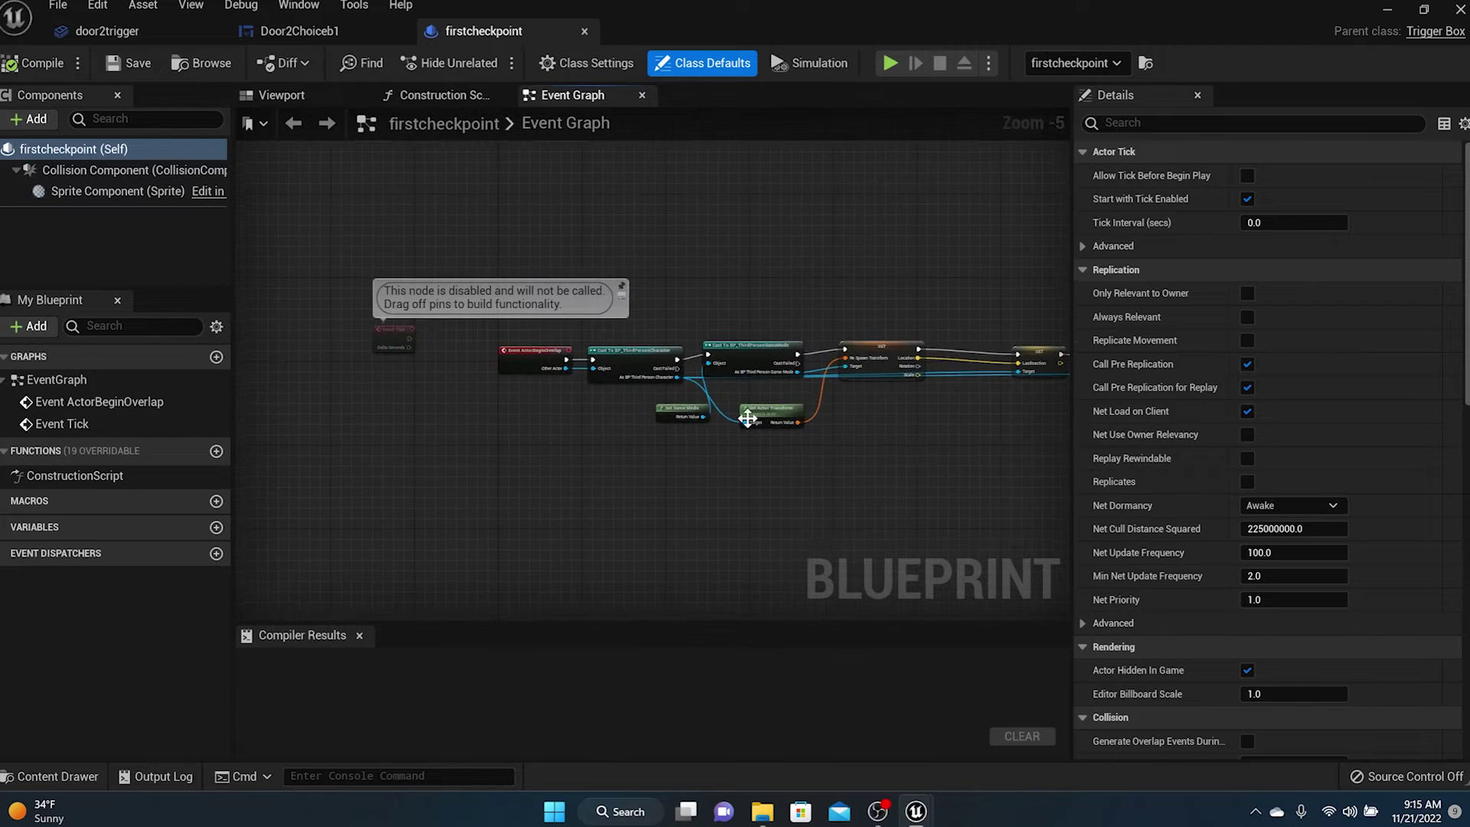
{"action": "scroll", "coordinate": [750, 422], "scroll_direction": "up", "scroll_amount": 5}
{"action": "scroll", "coordinate": [760, 358], "scroll_direction": "down", "scroll_amount": 1}
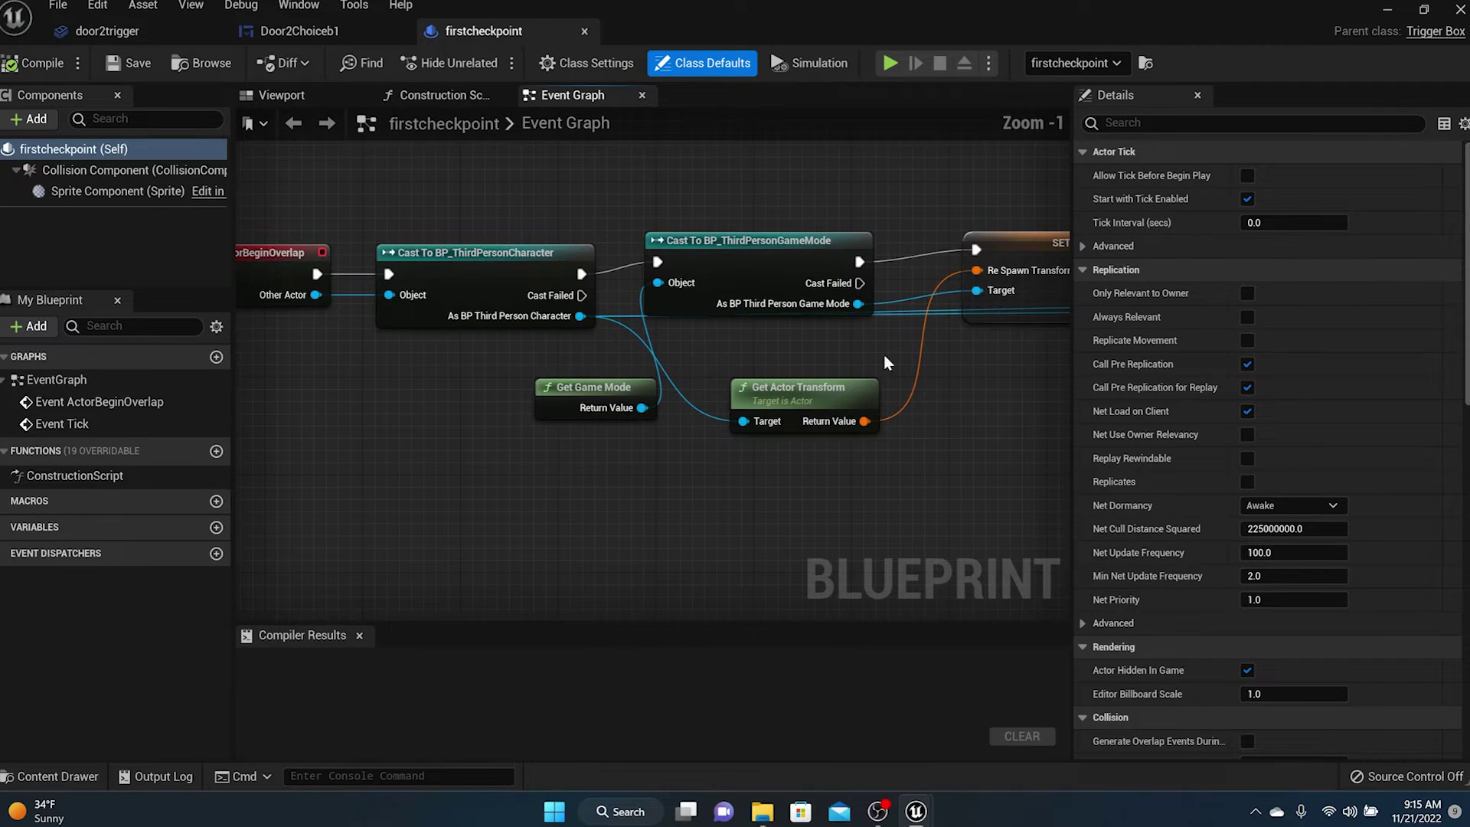
{"action": "right_click_drag", "start_coordinate": [884, 353], "coordinate": [487, 352]}
{"action": "right_click_drag", "start_coordinate": [846, 370], "coordinate": [537, 388]}
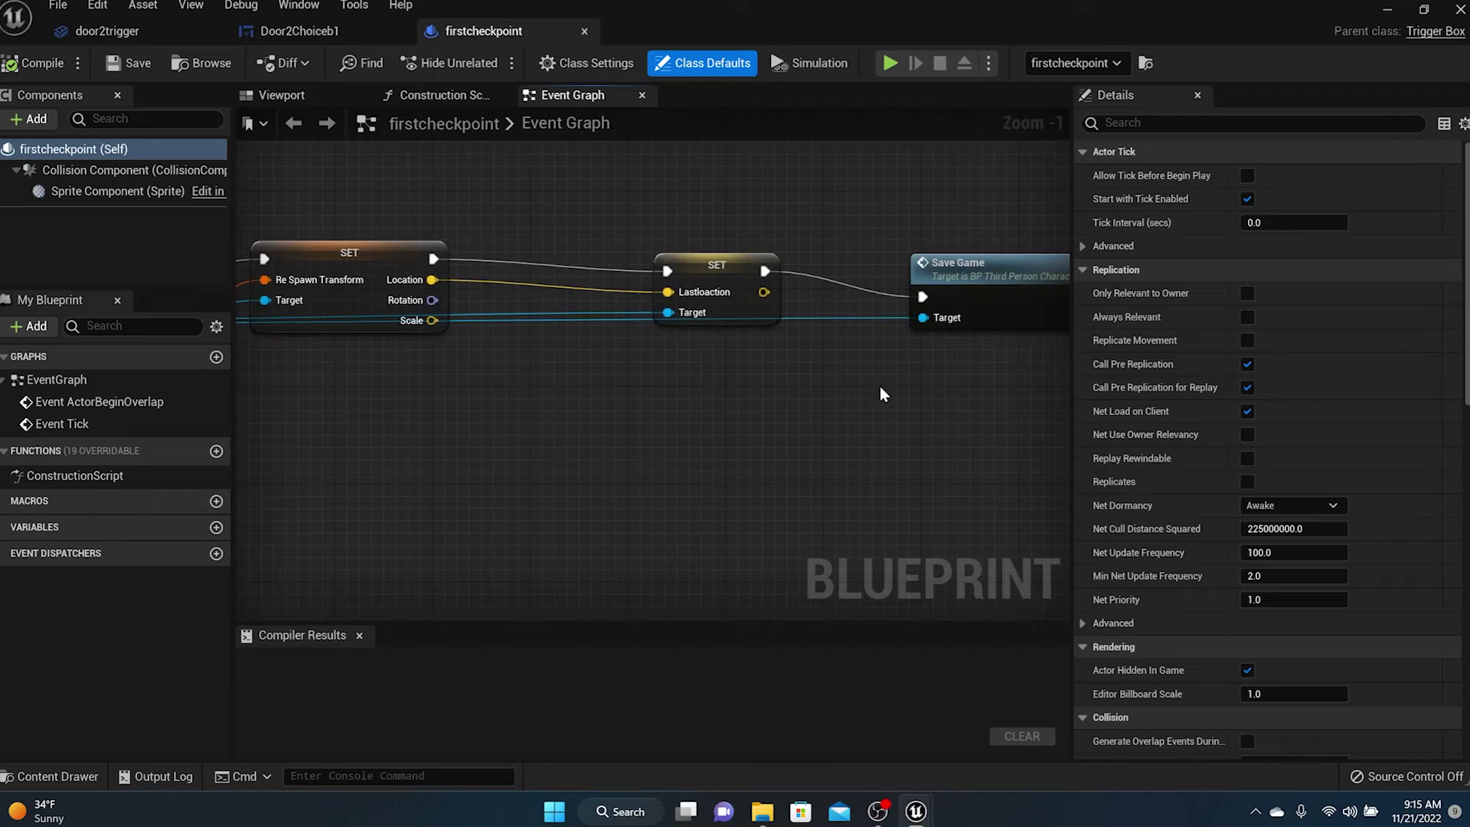
{"action": "right_click_drag", "start_coordinate": [880, 386], "coordinate": [700, 400]}
{"action": "left_click_drag", "start_coordinate": [904, 310], "coordinate": [1004, 307]}
{"action": "type", "text": "play"}
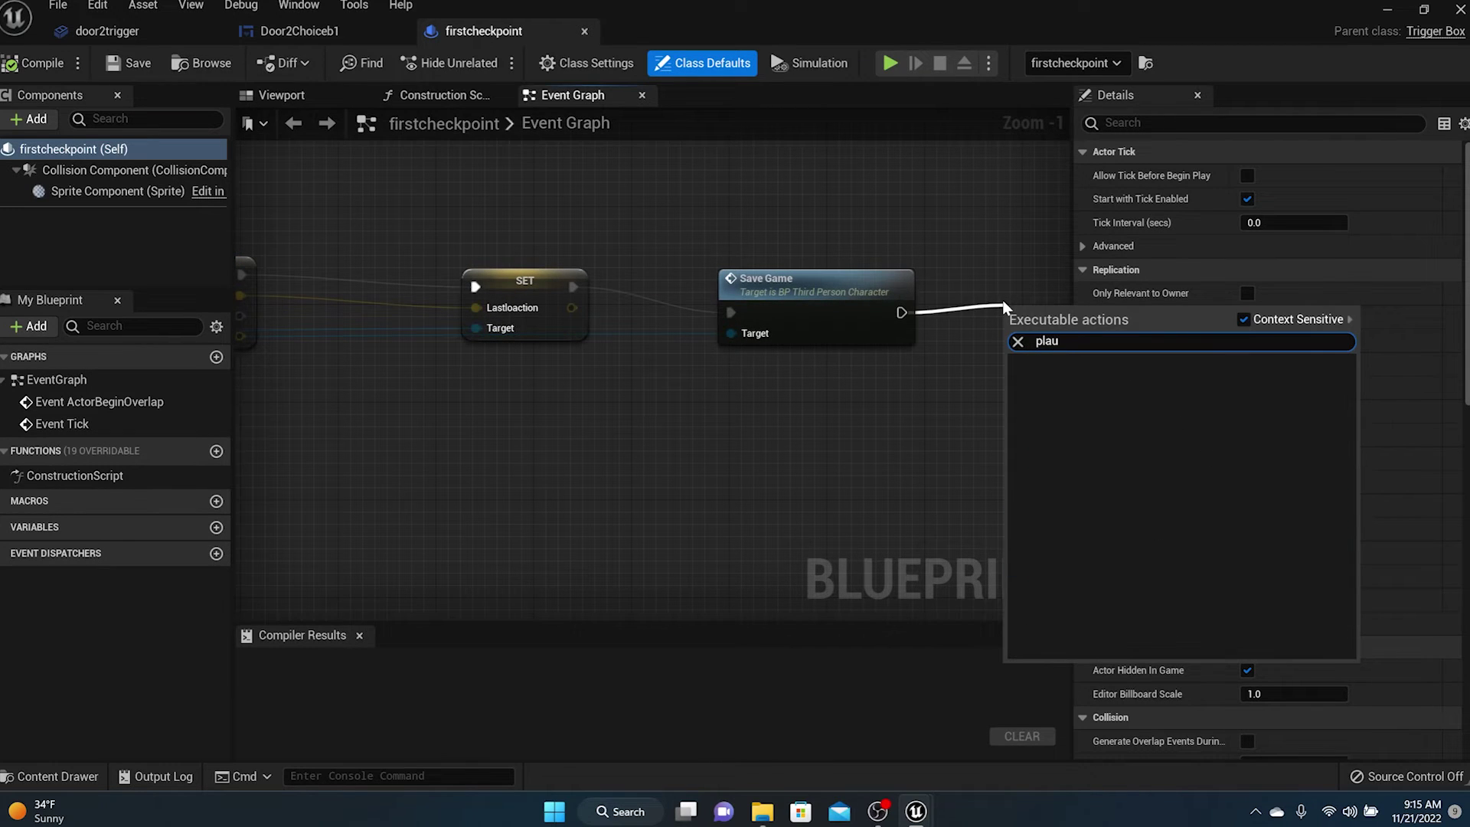
{"action": "type", "text": "sou"}
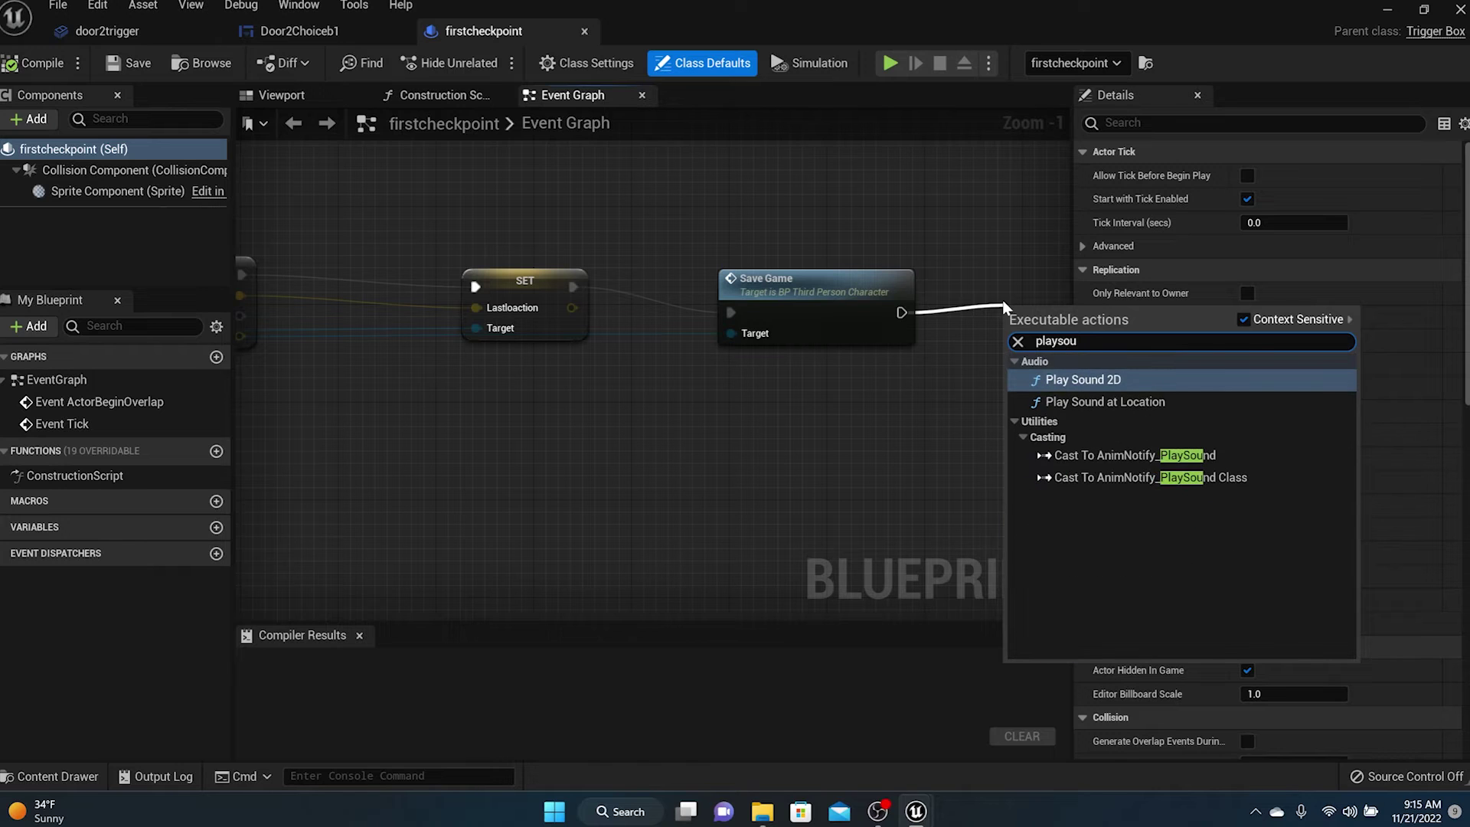
{"action": "left_click", "coordinate": [1080, 403]}
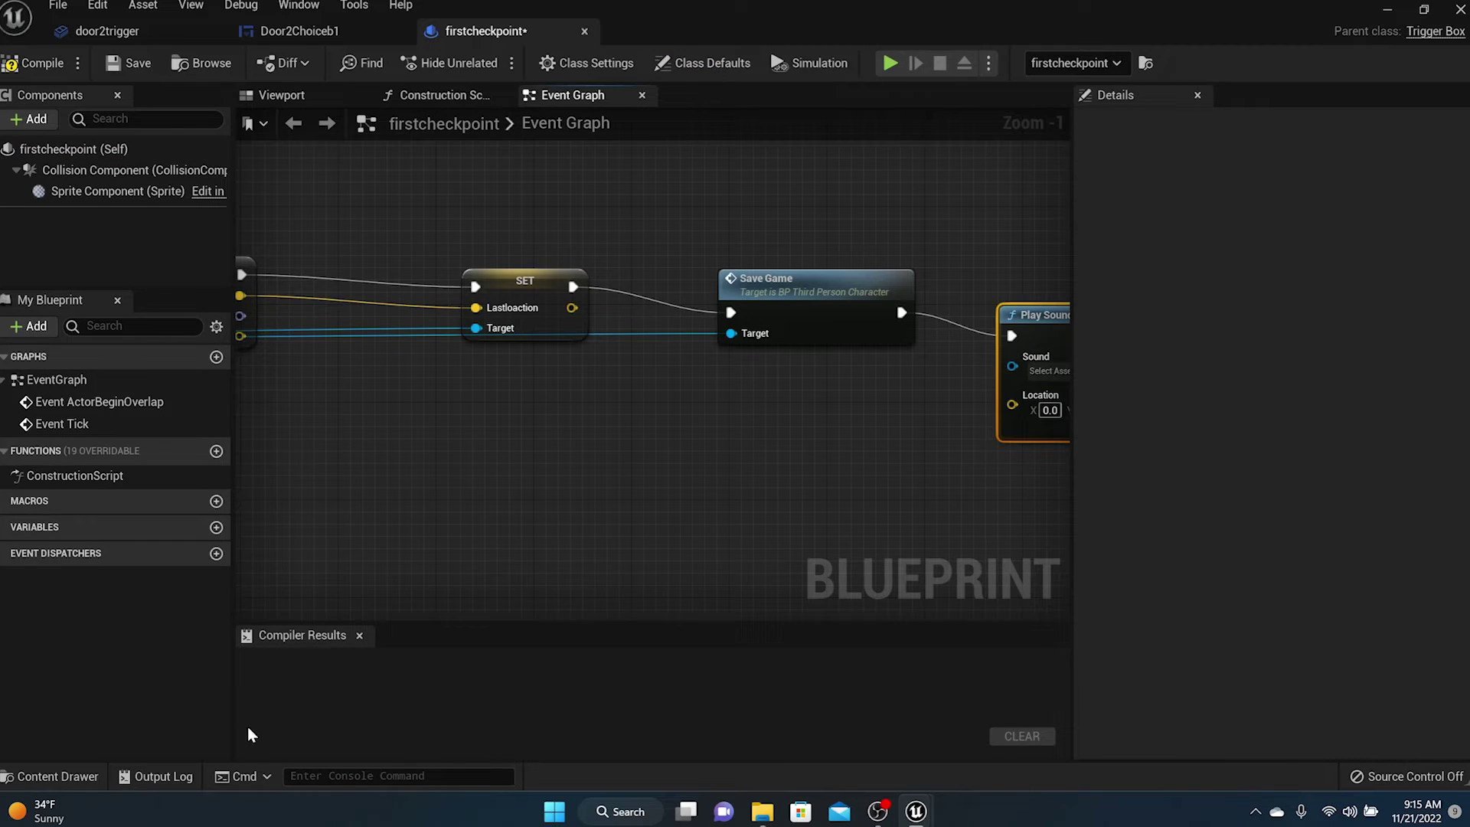
Create a sound cue from the cameraclixk sound wave and assign cameraclixk_Cue as the new node's Sound
{"action": "left_click", "coordinate": [61, 775]}
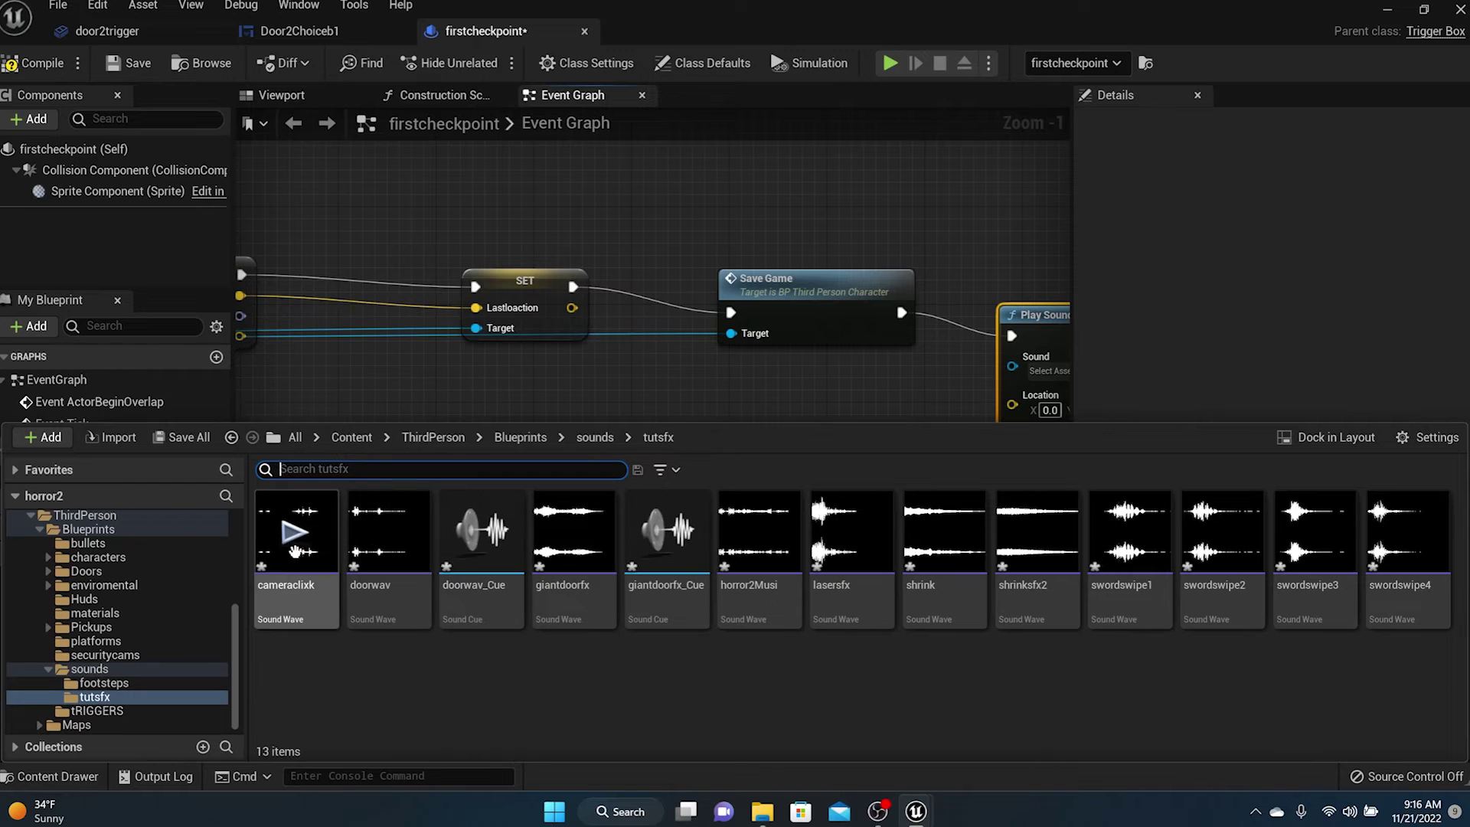
{"action": "right_click", "coordinate": [289, 574]}
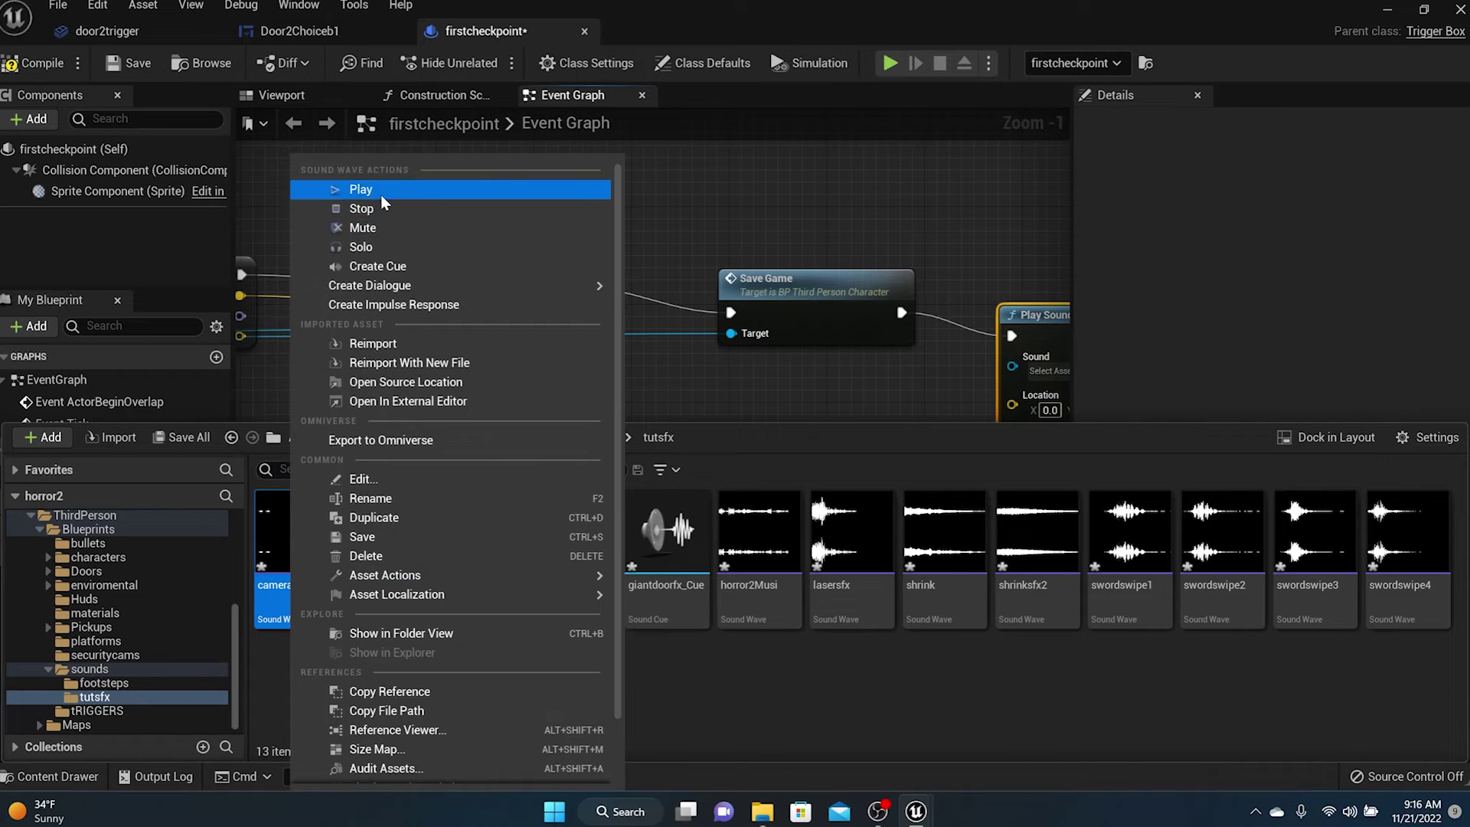
{"action": "left_click", "coordinate": [378, 267]}
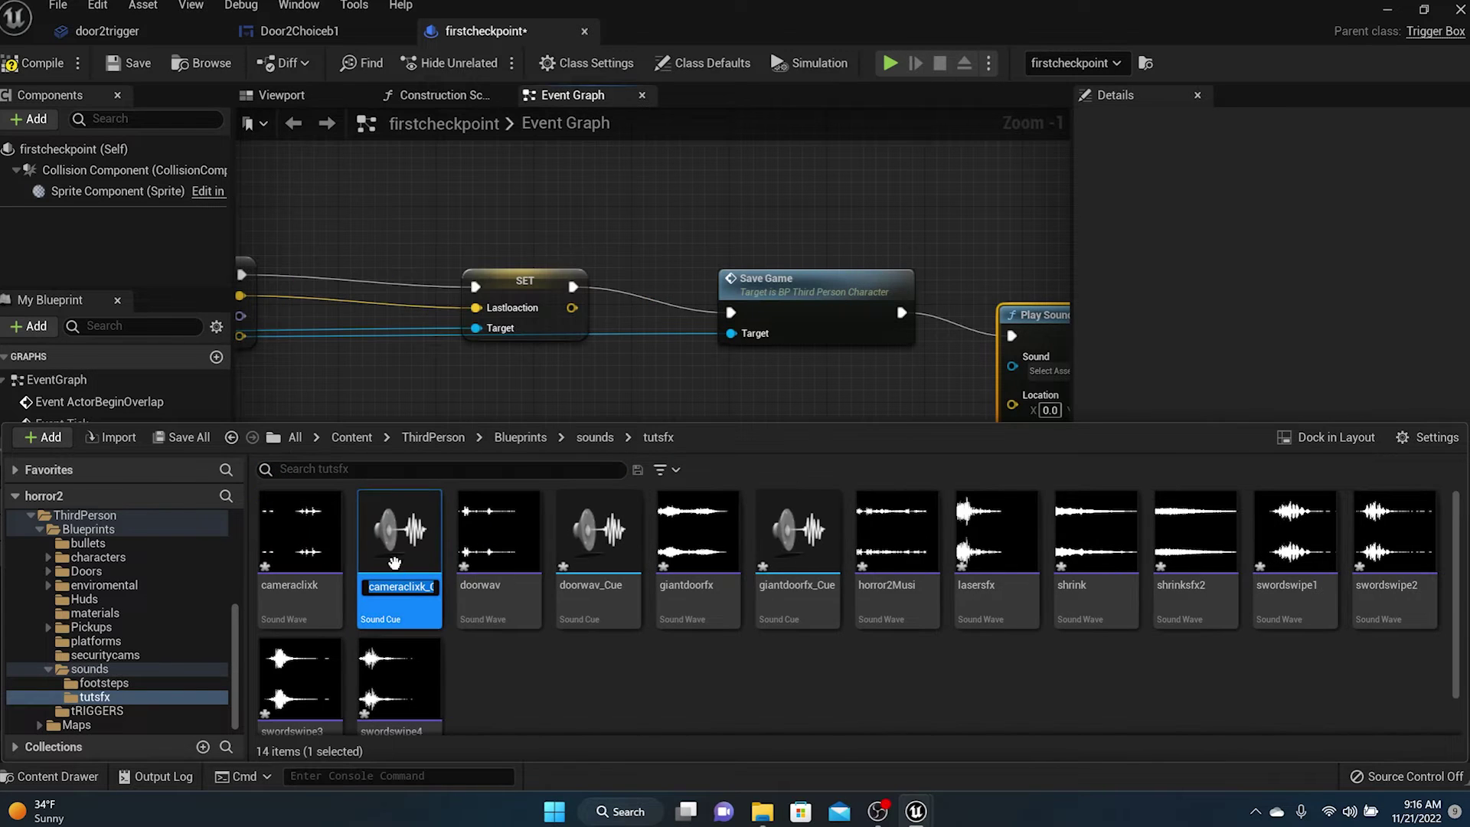
{"action": "right_click_drag", "start_coordinate": [916, 412], "coordinate": [619, 413]}
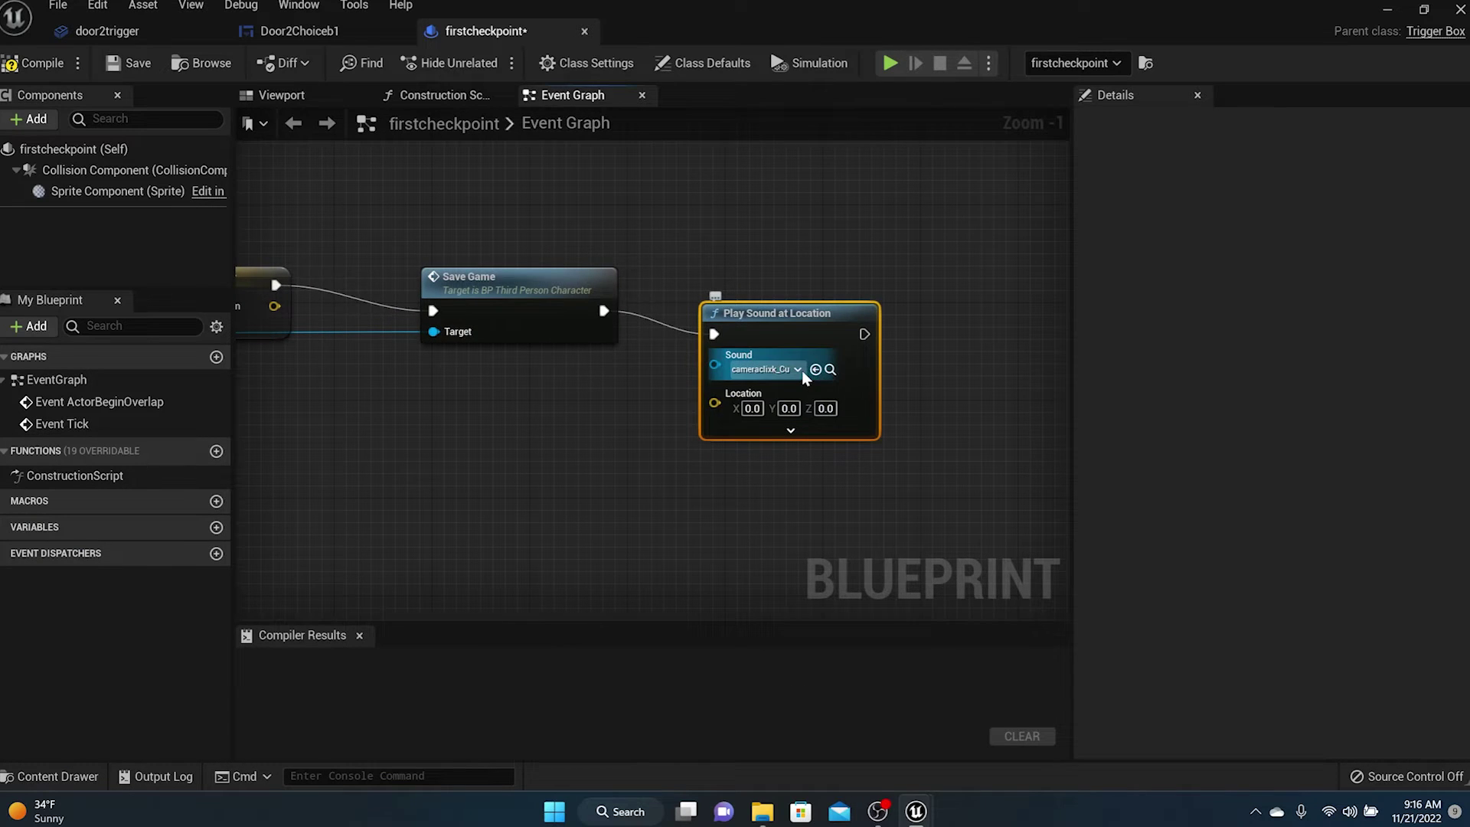
Add a Get Actor Location node to the firstcheckpoint graph in the empty area below the existing nodes
{"action": "scroll", "coordinate": [871, 415], "scroll_direction": "down", "scroll_amount": 3}
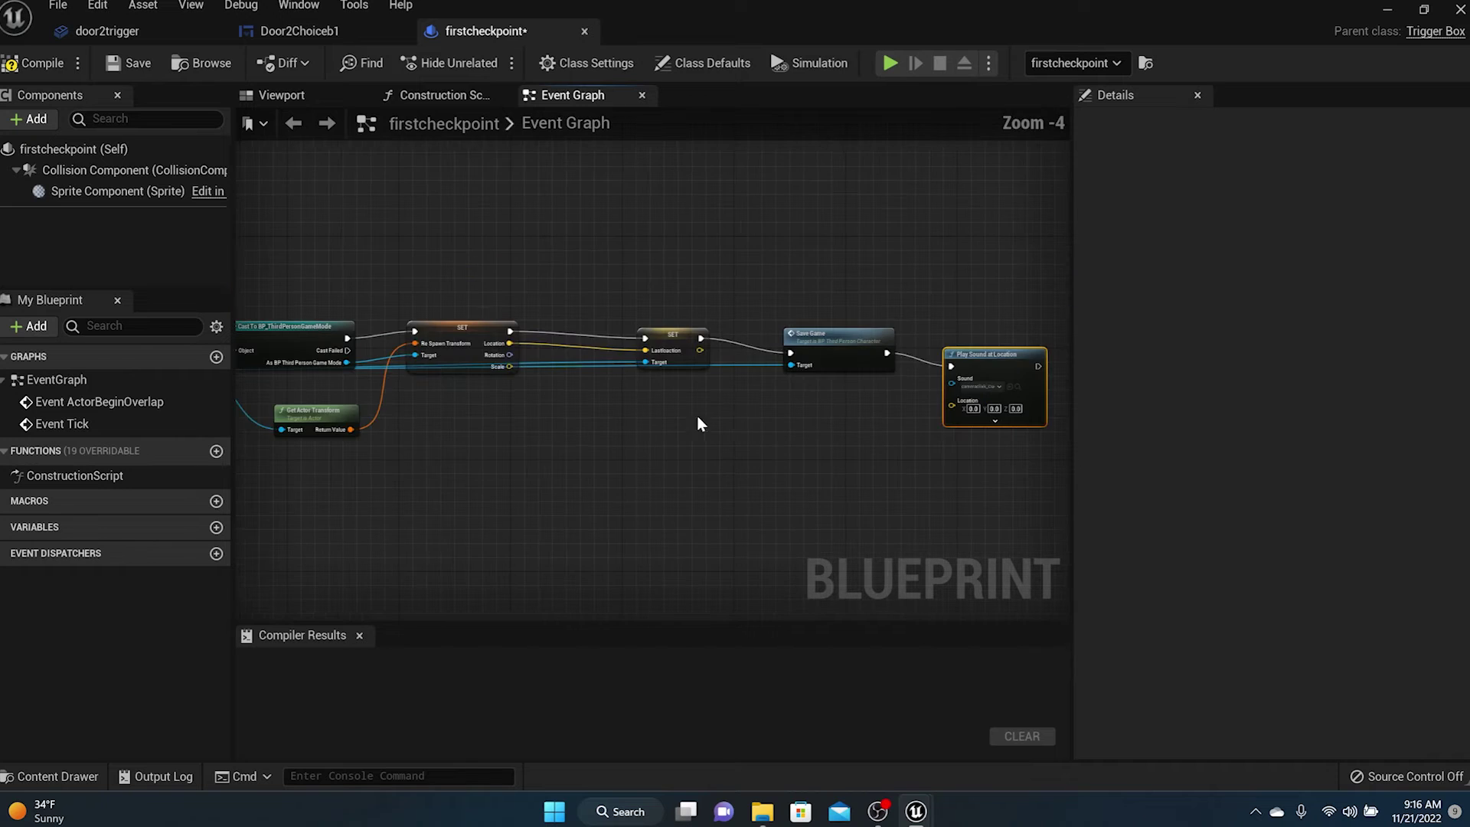
{"action": "right_click_drag", "start_coordinate": [699, 424], "coordinate": [662, 417]}
{"action": "scroll", "coordinate": [867, 411], "scroll_direction": "down", "scroll_amount": 1}
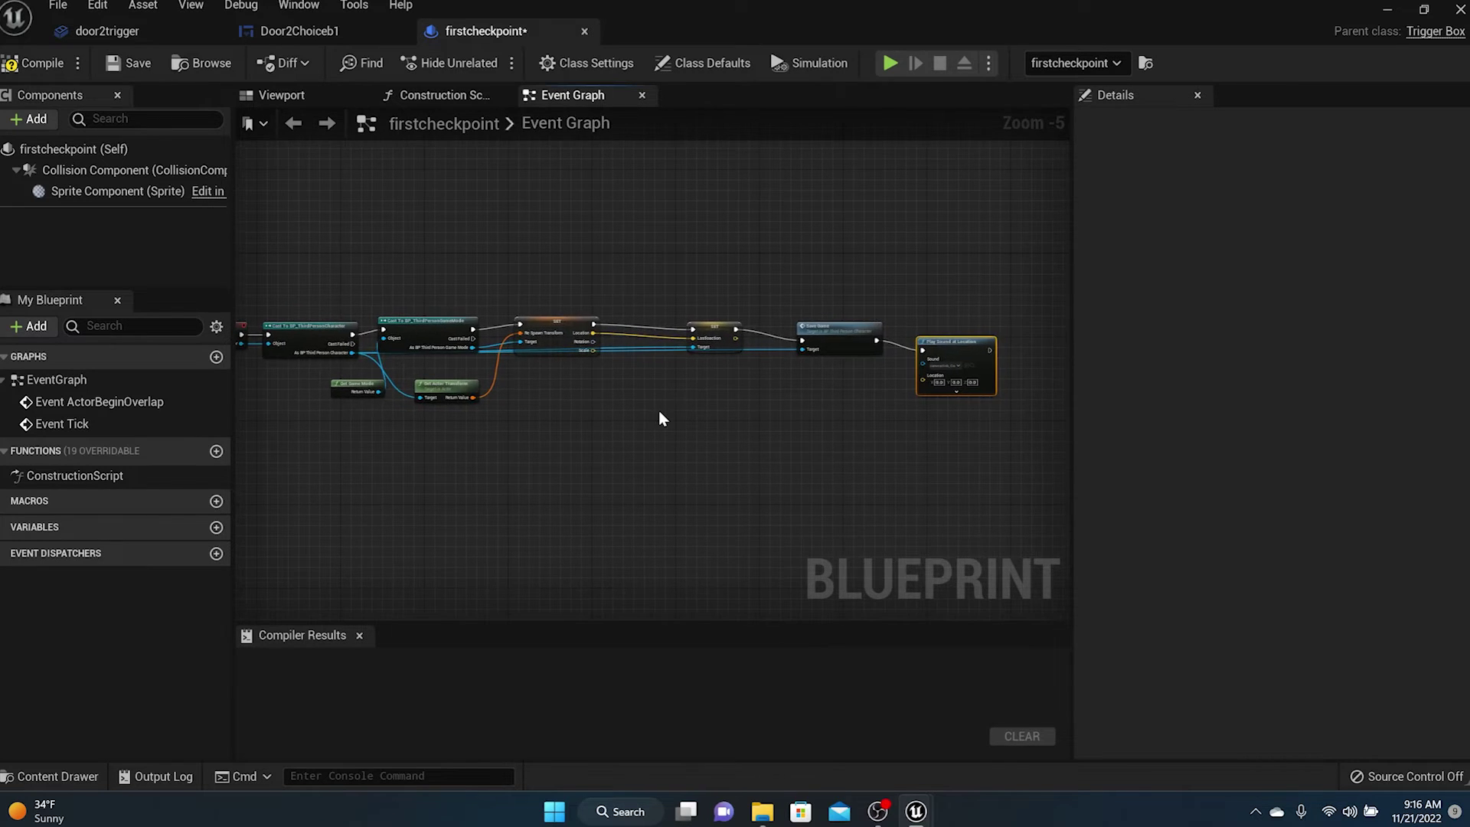
{"action": "right_click", "coordinate": [659, 410]}
{"action": "type", "text": "getacto"}
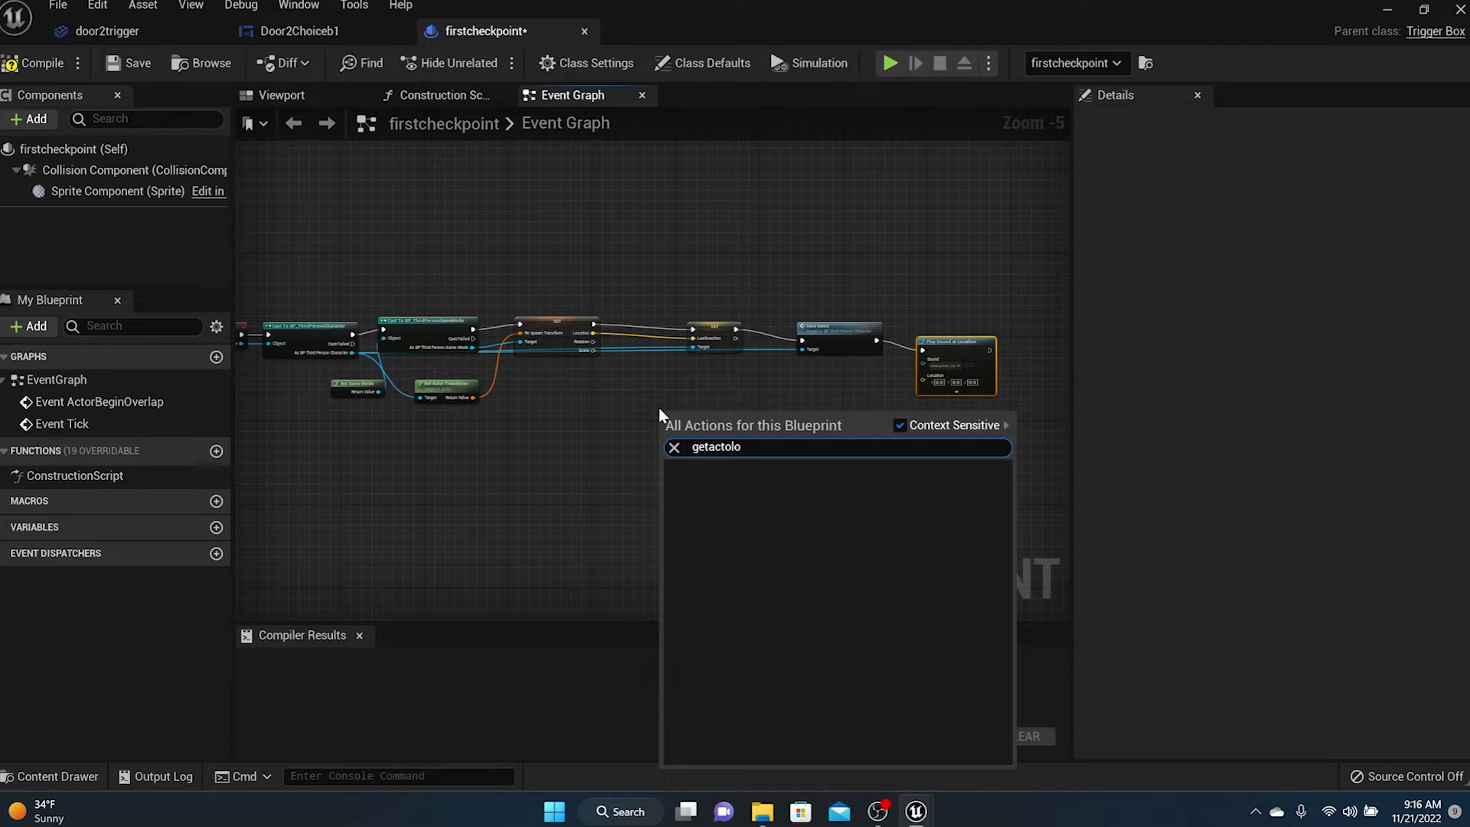
{"action": "type", "text": "rloc"}
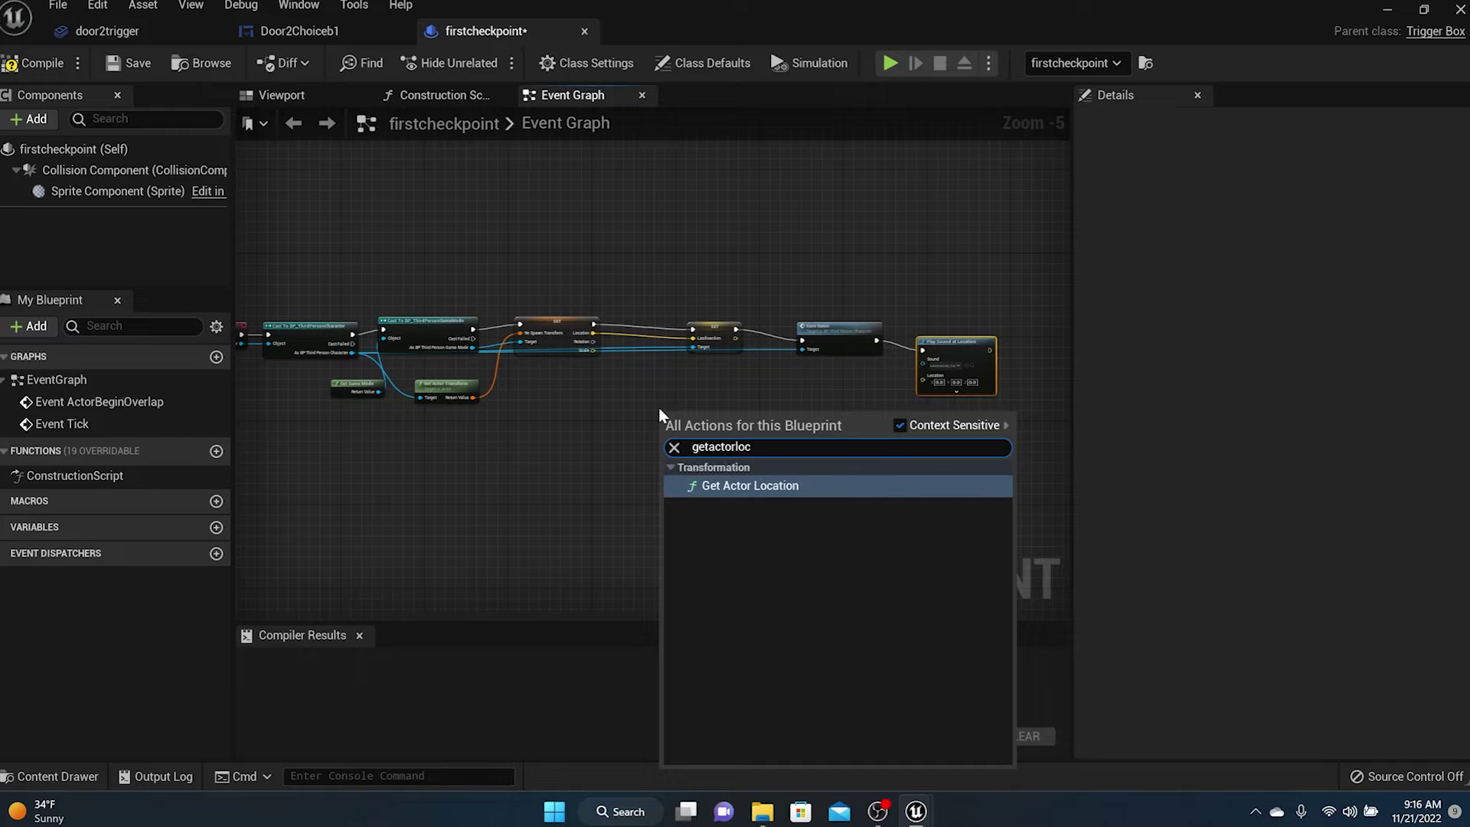
{"action": "key", "text": "Return"}
Connect the actor location's Return Value to the sound node's Location, place the node under Save Game, and compile firstcheckpoint
{"action": "scroll", "coordinate": [689, 423], "scroll_direction": "up", "scroll_amount": 1}
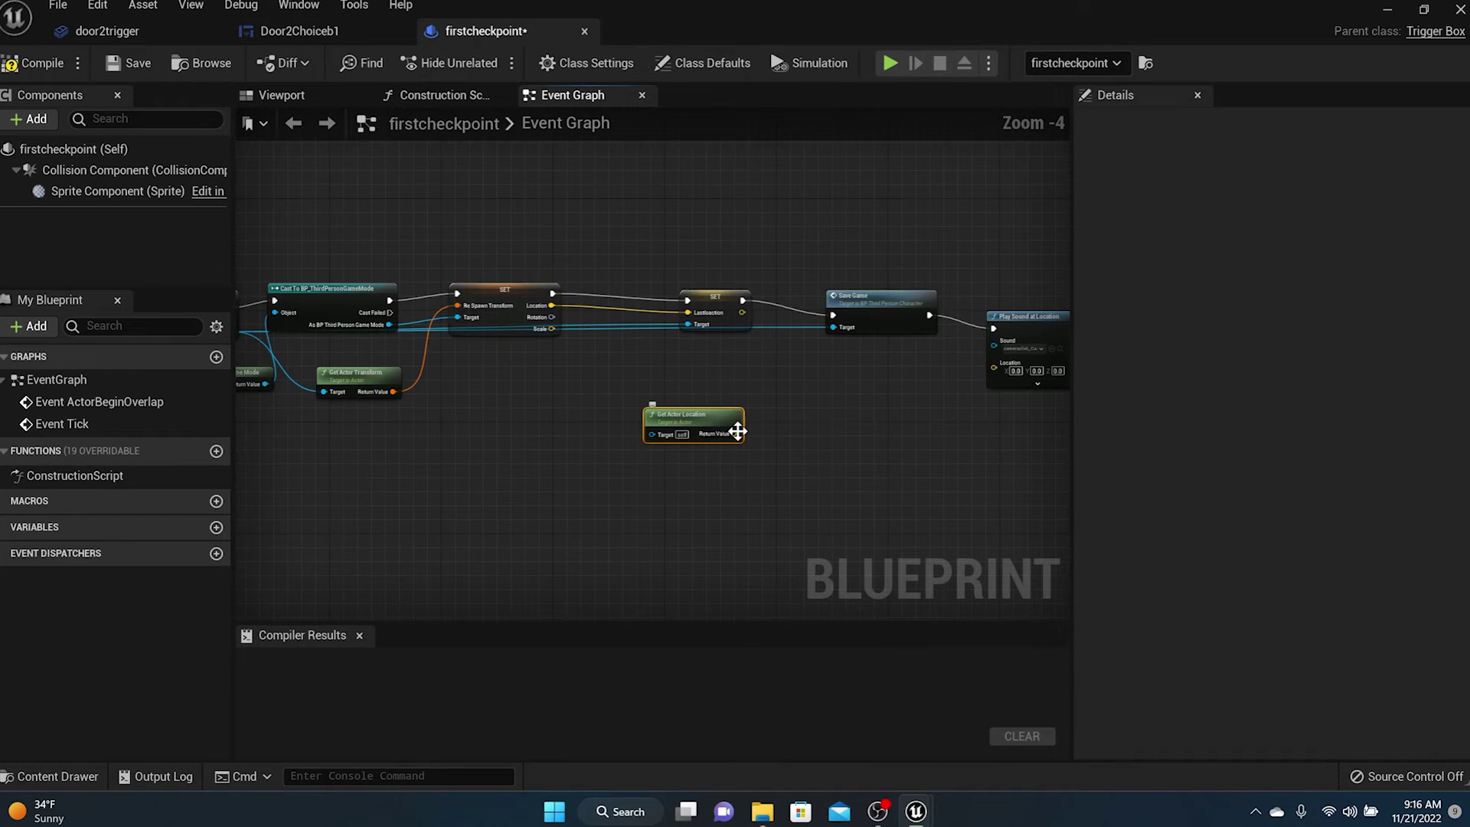
{"action": "left_click_drag", "start_coordinate": [734, 434], "coordinate": [998, 369]}
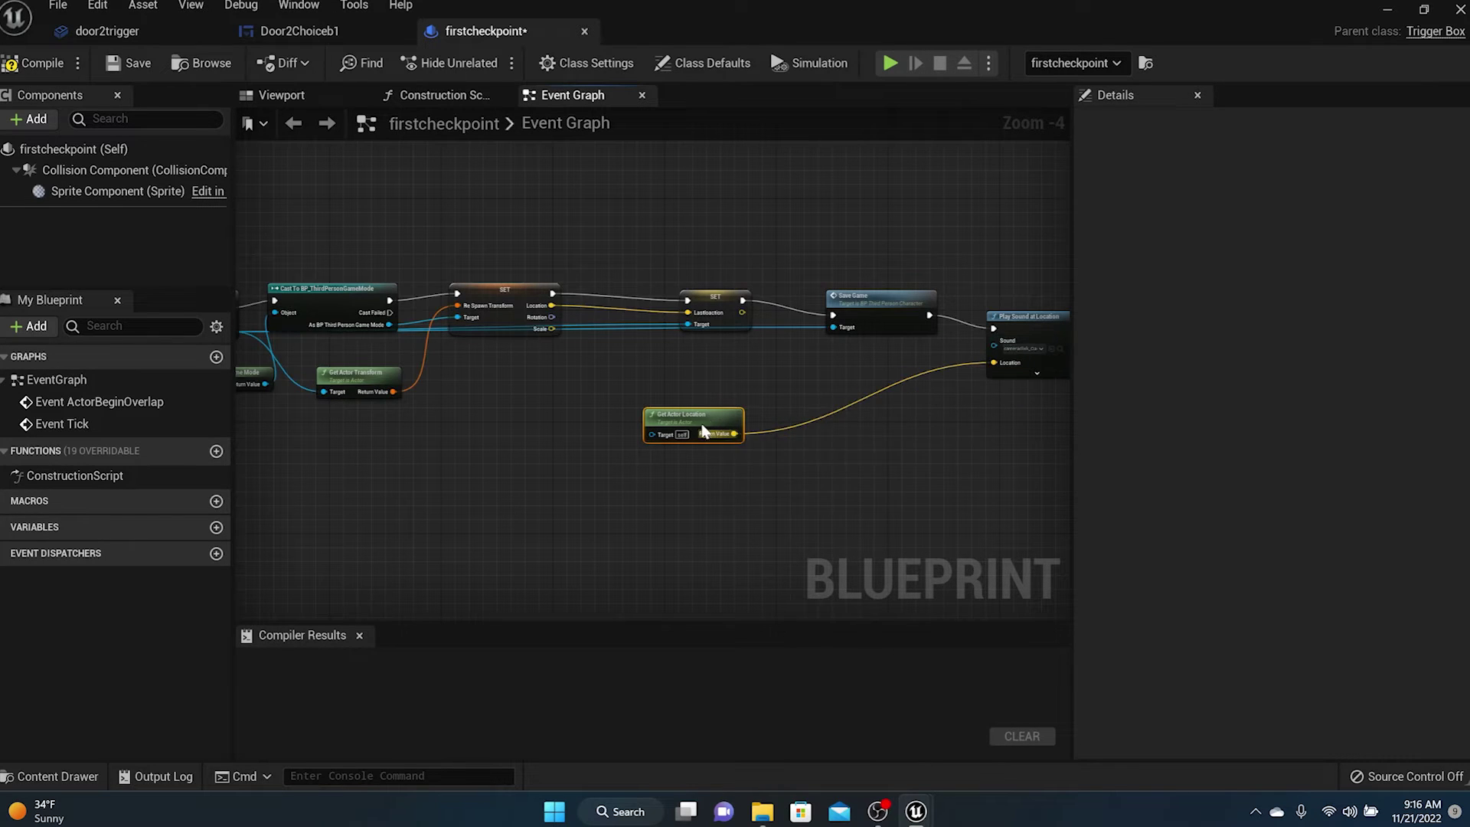
{"action": "left_click_drag", "start_coordinate": [685, 415], "coordinate": [860, 366]}
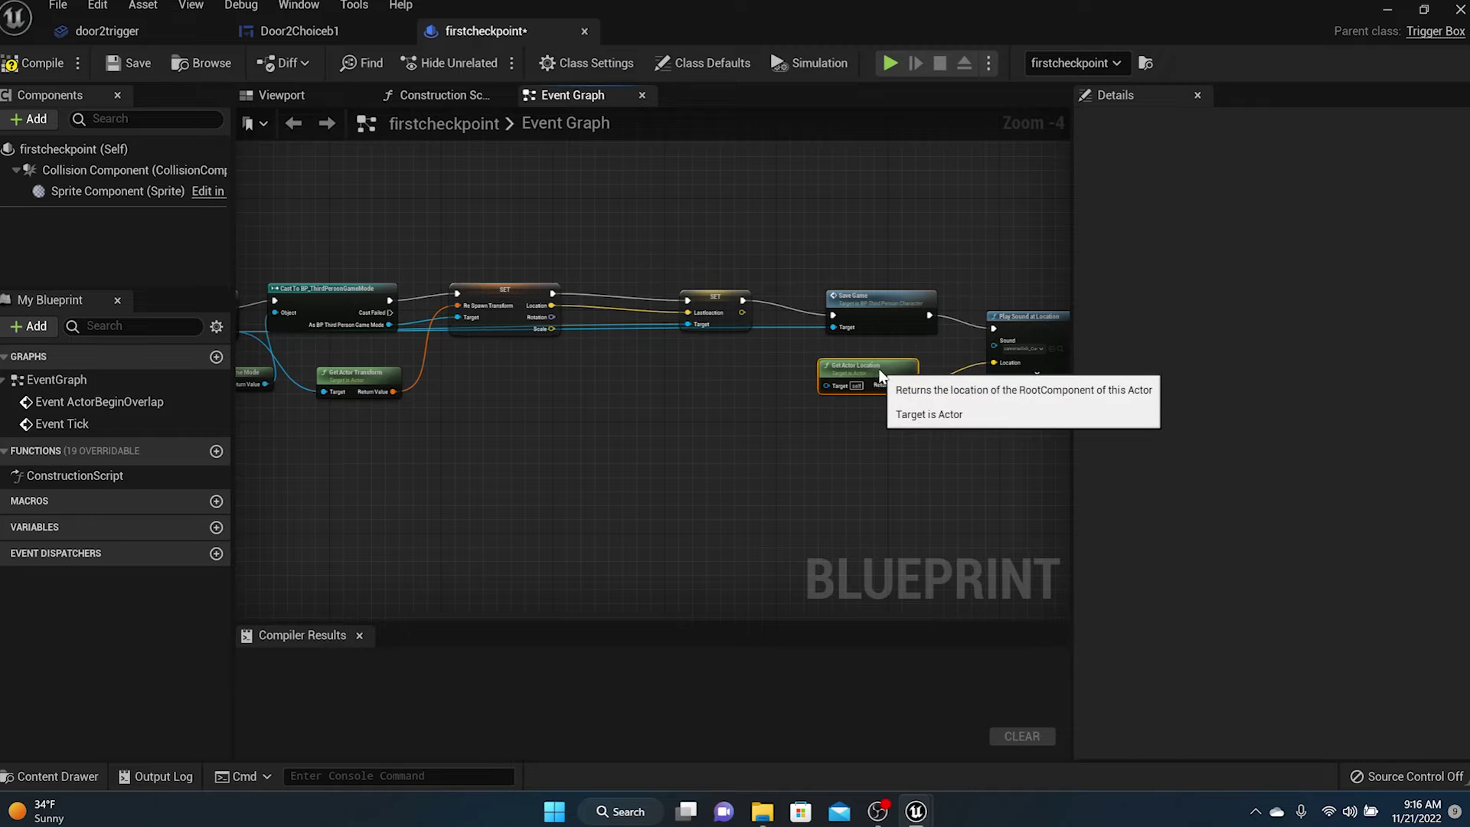
{"action": "left_click", "coordinate": [40, 63]}
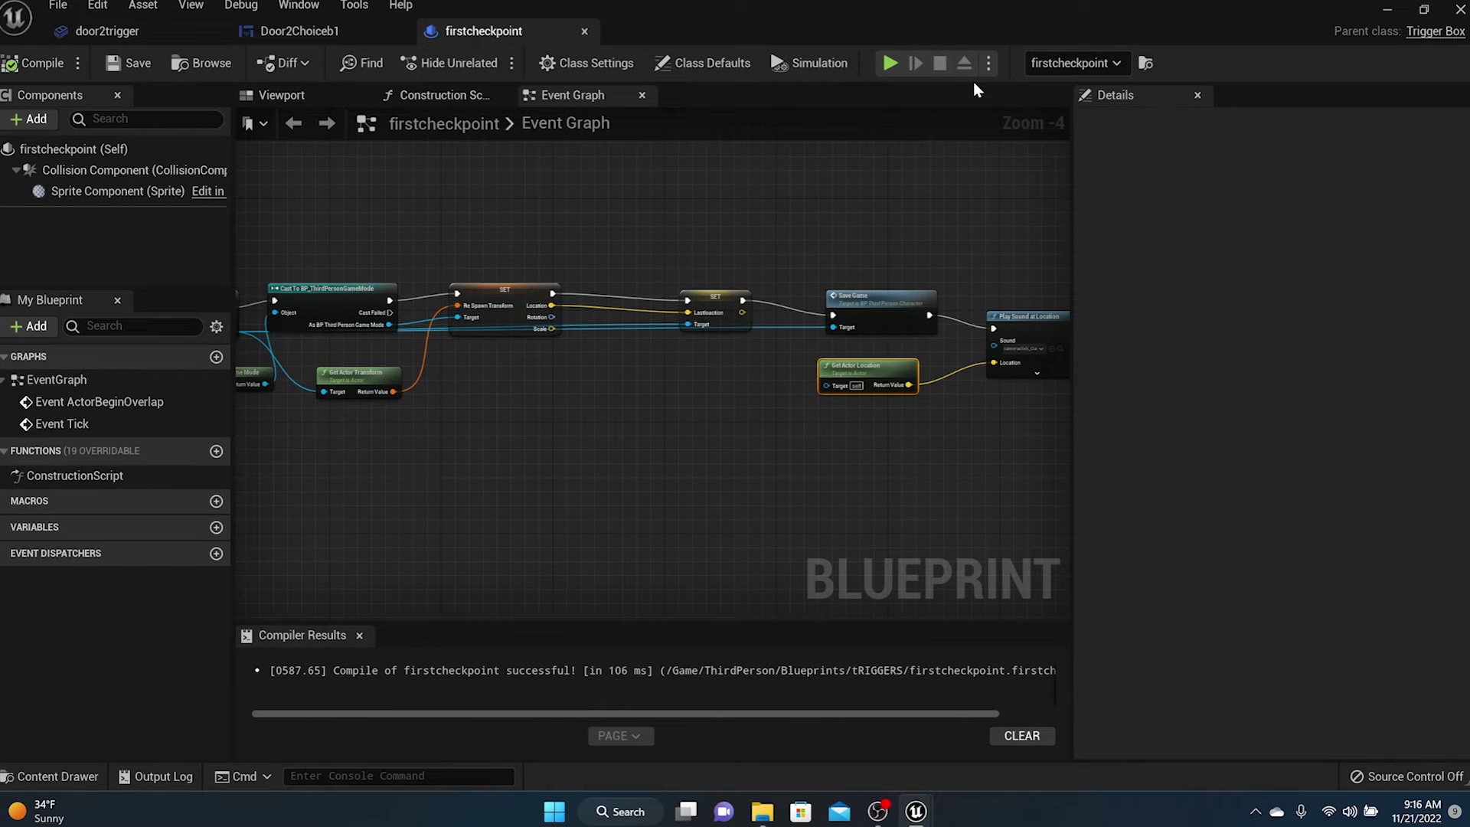
Return to the level and preview the shrink effects in the tutsfx folder, such as shrinksfx2
{"action": "left_click", "coordinate": [1387, 11]}
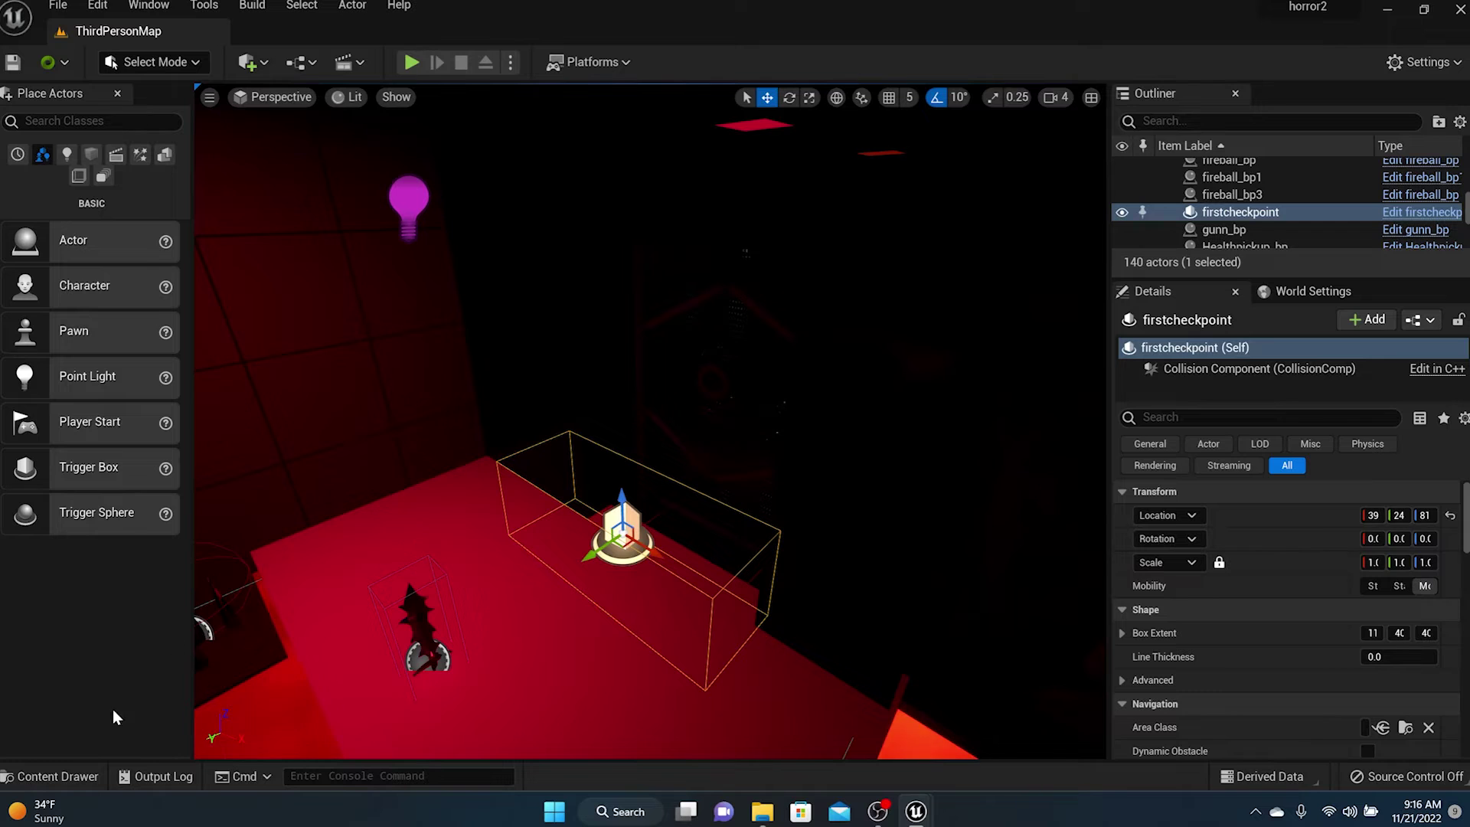
{"action": "left_click", "coordinate": [68, 772]}
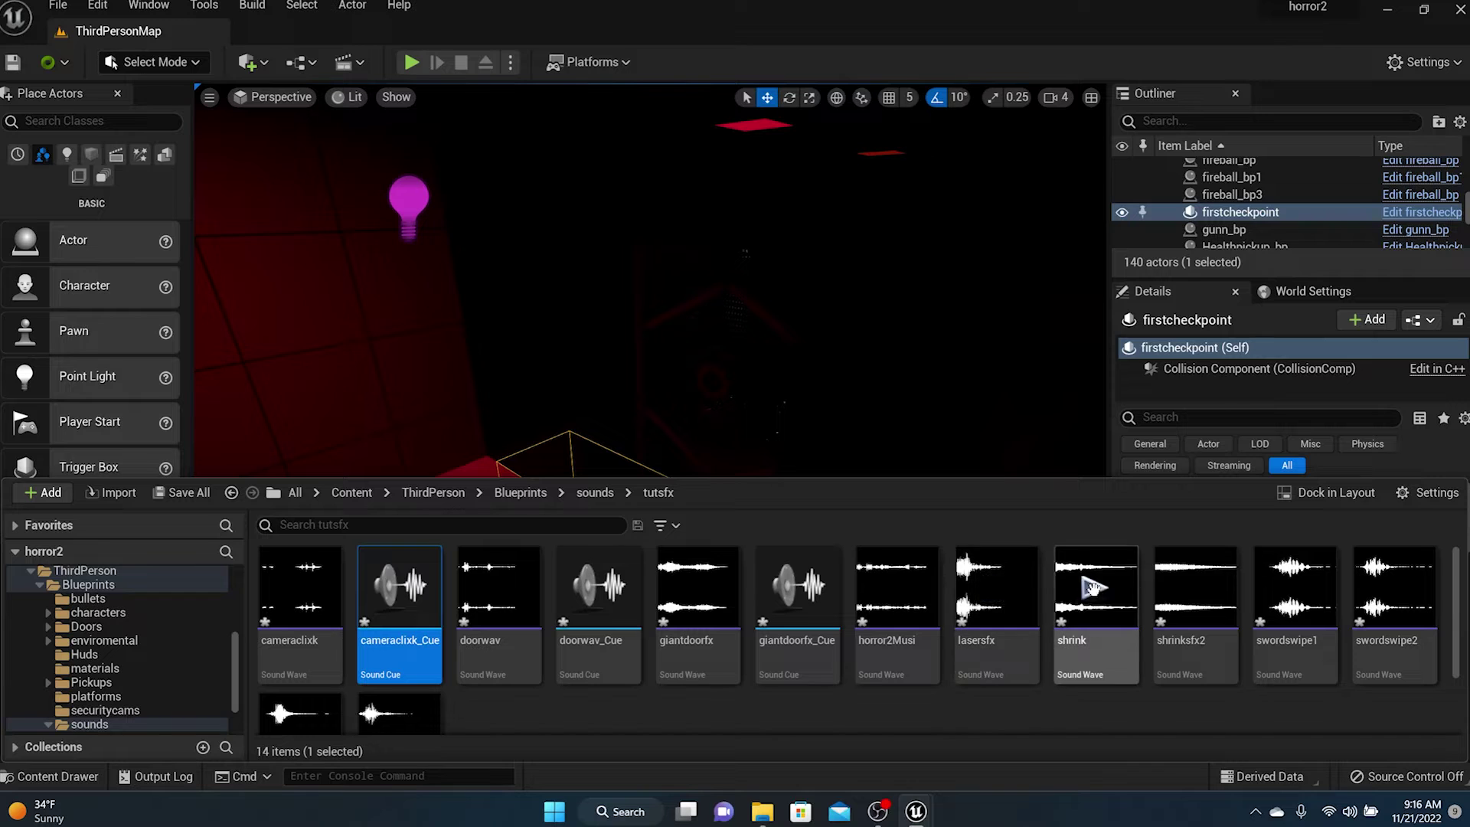
{"action": "left_click", "coordinate": [1195, 595]}
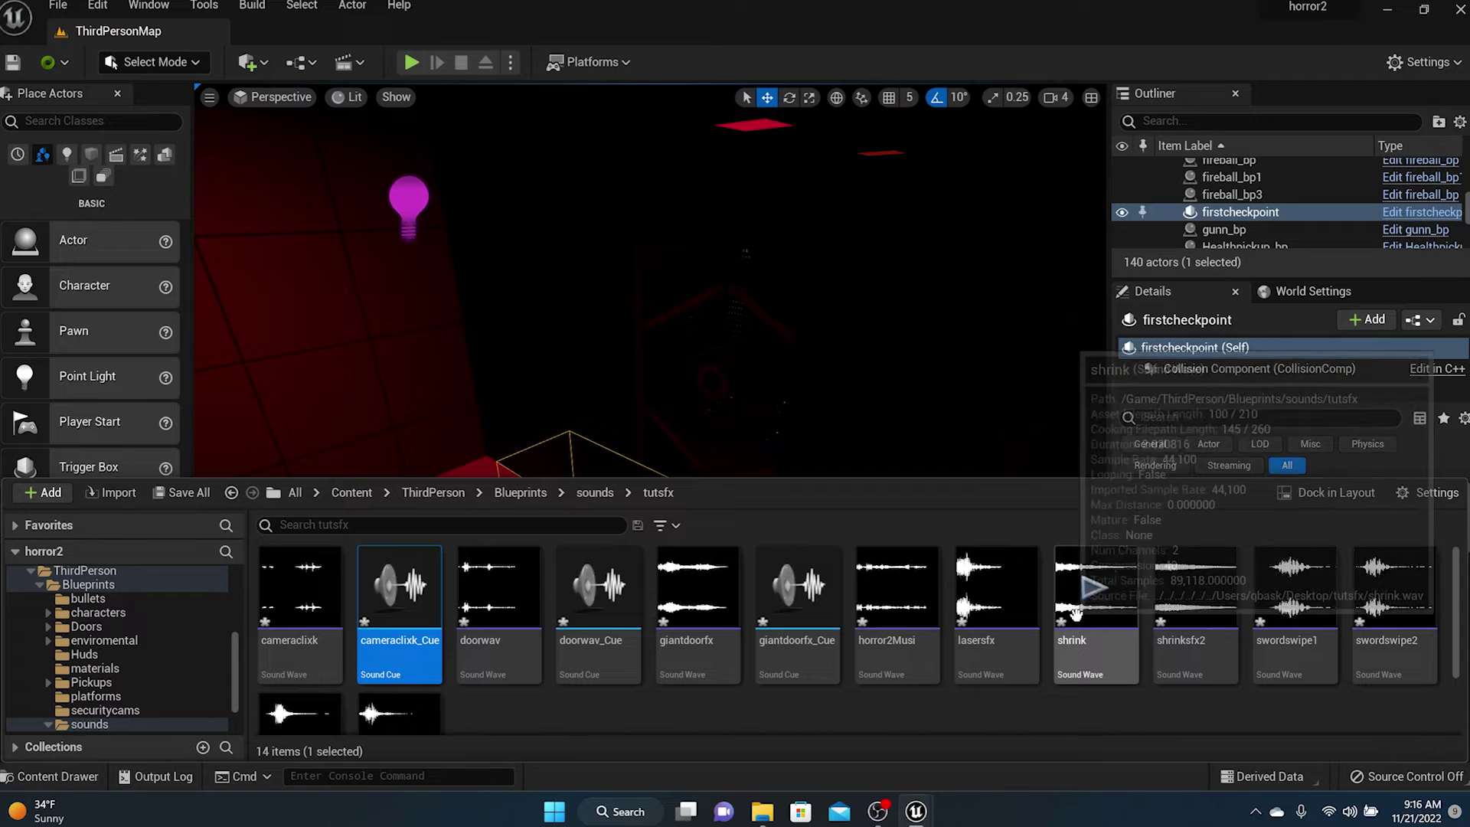
{"action": "left_click_drag", "start_coordinate": [688, 474], "coordinate": [810, 492]}
Open the BP_ThirdPersonCharacter blueprint from the ThirdPerson/Blueprints folder
{"action": "left_click", "coordinate": [444, 660]}
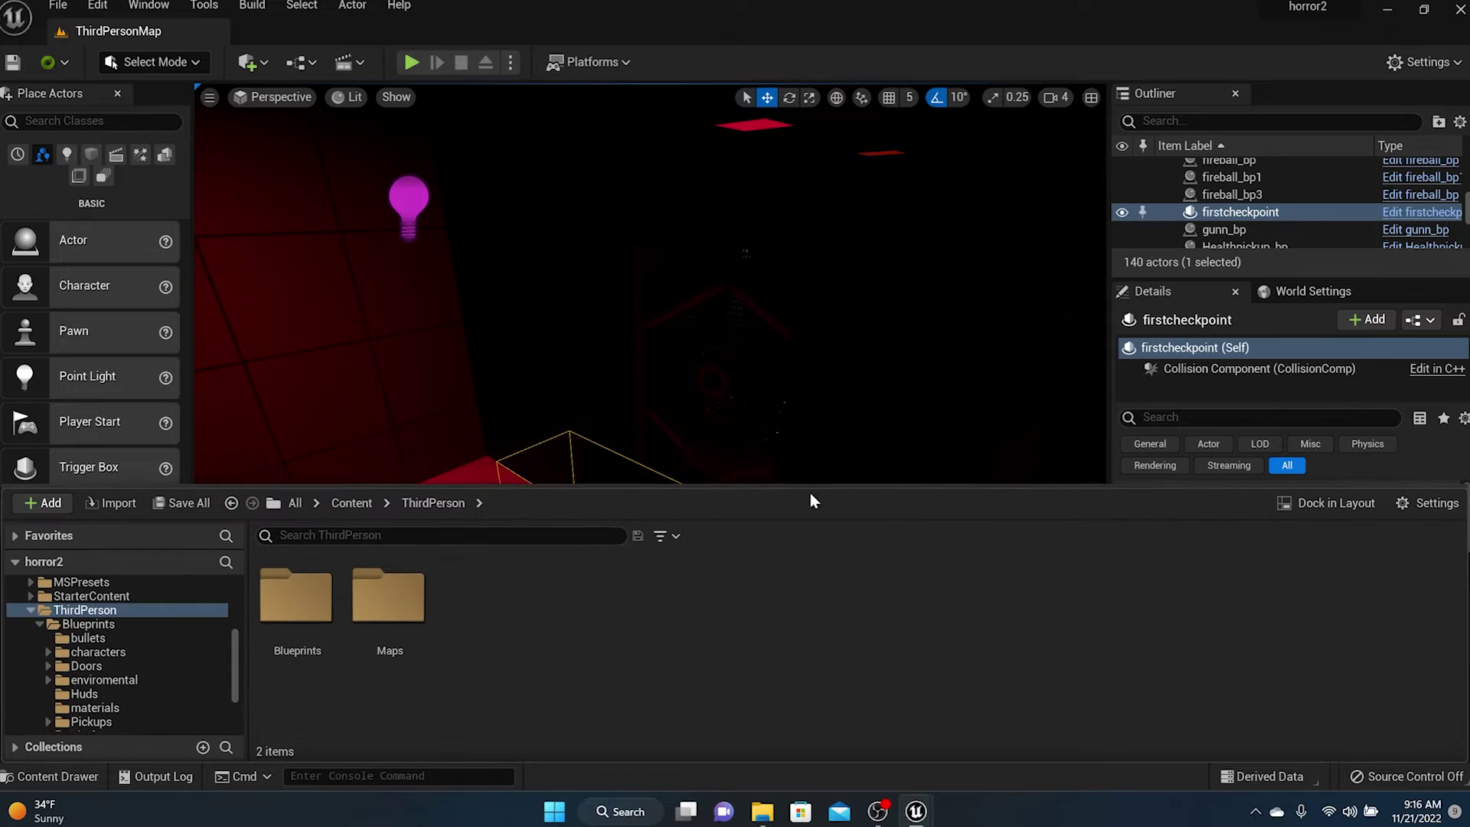
{"action": "double_click", "coordinate": [277, 609]}
{"action": "scroll", "coordinate": [950, 617], "scroll_direction": "down", "scroll_amount": 2}
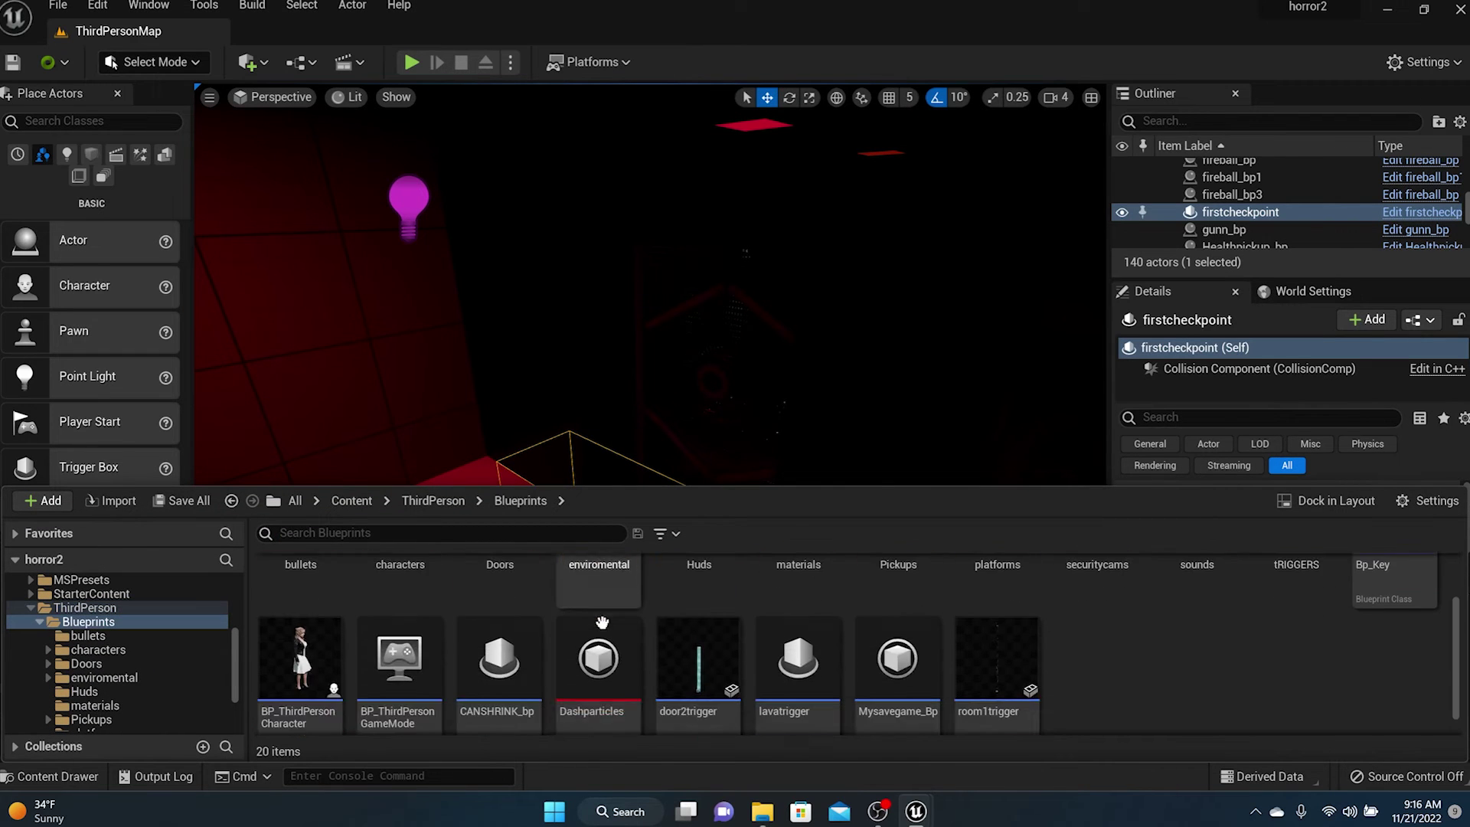
{"action": "double_click", "coordinate": [295, 678]}
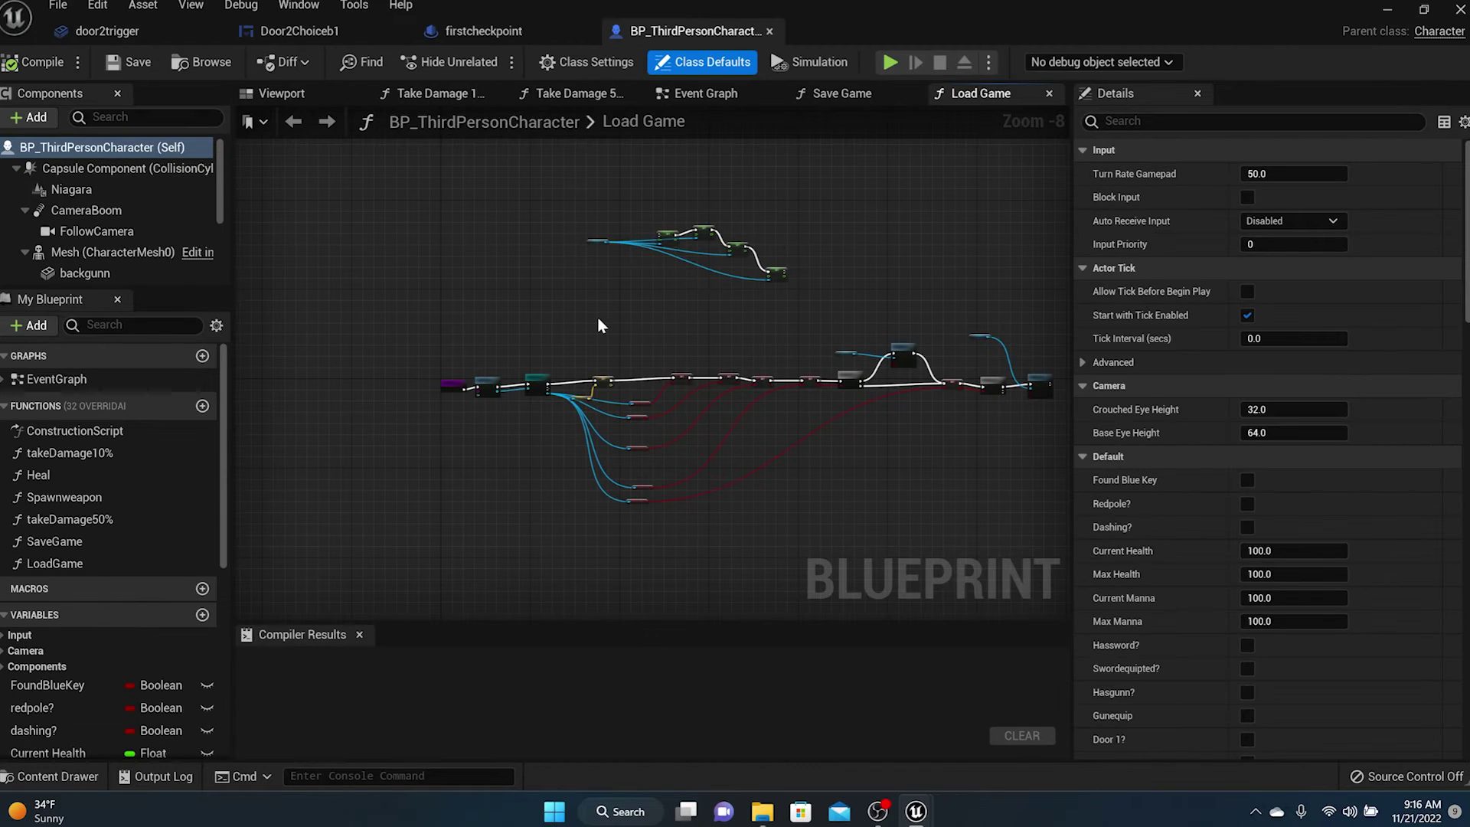
In the event graph's Shrink section, shift the Flip Flop and its downstream nodes away from the second Branch to make room
{"action": "left_click", "coordinate": [706, 93]}
{"action": "scroll", "coordinate": [761, 305], "scroll_direction": "down", "scroll_amount": 3}
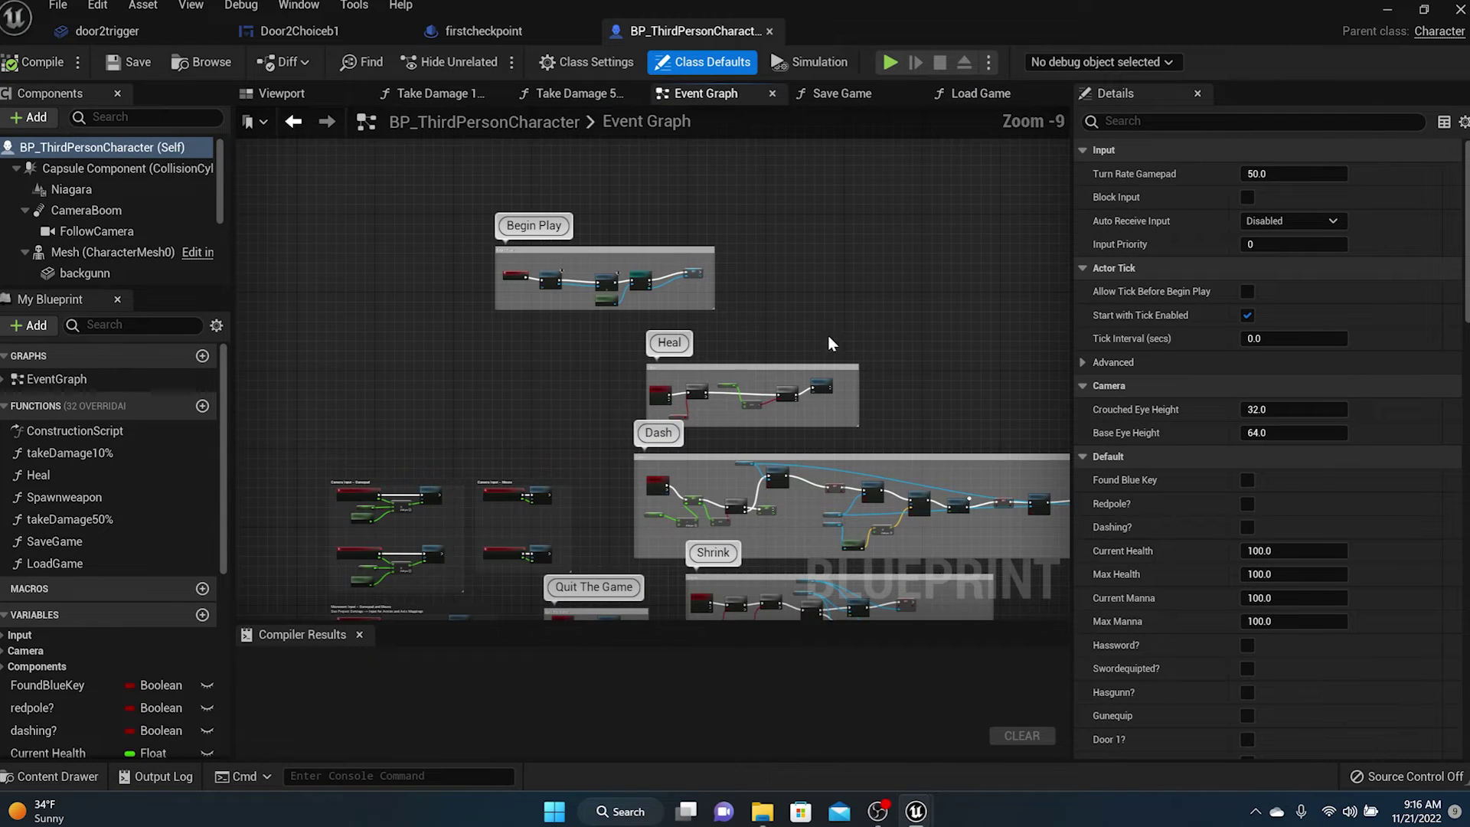
{"action": "right_click_drag", "start_coordinate": [829, 334], "coordinate": [770, 107]}
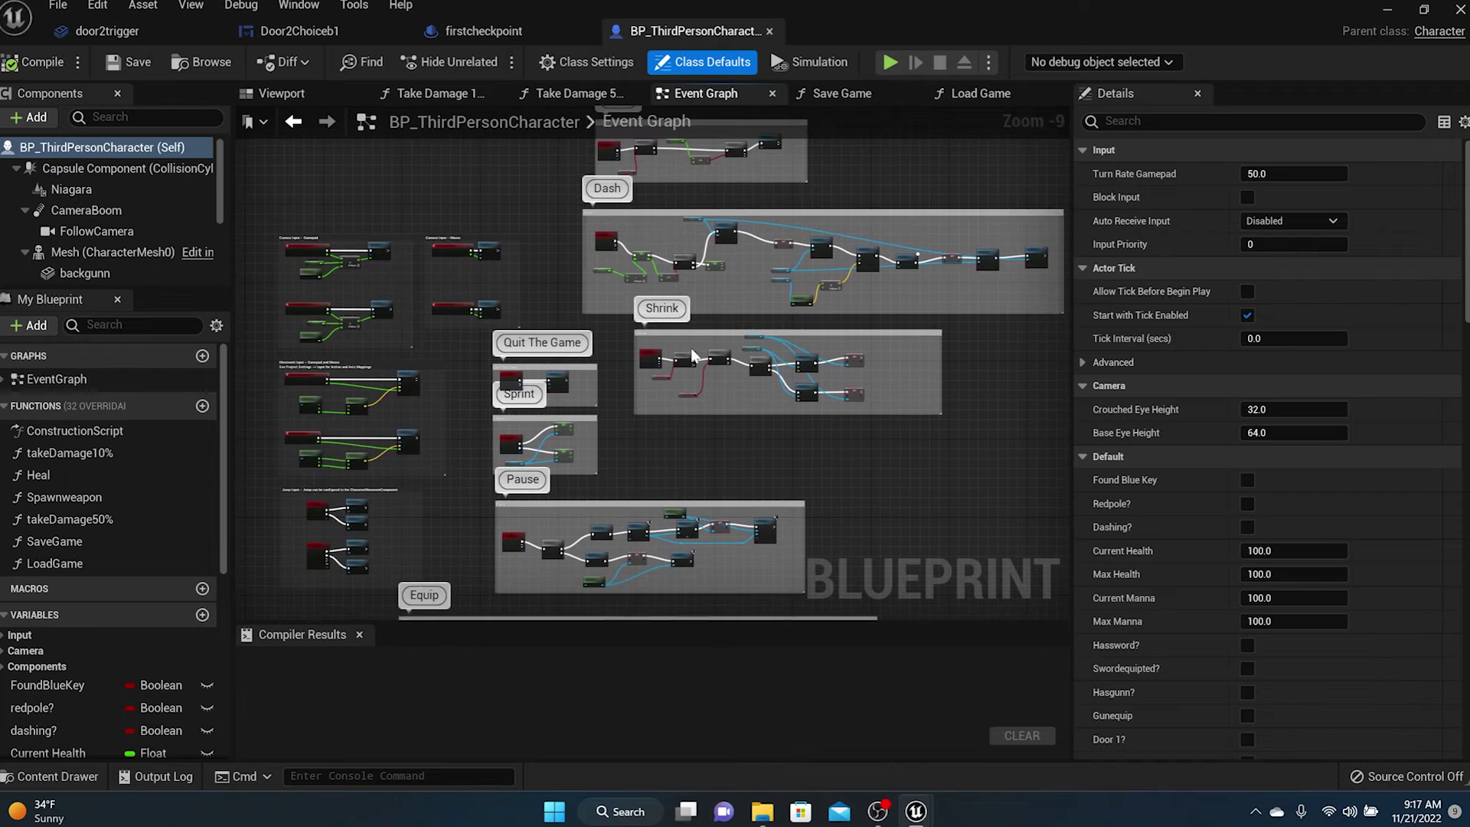
{"action": "double_click", "coordinate": [691, 348]}
{"action": "right_click_drag", "start_coordinate": [572, 295], "coordinate": [403, 277]}
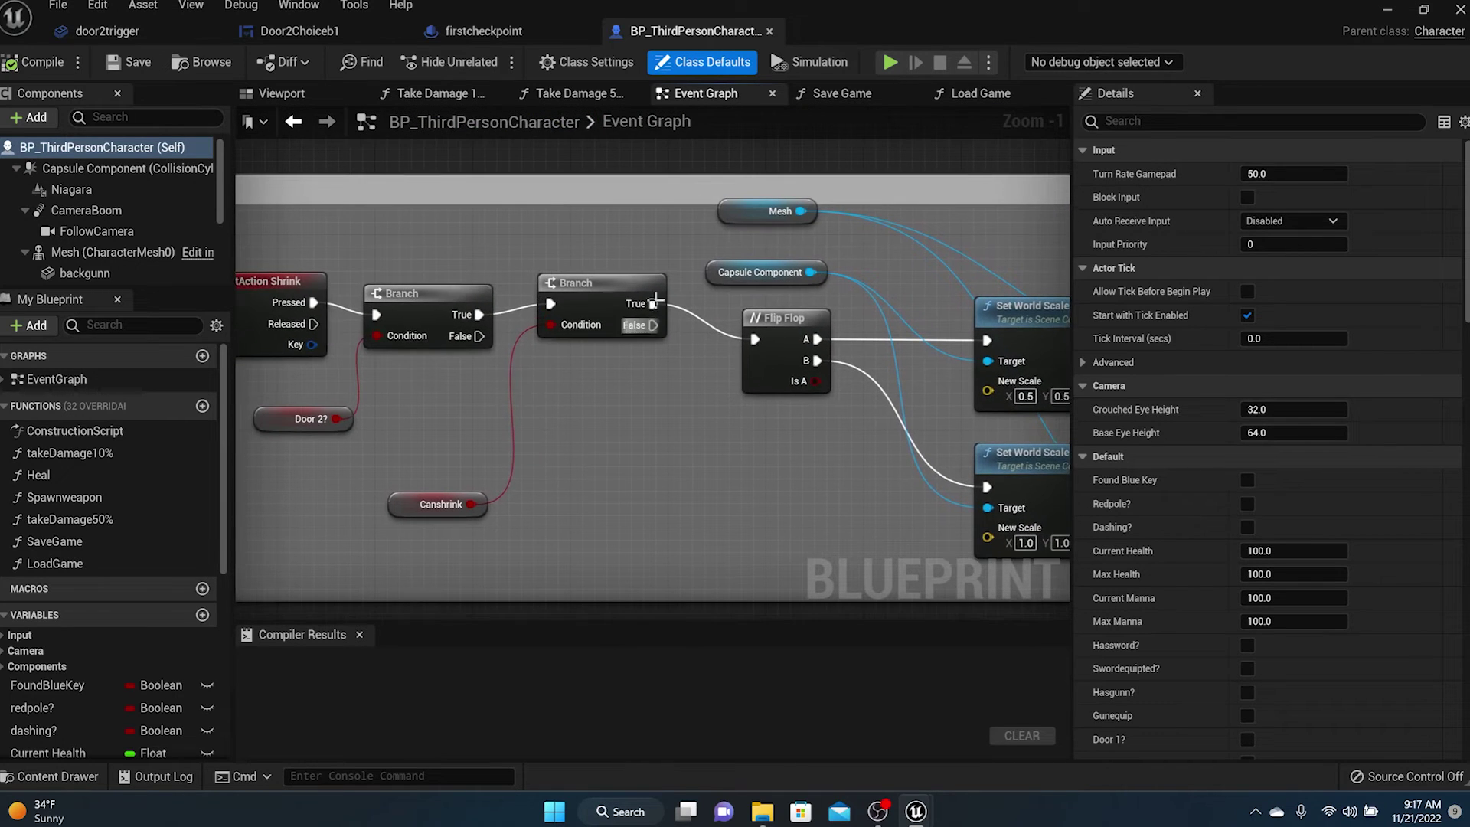
{"action": "right_click_drag", "start_coordinate": [763, 332], "coordinate": [496, 352]}
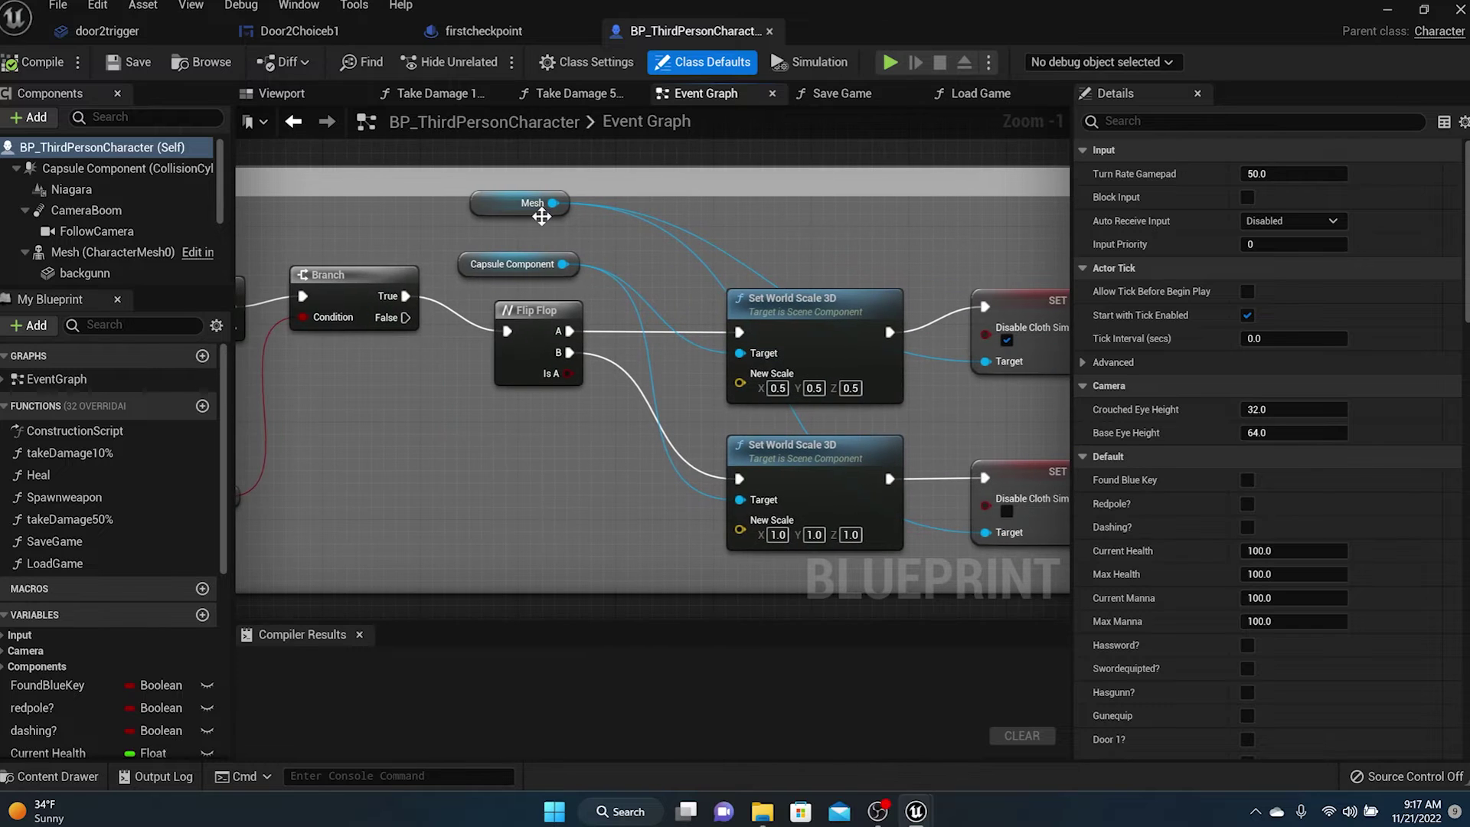
{"action": "scroll", "coordinate": [800, 513], "scroll_direction": "down", "scroll_amount": 4}
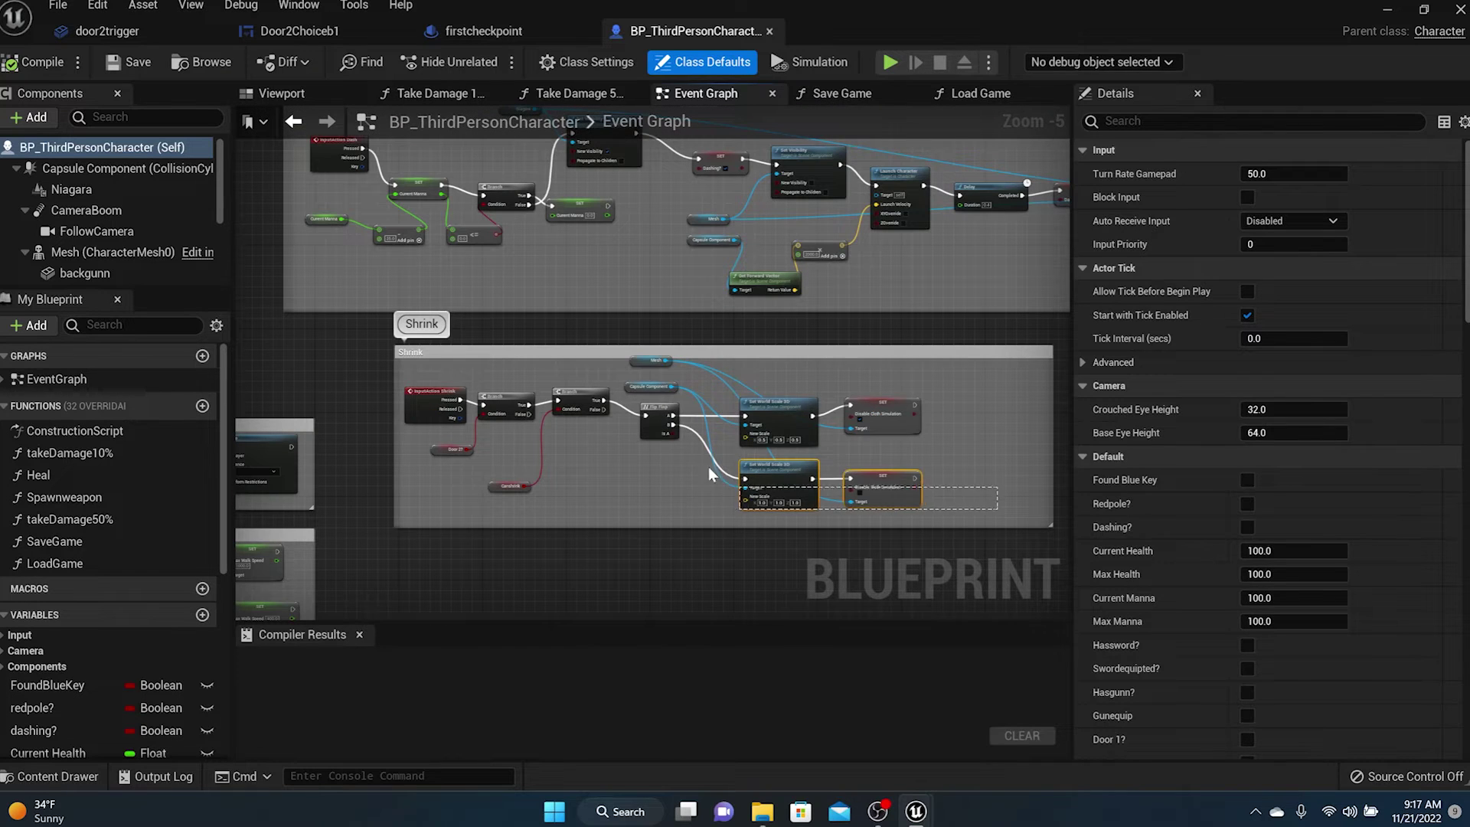
{"action": "left_click_drag", "start_coordinate": [619, 364], "coordinate": [711, 400]}
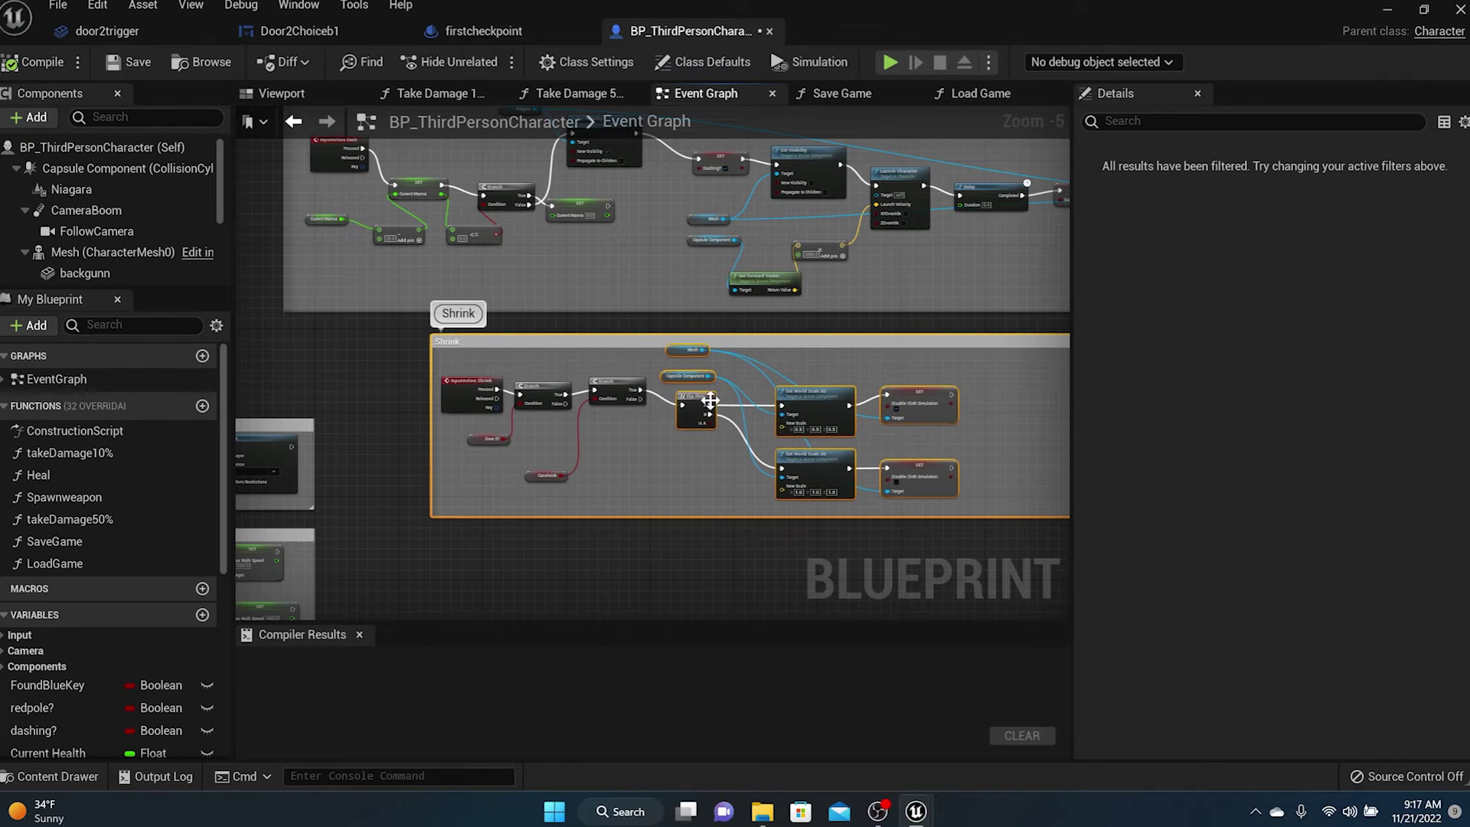
{"action": "left_click_drag", "start_coordinate": [991, 492], "coordinate": [829, 376]}
Insert a Play Sound at Location node between the second Branch's True output and the Flip Flop
{"action": "left_click_drag", "start_coordinate": [626, 395], "coordinate": [696, 378]}
{"action": "scroll", "coordinate": [650, 391], "scroll_direction": "up", "scroll_amount": 5}
{"action": "type", "text": "playsoun"}
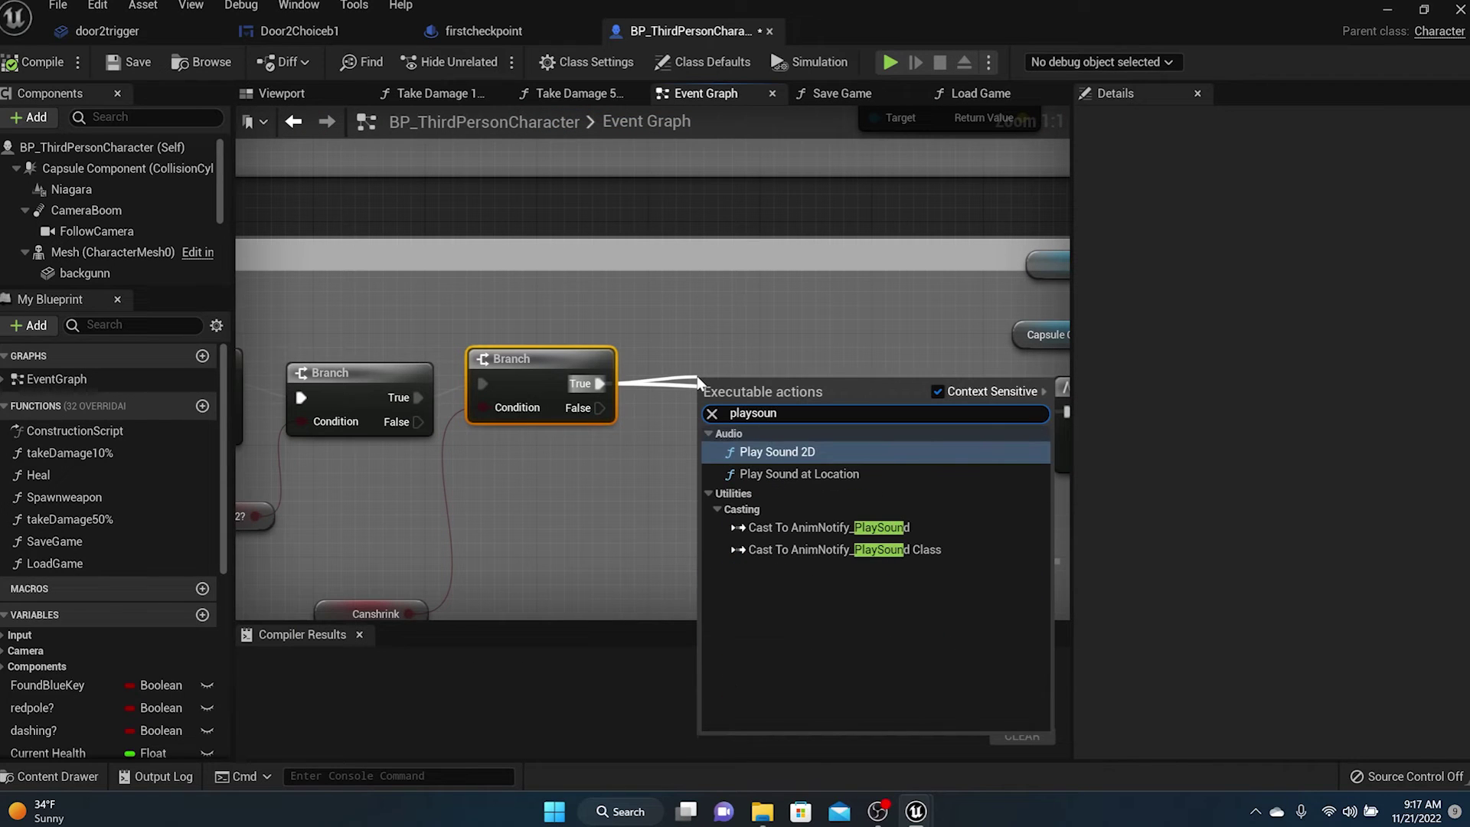
{"action": "left_click", "coordinate": [790, 473]}
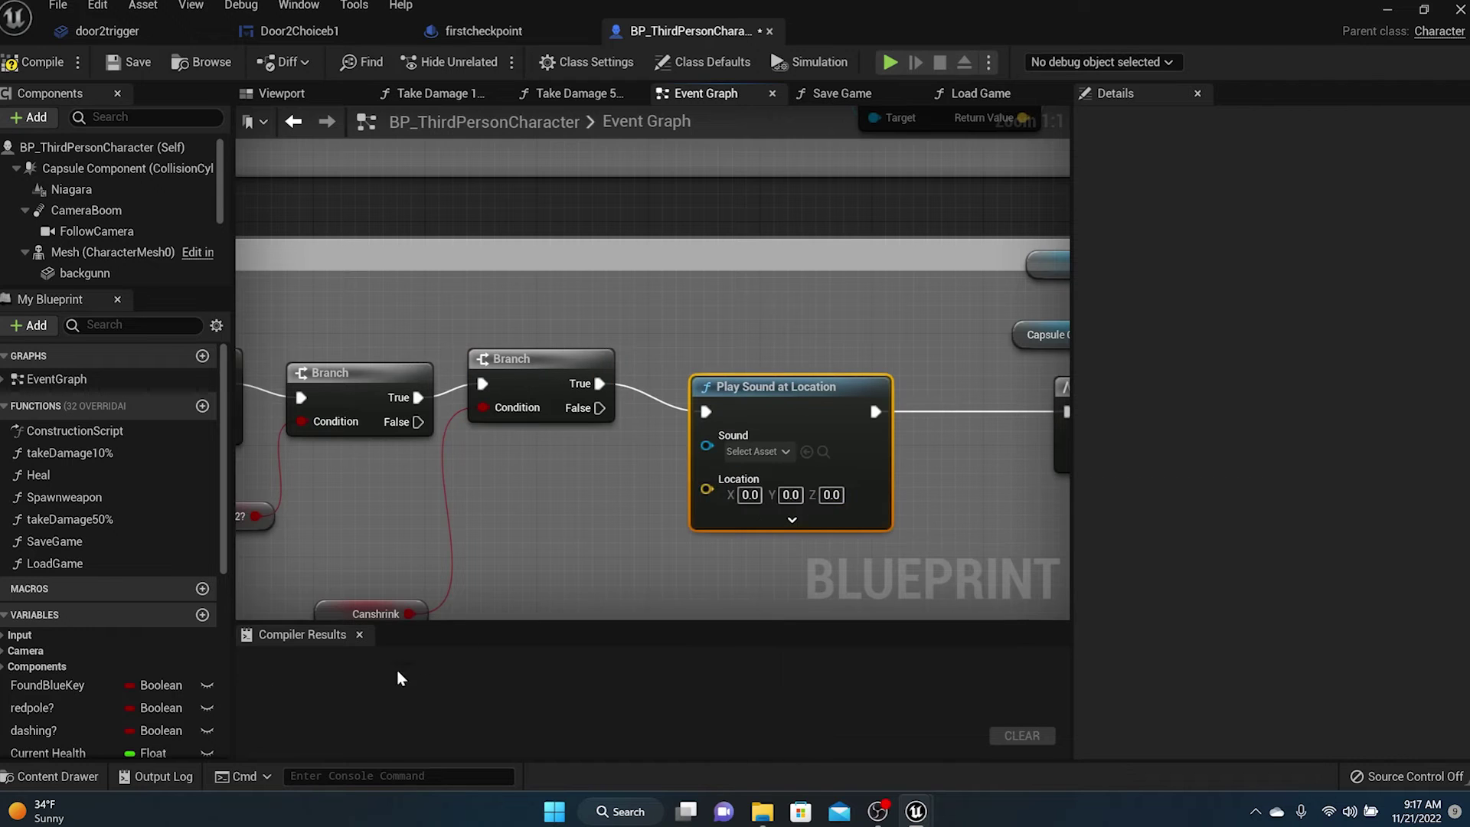
Create a sound cue from the shrink sound wave in the sounds/tutsfx folder
{"action": "left_click", "coordinate": [62, 776]}
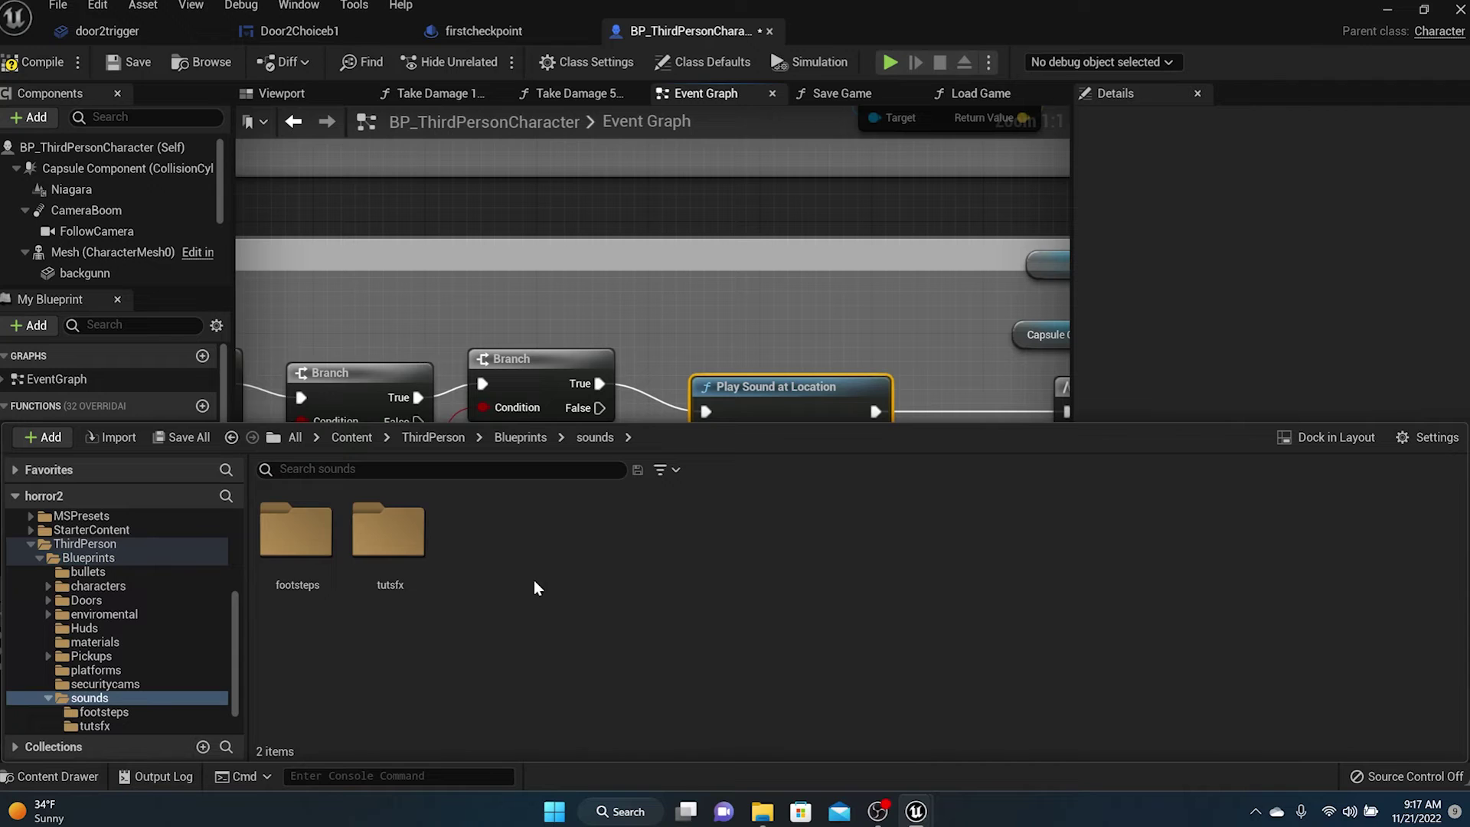
{"action": "double_click", "coordinate": [388, 530]}
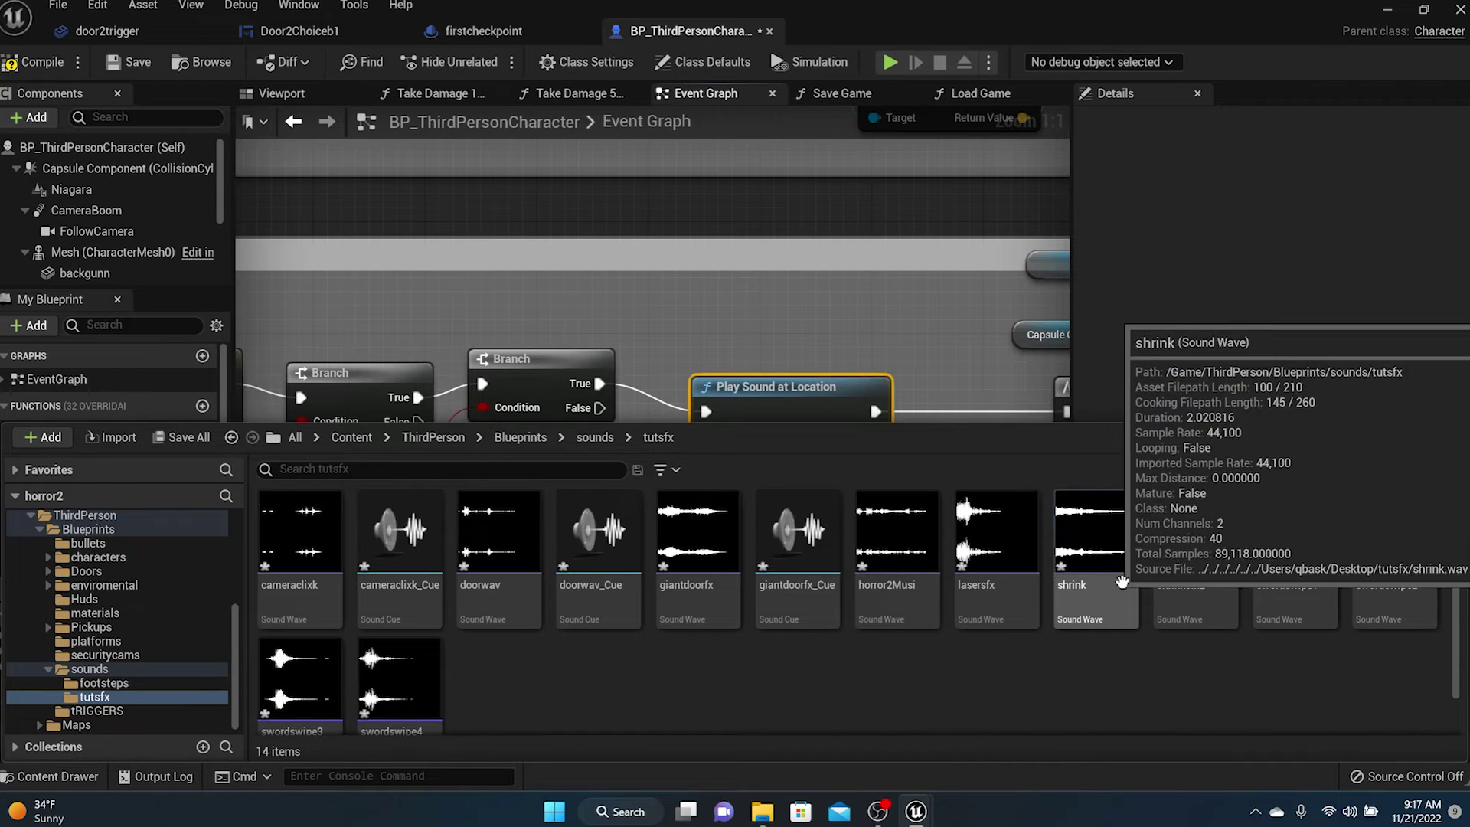
{"action": "right_click", "coordinate": [1126, 581]}
{"action": "left_click", "coordinate": [1199, 267]}
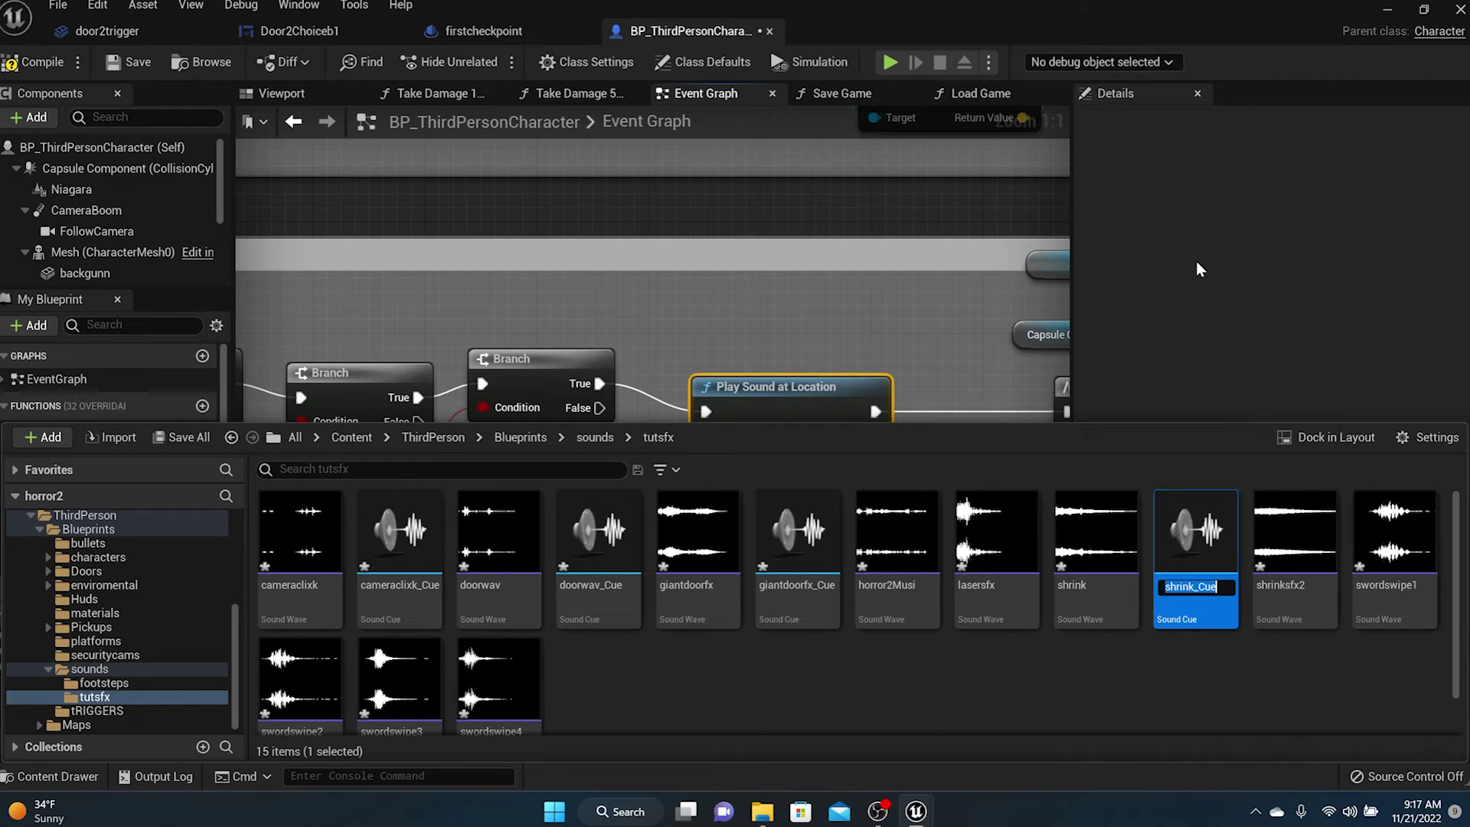
Assign shrink_Cue as the sound of the Shrink section's Play Sound at Location node
{"action": "left_click", "coordinate": [766, 387]}
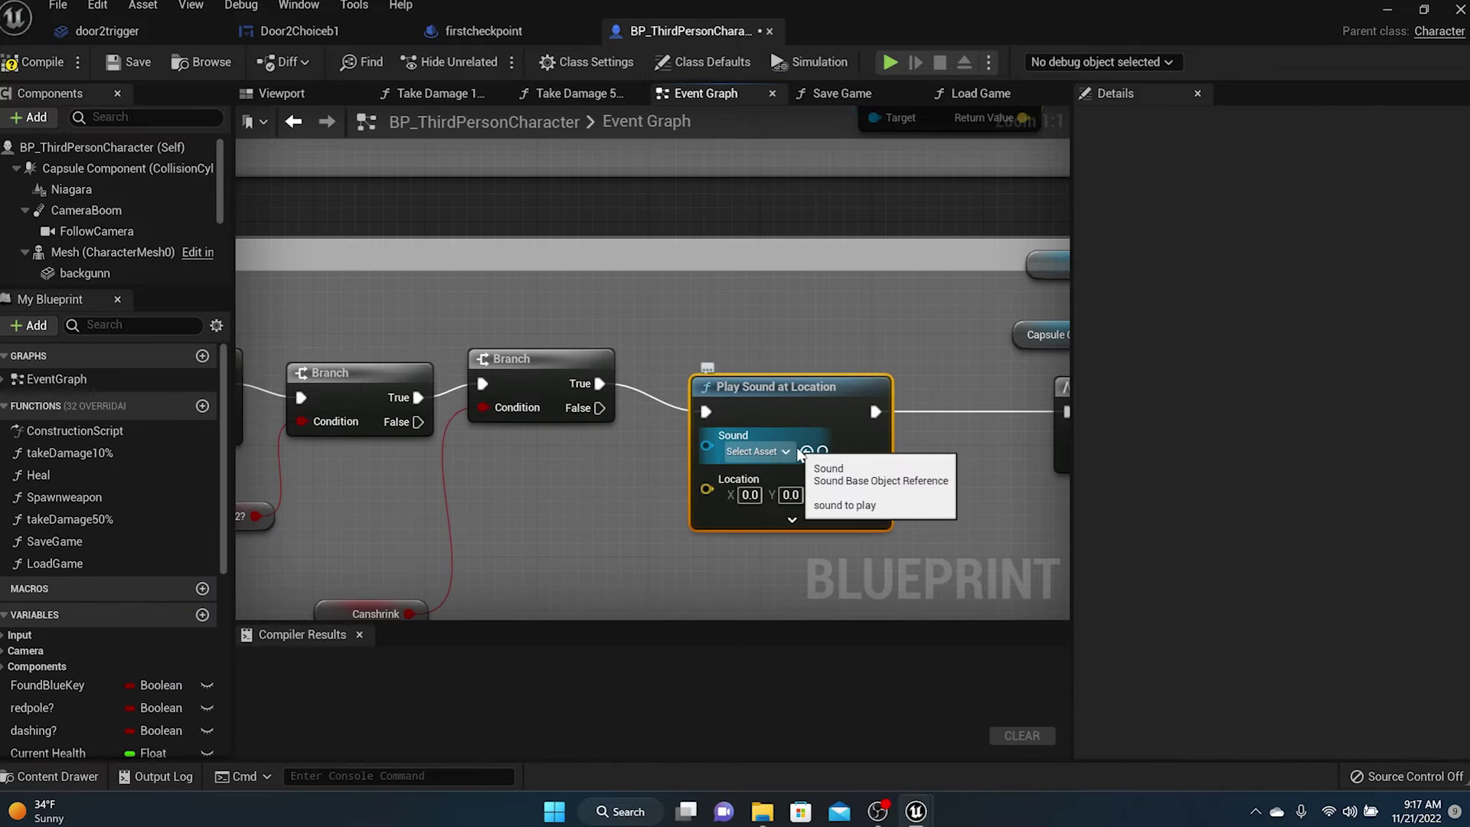
{"action": "right_click_drag", "start_coordinate": [599, 446], "coordinate": [898, 354]}
{"action": "scroll", "coordinate": [898, 354], "scroll_direction": "down", "scroll_amount": 1}
{"action": "right_click_drag", "start_coordinate": [942, 398], "coordinate": [594, 383]}
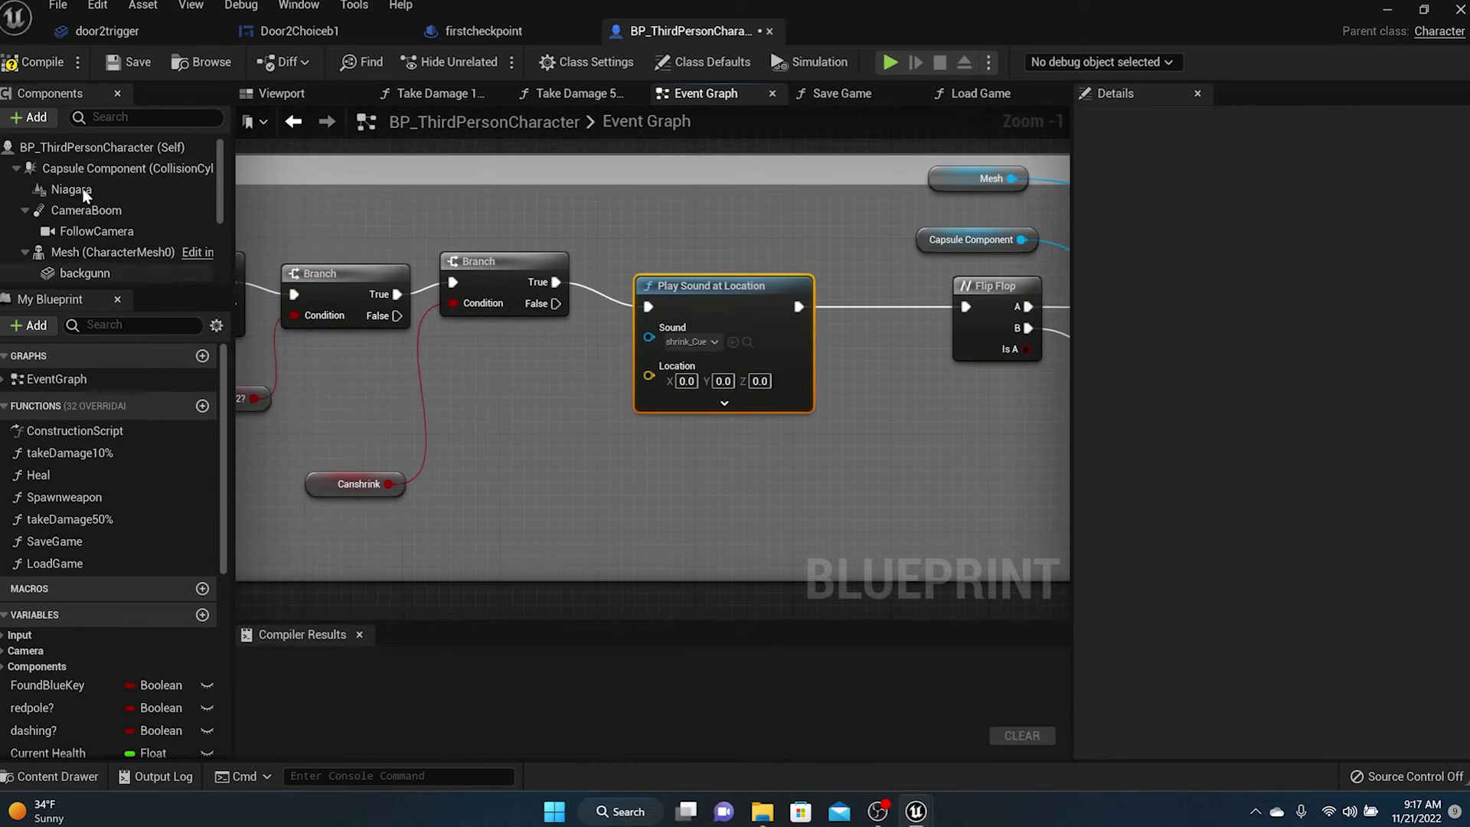
Add a Get Actor Location node feeding the Play Sound at Location node's Location input, and compile and save the blueprint
{"action": "right_click", "coordinate": [554, 442]}
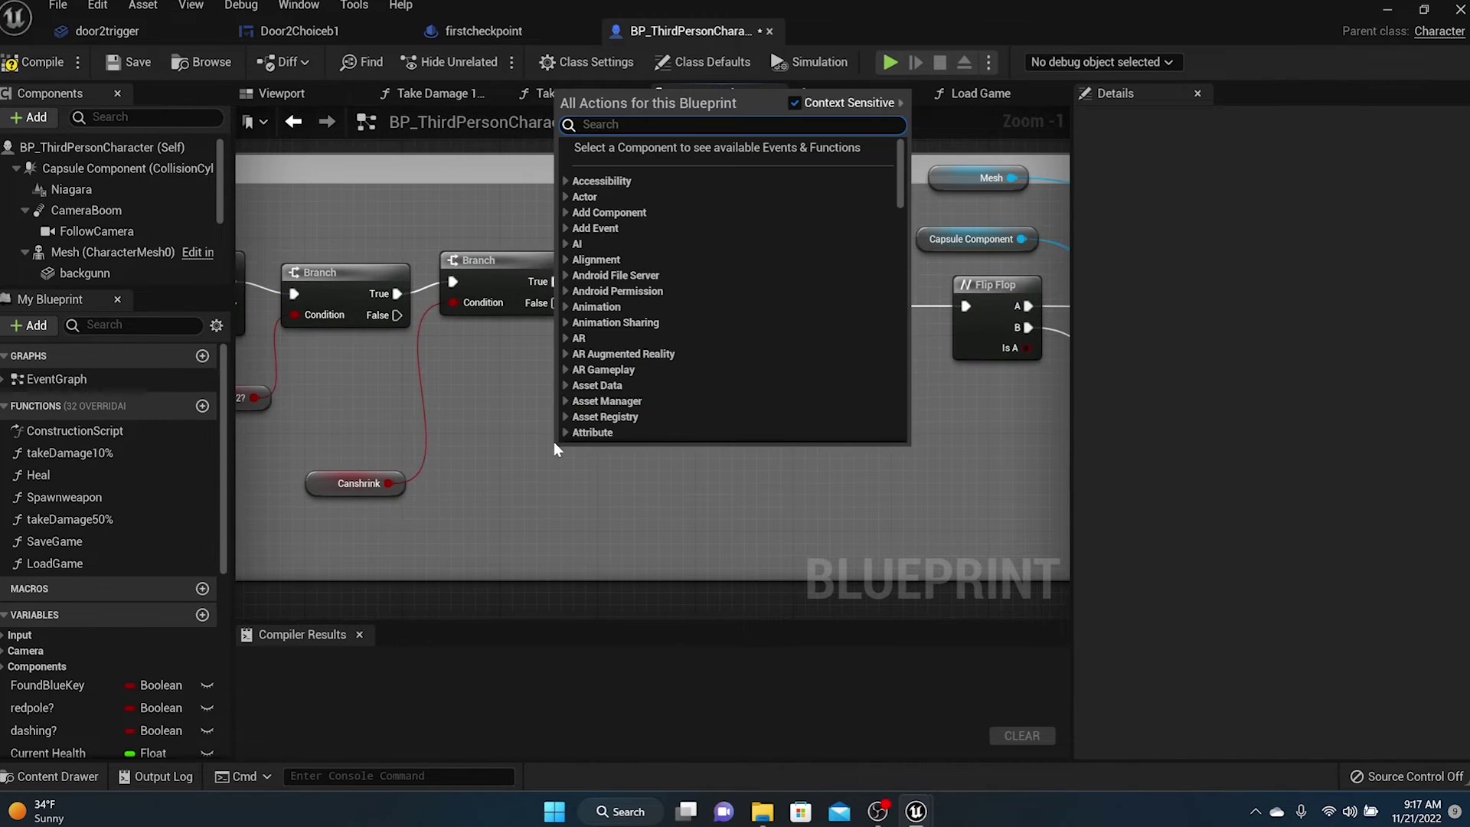
{"action": "type", "text": "getac"}
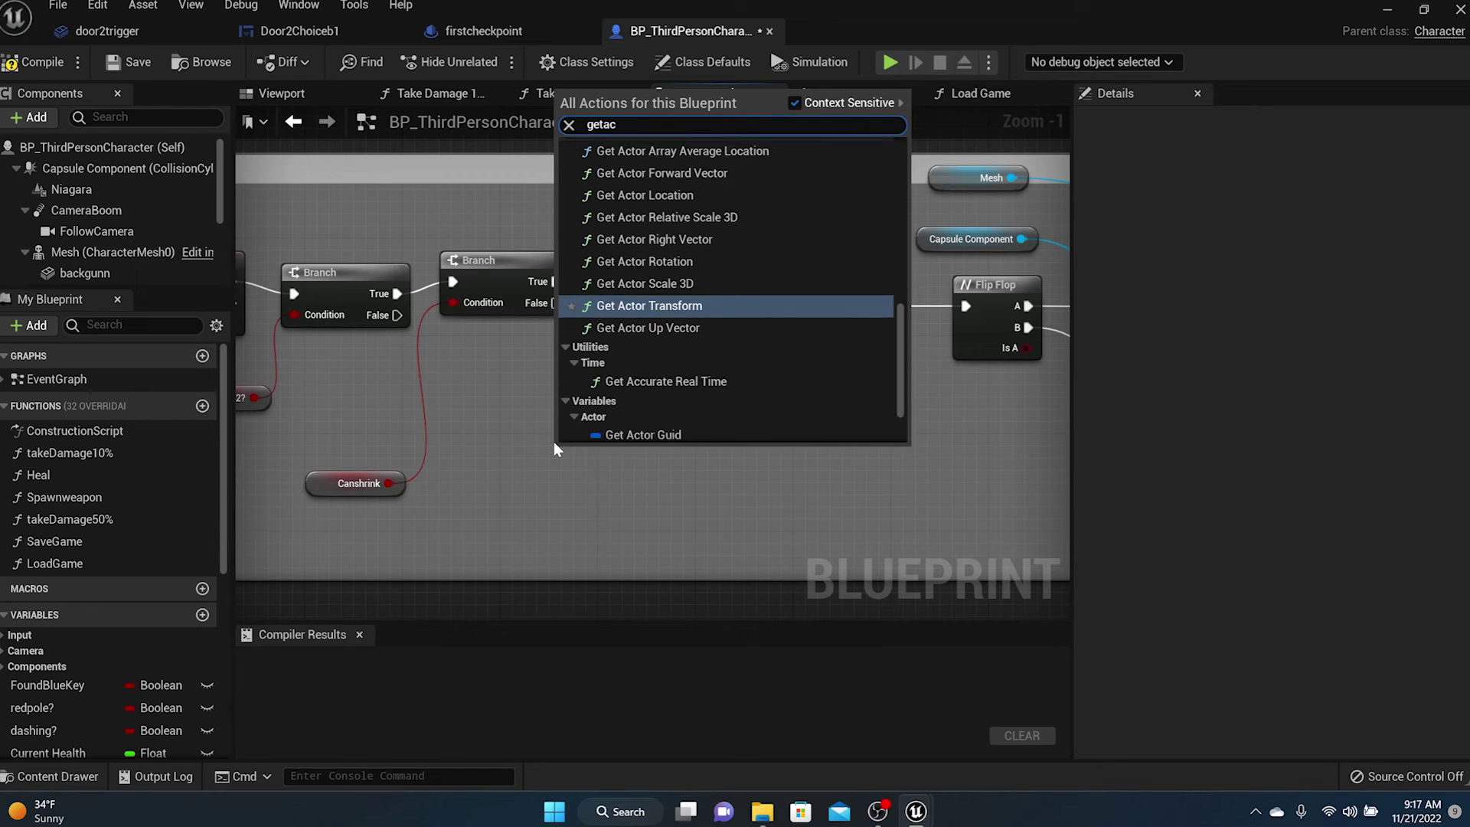
{"action": "type", "text": "torloc"}
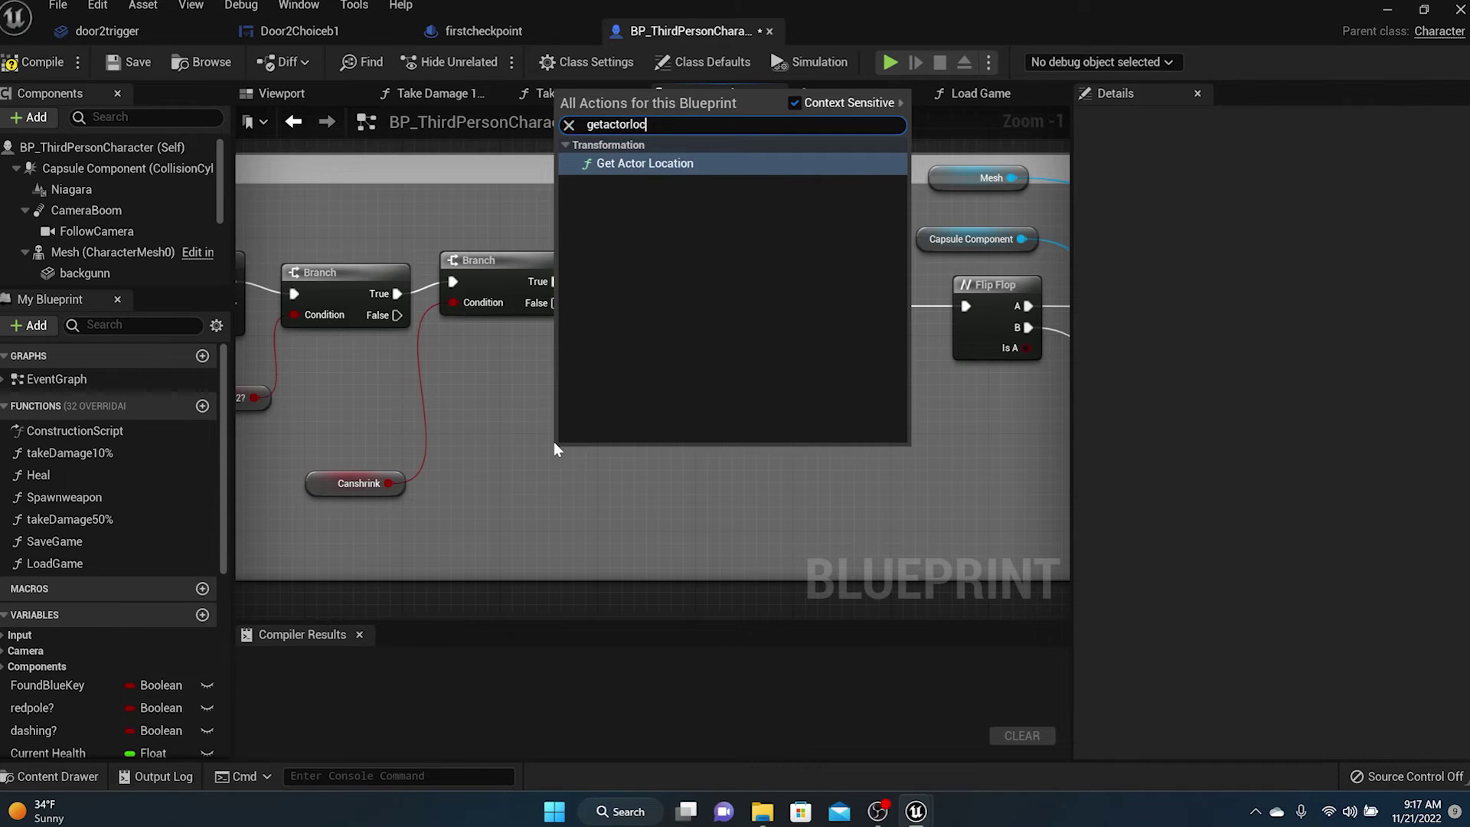
{"action": "key", "text": "Return"}
{"action": "left_click_drag", "start_coordinate": [707, 490], "coordinate": [649, 370]}
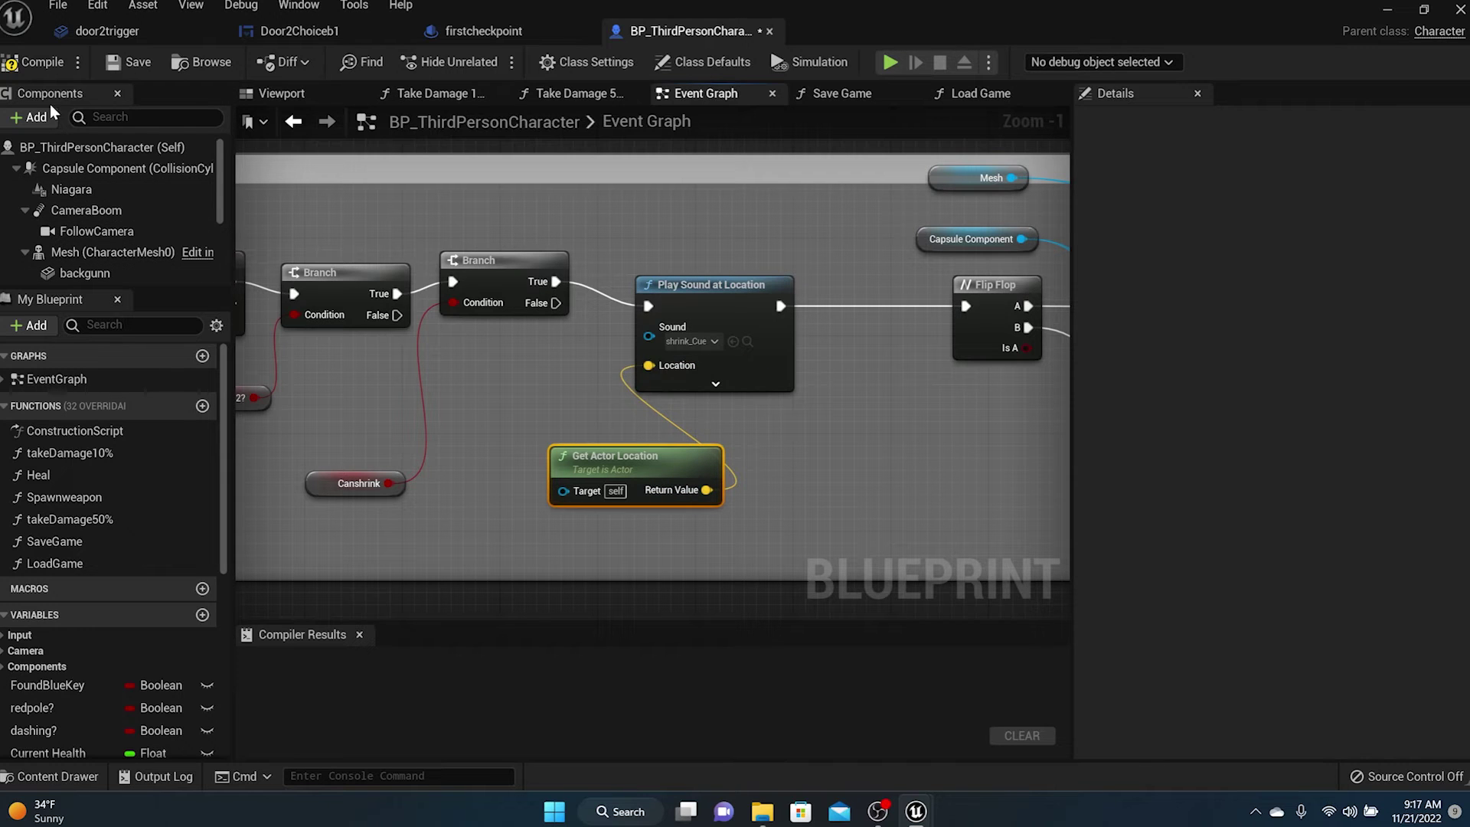
{"action": "left_click", "coordinate": [33, 61]}
{"action": "left_click", "coordinate": [113, 61]}
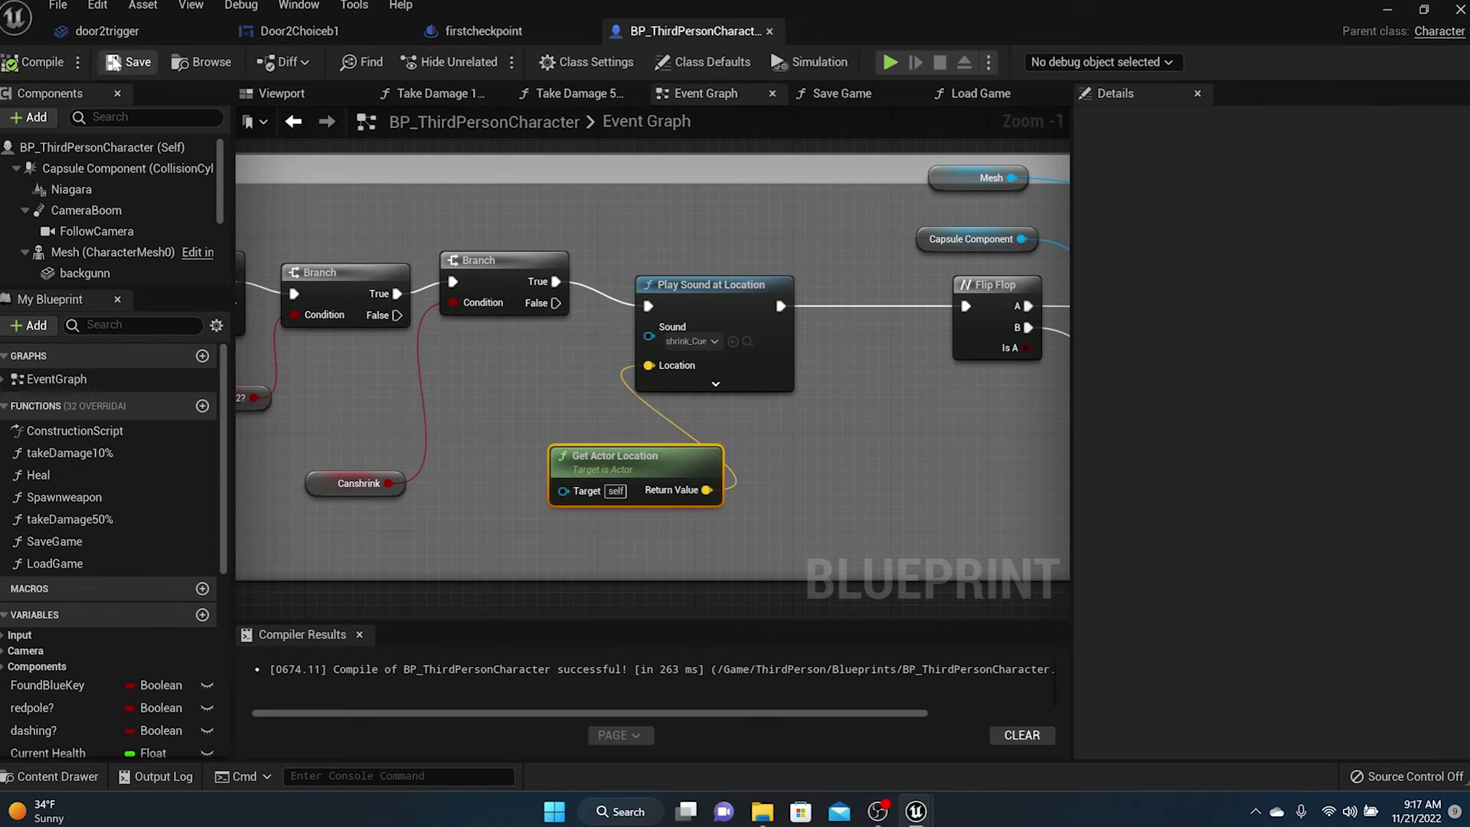
Widen the ATTACK comment box in the character's event graph
{"action": "scroll", "coordinate": [606, 370], "scroll_direction": "down", "scroll_amount": 4}
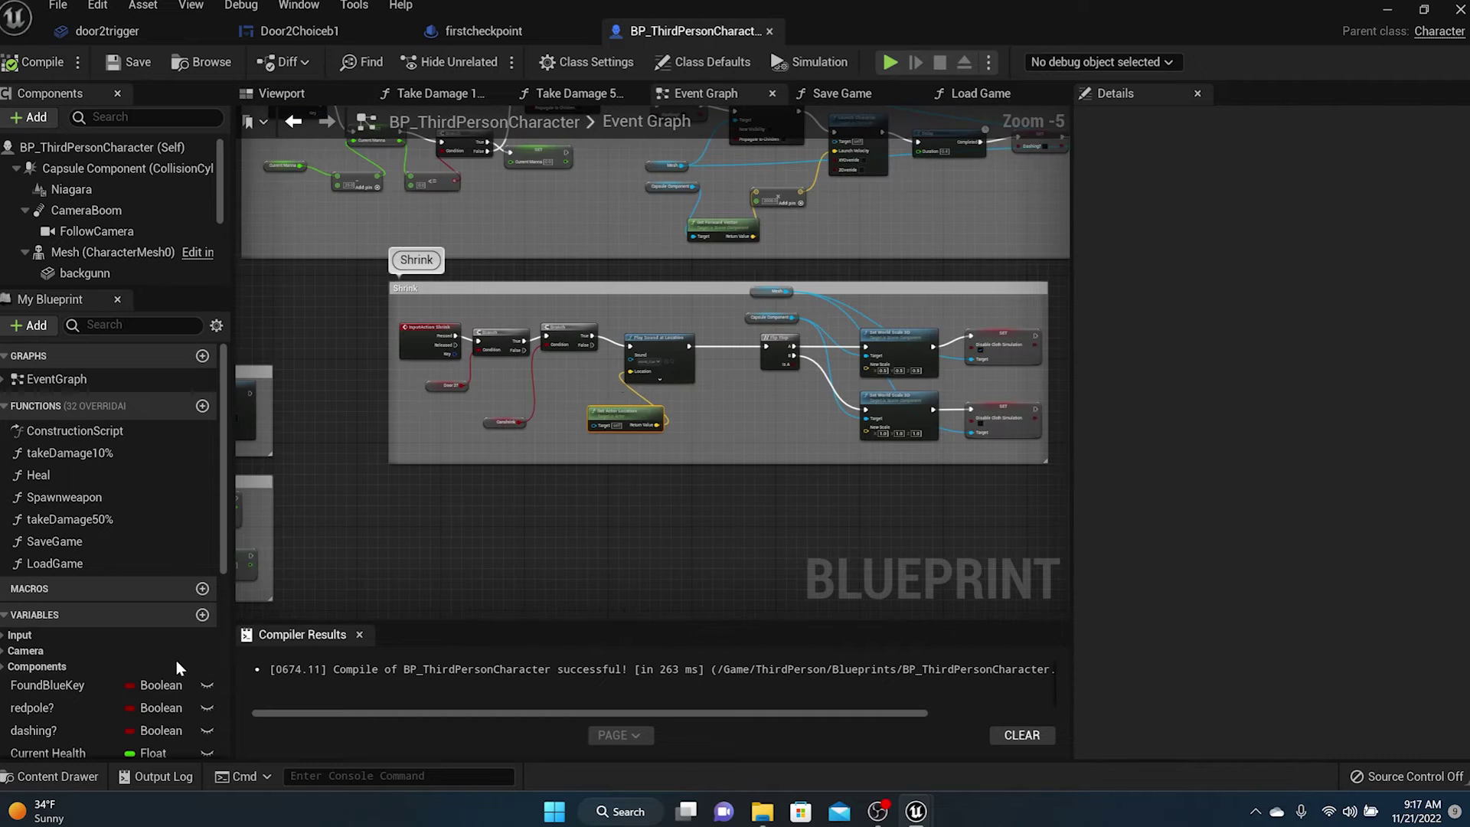
{"action": "left_click", "coordinate": [22, 778]}
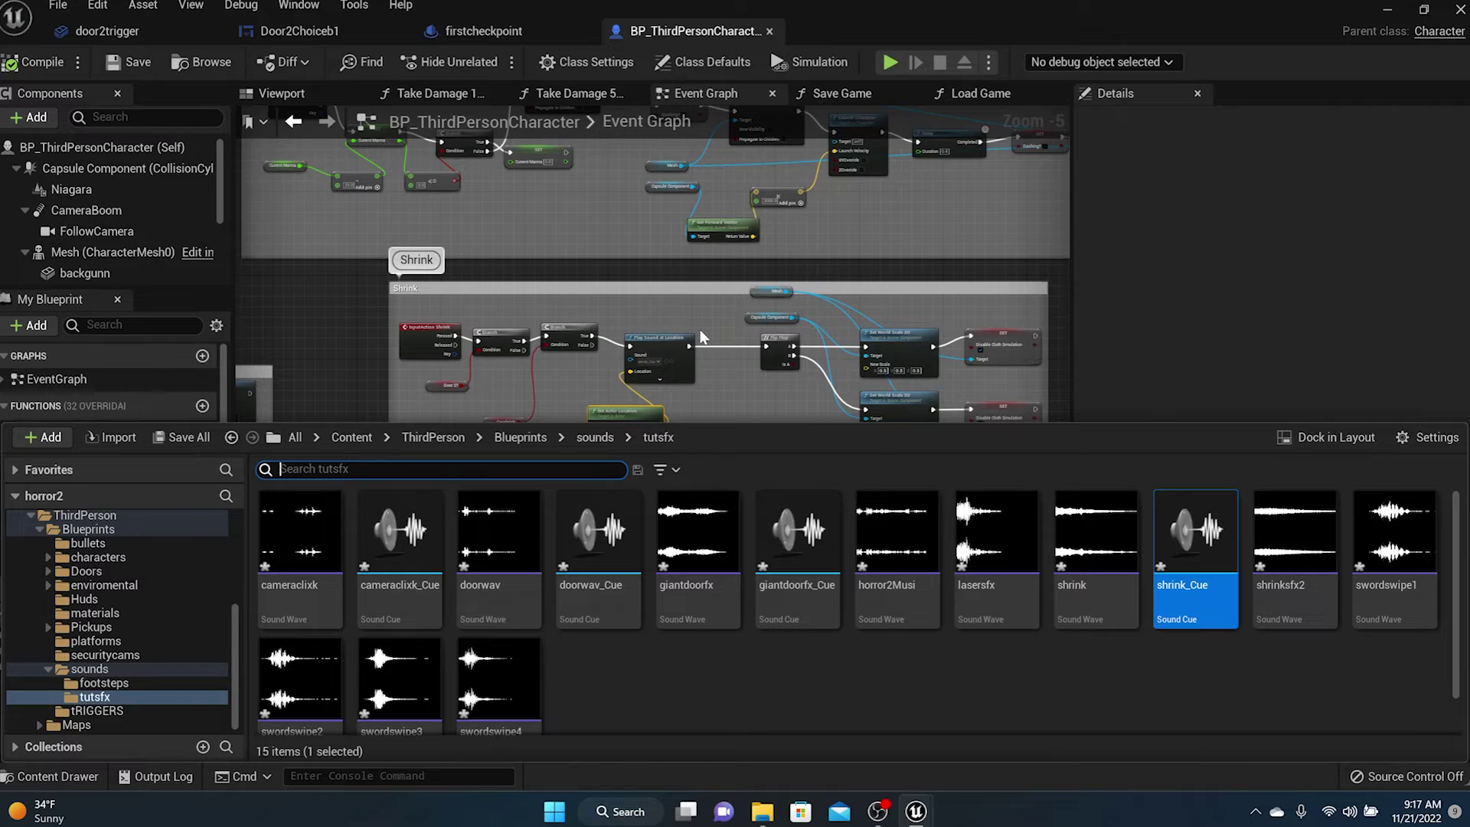
{"action": "scroll", "coordinate": [858, 375], "scroll_direction": "down", "scroll_amount": 3}
{"action": "right_click_drag", "start_coordinate": [940, 349], "coordinate": [833, 145]}
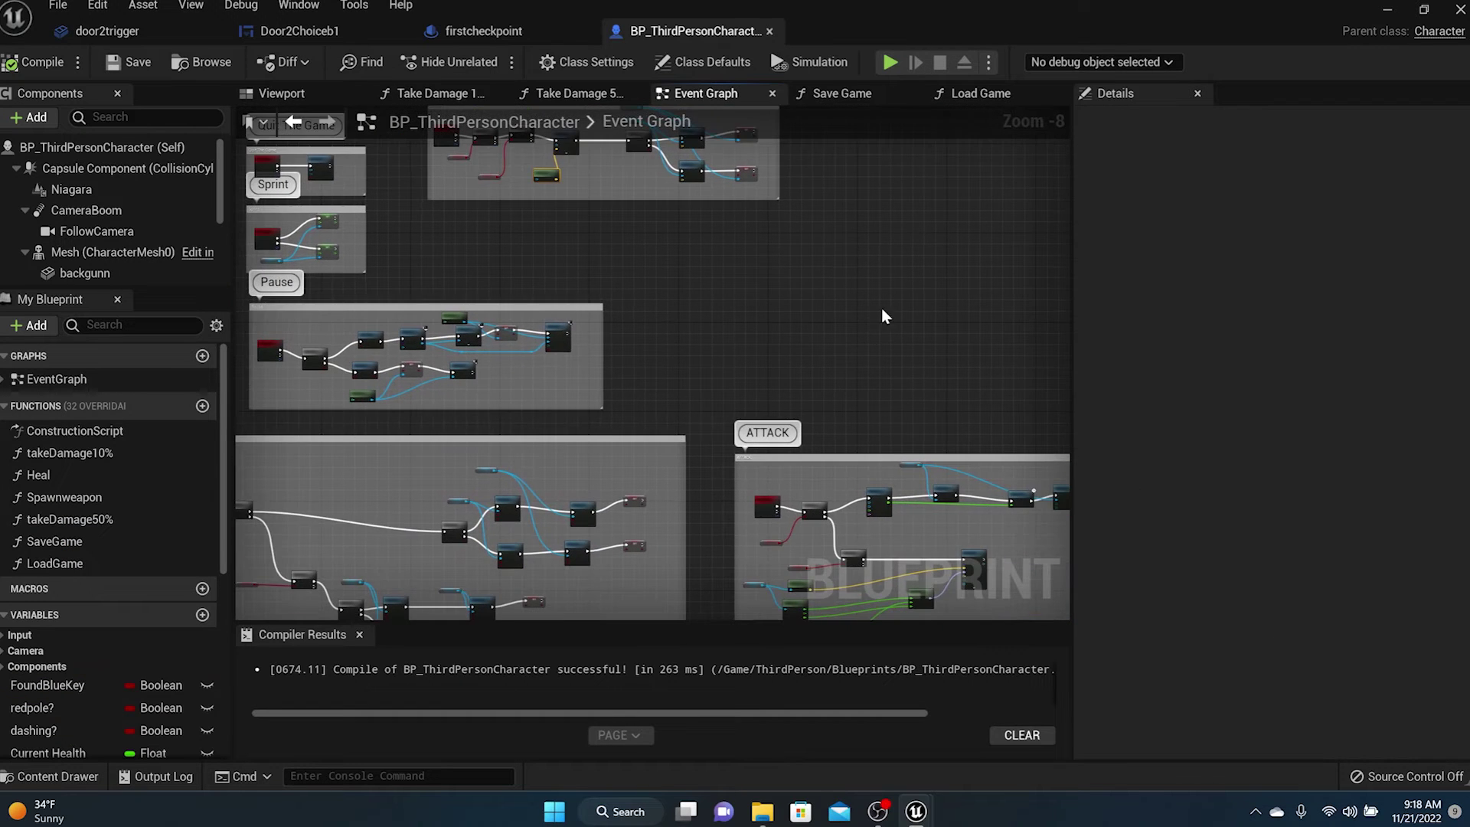
{"action": "right_click_drag", "start_coordinate": [881, 318], "coordinate": [708, 163]}
{"action": "scroll", "coordinate": [787, 361], "scroll_direction": "up", "scroll_amount": 3}
{"action": "right_click_drag", "start_coordinate": [787, 361], "coordinate": [852, 361]}
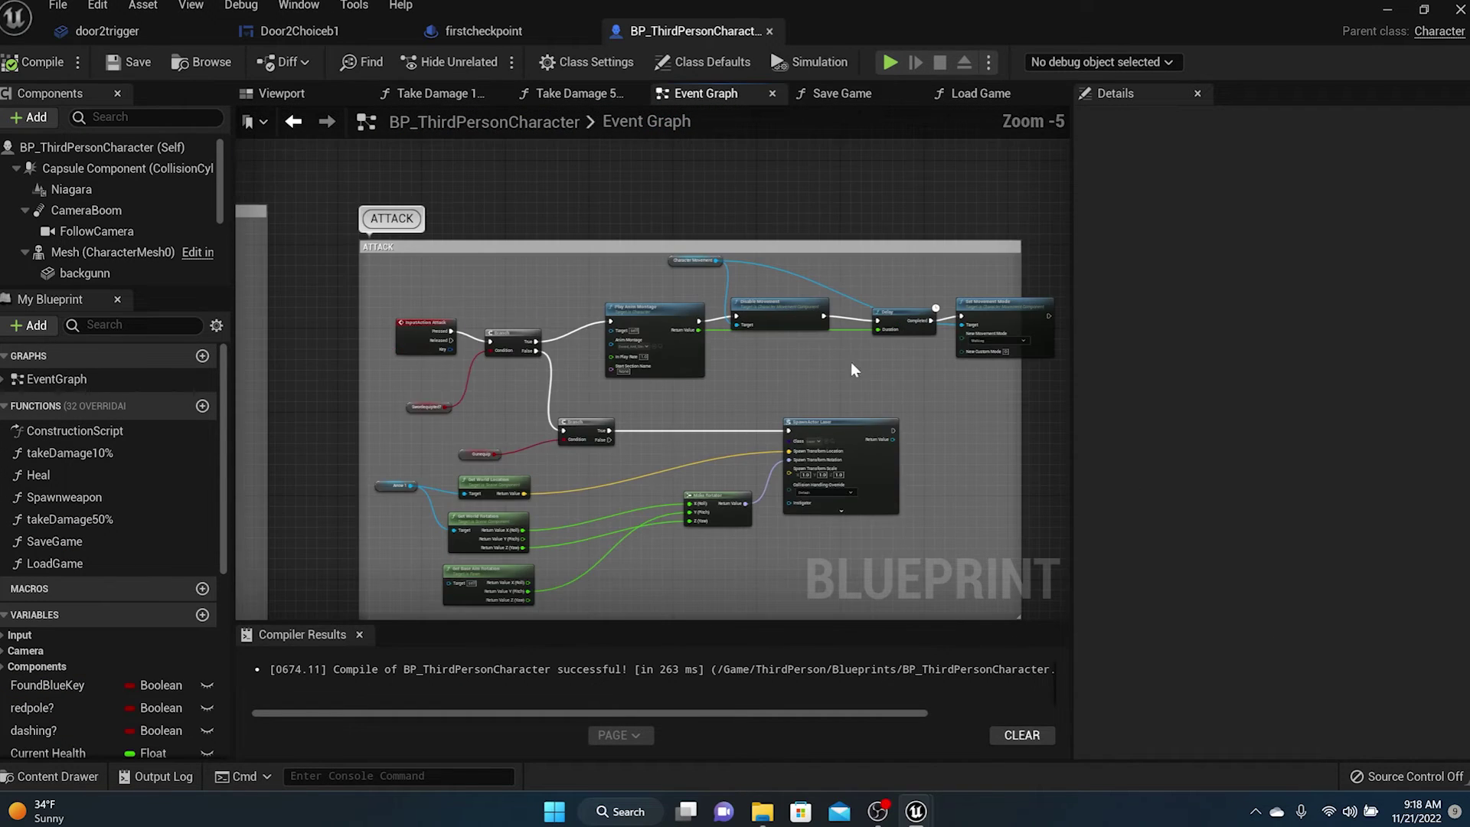
{"action": "left_click_drag", "start_coordinate": [1019, 468], "coordinate": [1110, 463]}
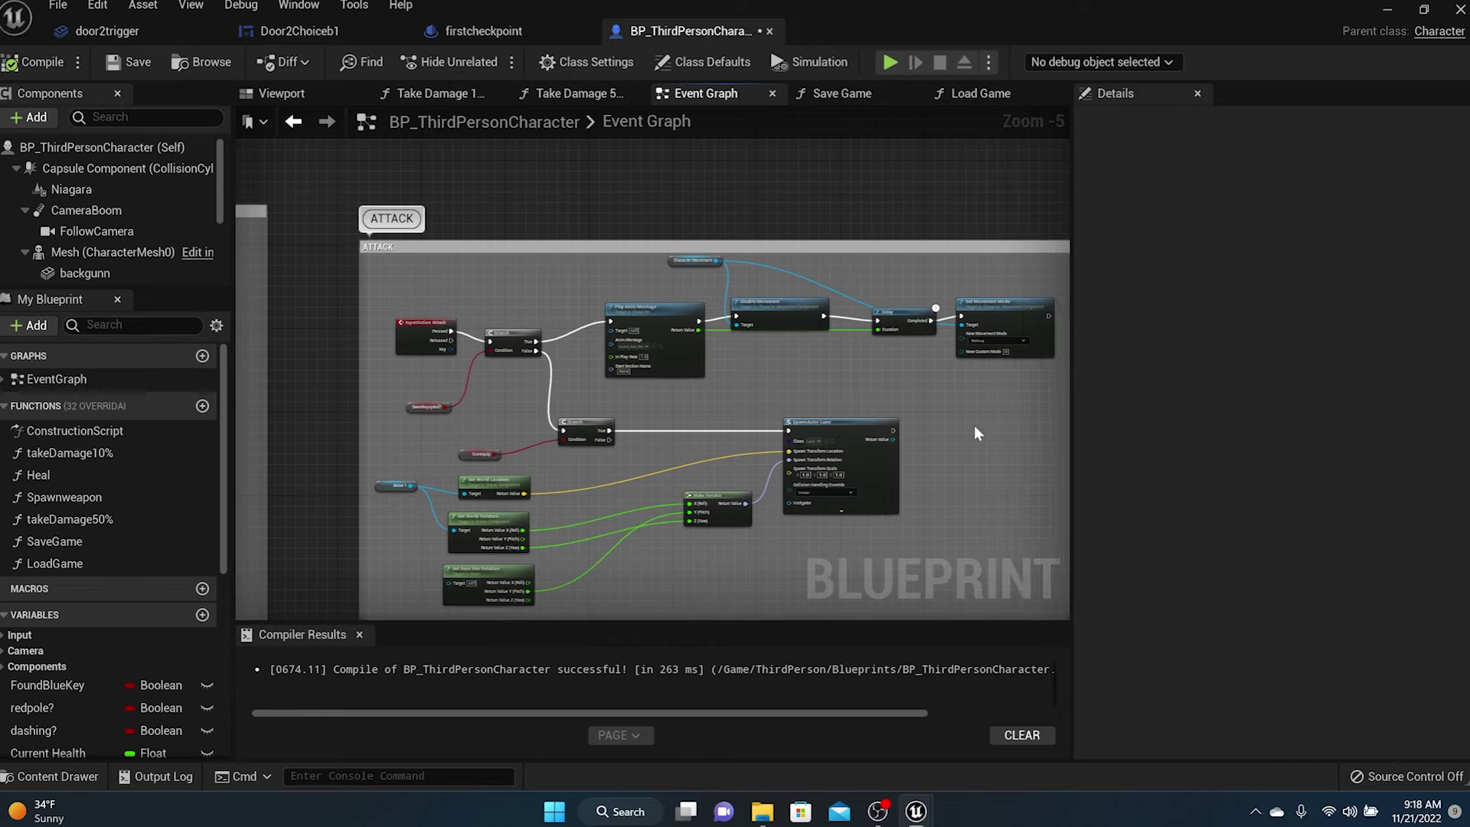
Move the InputAction Attack, Swordequipted? and first Branch nodes away from Play Anim Montage to make room in the ATTACK section
{"action": "scroll", "coordinate": [728, 412], "scroll_direction": "up", "scroll_amount": 3}
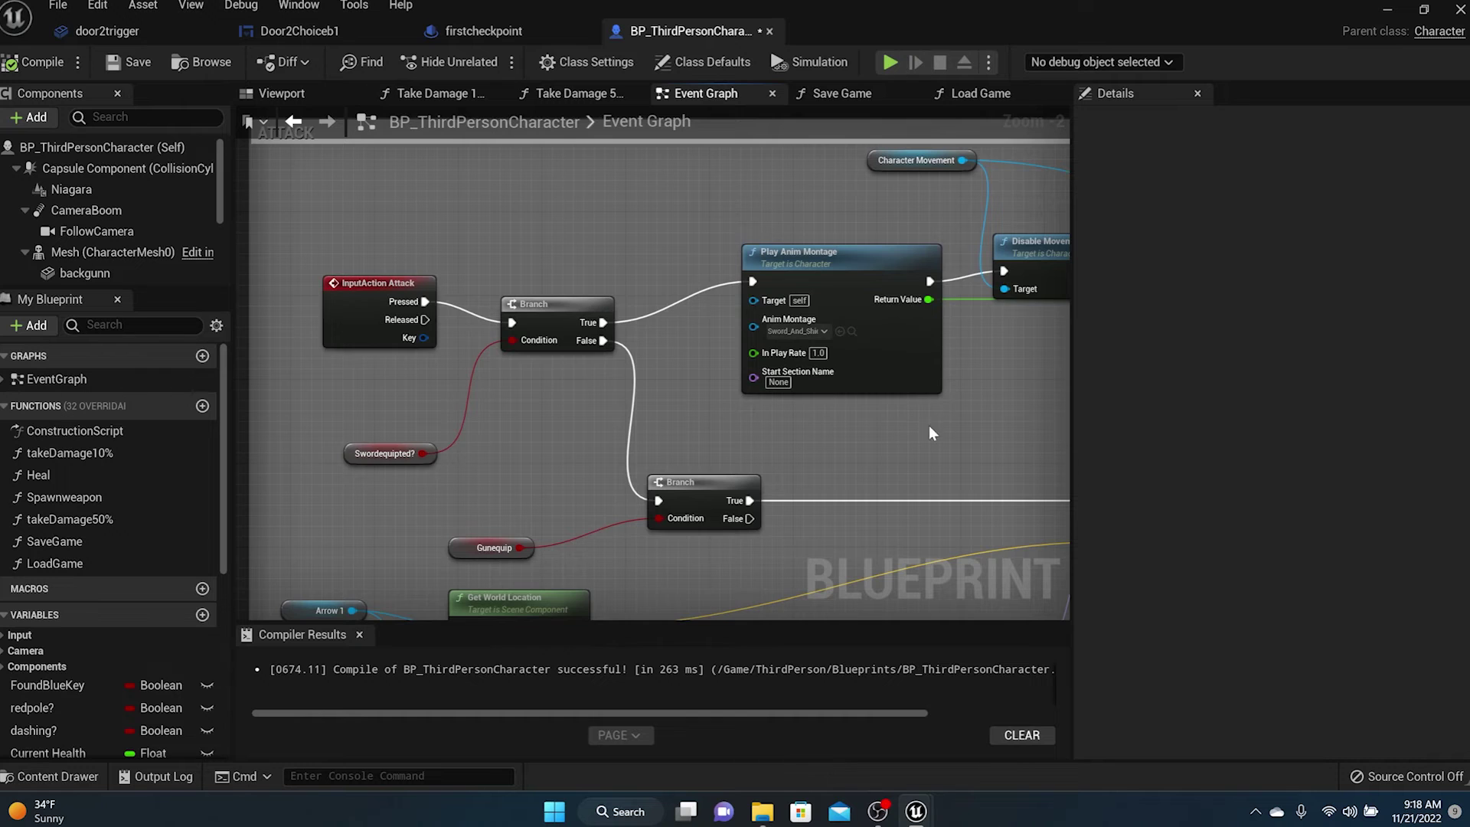
{"action": "right_click_drag", "start_coordinate": [929, 434], "coordinate": [682, 395]}
{"action": "right_click_drag", "start_coordinate": [874, 439], "coordinate": [983, 424]}
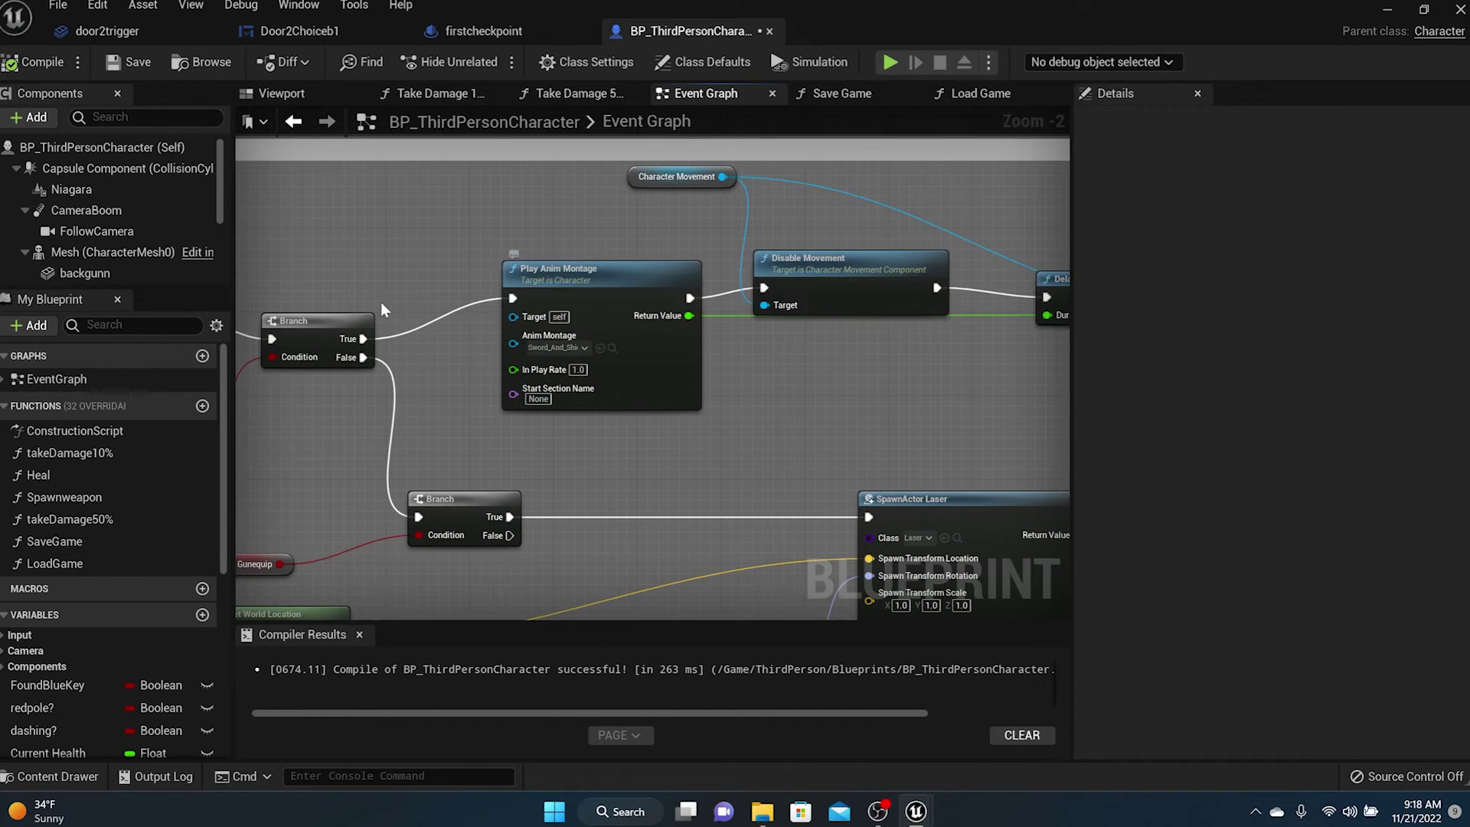
{"action": "right_click_drag", "start_coordinate": [446, 269], "coordinate": [534, 277]}
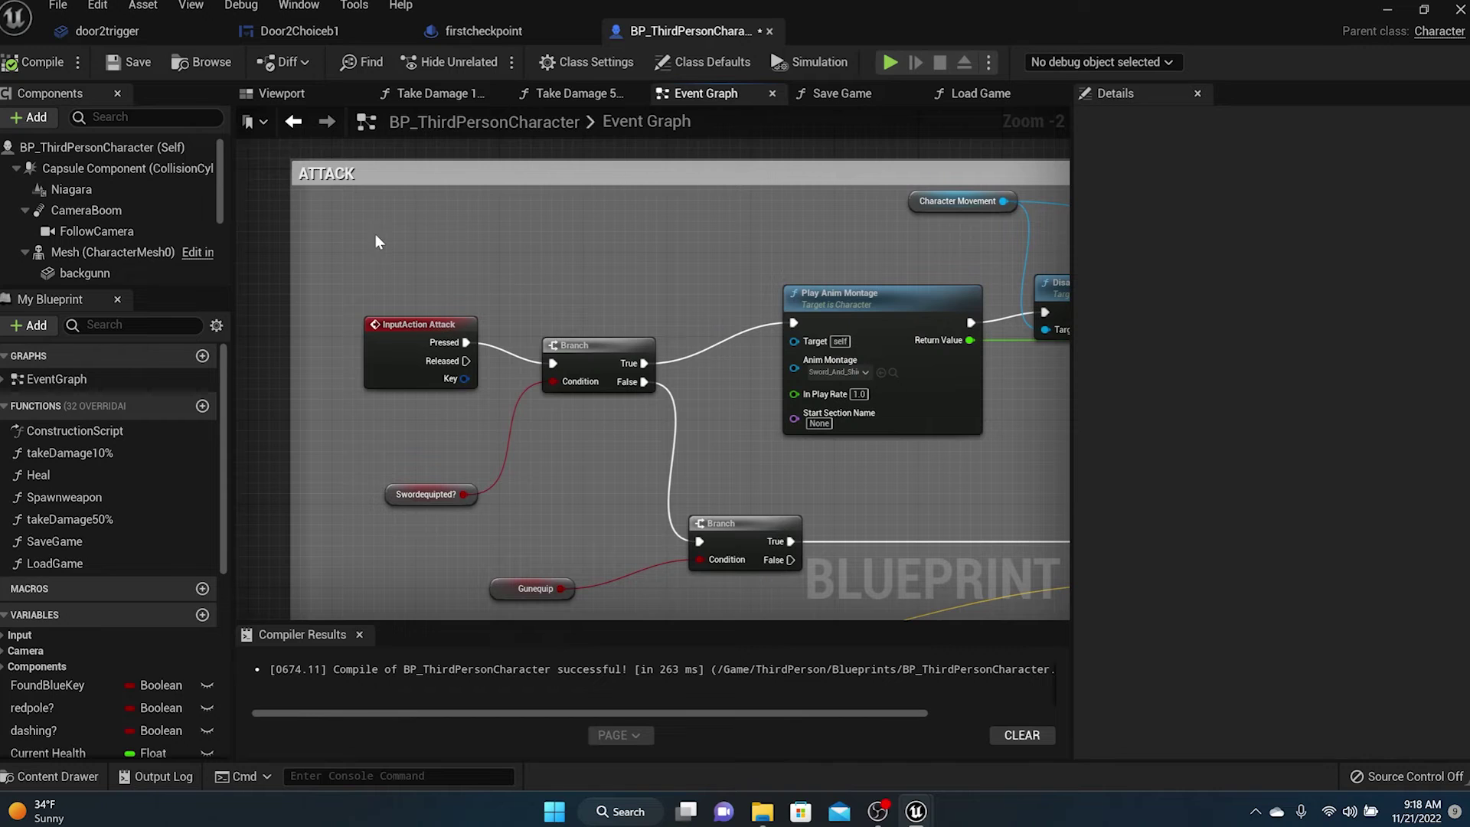
{"action": "left_click_drag", "start_coordinate": [599, 540], "coordinate": [599, 539]}
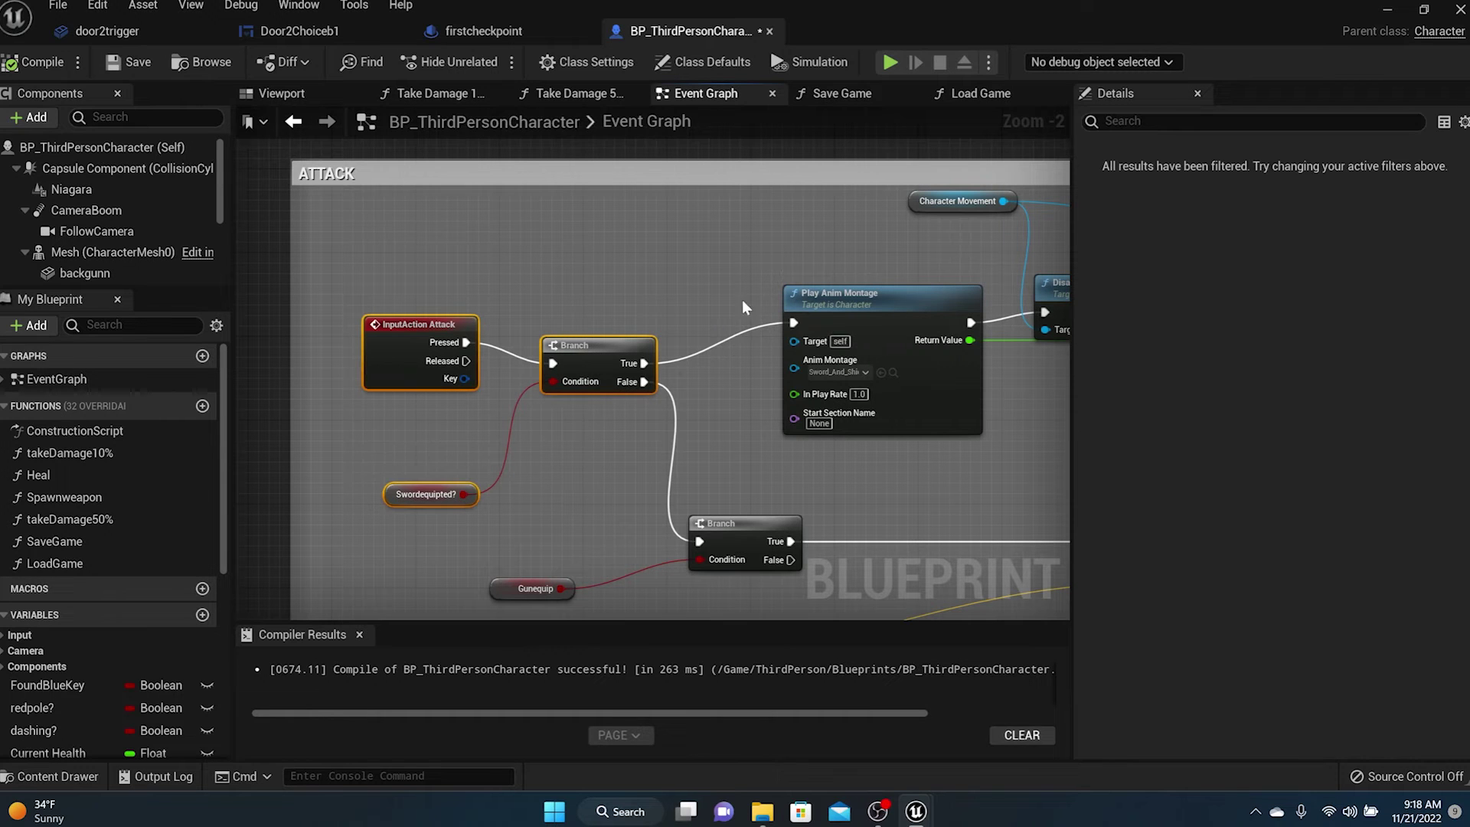
{"action": "mouse_move", "coordinate": [909, 306]}
{"action": "left_mouse_down"}
{"action": "mouse_move", "coordinate": [805, 305]}
{"action": "mouse_move", "coordinate": [901, 309]}
{"action": "left_mouse_up"}
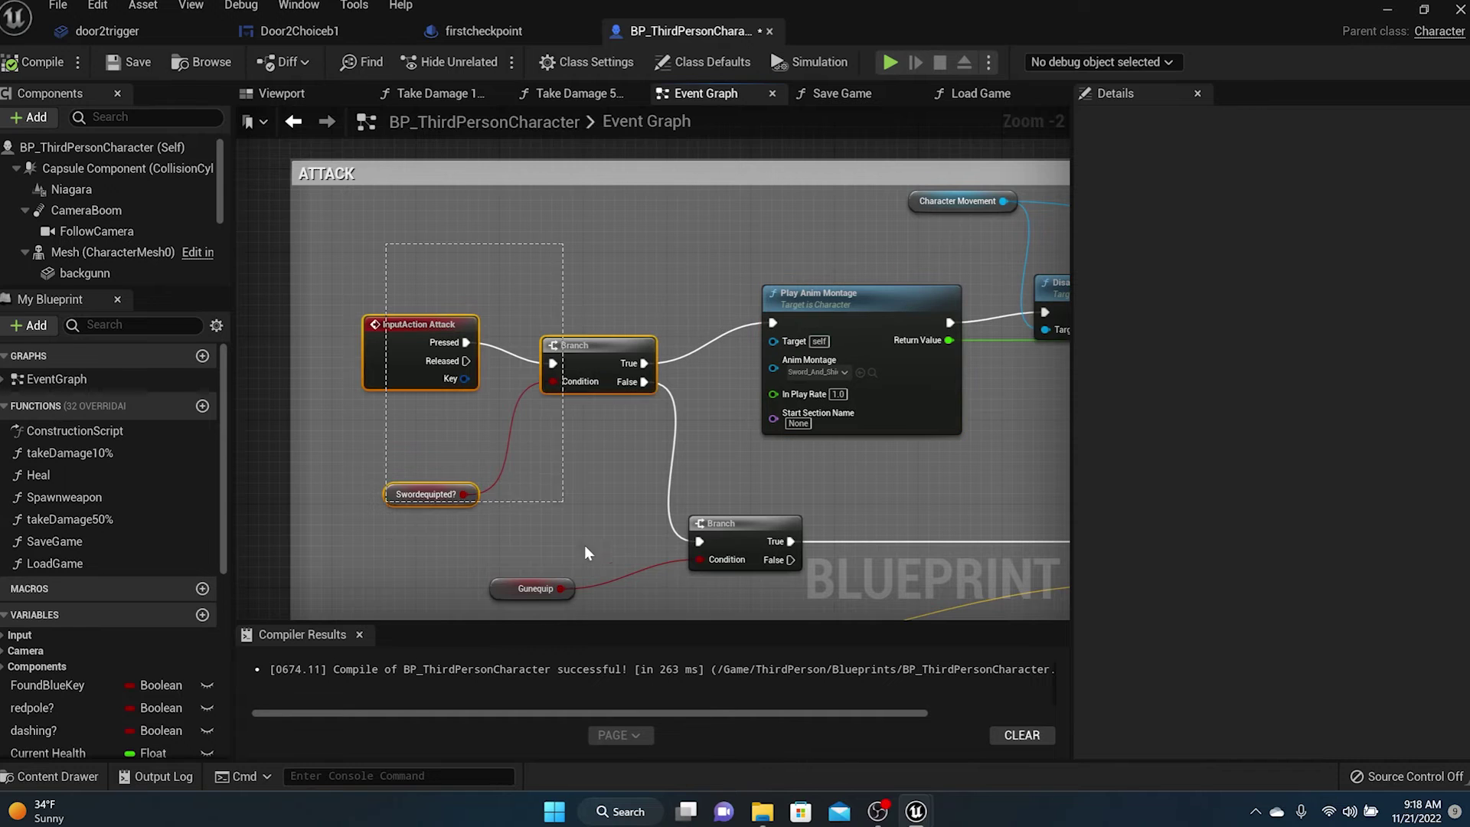
{"action": "left_click_drag", "start_coordinate": [585, 546], "coordinate": [585, 545]}
Insert a Play Sound at Location node between the sword Branch's True output and Play Anim Montage, spacing the two nodes apart
{"action": "left_click_drag", "start_coordinate": [682, 346], "coordinate": [657, 279]}
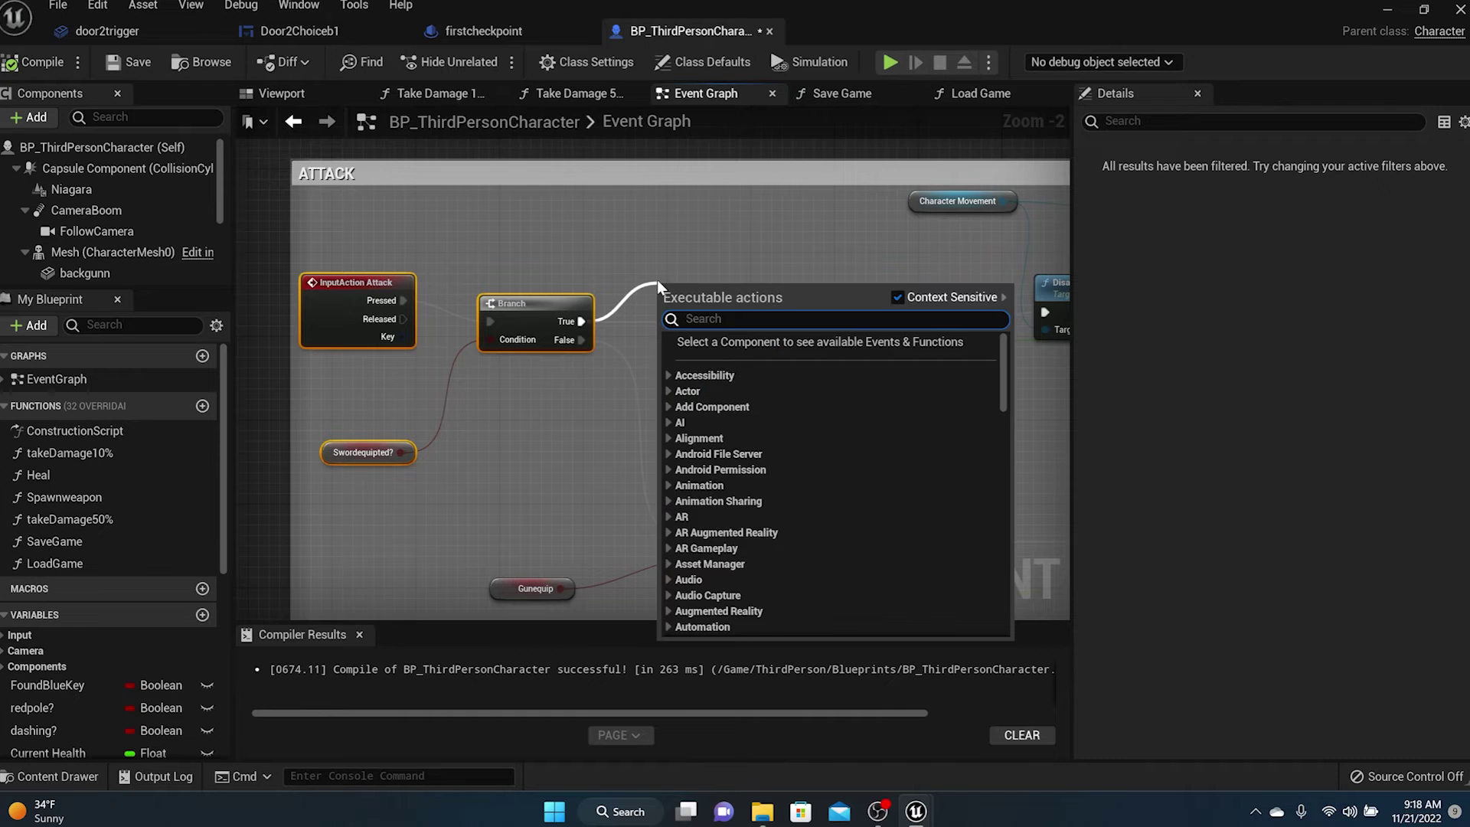
{"action": "type", "text": "playsou"}
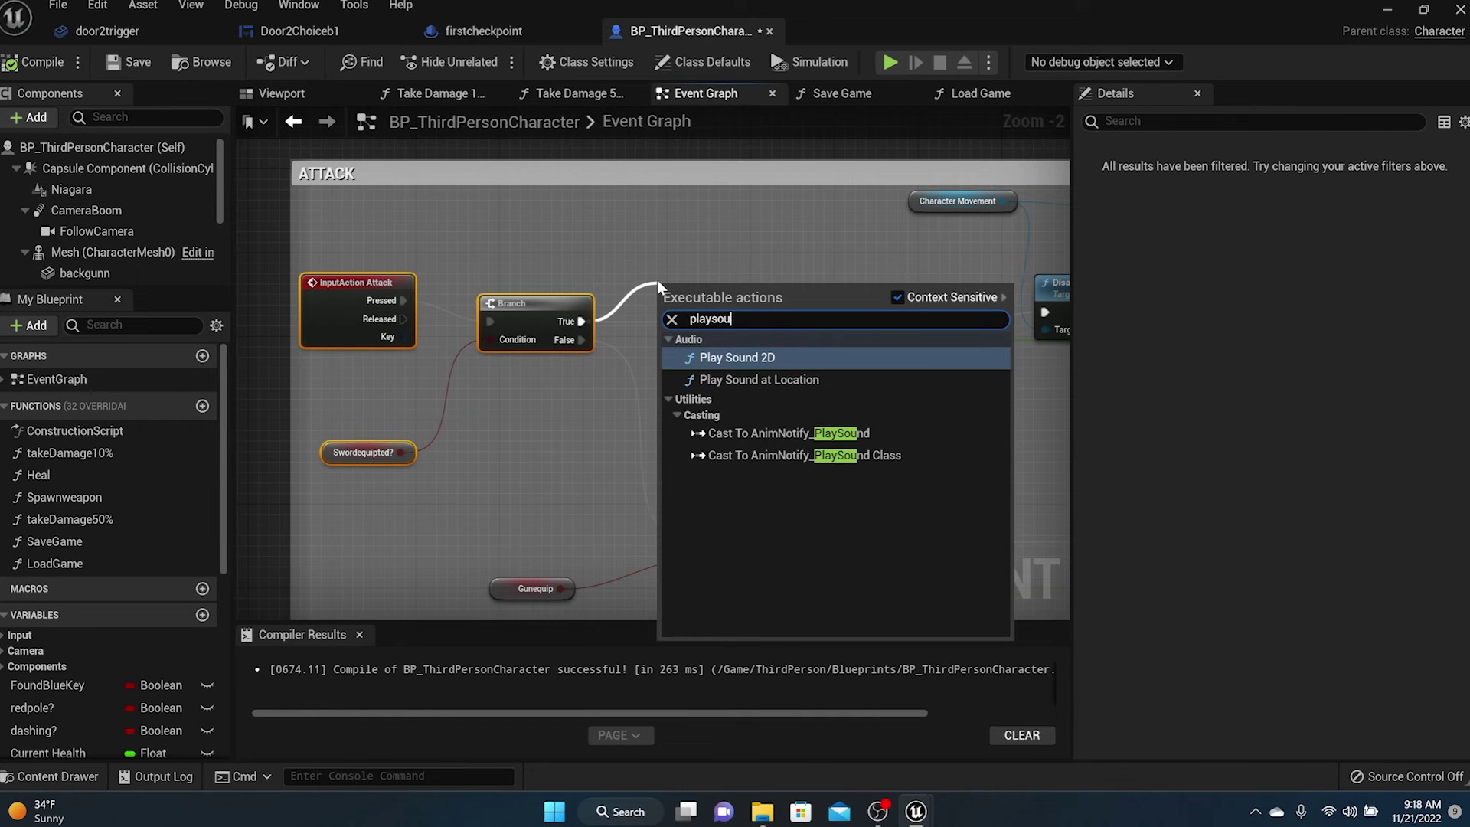
{"action": "left_click", "coordinate": [754, 380]}
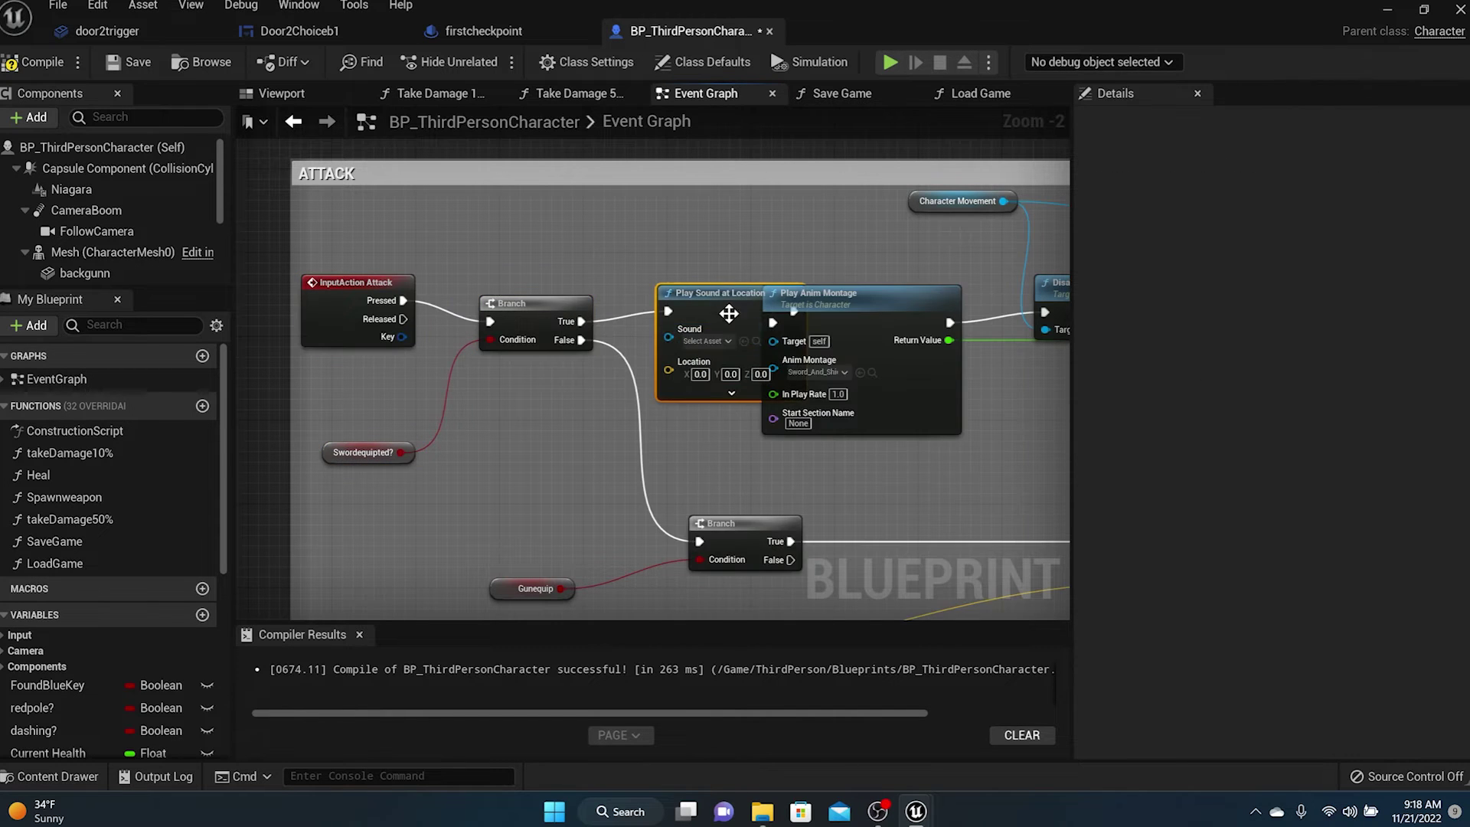
{"action": "left_click_drag", "start_coordinate": [729, 314], "coordinate": [685, 232]}
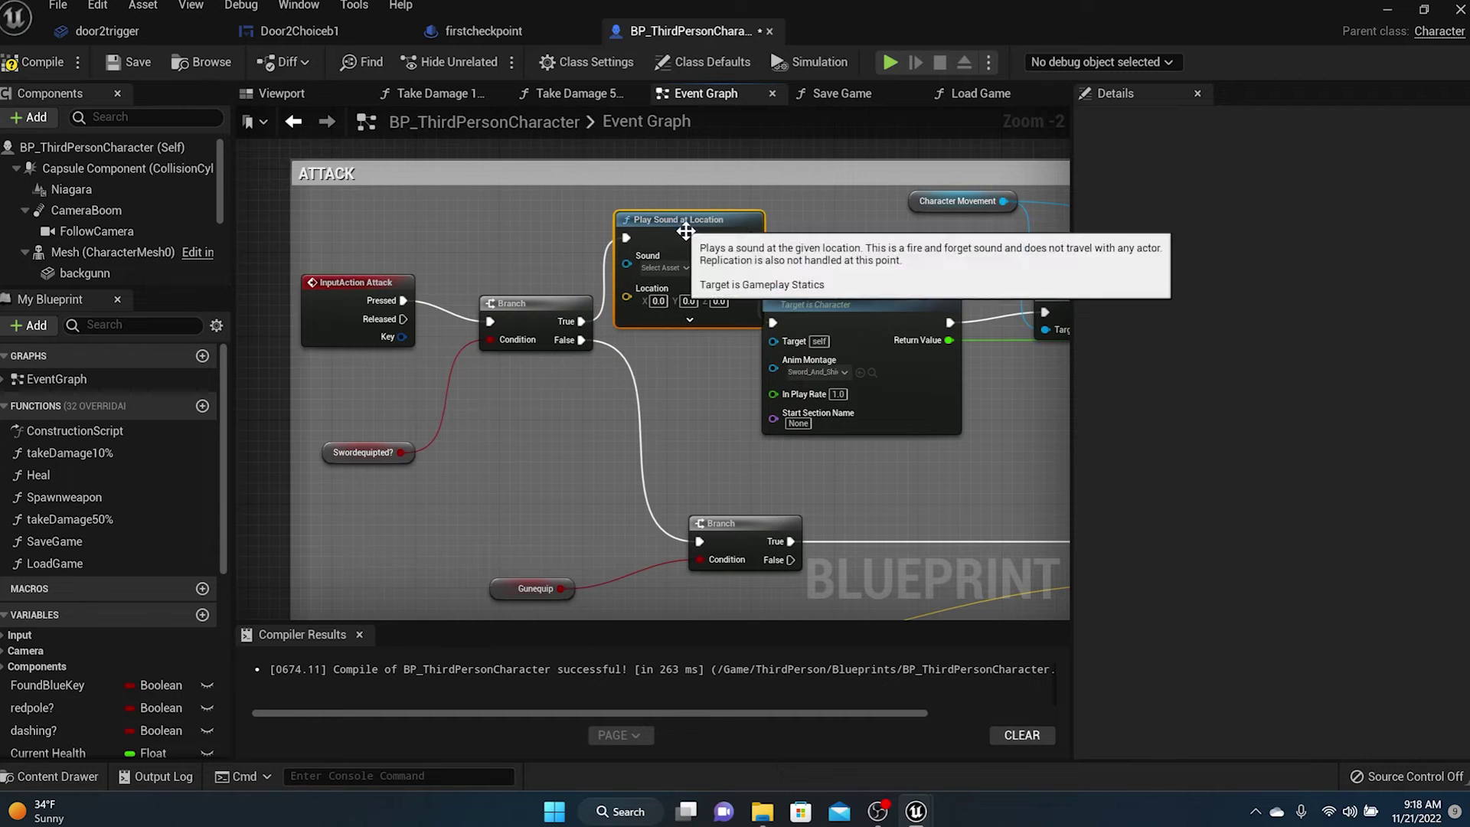
{"action": "left_click_drag", "start_coordinate": [853, 302], "coordinate": [895, 281]}
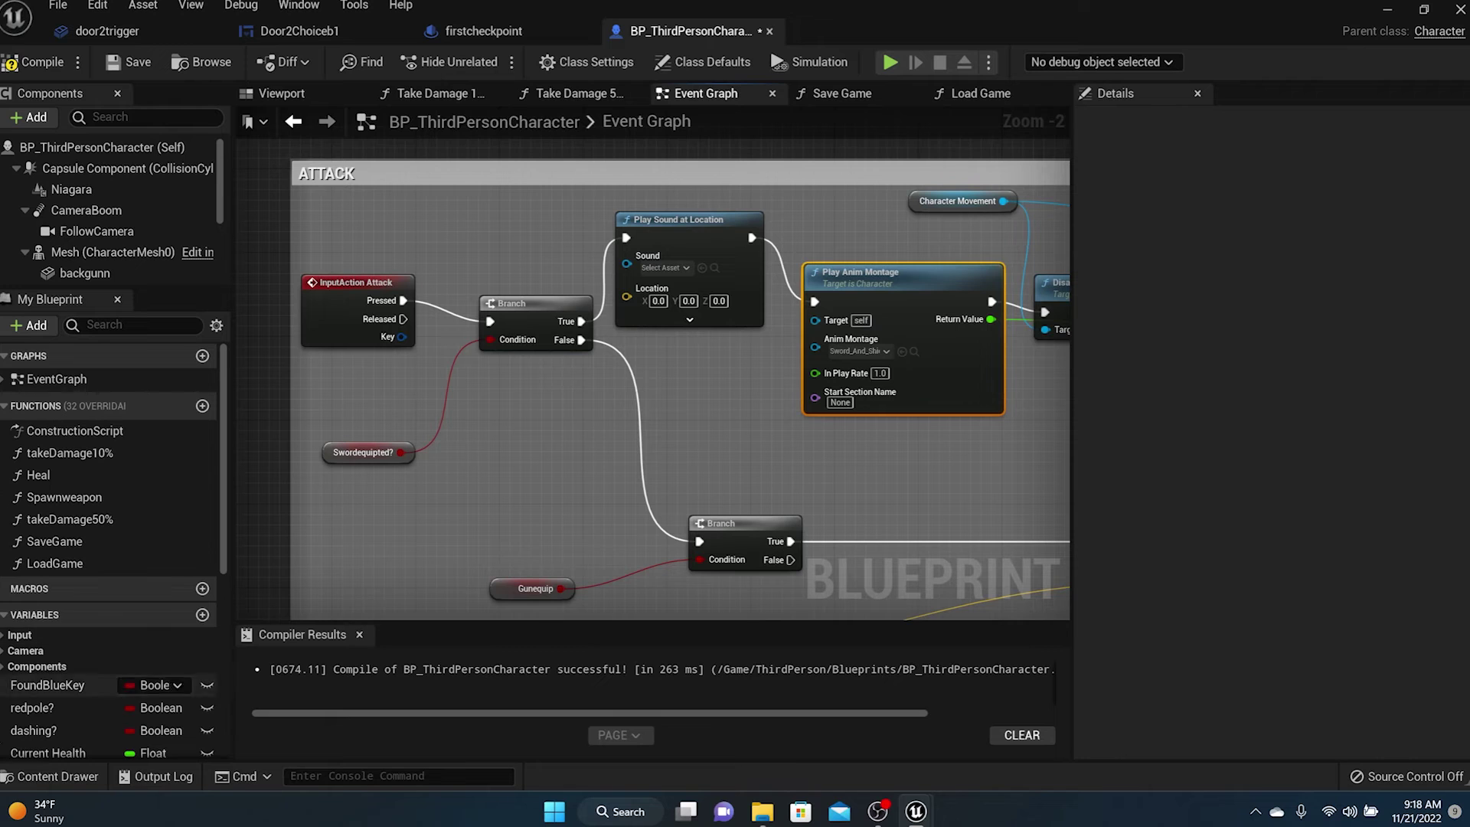
Create a sound cue from the swordswipe1 sound wave in the sounds/tutsfx folder
{"action": "left_click", "coordinate": [50, 776]}
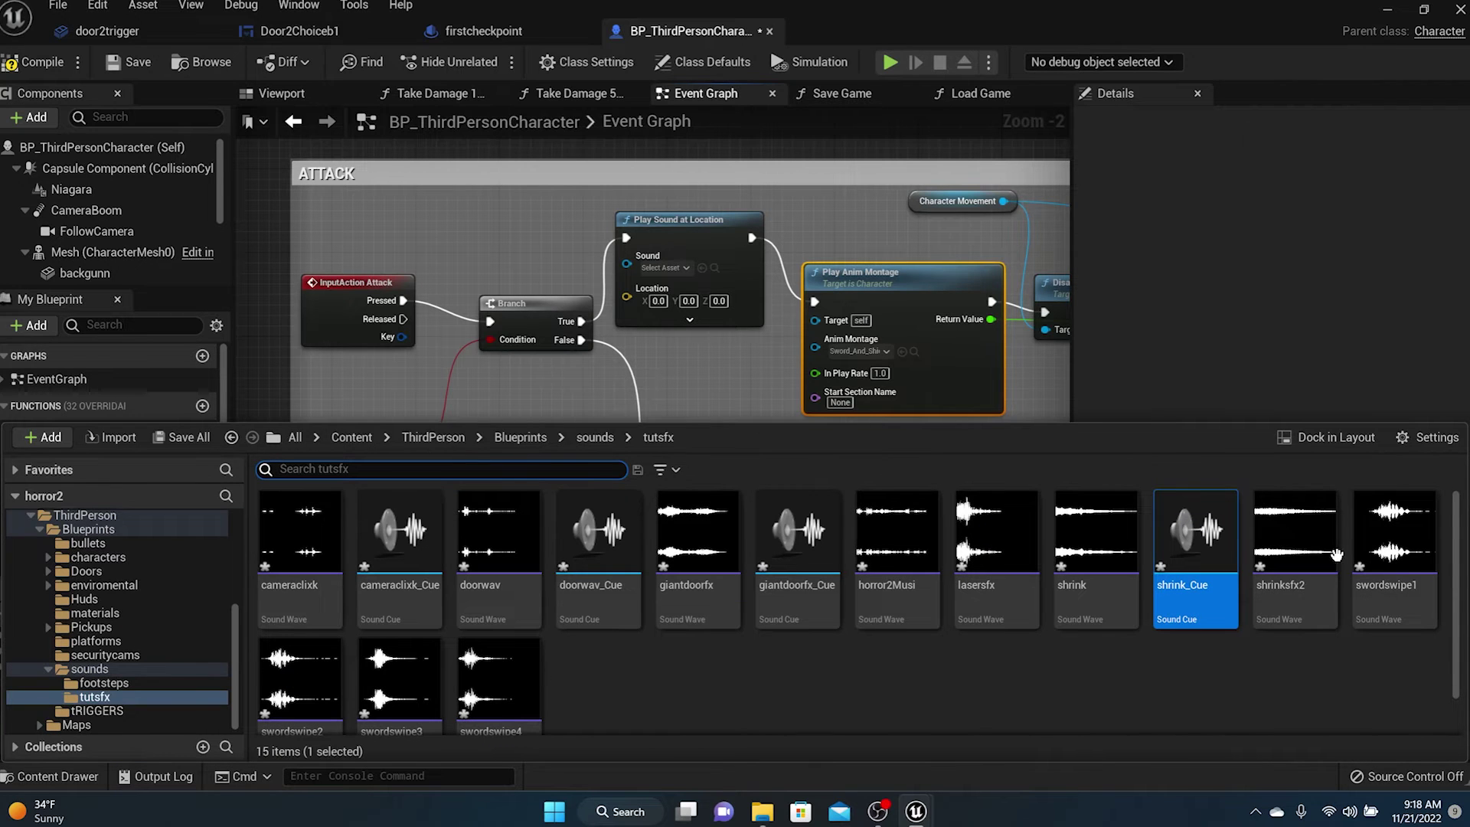
{"action": "mouse_move", "coordinate": [1396, 546]}
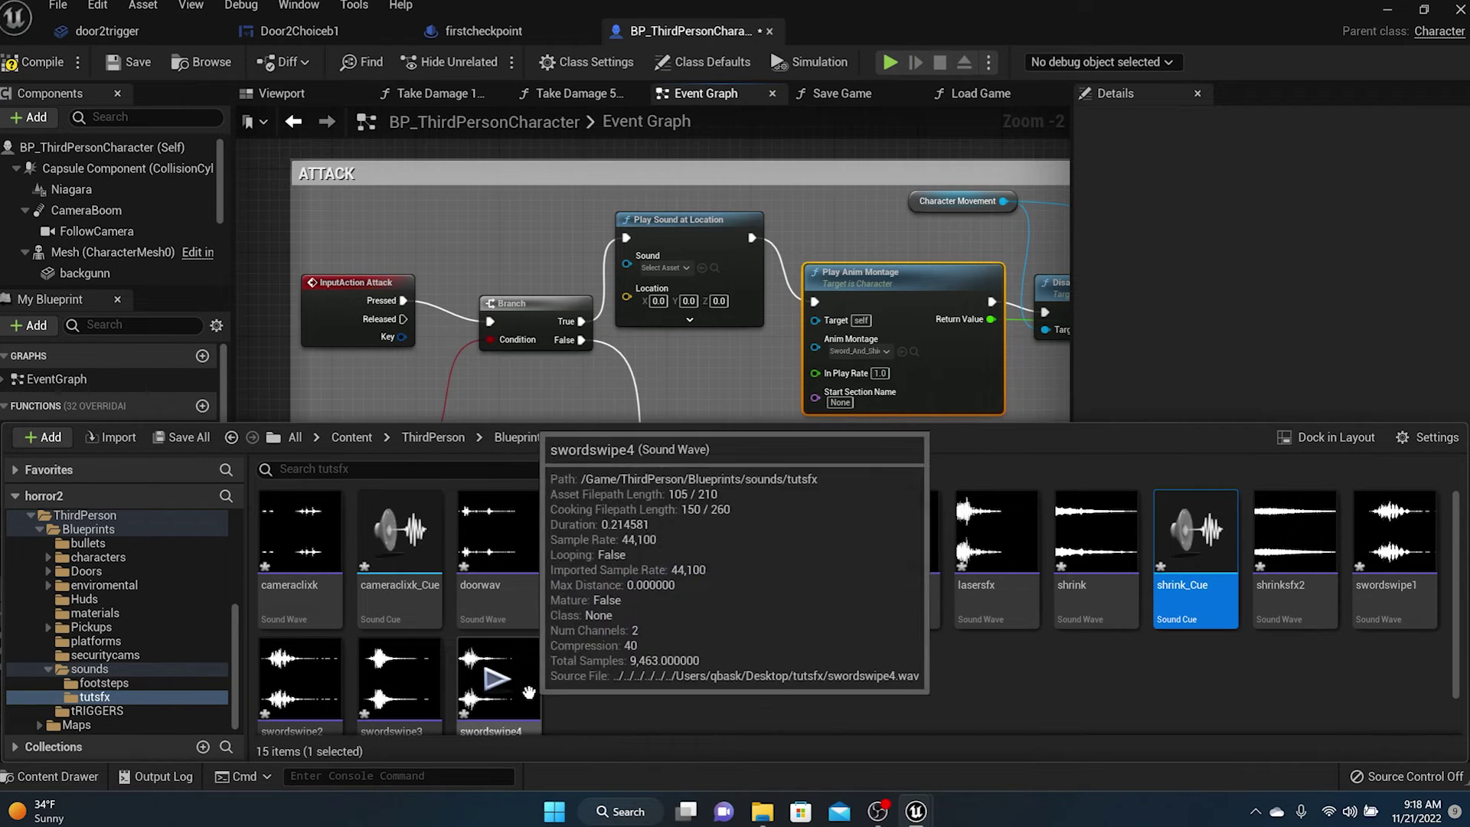
{"action": "scroll", "coordinate": [1372, 599], "scroll_direction": "down", "scroll_amount": 1}
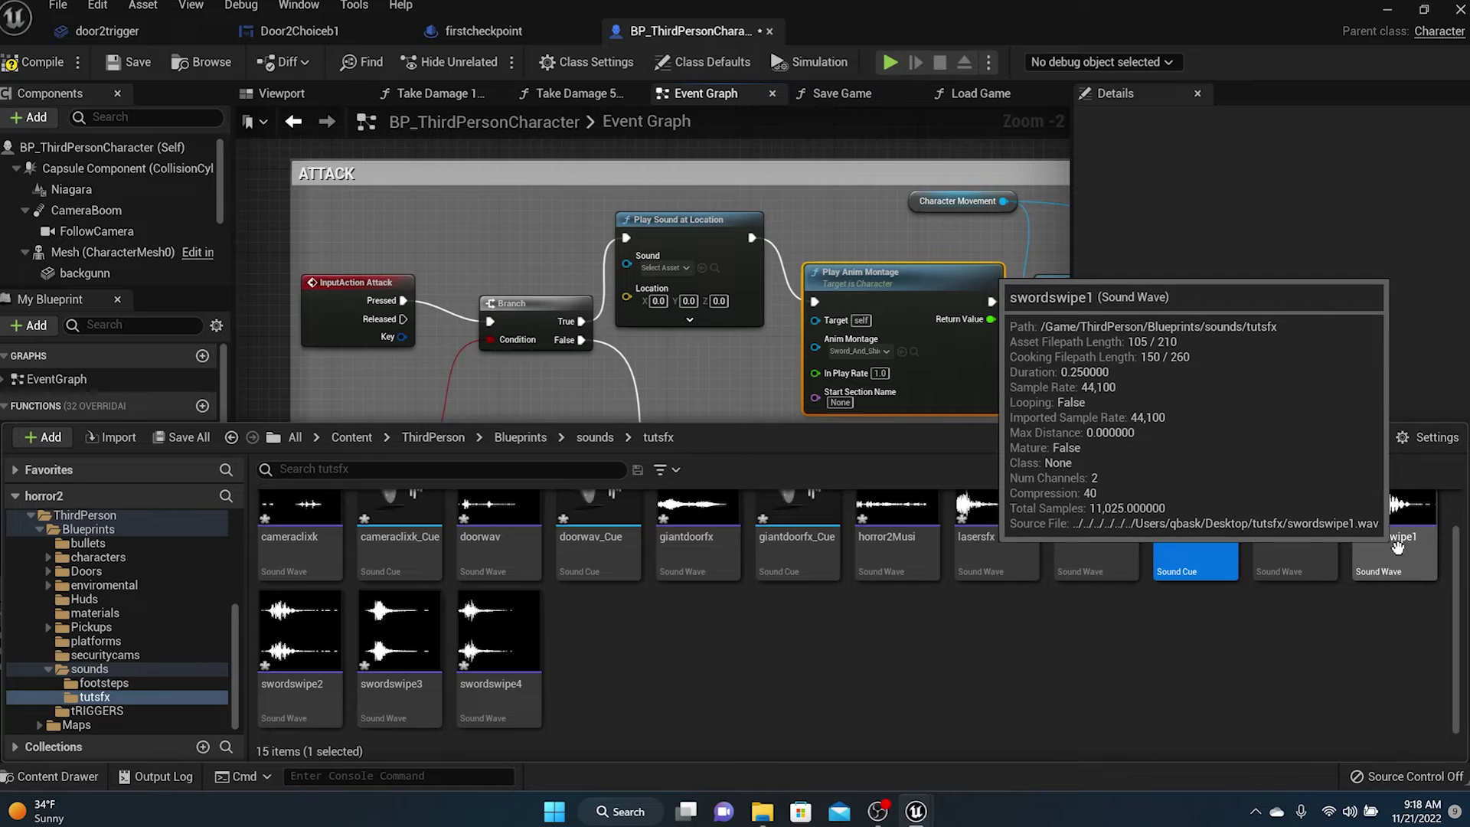
{"action": "right_click", "coordinate": [1372, 567]}
{"action": "left_click", "coordinate": [1183, 267]}
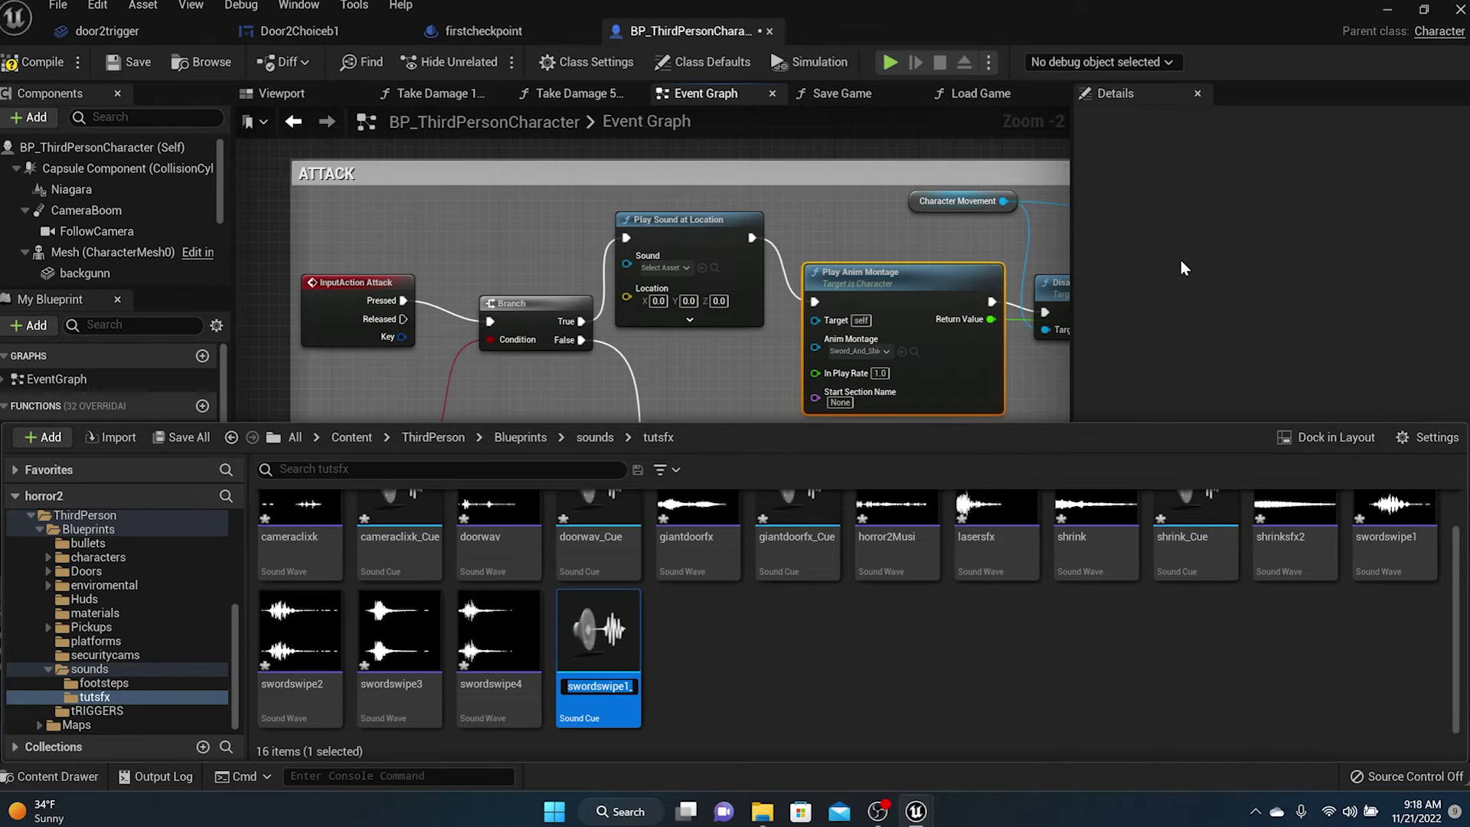
In the swordswipe1 sound cue, disconnect the wave player from the Output and connect a Random node to the Output instead
{"action": "double_click", "coordinate": [609, 652]}
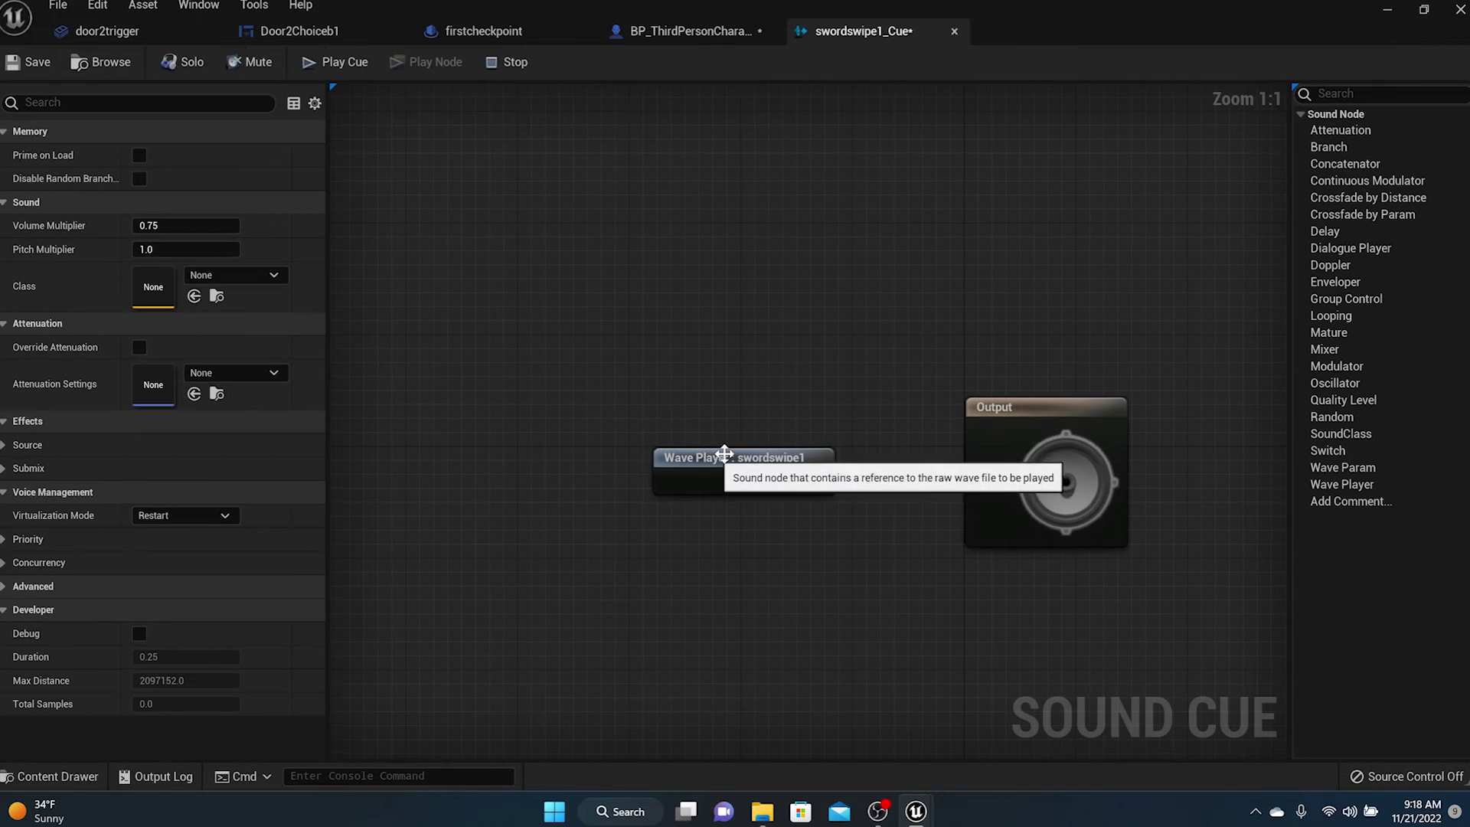
{"action": "left_click", "coordinate": [524, 430]}
{"action": "left_click_drag", "start_coordinate": [523, 430], "coordinate": [468, 458]}
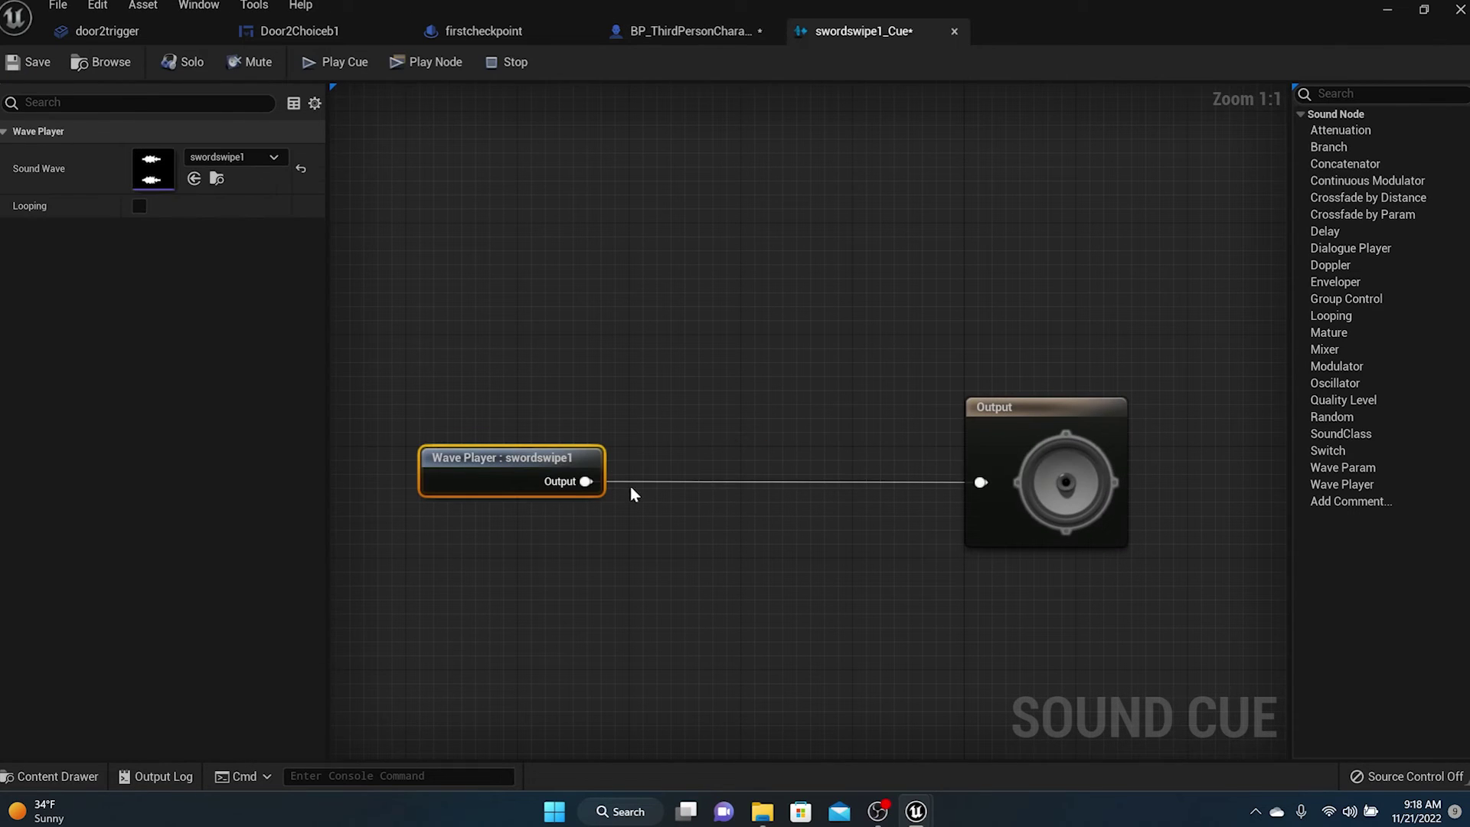
{"action": "left_click", "coordinate": [696, 481], "text": "alt"}
{"action": "left_click_drag", "start_coordinate": [806, 481], "coordinate": [807, 481]}
{"action": "type", "text": "random"}
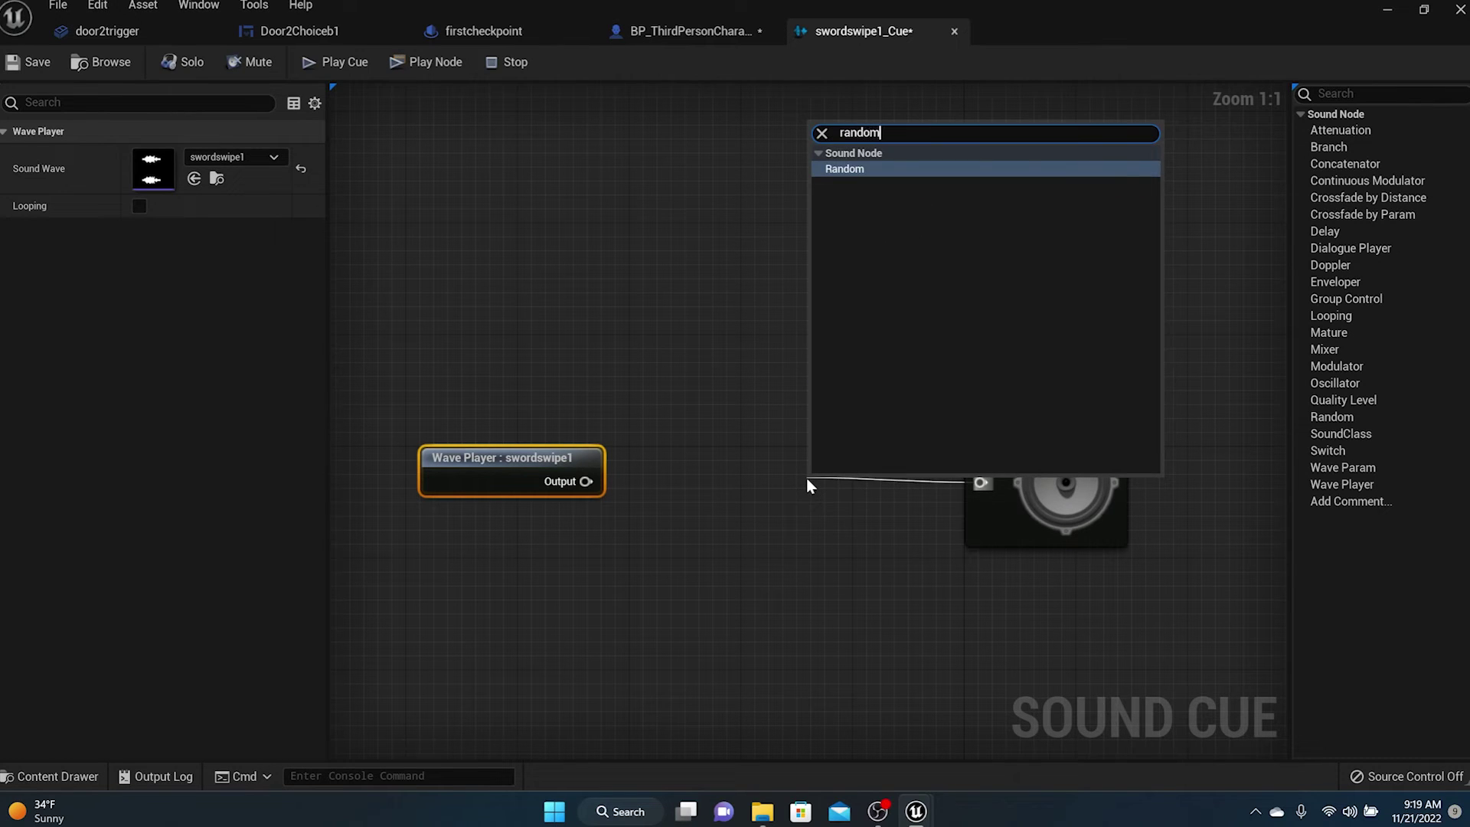
{"action": "key", "text": "Return"}
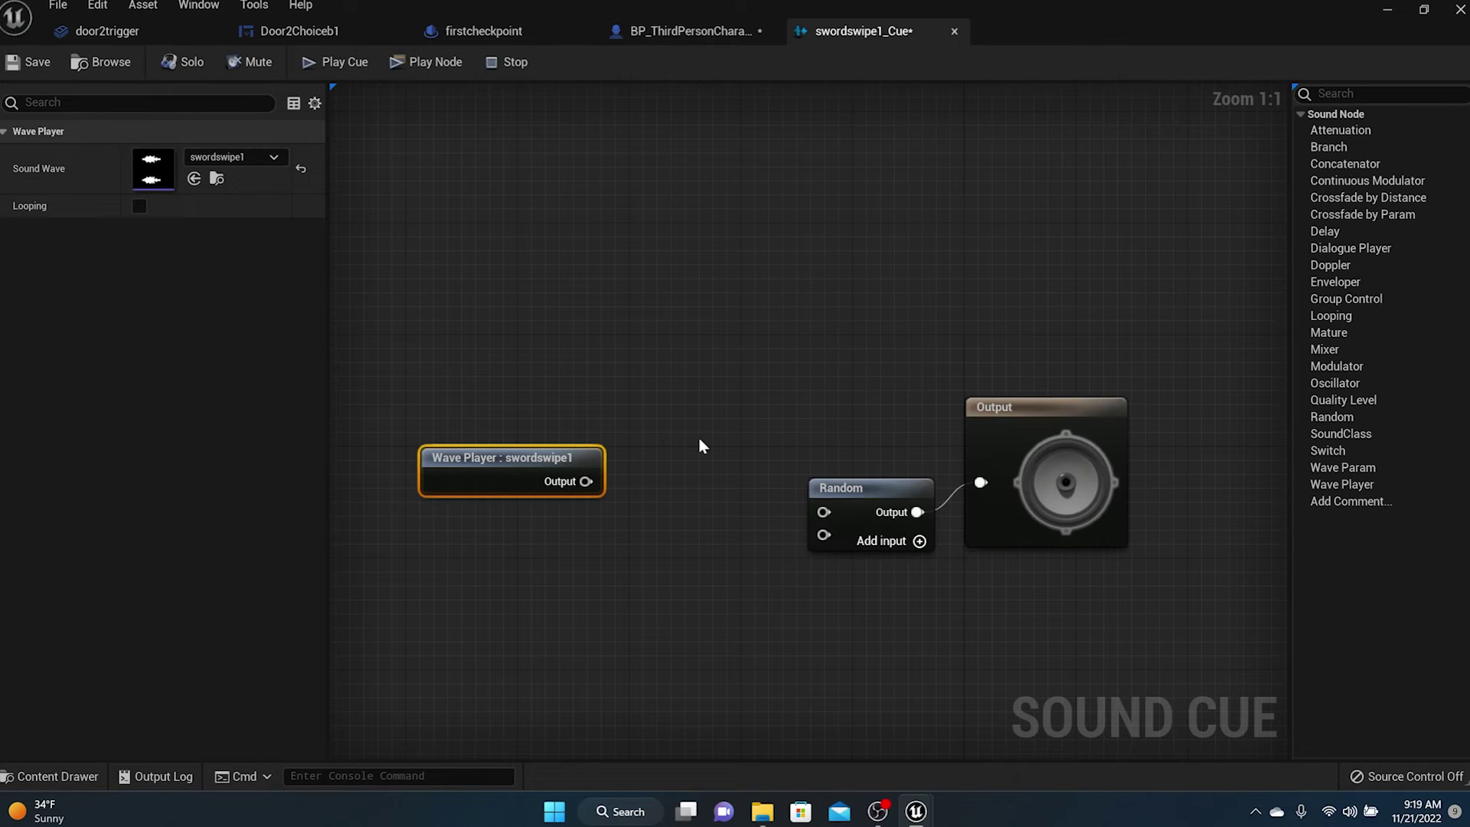
Add wave players for swordswipe2, swordswipe3 and swordswipe4 to the cue graph and place the swordswipe1 player below them
{"action": "left_click", "coordinate": [46, 775]}
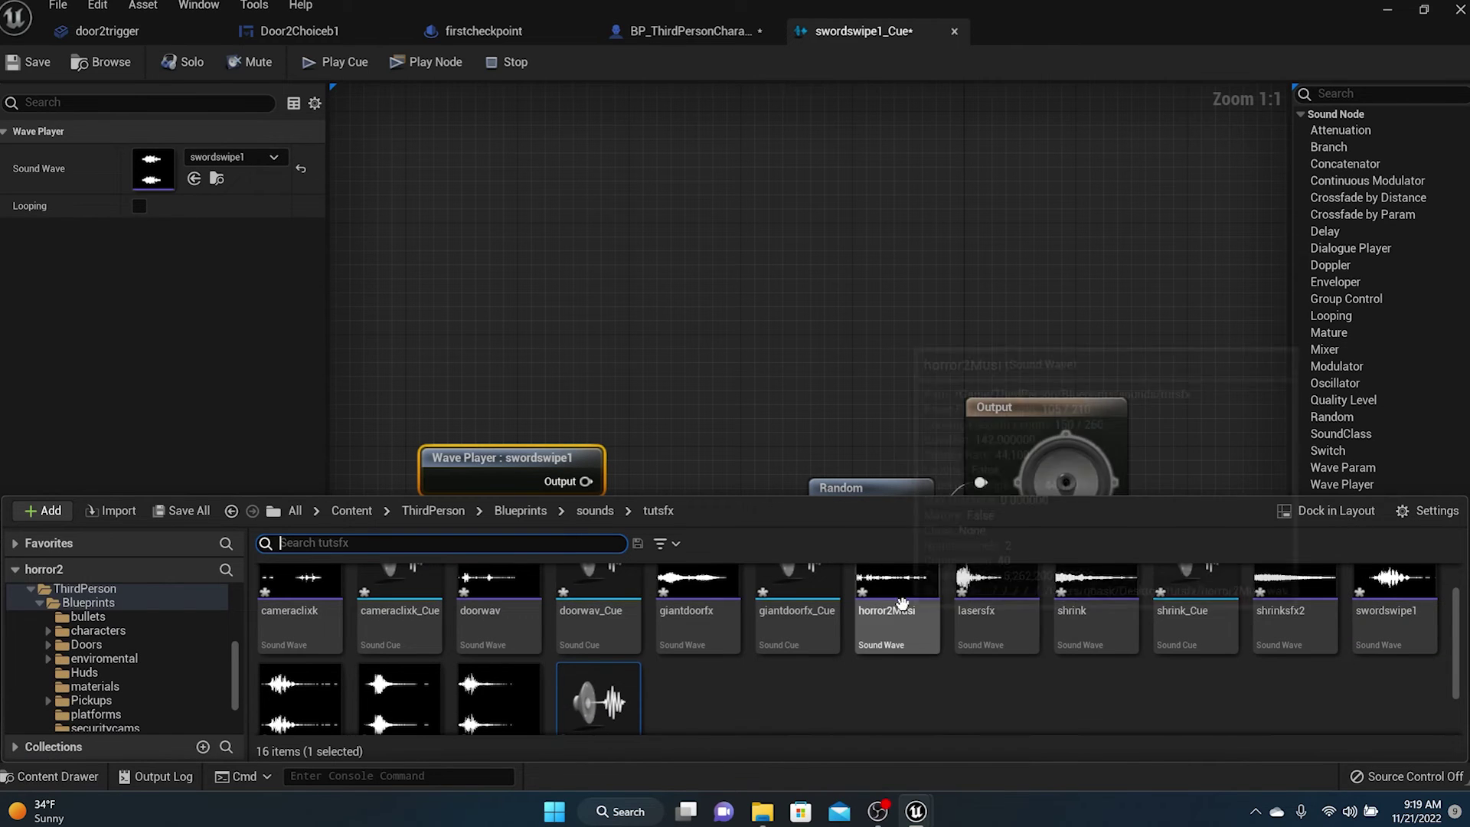
{"action": "scroll", "coordinate": [1089, 619], "scroll_direction": "down", "scroll_amount": 1}
{"action": "left_click", "coordinate": [313, 697]}
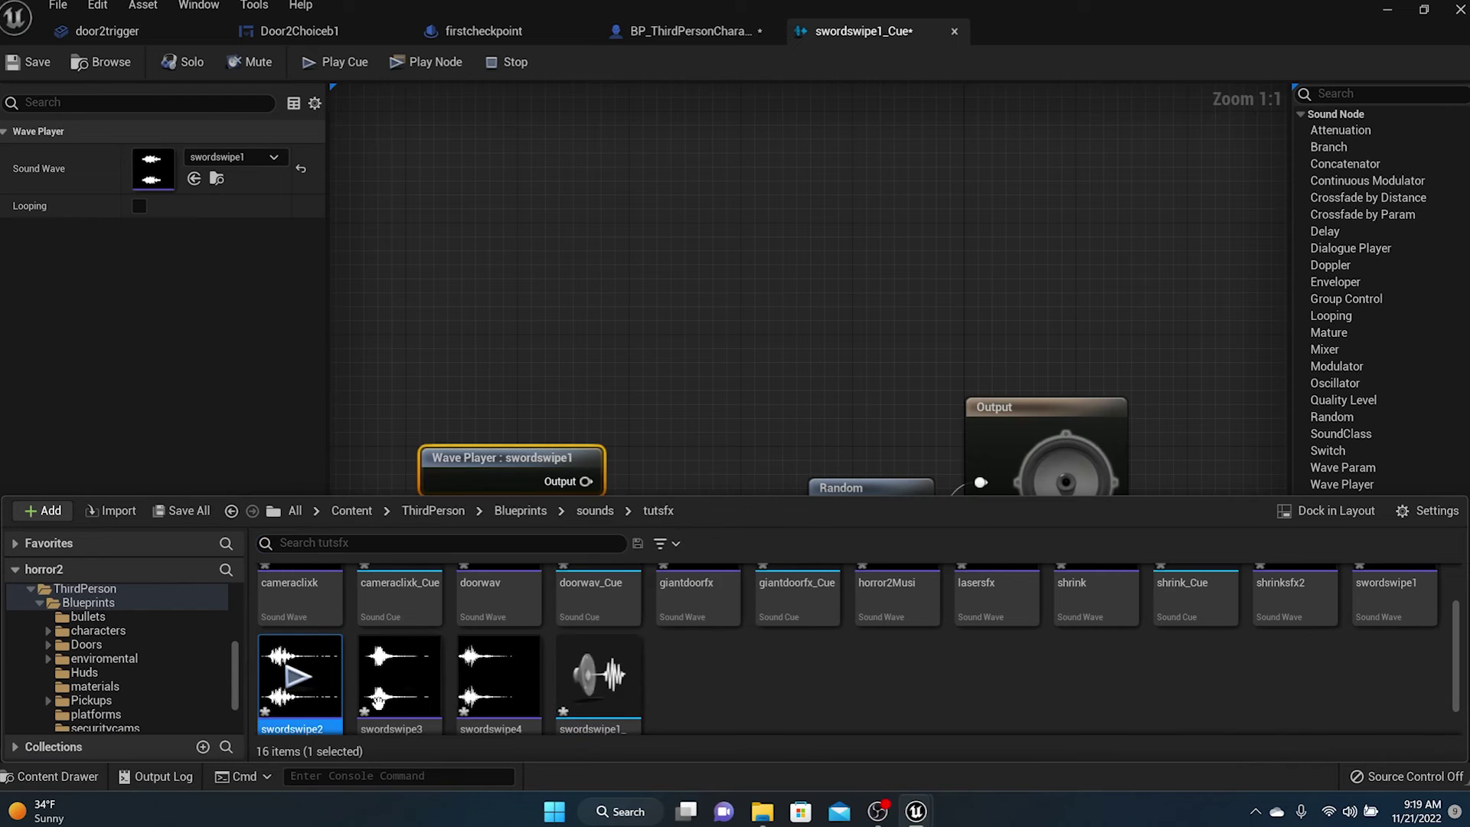
{"action": "left_click", "coordinate": [463, 701], "text": "shift"}
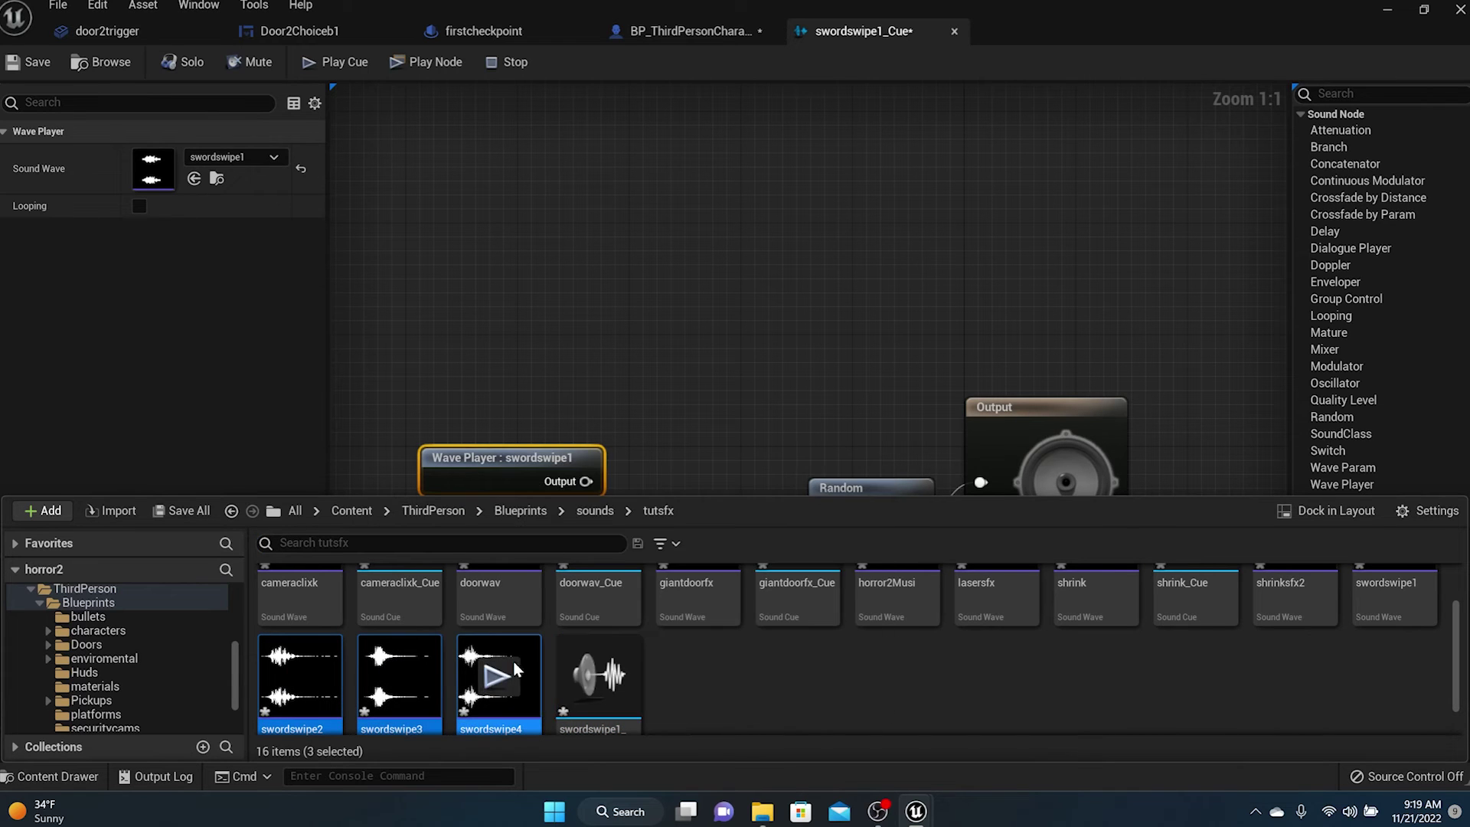
{"action": "left_click_drag", "start_coordinate": [475, 690], "coordinate": [563, 348]}
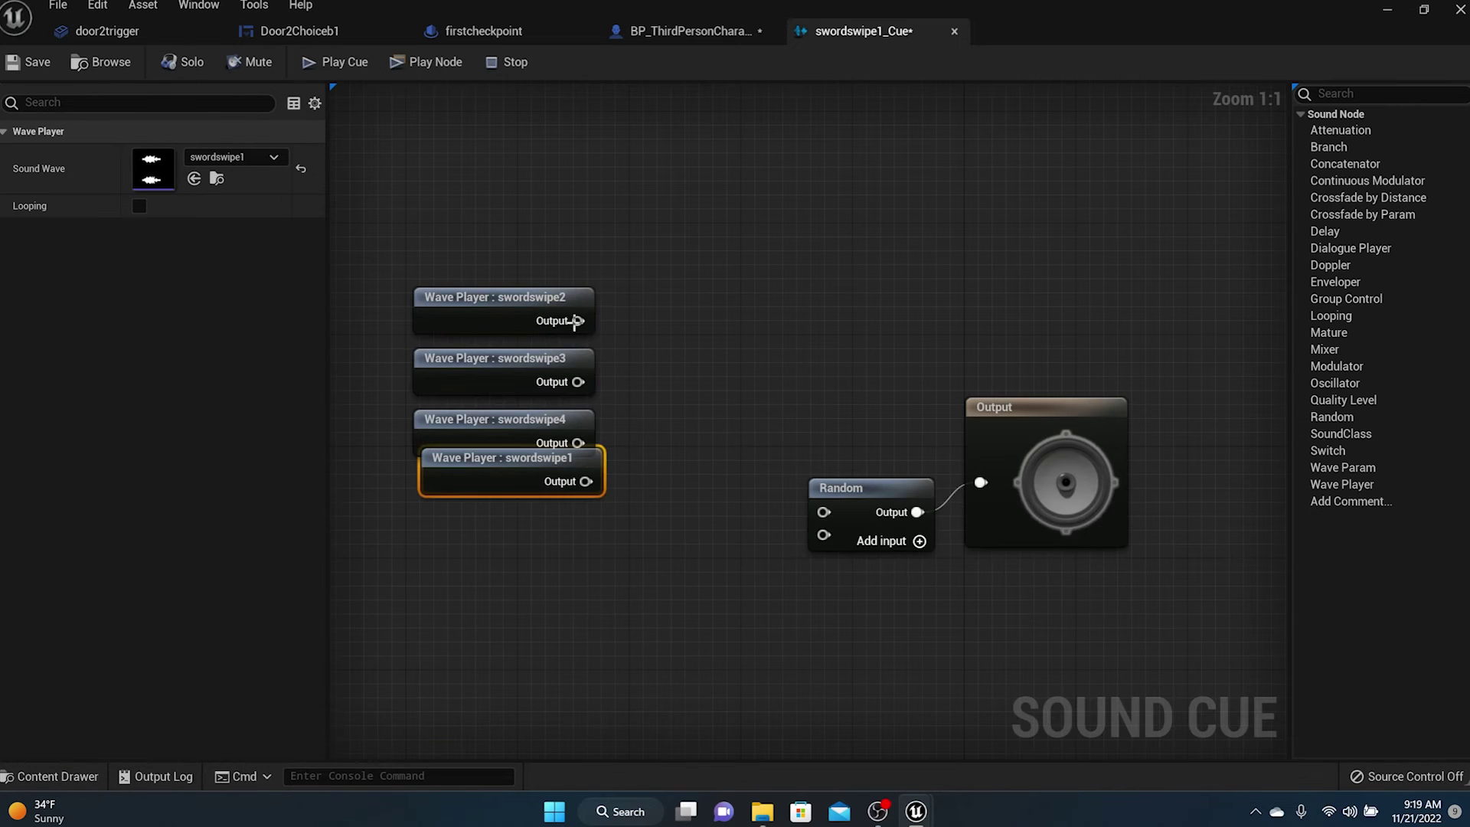
{"action": "left_click_drag", "start_coordinate": [498, 488], "coordinate": [499, 513]}
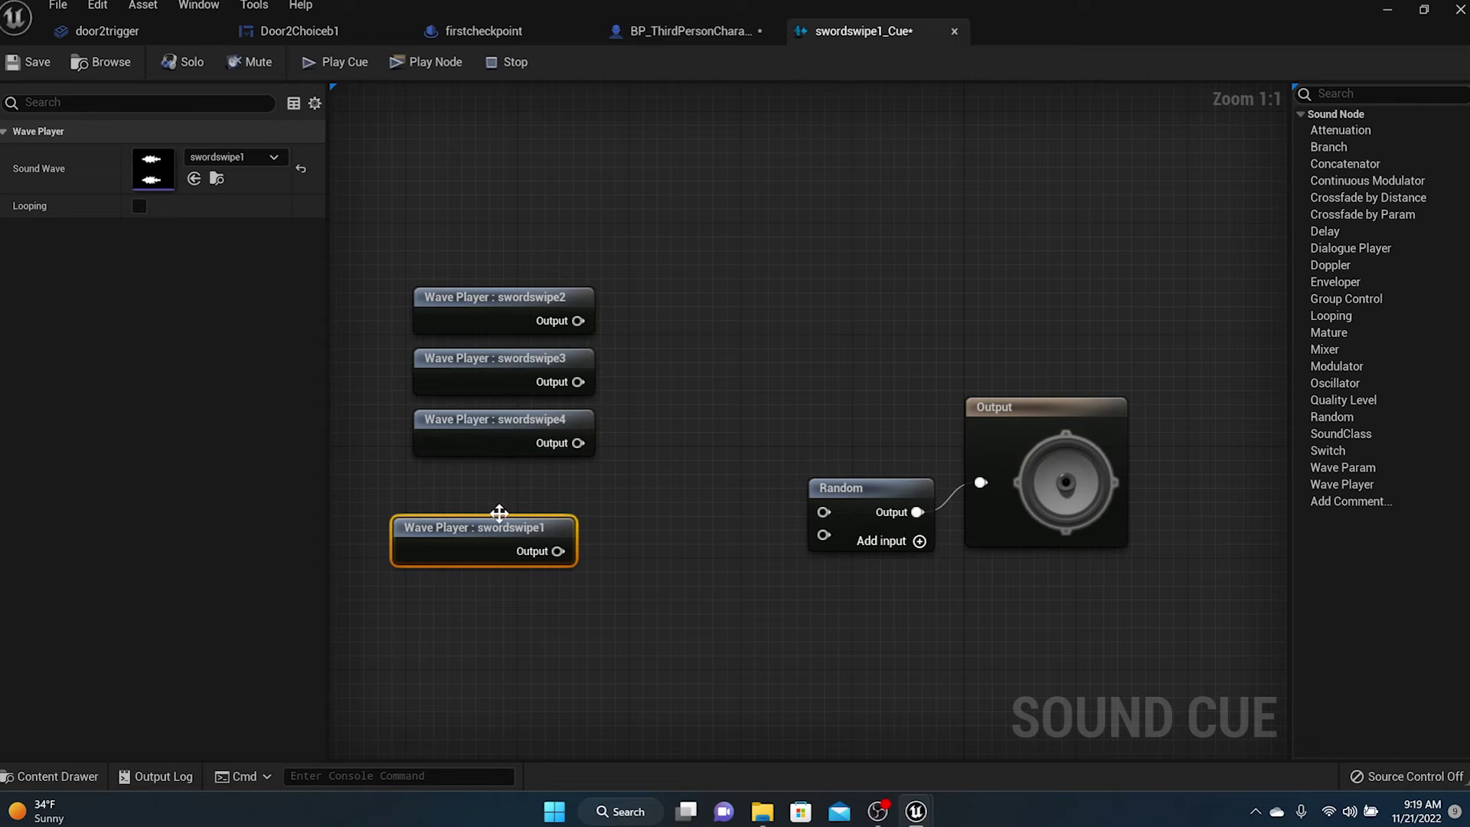
Add two inputs to the Random node, connect all four swordswipe wave players to it and save the cue
{"action": "left_click", "coordinate": [920, 542]}
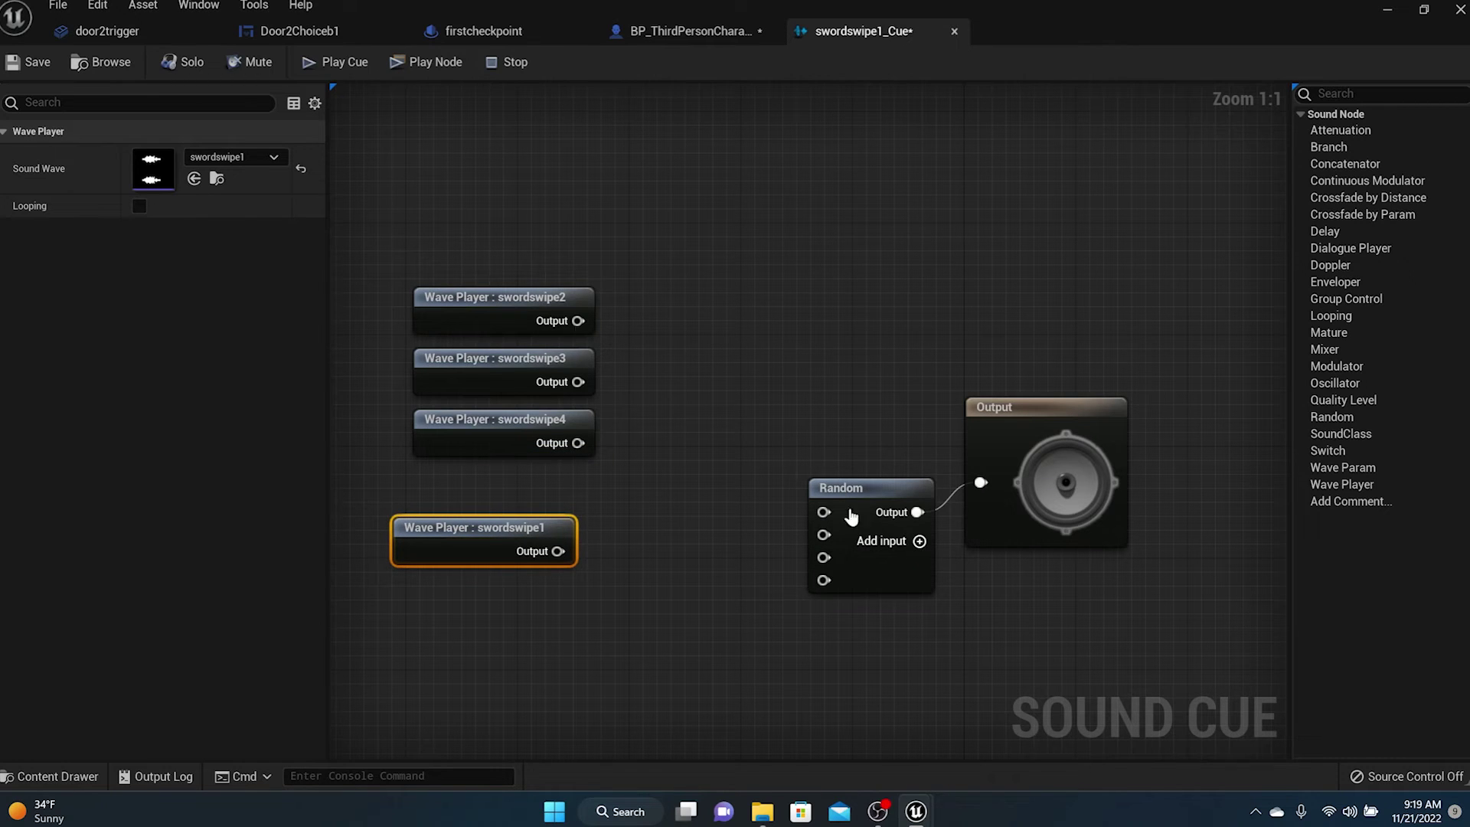
{"action": "left_click_drag", "start_coordinate": [576, 322], "coordinate": [829, 520]}
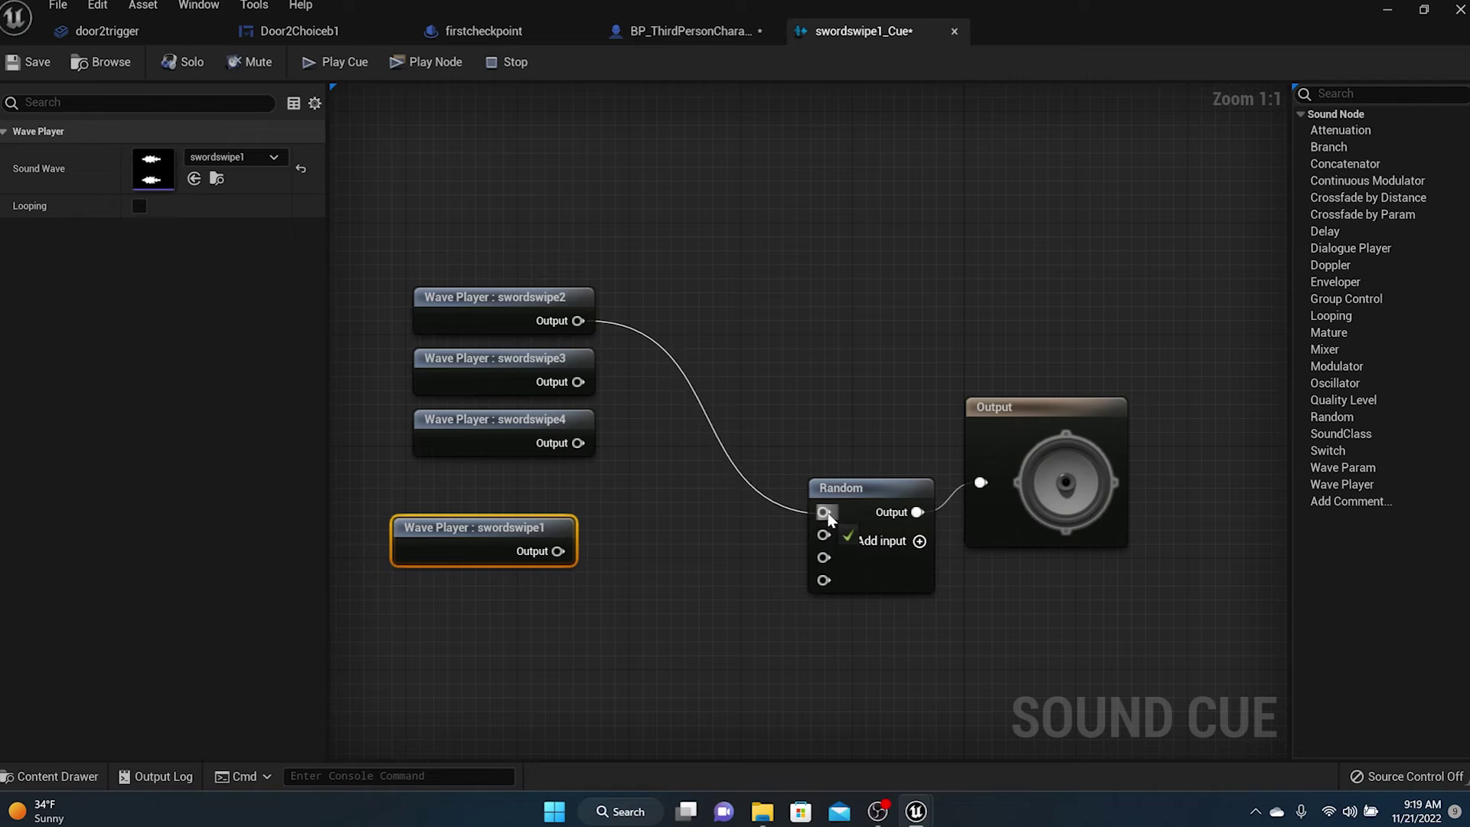
{"action": "left_click_drag", "start_coordinate": [590, 382], "coordinate": [840, 550]}
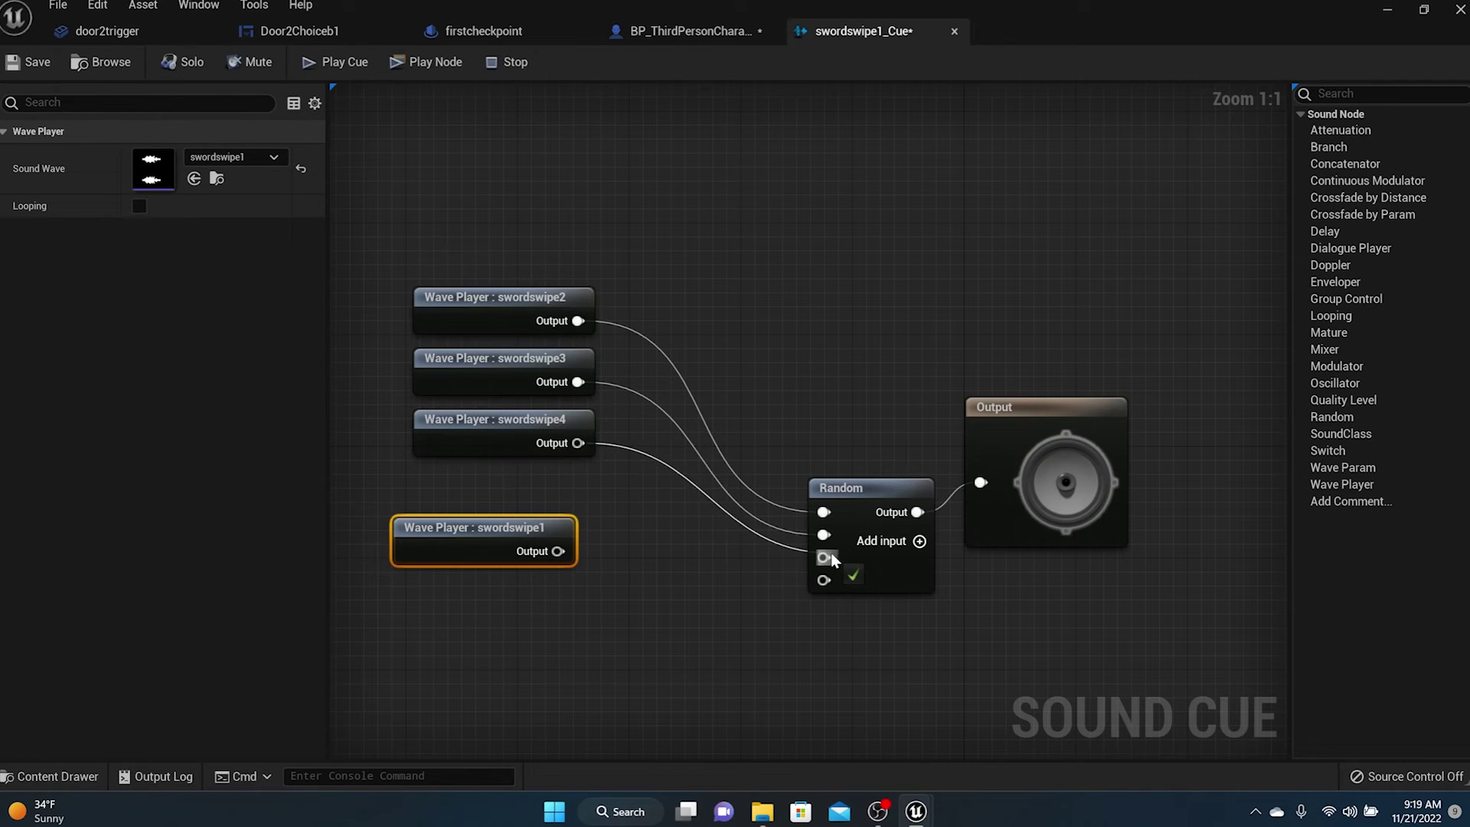
{"action": "left_click_drag", "start_coordinate": [558, 551], "coordinate": [818, 576]}
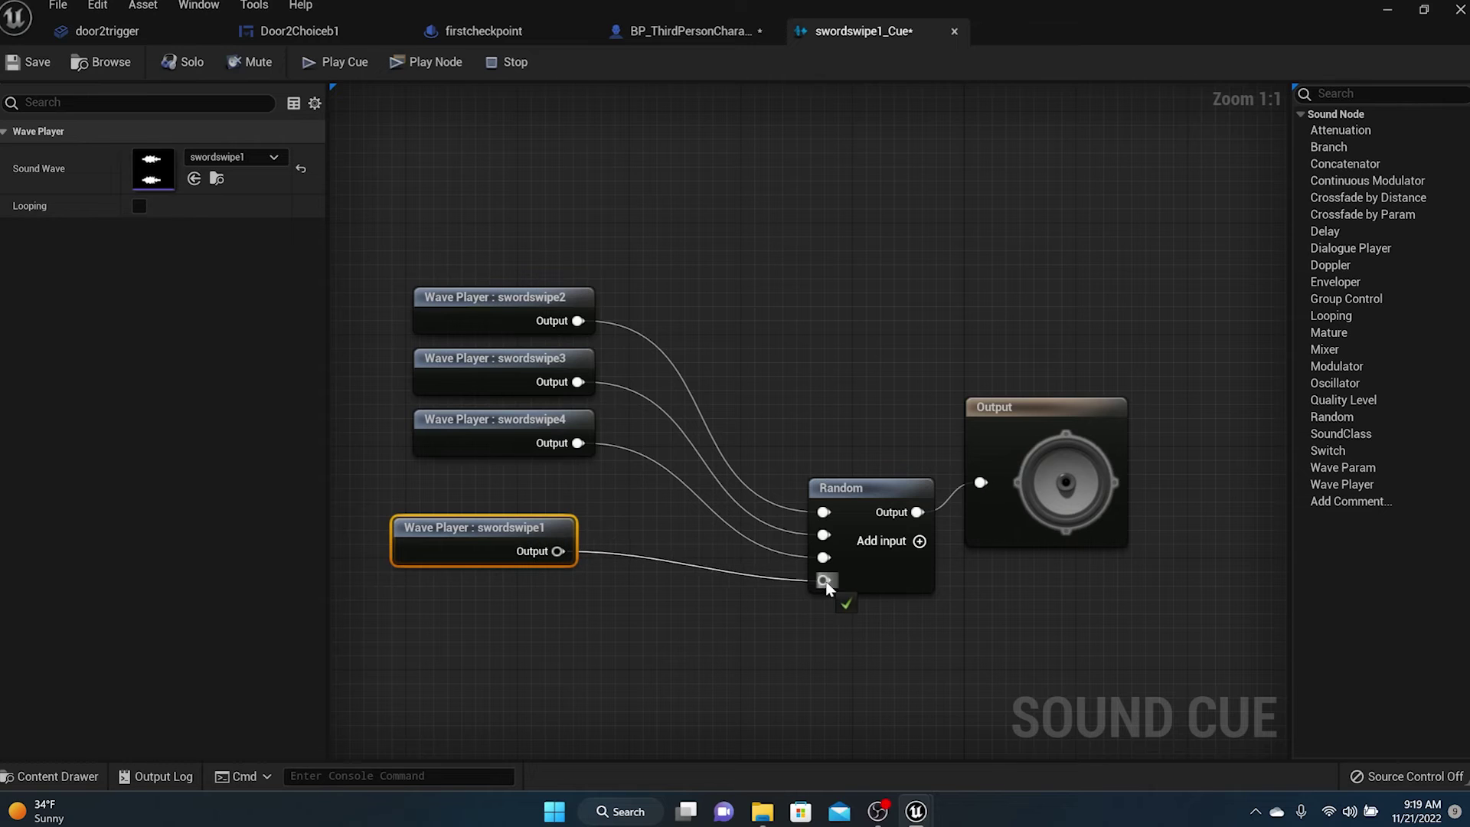
{"action": "left_click", "coordinate": [32, 66]}
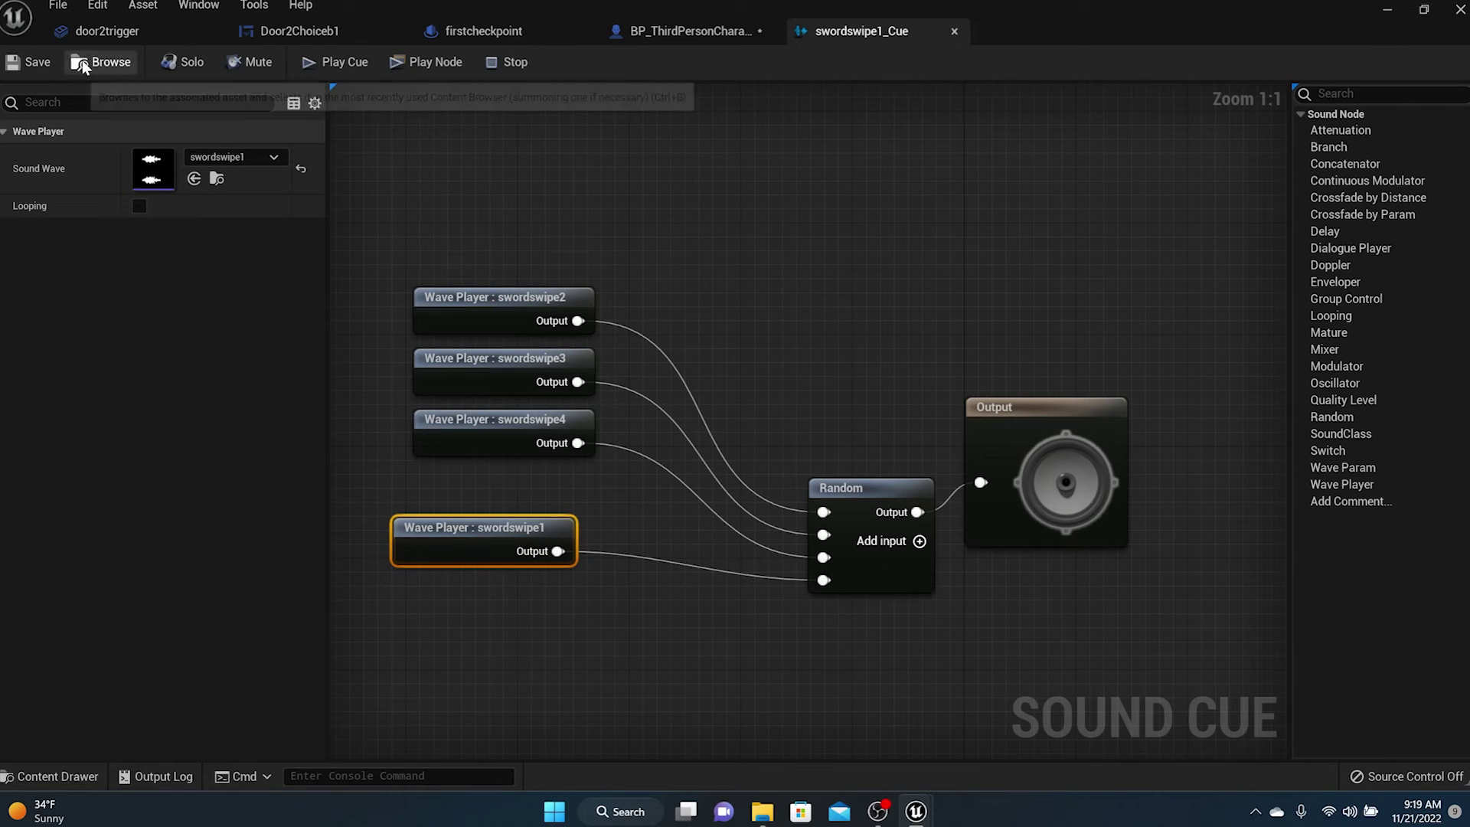
{"action": "left_click", "coordinate": [1030, 406]}
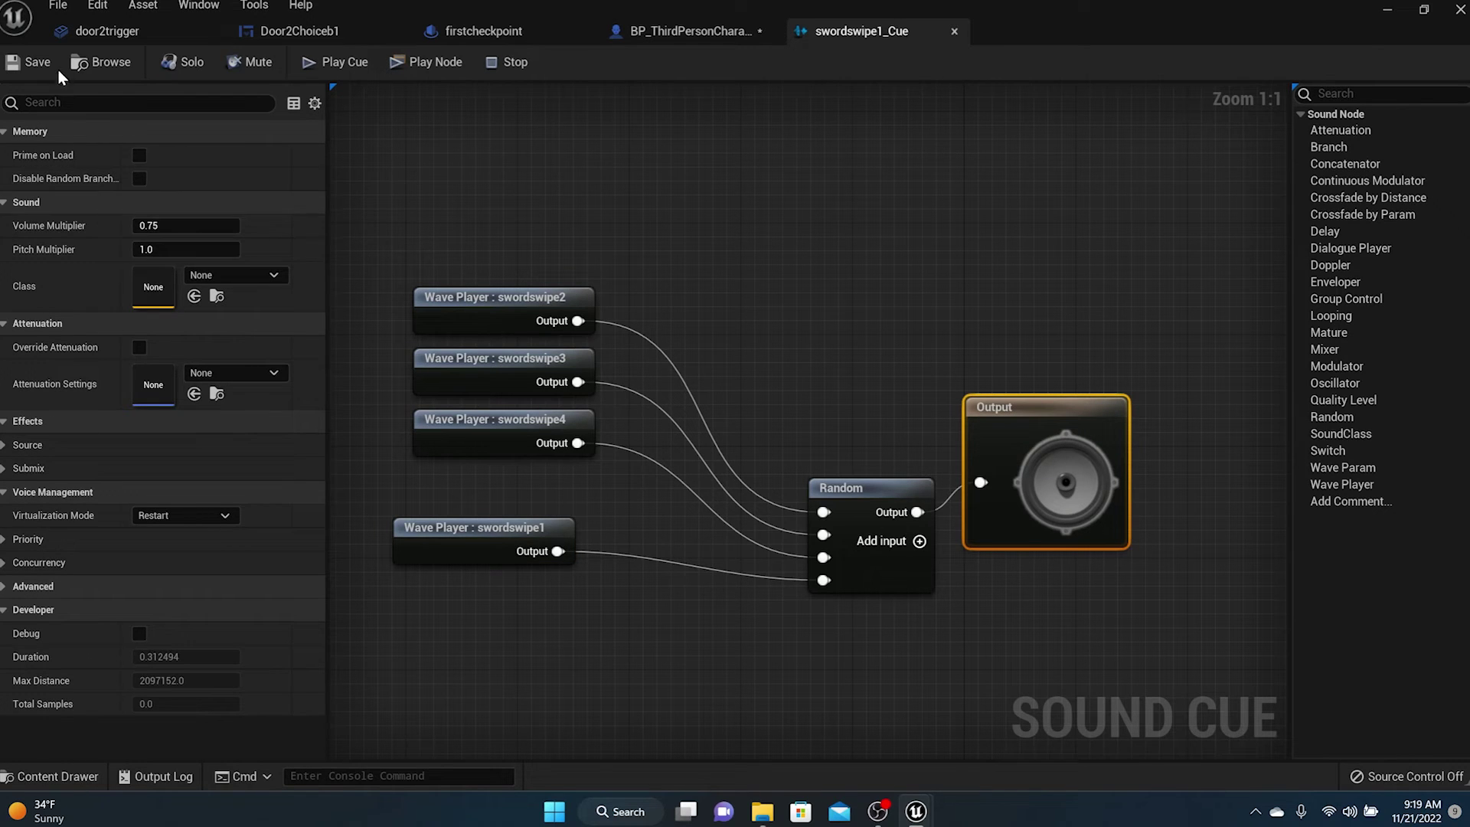
In BP_ThirdPersonCharacter, assign swordswipe1_Cue as the sound of the sword attack's Play Sound at Location node
{"action": "left_click", "coordinate": [685, 34]}
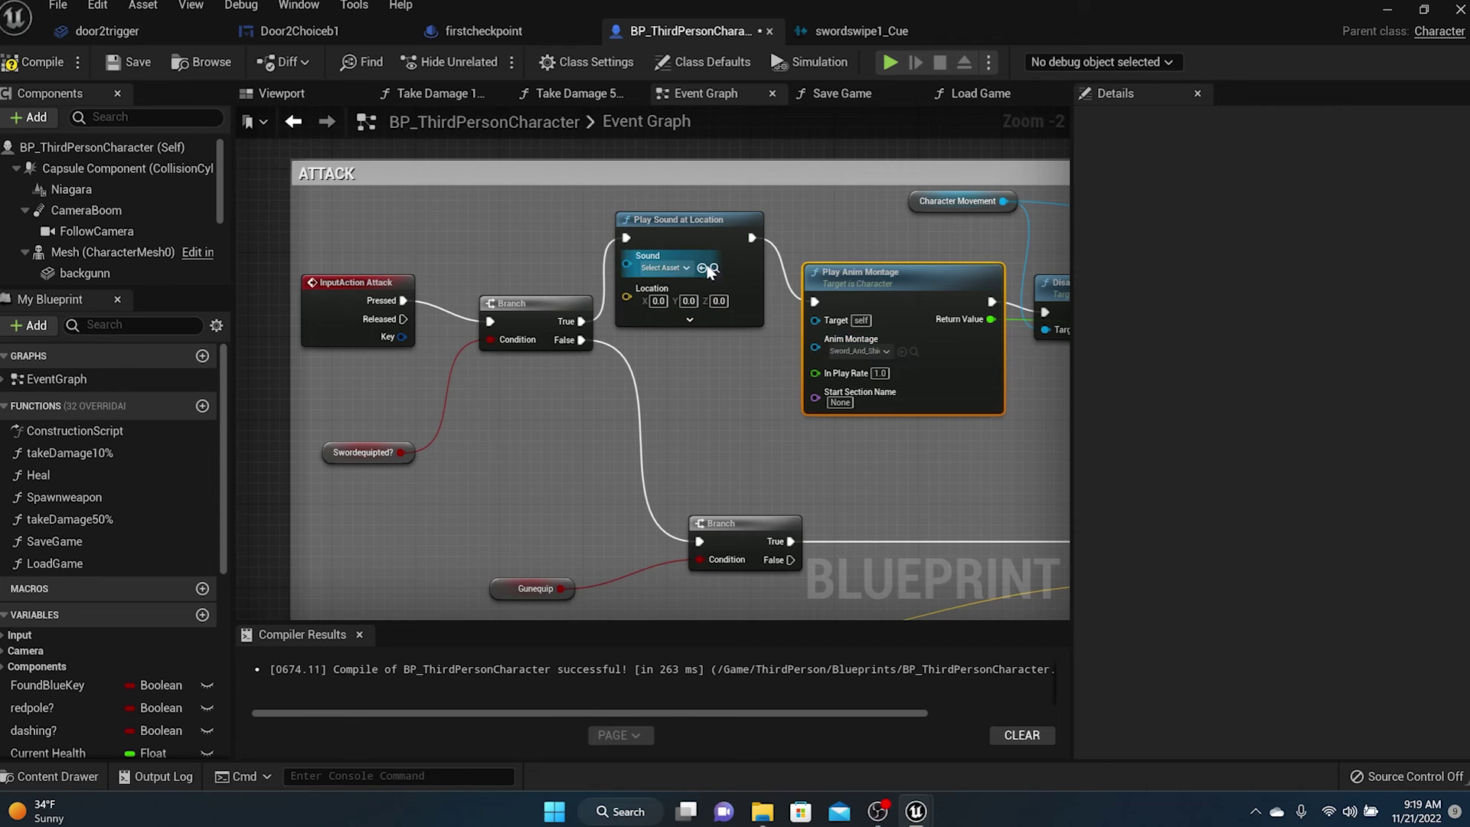
{"action": "left_click", "coordinate": [71, 778]}
{"action": "left_click", "coordinate": [599, 628]}
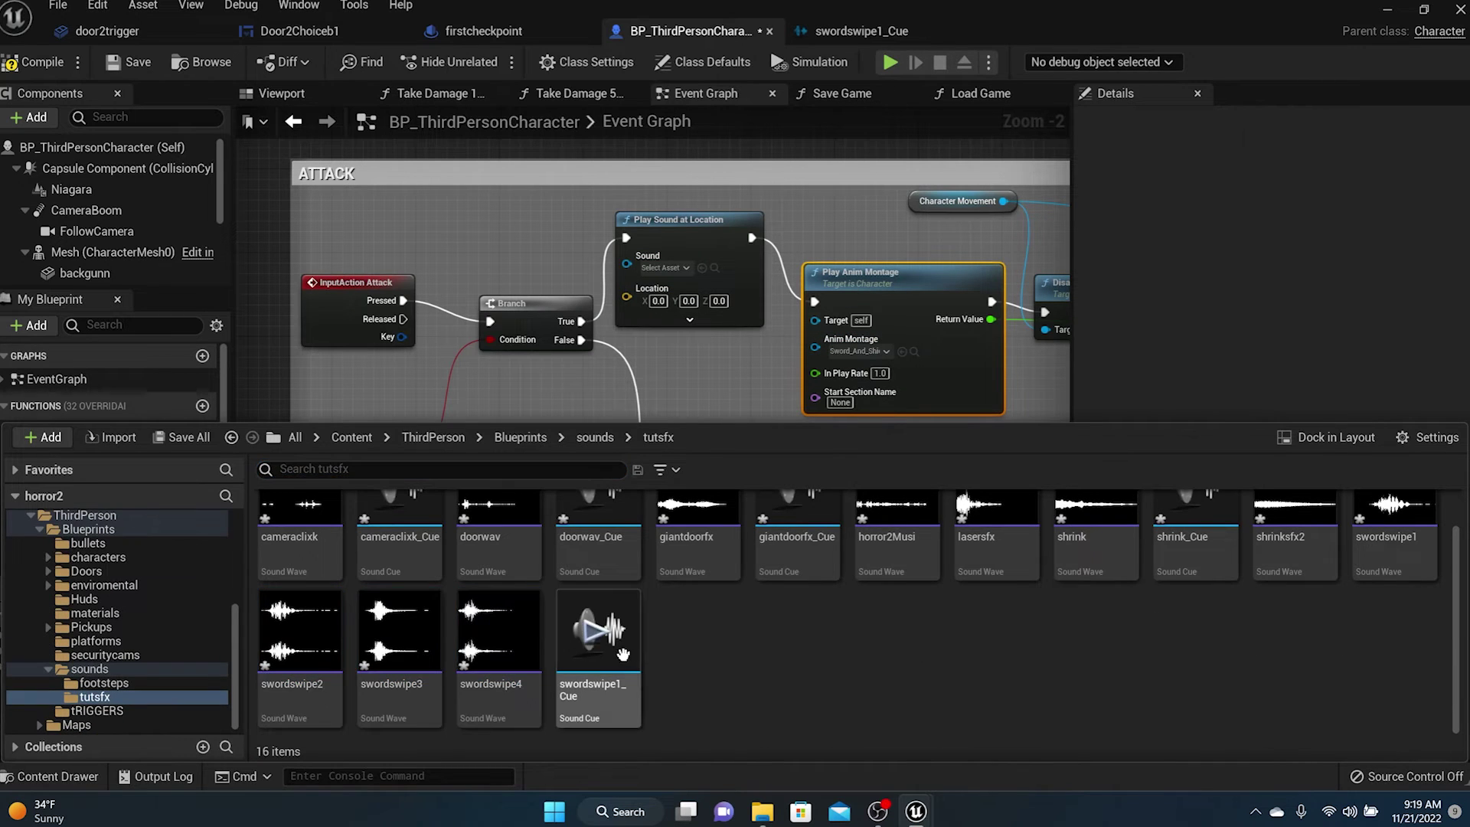
{"action": "left_click", "coordinate": [704, 268]}
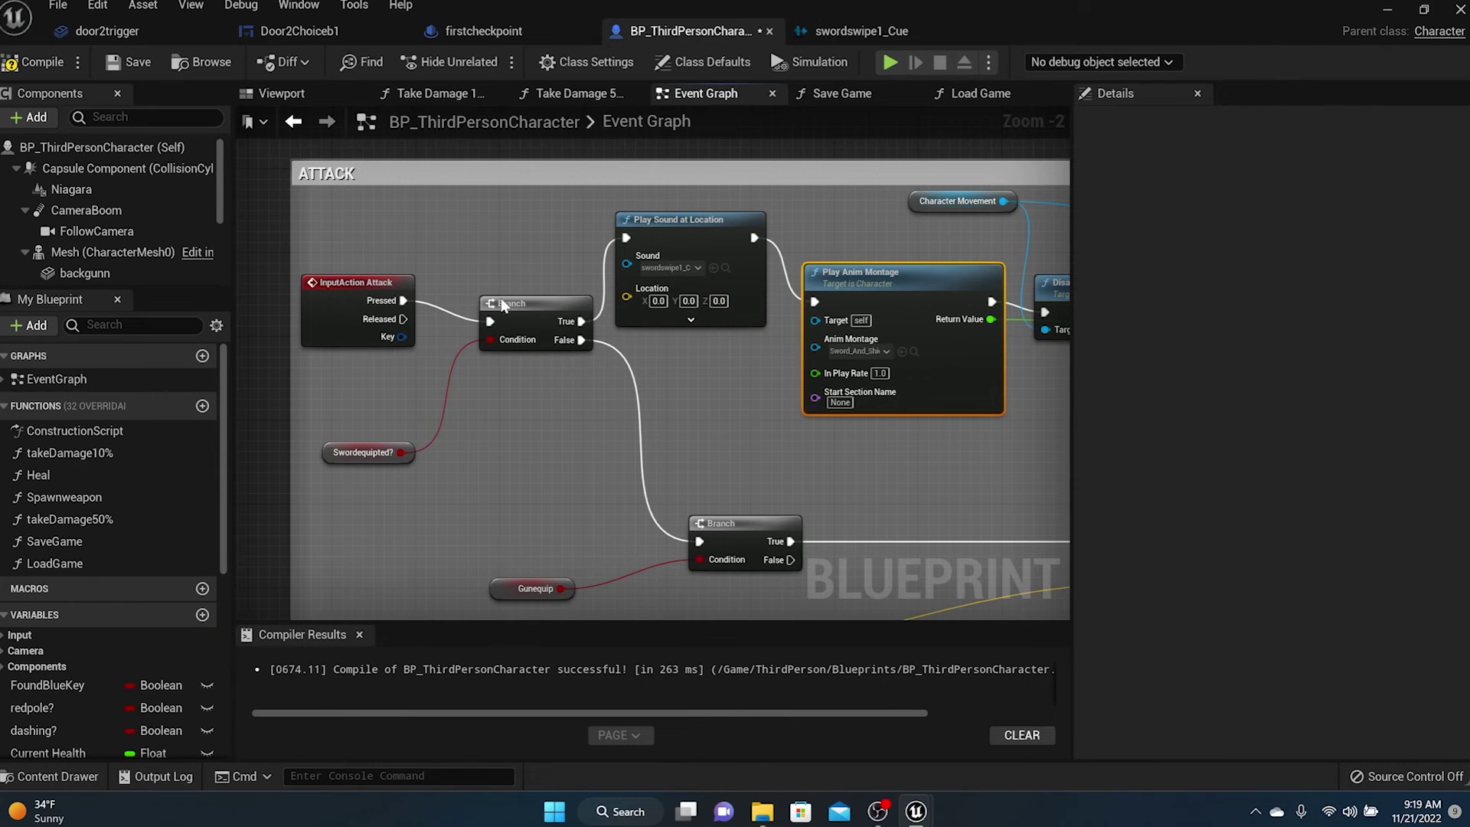
{"action": "left_click_drag", "start_coordinate": [626, 296], "coordinate": [568, 411]}
{"action": "type", "text": "getc"}
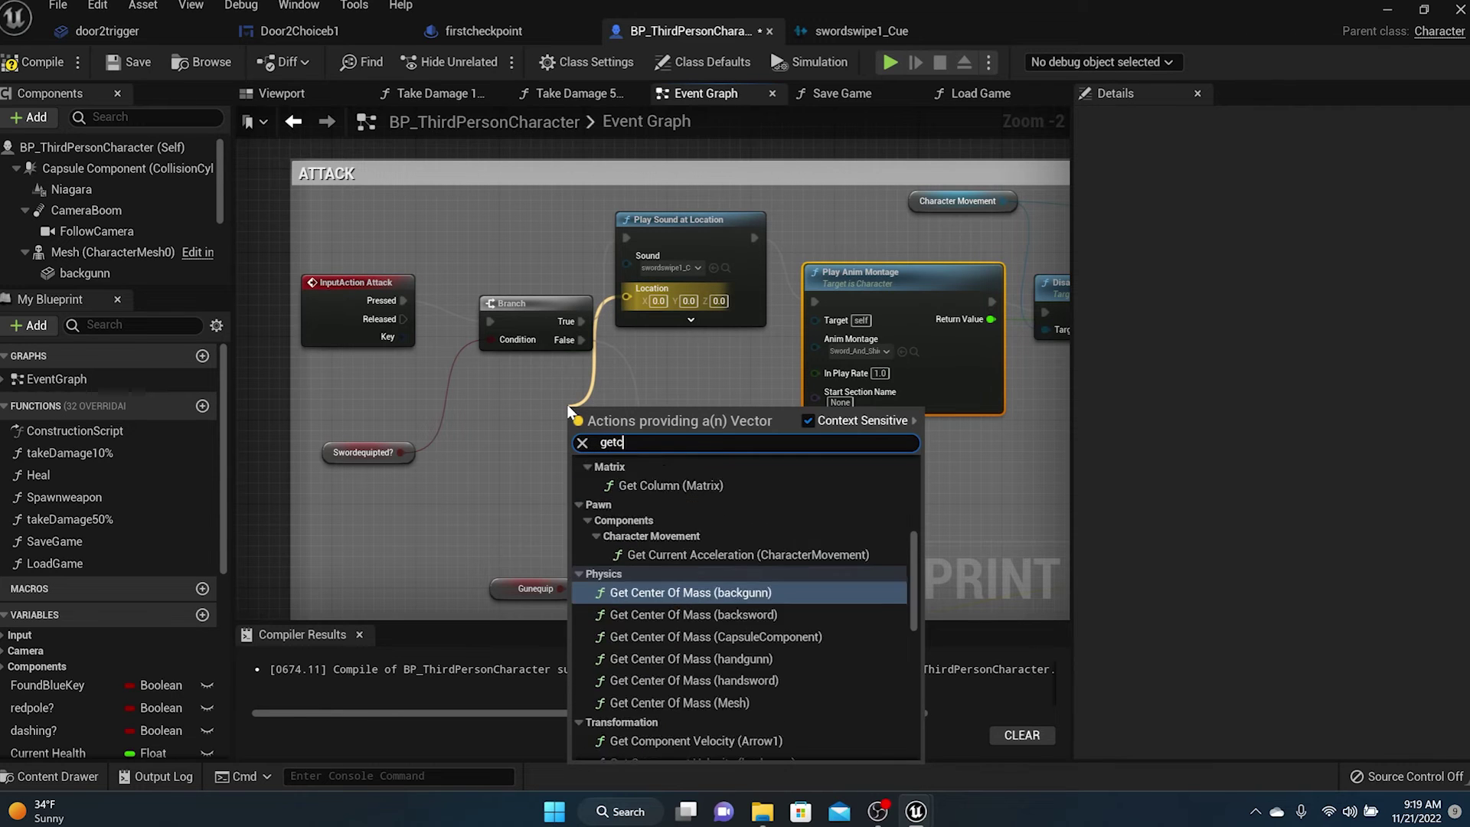
{"action": "type", "text": "tor"}
{"action": "key", "text": "Escape"}
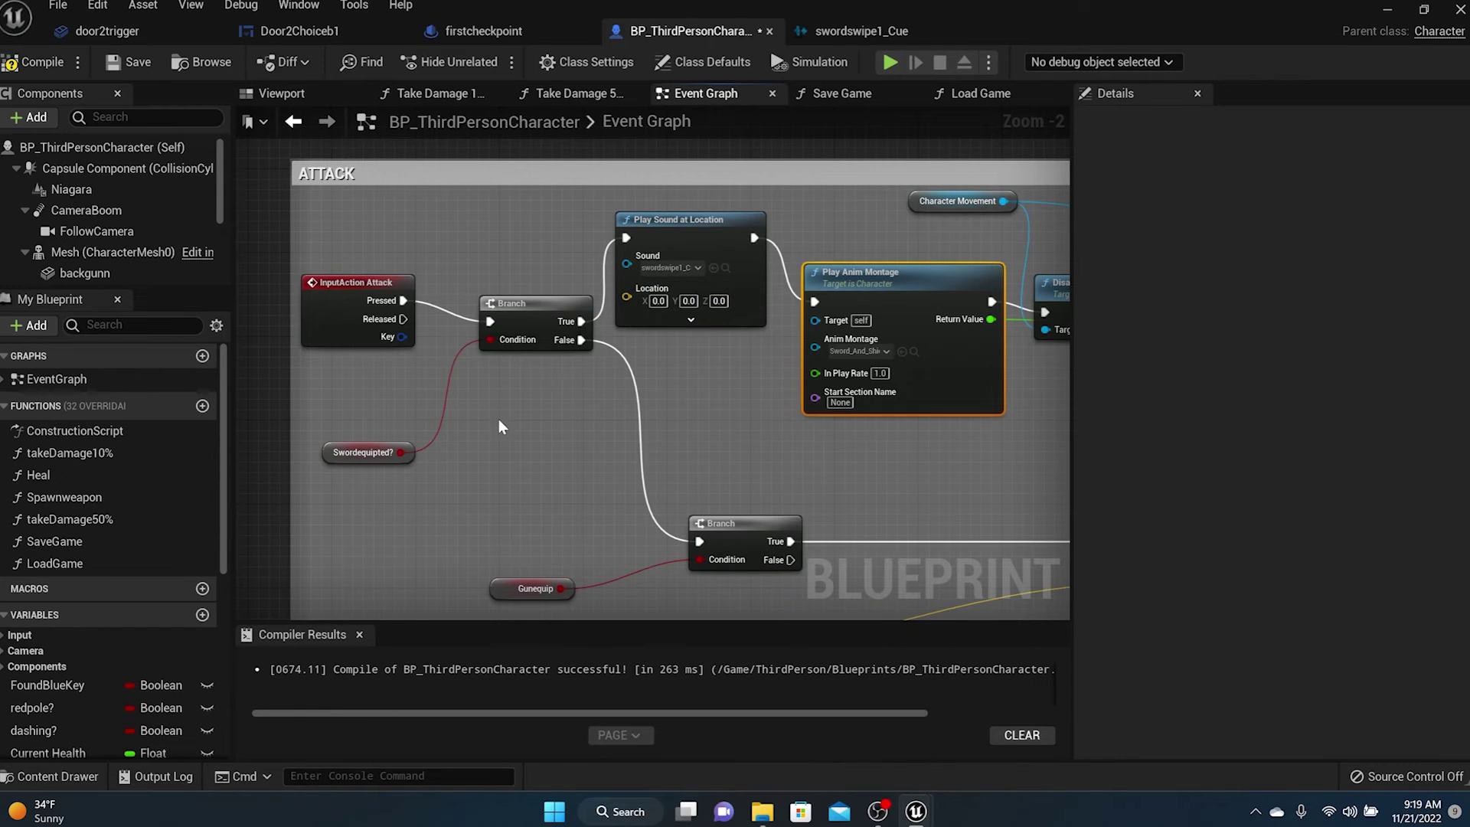
Add a Get Actor Location node, connect it to the sword sound's Location and place it above the Branch
{"action": "right_click", "coordinate": [498, 420]}
{"action": "type", "text": "get"}
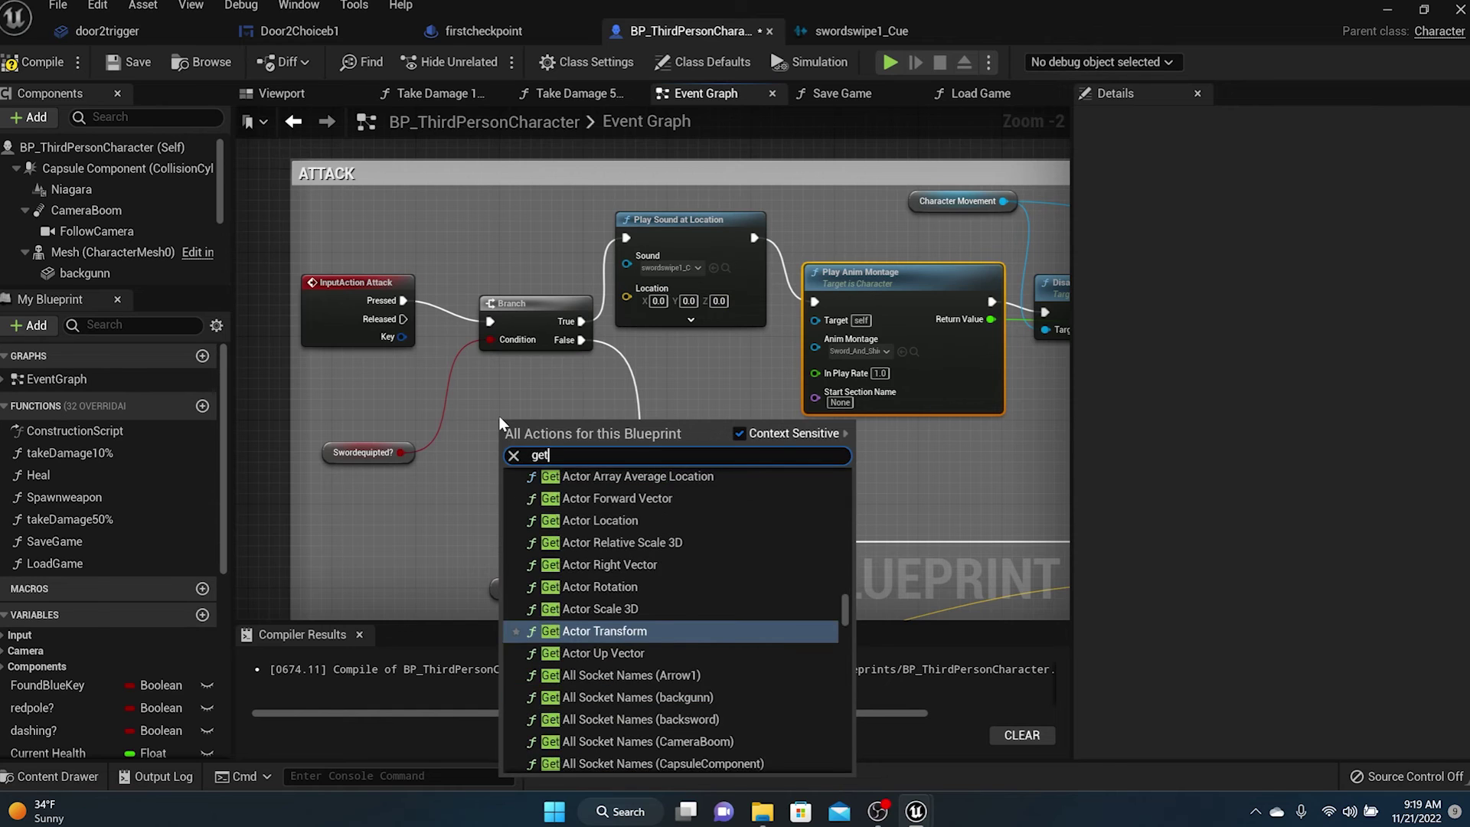
{"action": "type", "text": "actorl"}
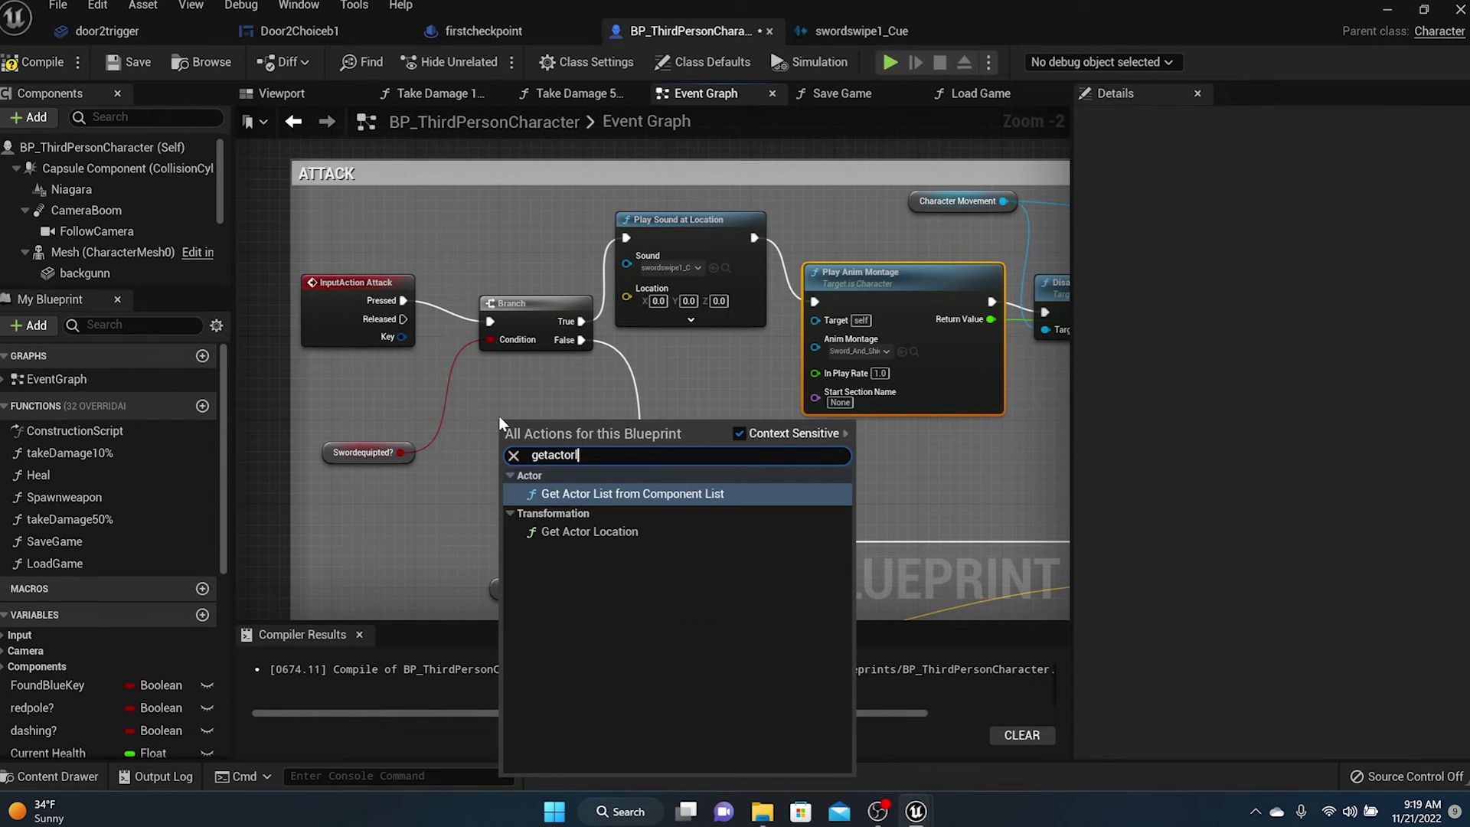
{"action": "left_click", "coordinate": [618, 534]}
{"action": "left_click_drag", "start_coordinate": [563, 468], "coordinate": [631, 298]}
{"action": "left_click_drag", "start_coordinate": [486, 464], "coordinate": [528, 213]}
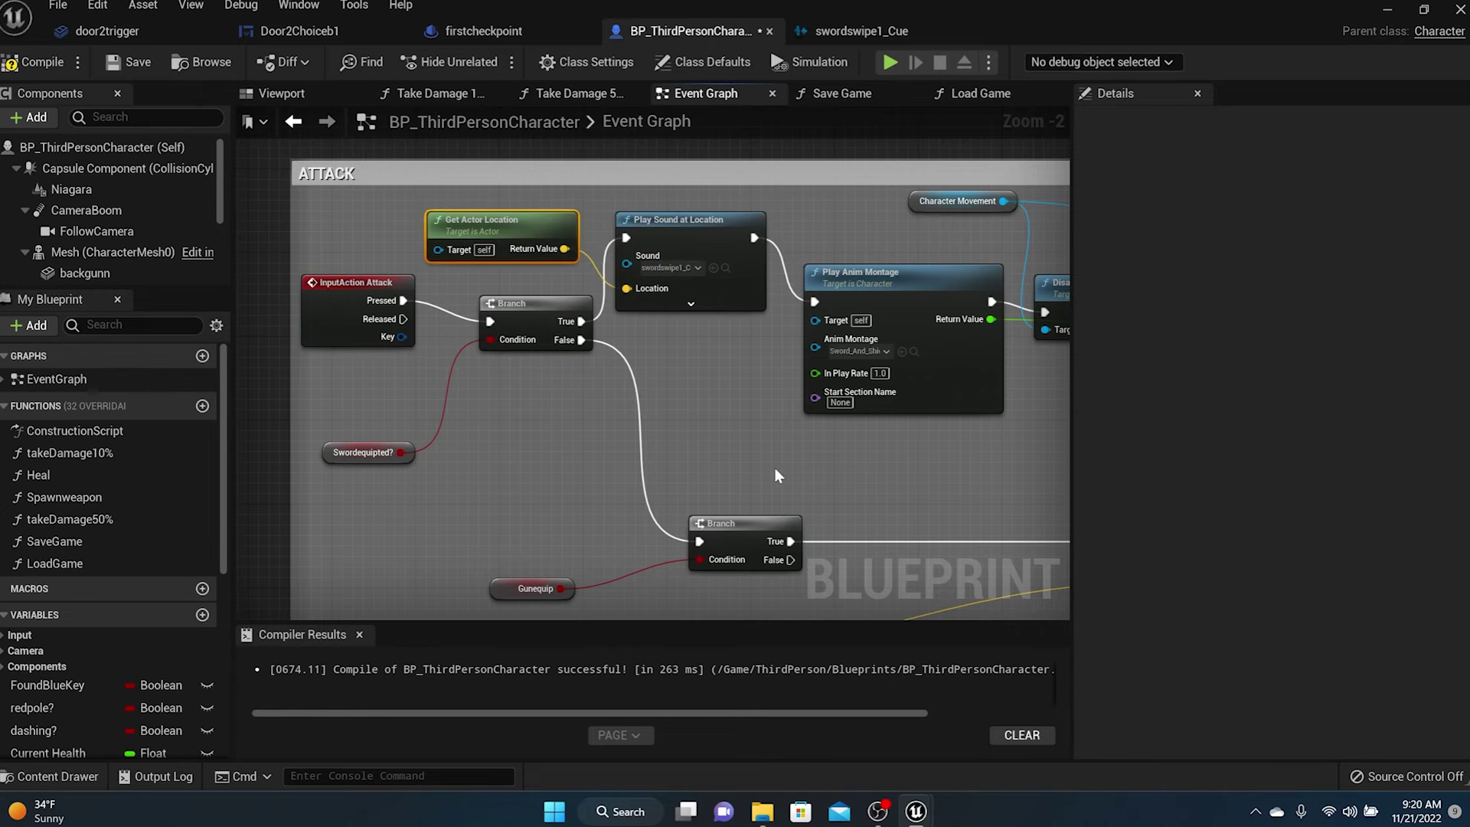
Insert a Play Sound at Location node between the Gunequip Branch's True output and SpawnActor Laser, aligned with the two nodes
{"action": "scroll", "coordinate": [775, 475], "scroll_direction": "down", "scroll_amount": 3}
{"action": "scroll", "coordinate": [692, 387], "scroll_direction": "up", "scroll_amount": 4}
{"action": "right_click_drag", "start_coordinate": [692, 388], "coordinate": [447, 280]}
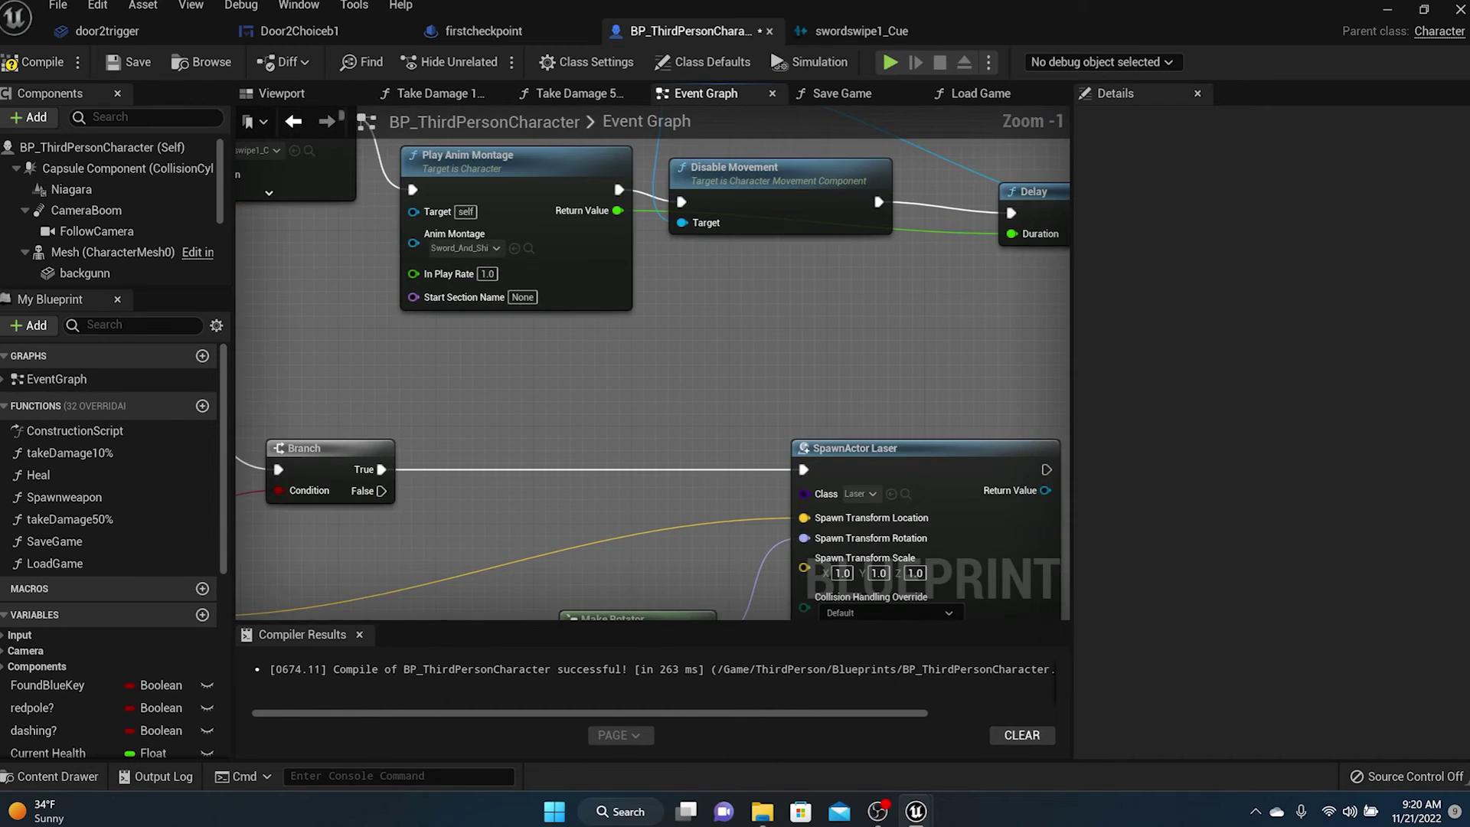
{"action": "right_click_drag", "start_coordinate": [392, 469], "coordinate": [515, 388]}
{"action": "left_click_drag", "start_coordinate": [566, 387], "coordinate": [581, 385]}
{"action": "type", "text": "playsou"}
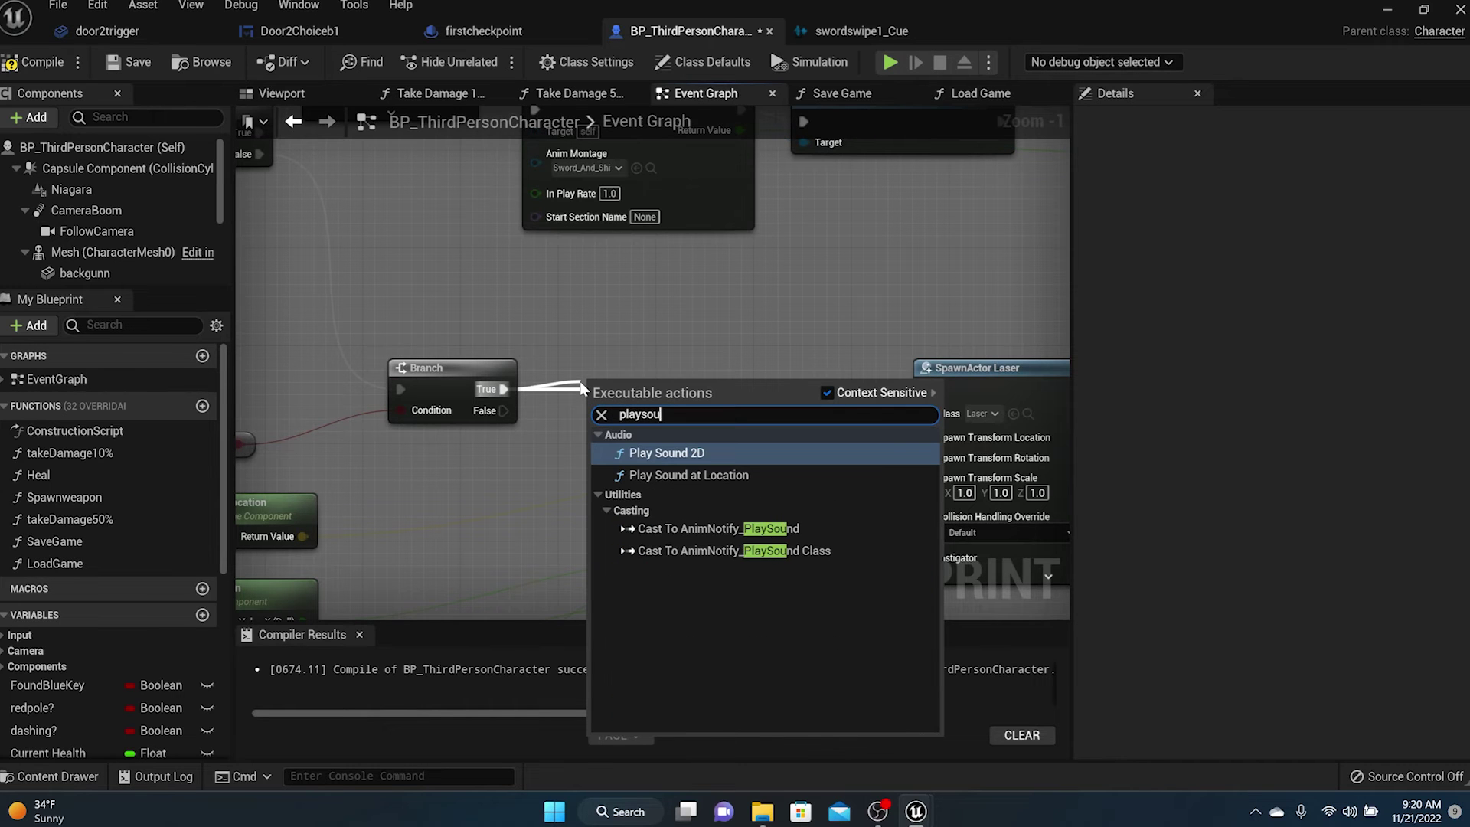
{"action": "left_click", "coordinate": [689, 474]}
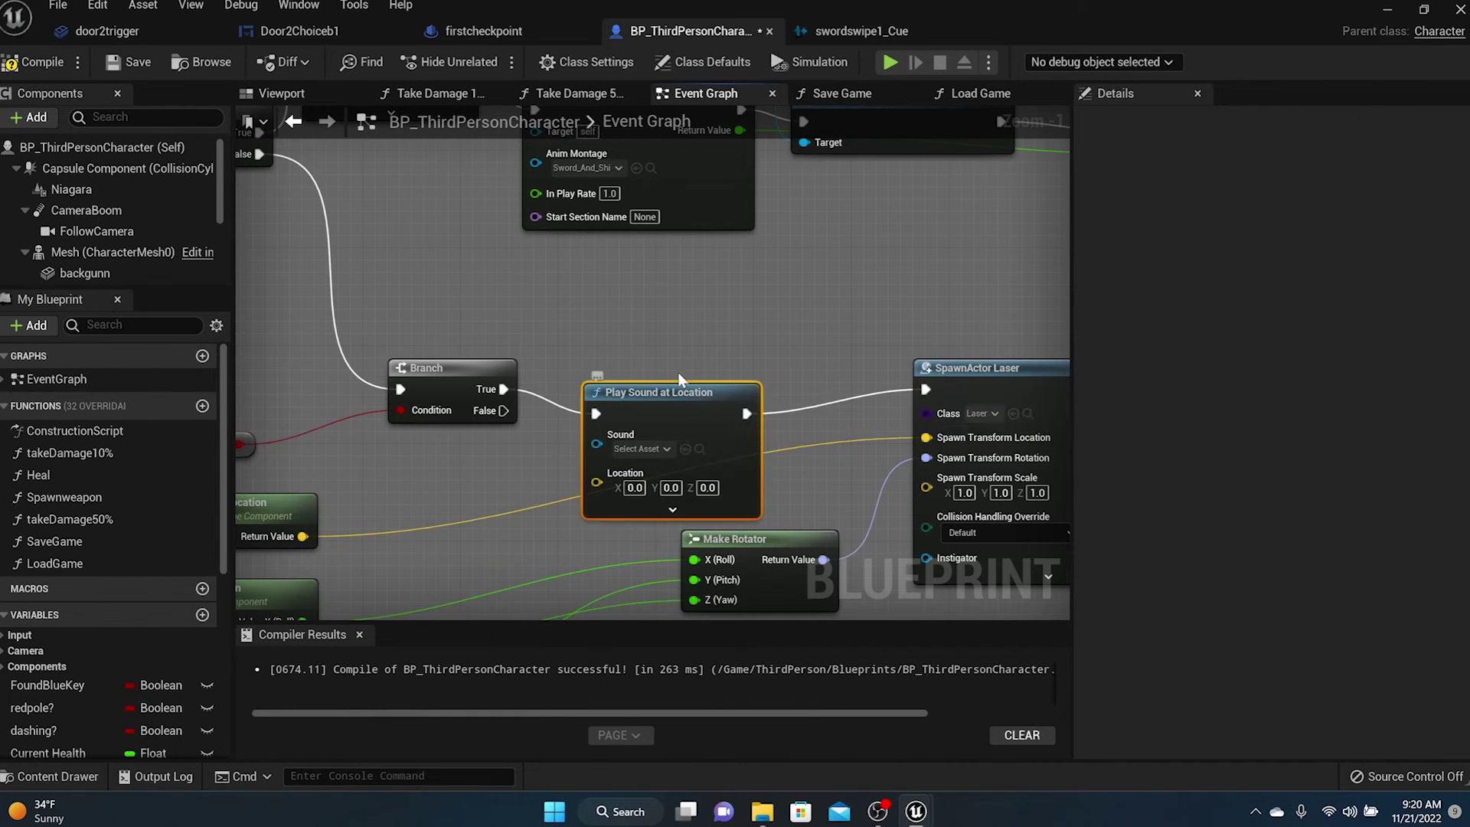
{"action": "left_click_drag", "start_coordinate": [655, 396], "coordinate": [681, 358]}
Create a sound cue from the lasersfx sound wave in the tutsfx folder
{"action": "left_click", "coordinate": [50, 776]}
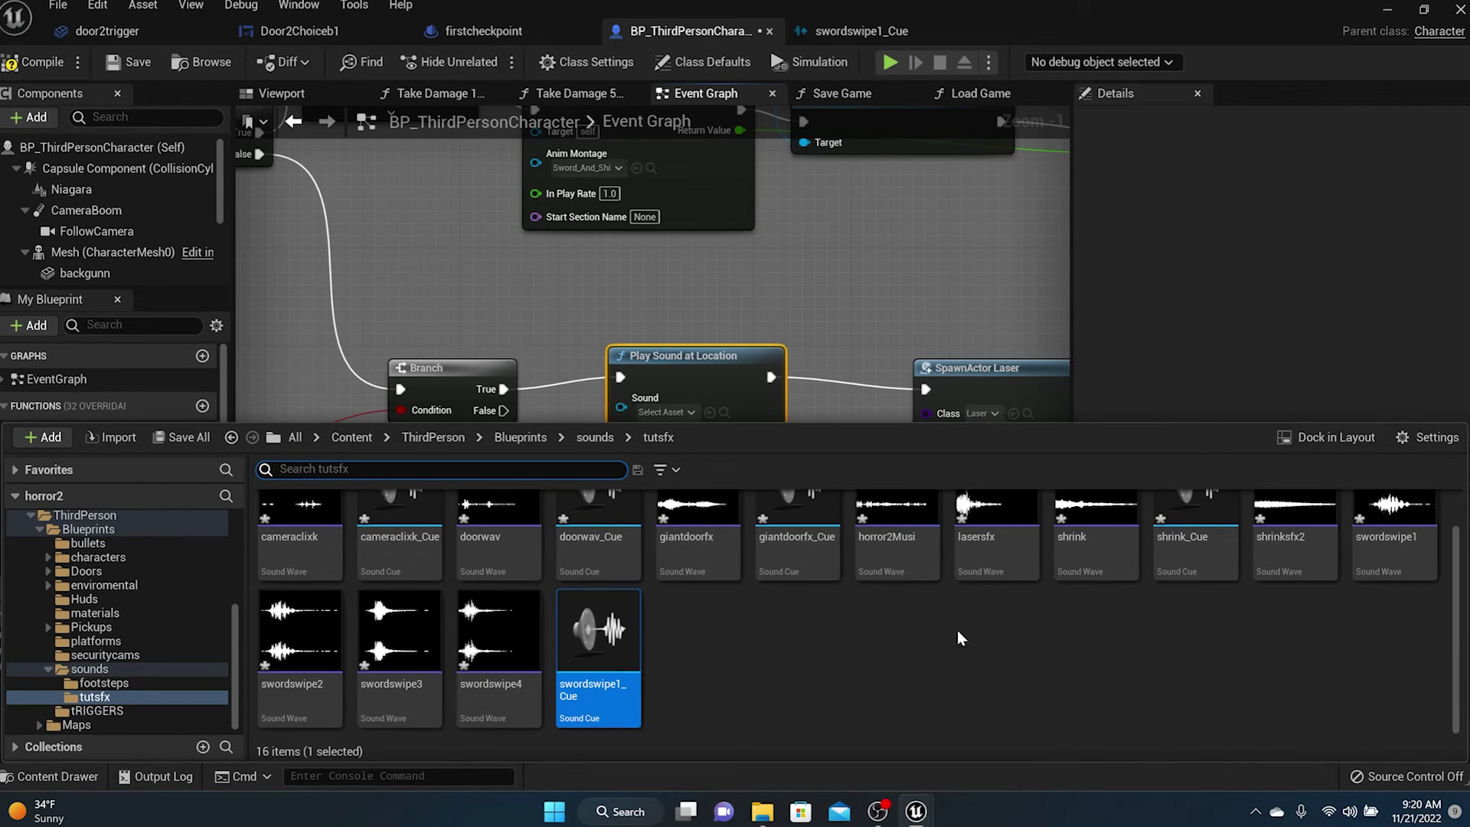
{"action": "scroll", "coordinate": [957, 631], "scroll_direction": "up", "scroll_amount": 1}
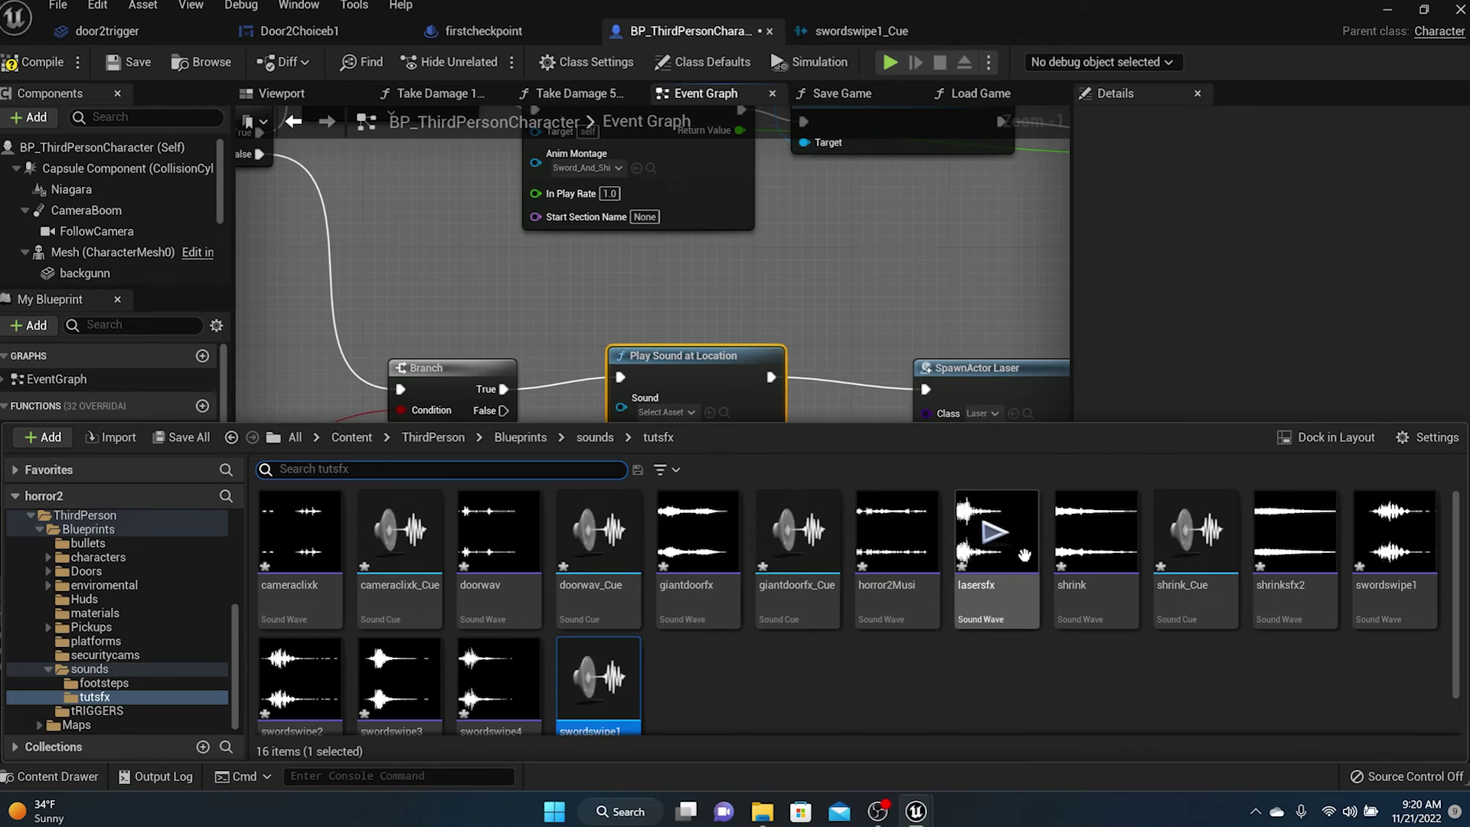
{"action": "left_click", "coordinate": [994, 536]}
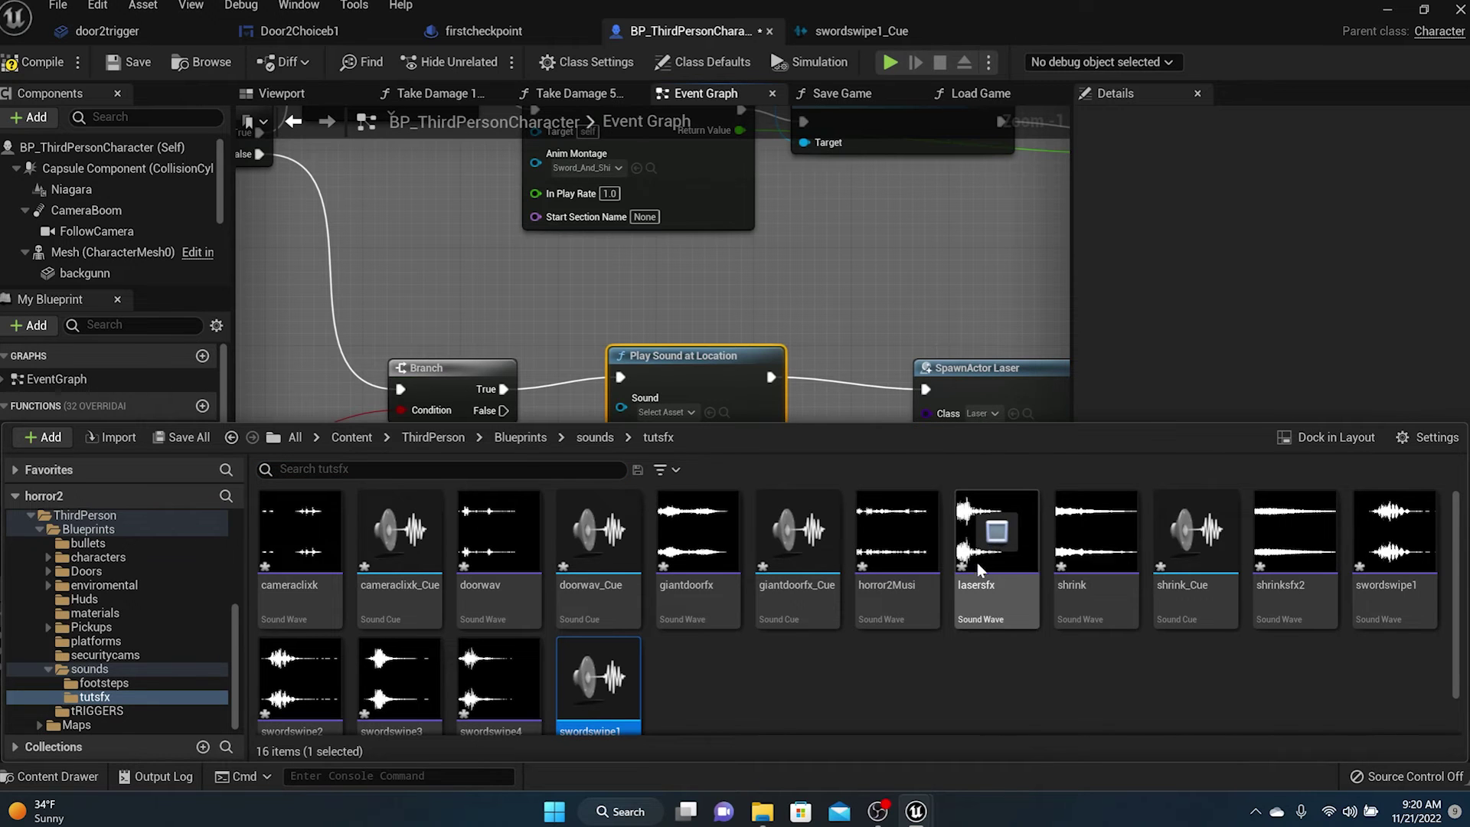
{"action": "right_click", "coordinate": [980, 570]}
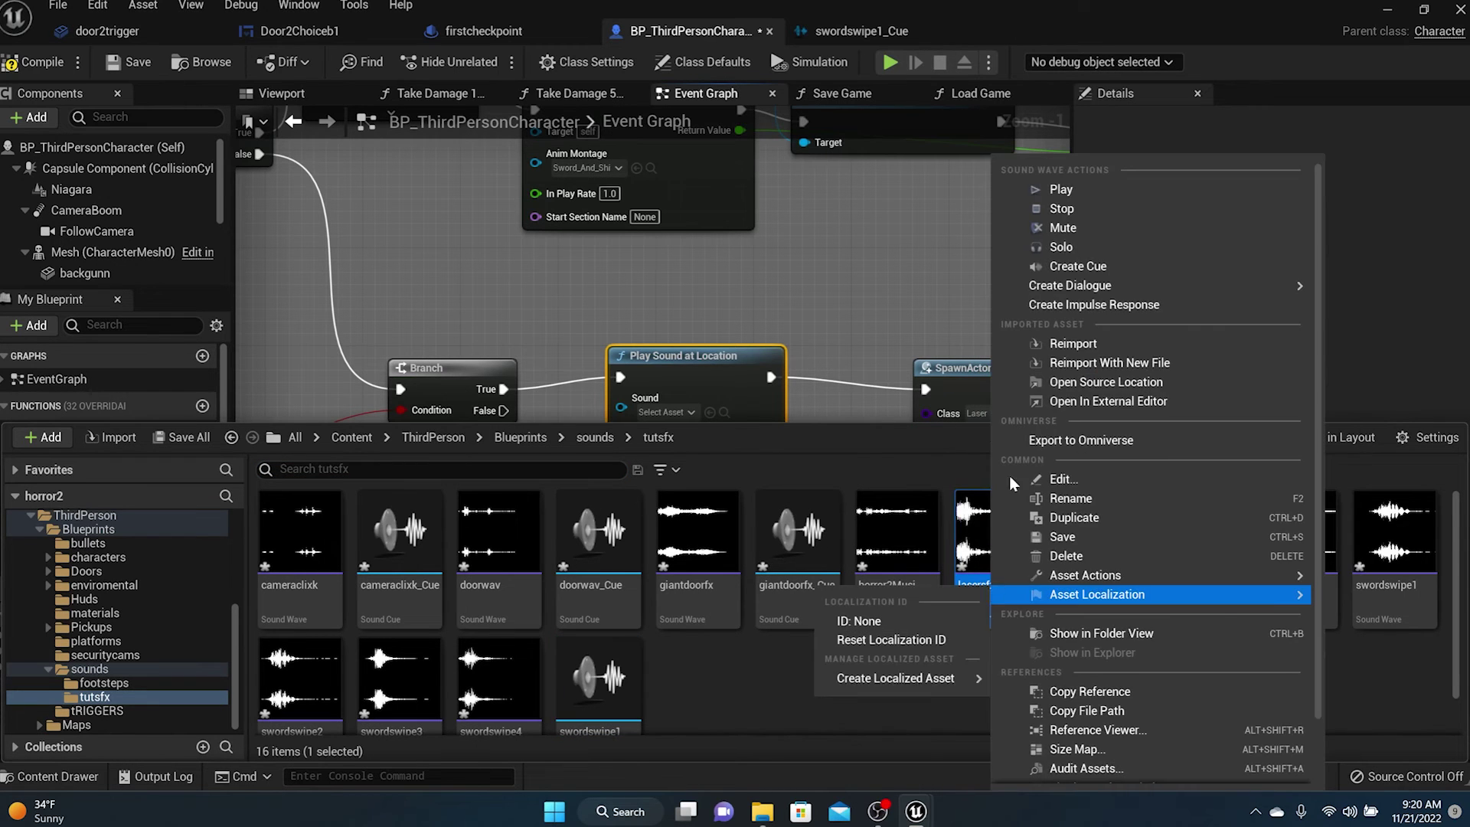
{"action": "left_click", "coordinate": [1040, 266]}
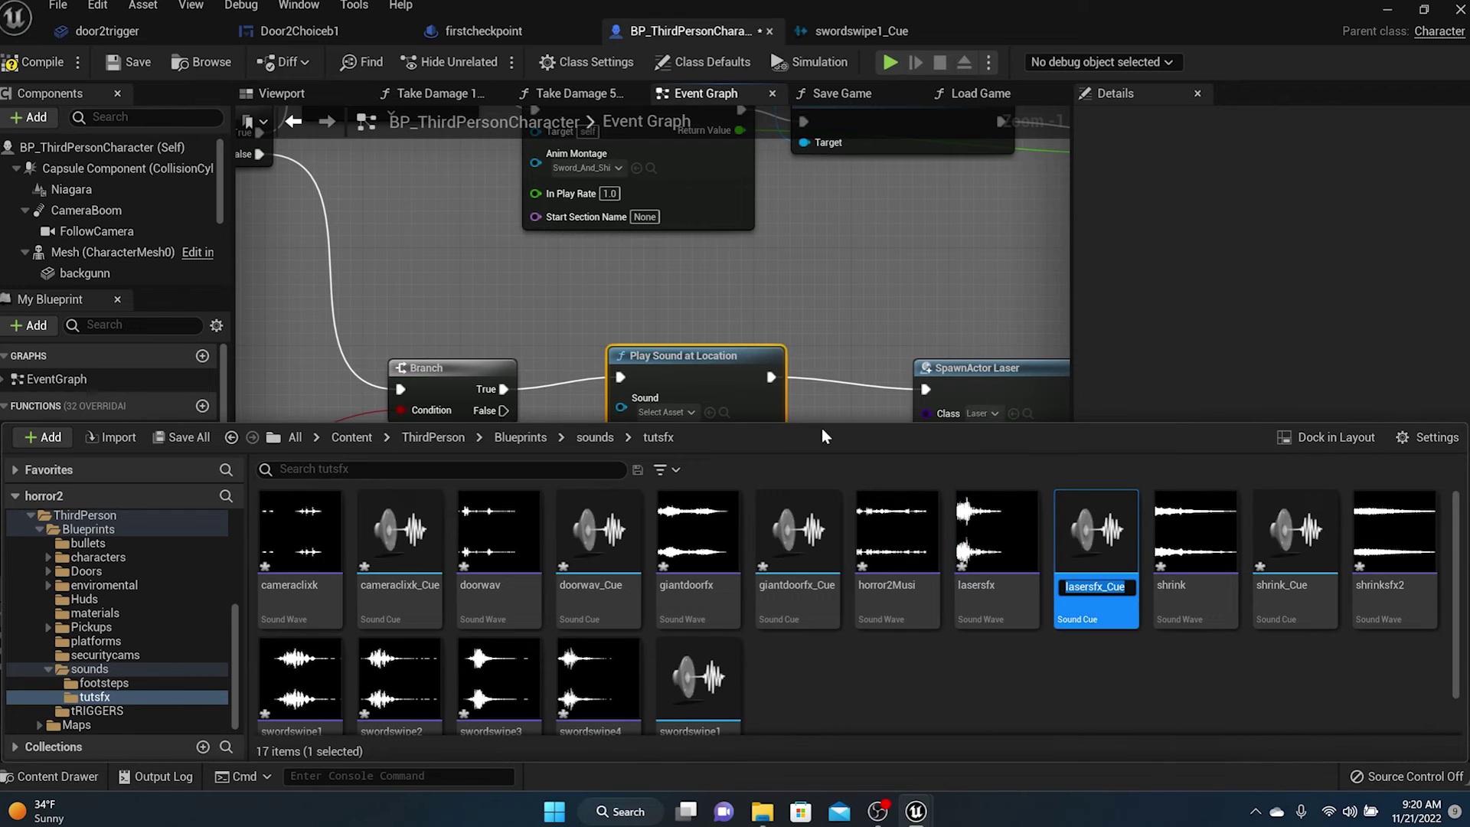
Assign lasersfx_Cue as the sound of the gun branch's Play Sound at Location node
{"action": "scroll", "coordinate": [819, 315], "scroll_direction": "down", "scroll_amount": 1}
{"action": "scroll", "coordinate": [820, 316], "scroll_direction": "down", "scroll_amount": 1}
{"action": "left_click", "coordinate": [740, 388]}
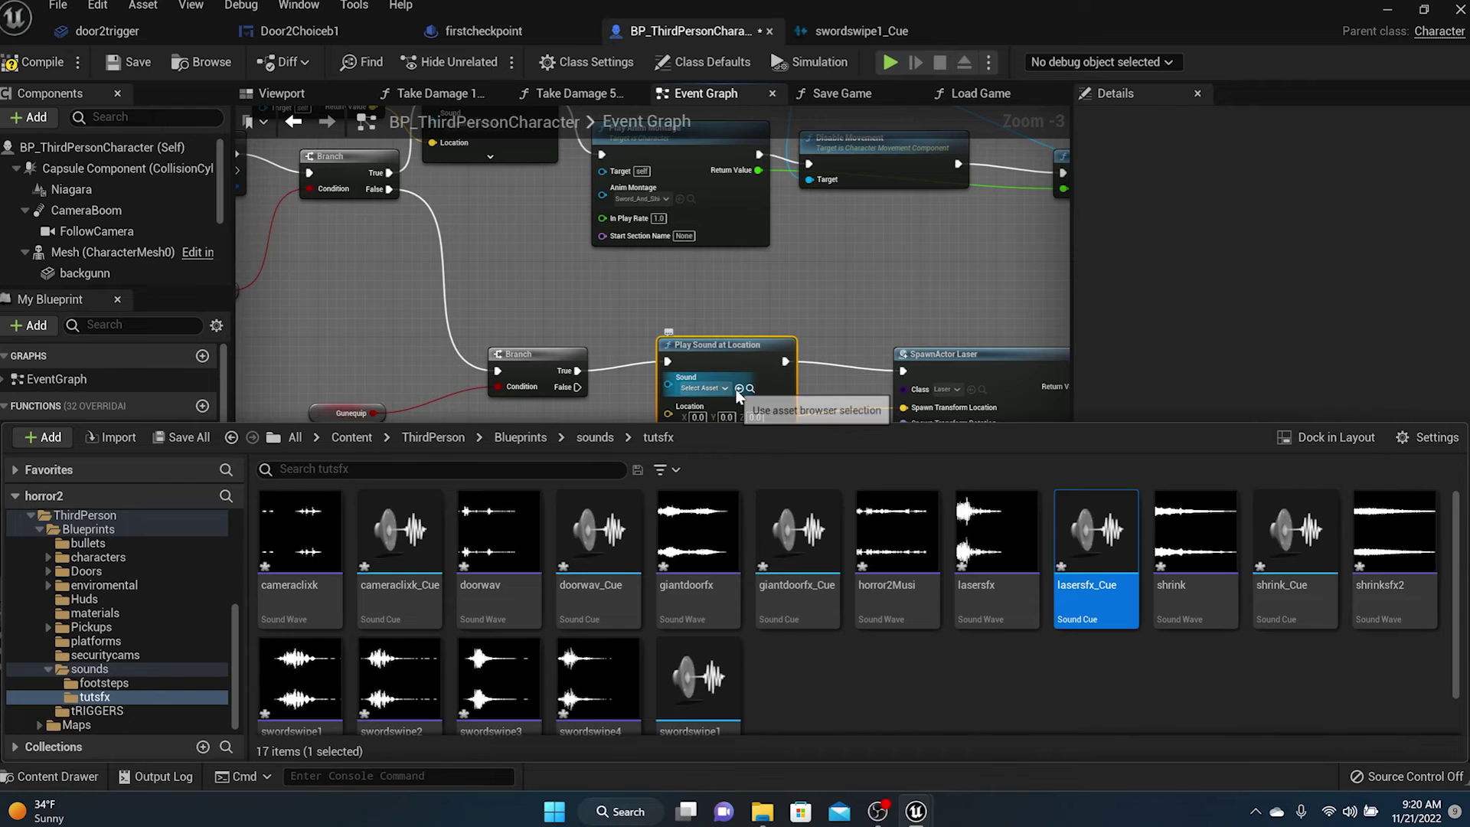
Connect Arrow 1's Get World Location return value to the laser sound's Location and compile the blueprint
{"action": "scroll", "coordinate": [876, 412], "scroll_direction": "up", "scroll_amount": 2}
{"action": "right_click_drag", "start_coordinate": [754, 398], "coordinate": [681, 301]}
{"action": "scroll", "coordinate": [438, 328], "scroll_direction": "down", "scroll_amount": 1}
{"action": "right_click_drag", "start_coordinate": [438, 328], "coordinate": [798, 328]}
{"action": "right_click_drag", "start_coordinate": [665, 326], "coordinate": [664, 435]}
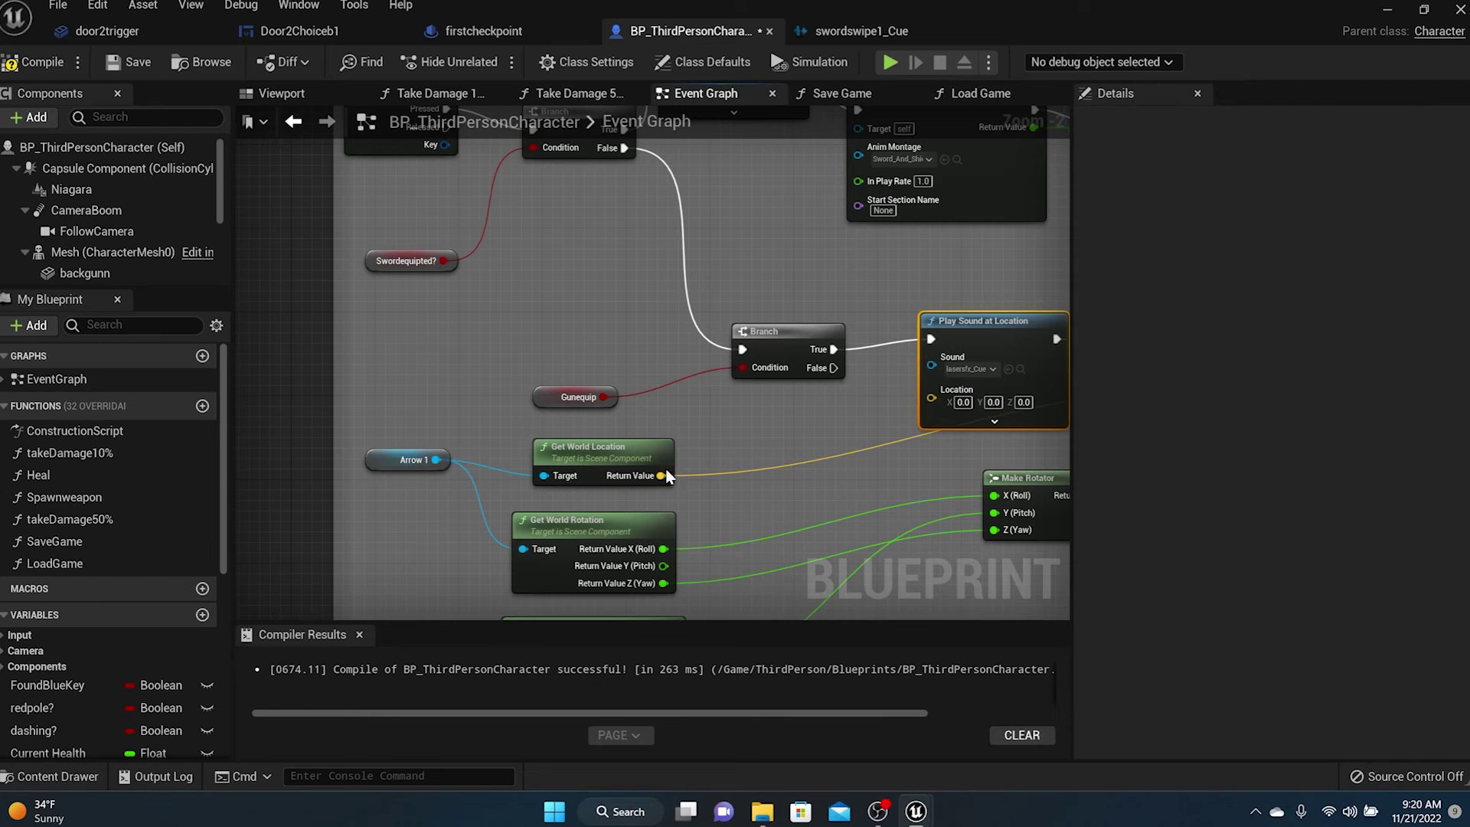
{"action": "left_click_drag", "start_coordinate": [663, 476], "coordinate": [852, 415]}
{"action": "left_click_drag", "start_coordinate": [941, 392], "coordinate": [944, 389]}
{"action": "scroll", "coordinate": [894, 434], "scroll_direction": "down", "scroll_amount": 2}
{"action": "scroll", "coordinate": [894, 434], "scroll_direction": "down", "scroll_amount": 1}
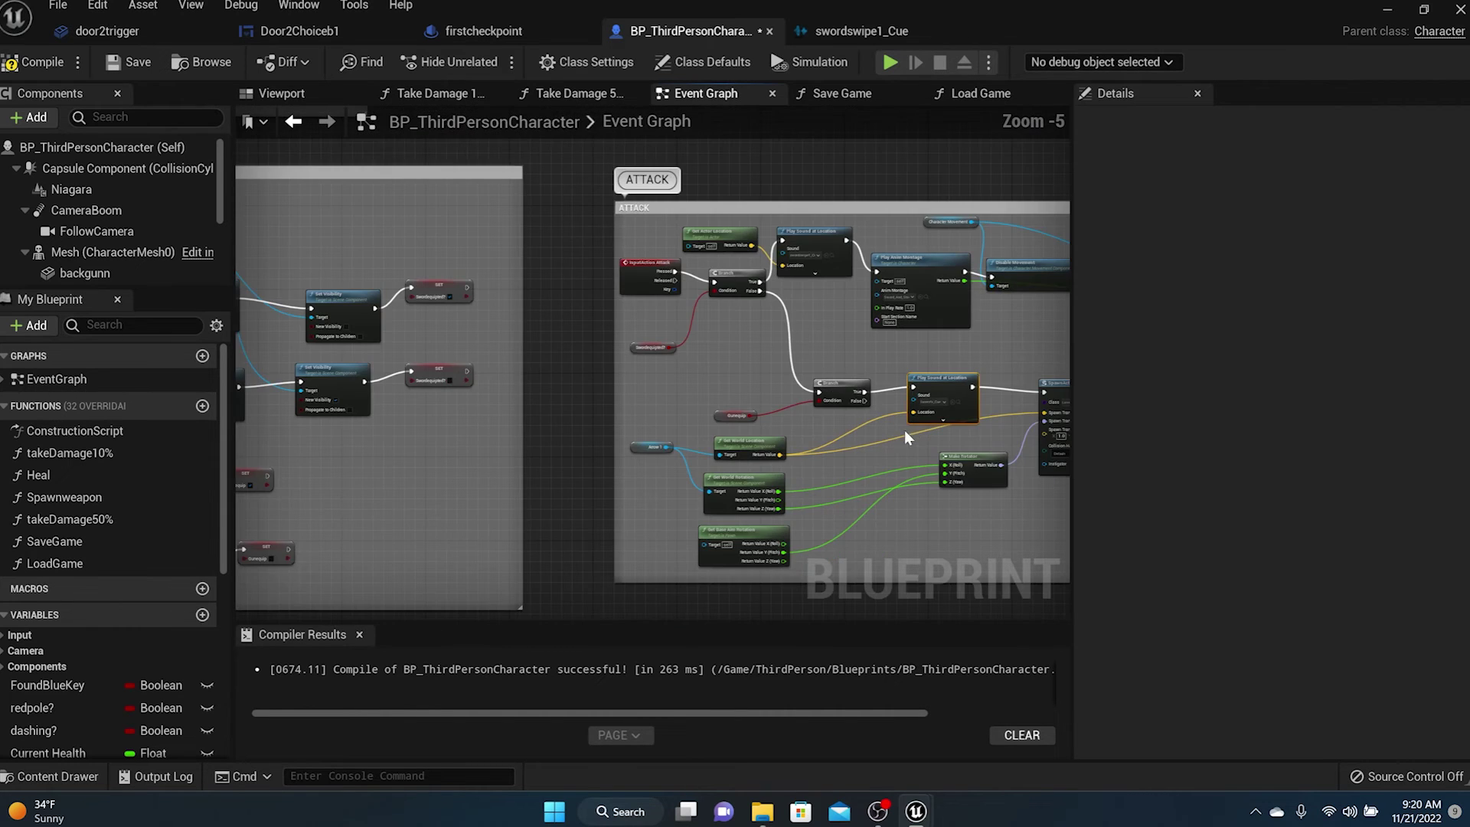
{"action": "right_click_drag", "start_coordinate": [904, 429], "coordinate": [540, 416]}
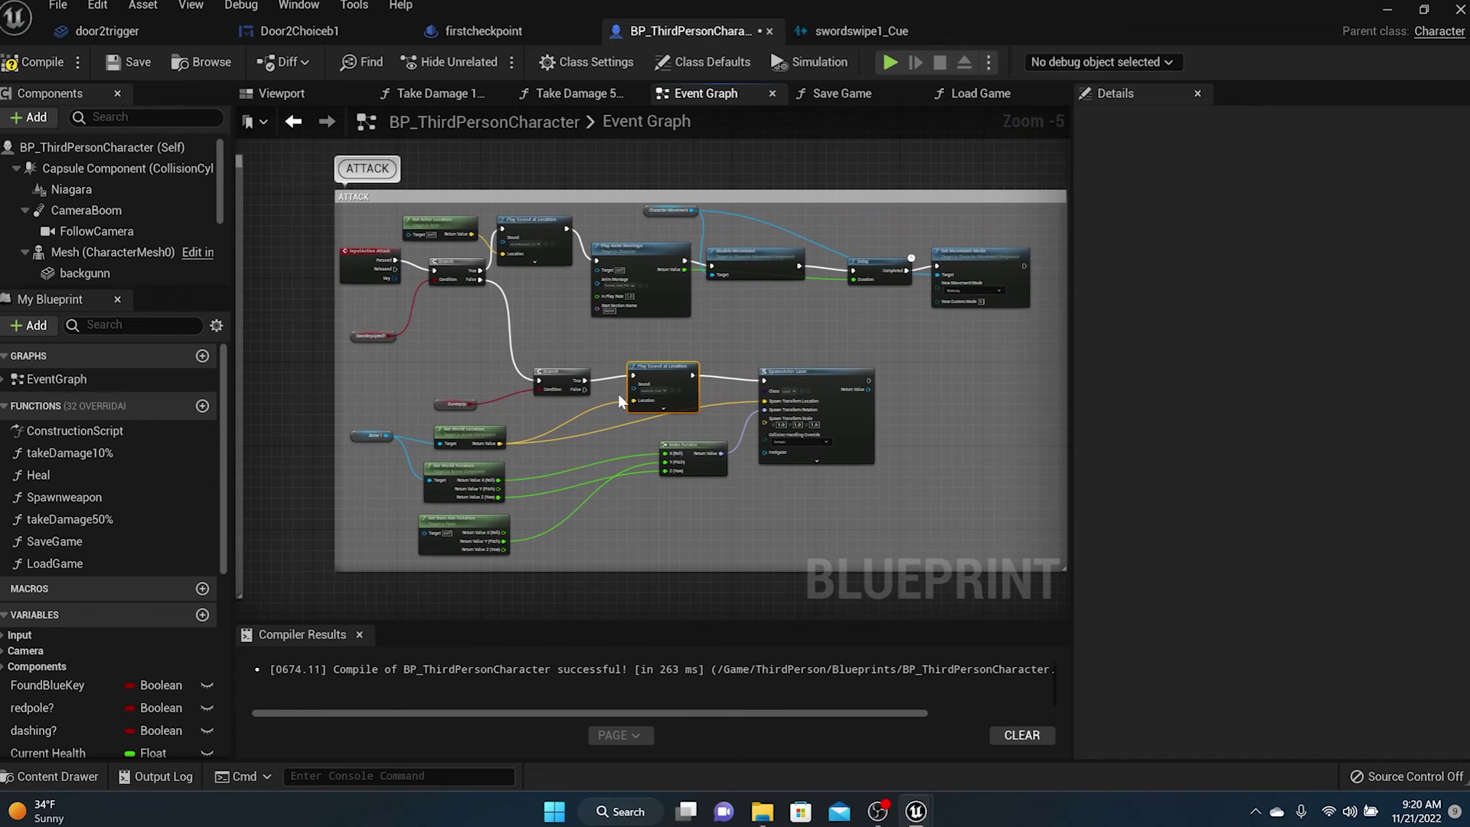
{"action": "left_click", "coordinate": [11, 66]}
{"action": "left_click", "coordinate": [48, 777]}
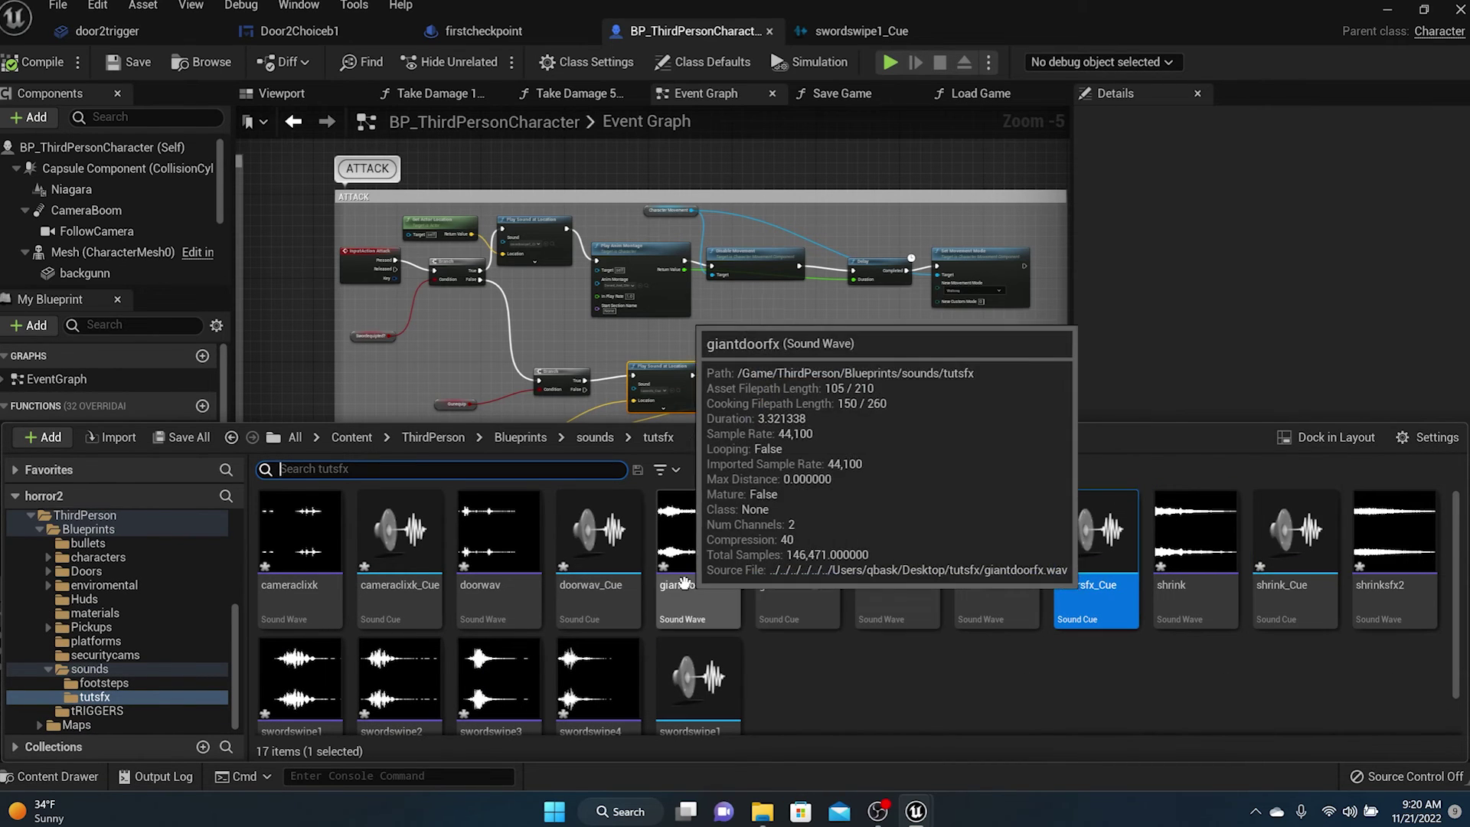
{"action": "scroll", "coordinate": [642, 608], "scroll_direction": "down", "scroll_amount": 2}
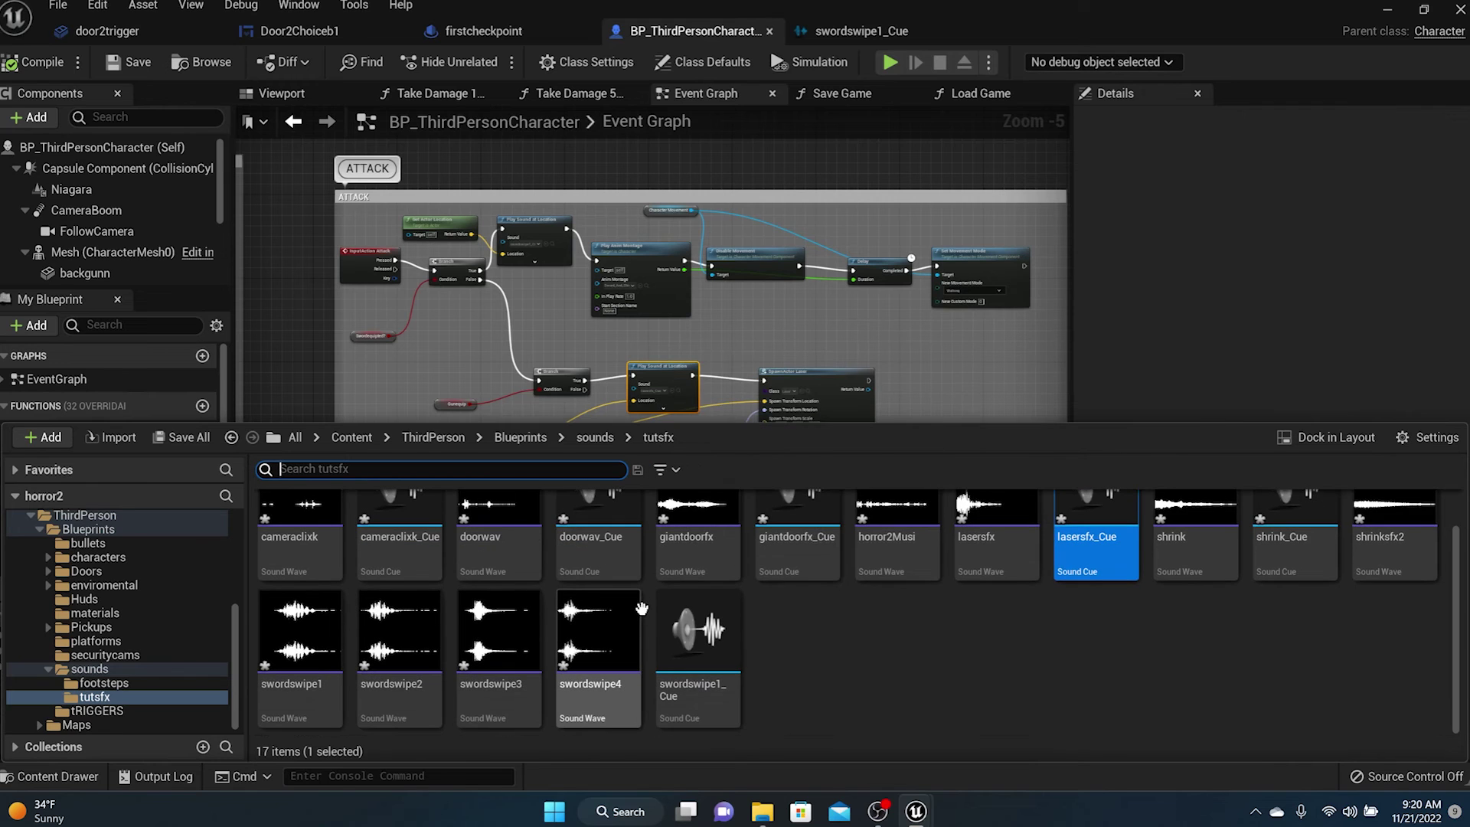
{"action": "scroll", "coordinate": [642, 608], "scroll_direction": "up", "scroll_amount": 2}
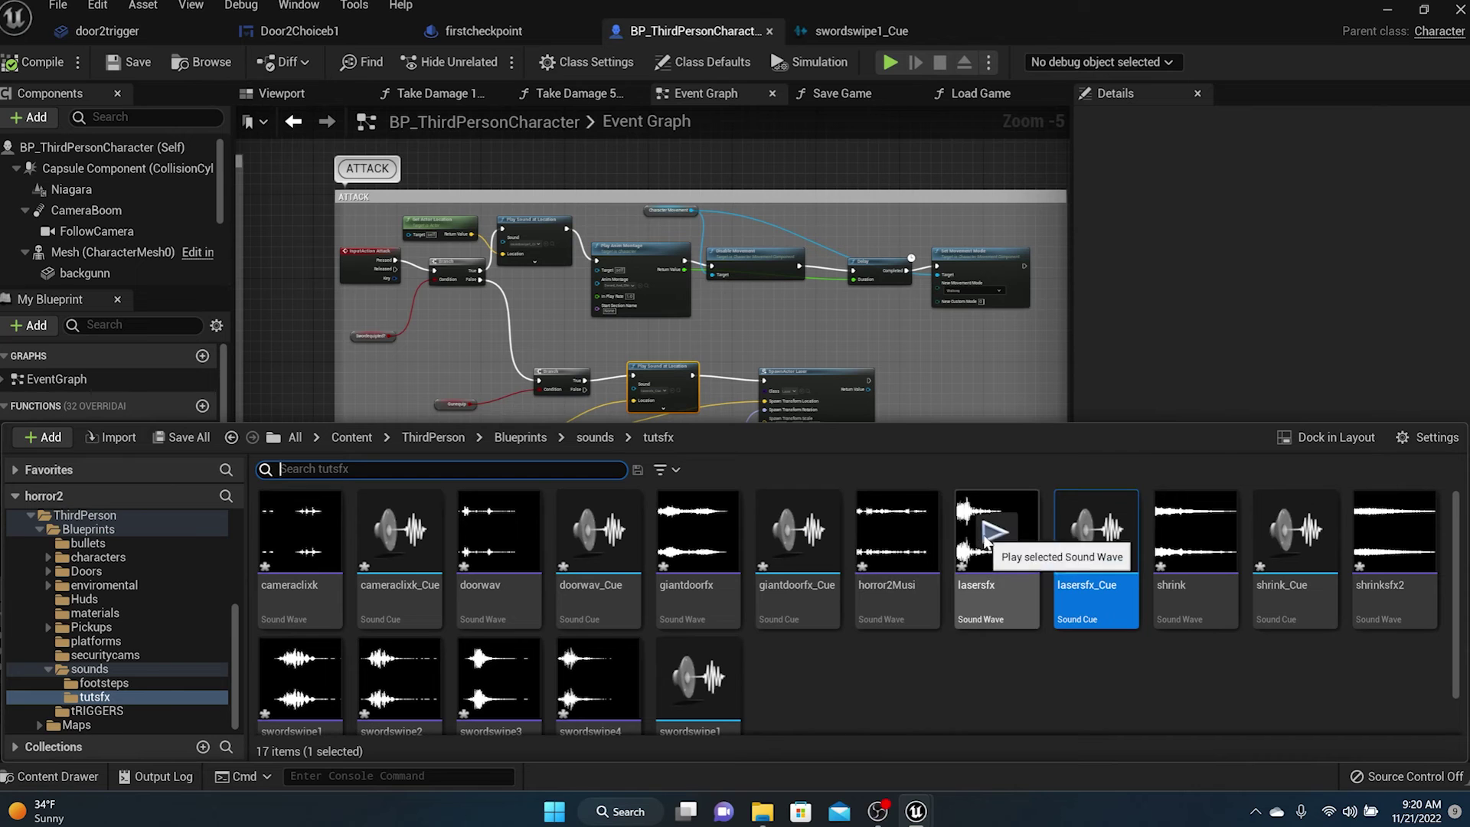
In the ThirdPersonMap level, create a sound cue from the horror2Musi sound wave and place it on the corridor floor near the Player Start
{"action": "left_click", "coordinate": [1398, 9]}
{"action": "right_click_drag", "start_coordinate": [863, 290], "coordinate": [829, 303]}
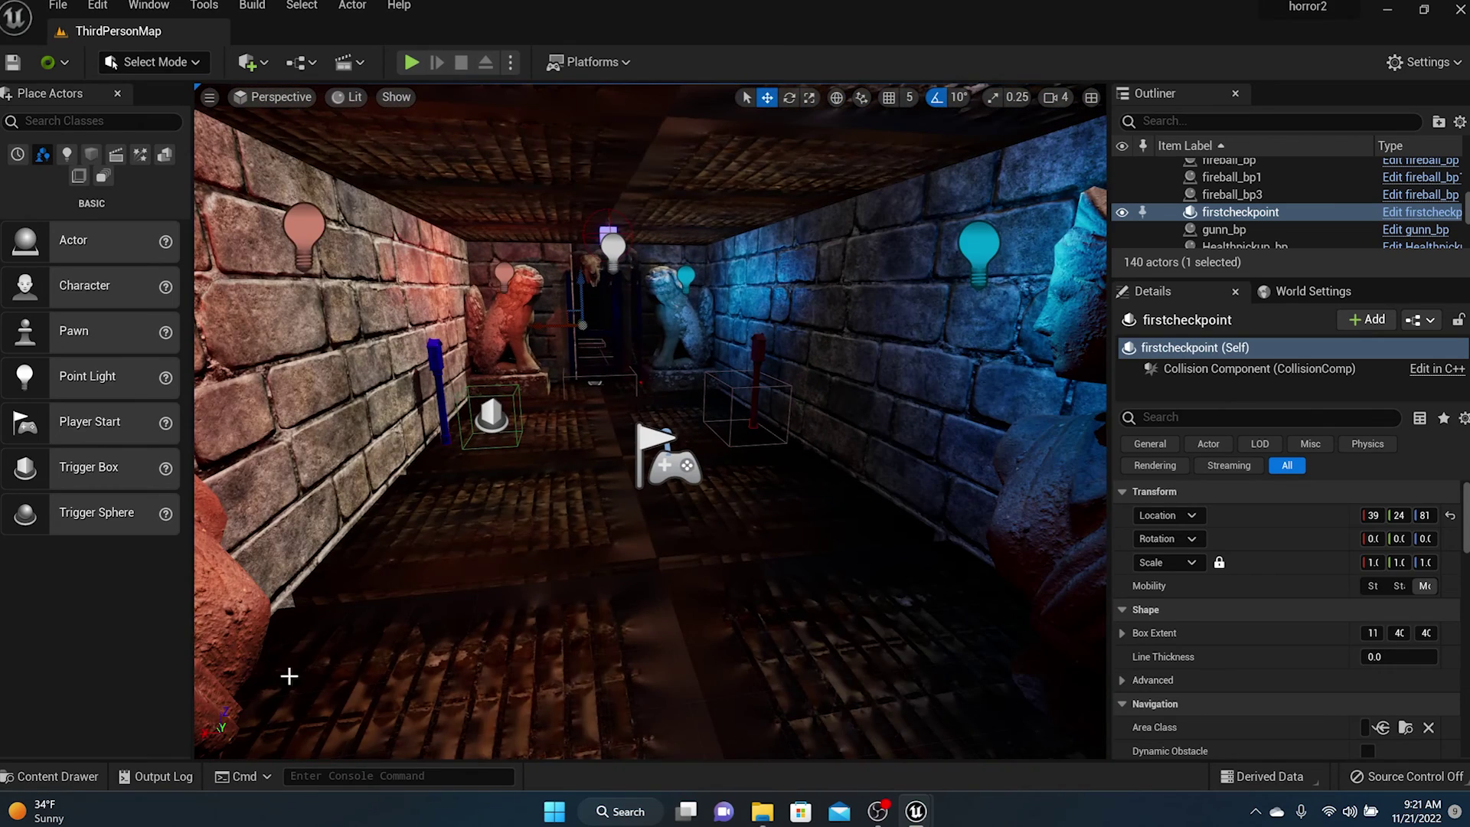
{"action": "left_click", "coordinate": [46, 777]}
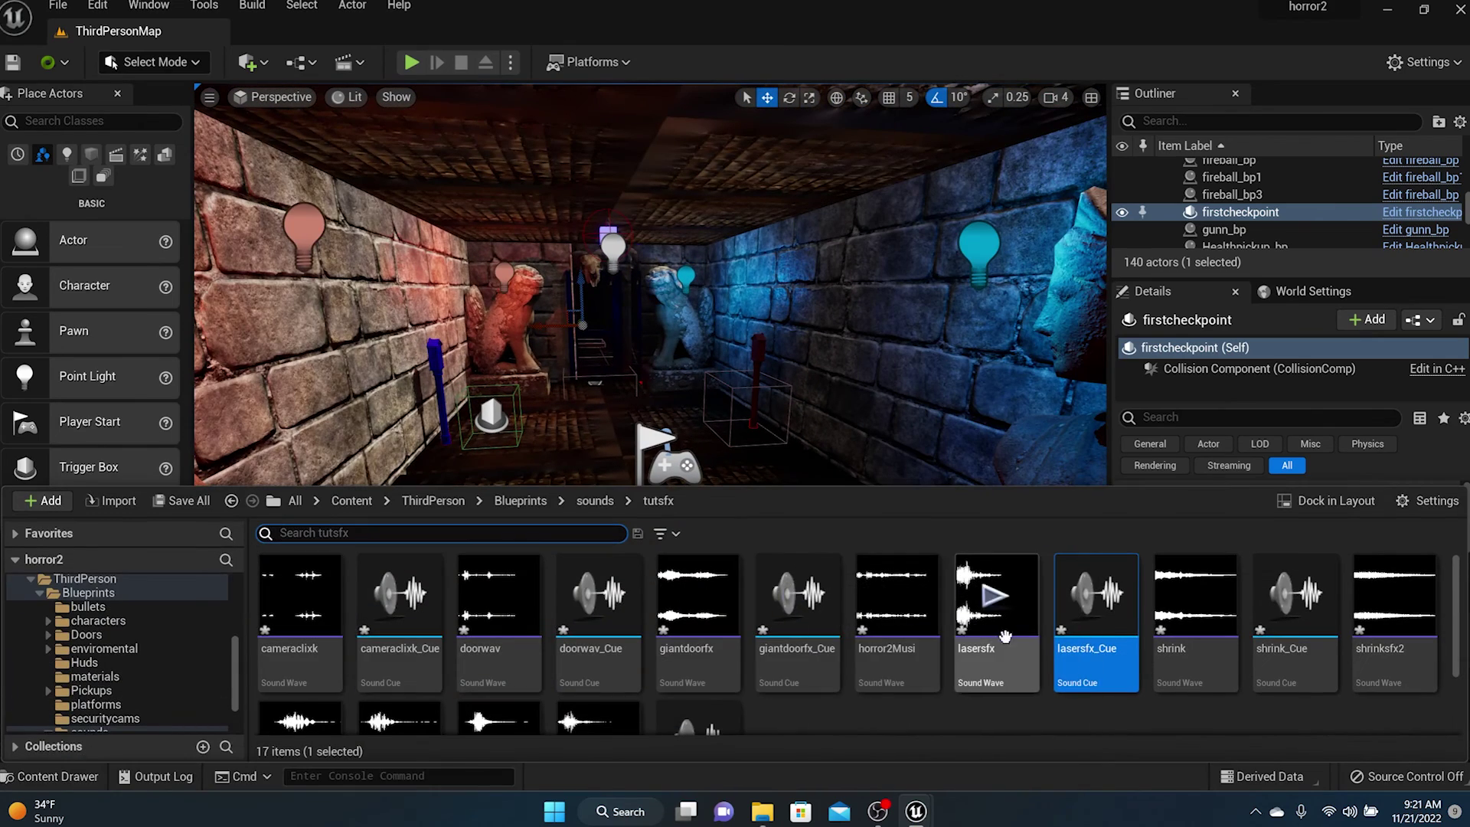
{"action": "mouse_move", "coordinate": [892, 624]}
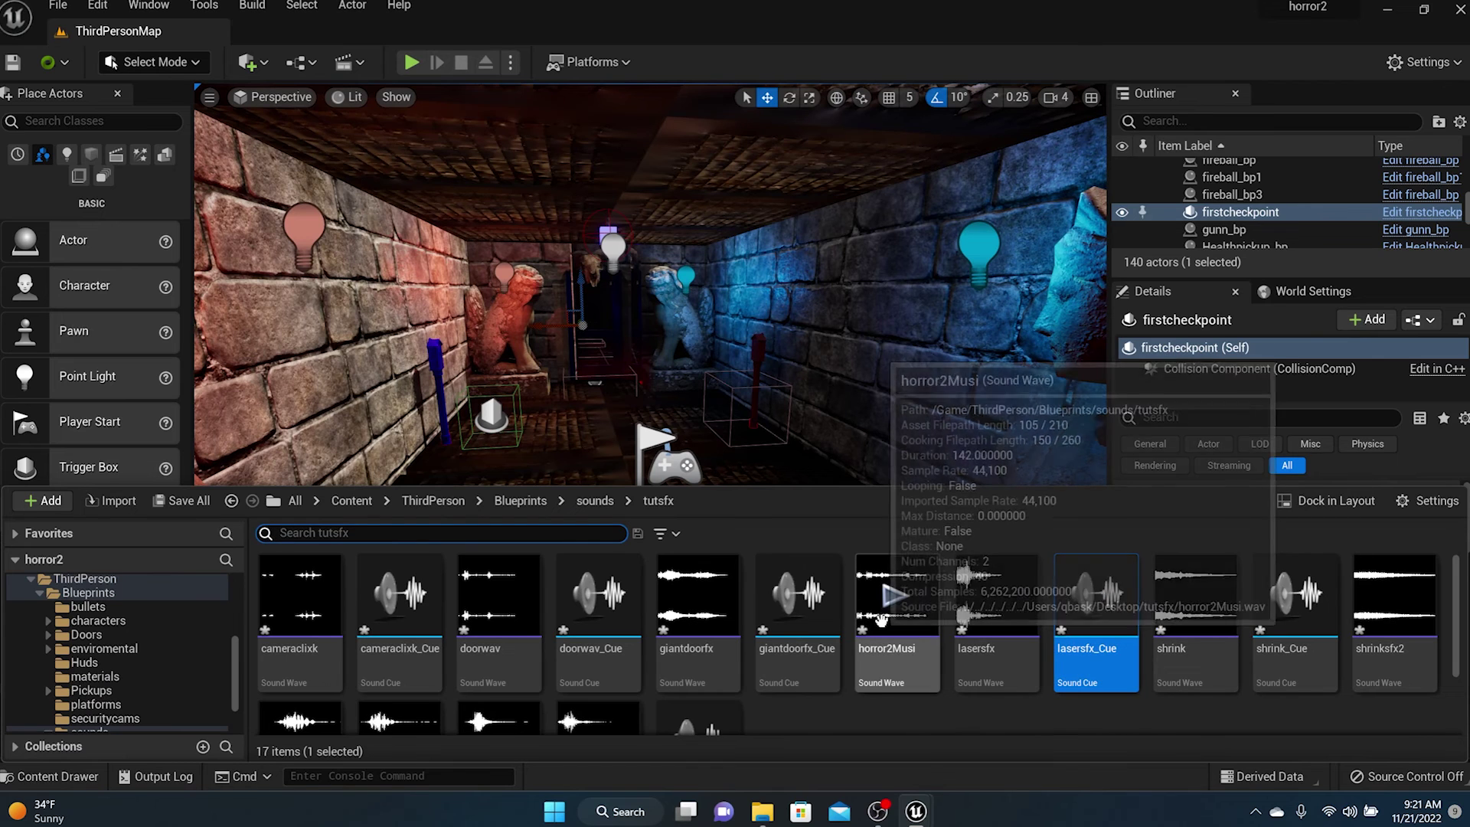
{"action": "right_click", "coordinate": [903, 634]}
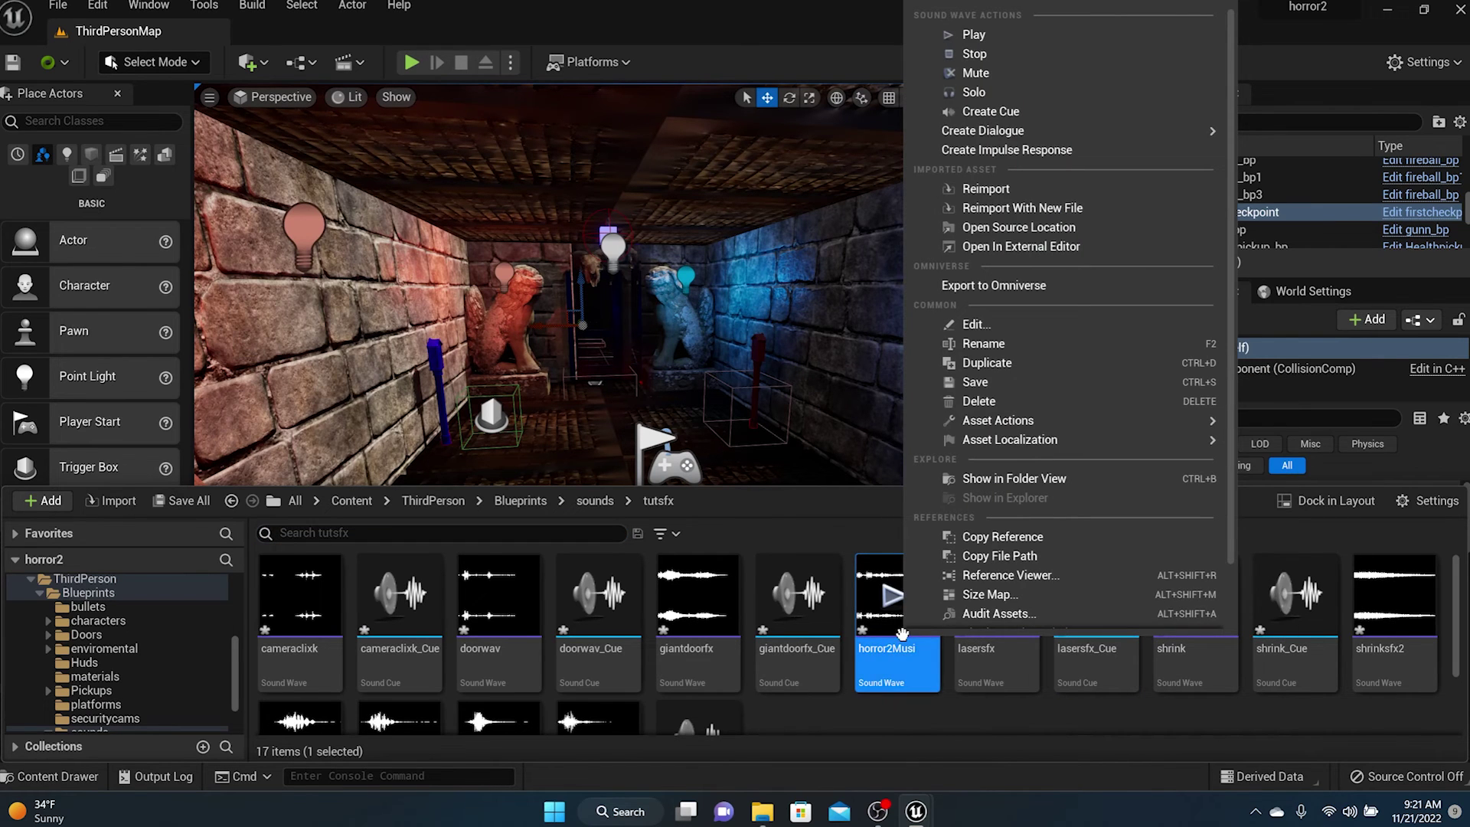
{"action": "left_click", "coordinate": [990, 112]}
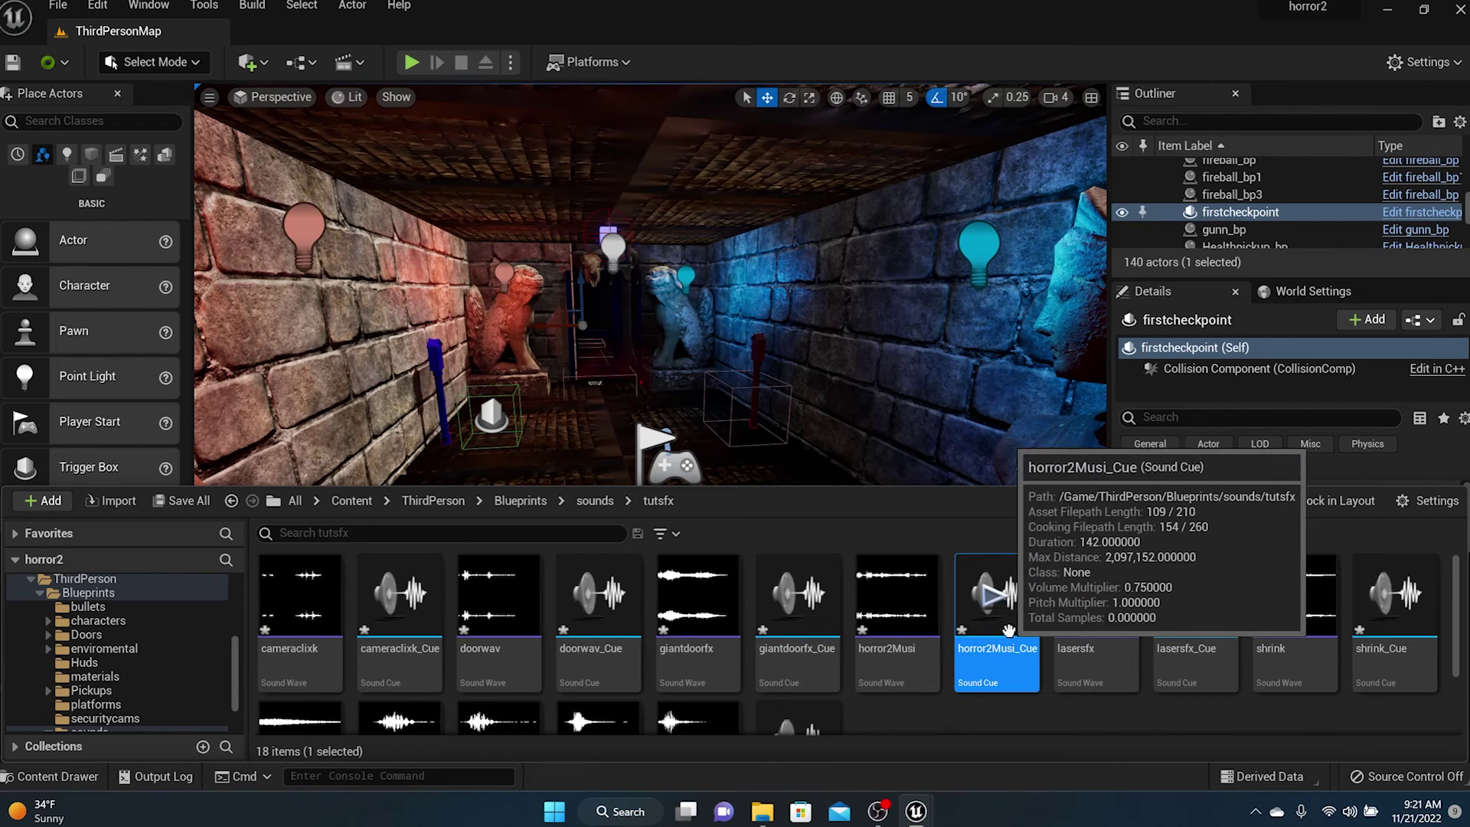
{"action": "left_click_drag", "start_coordinate": [1013, 634], "coordinate": [603, 437]}
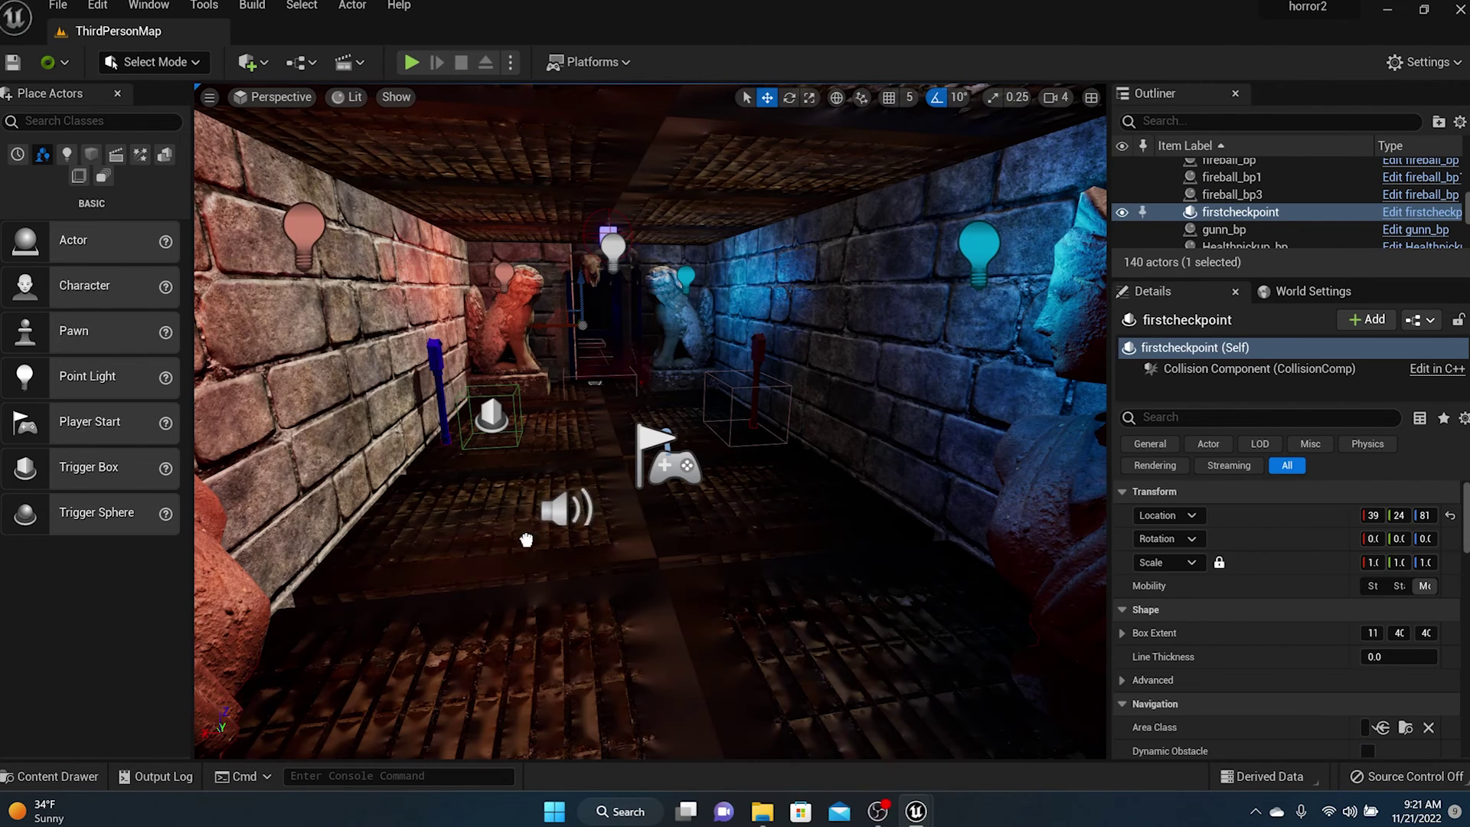
Drop the horror2Musi cue on the corridor floor beside the Player Start and play the level, walking around the entrance corridor to hear it
{"action": "left_click_drag", "start_coordinate": [442, 605], "coordinate": [444, 596]}
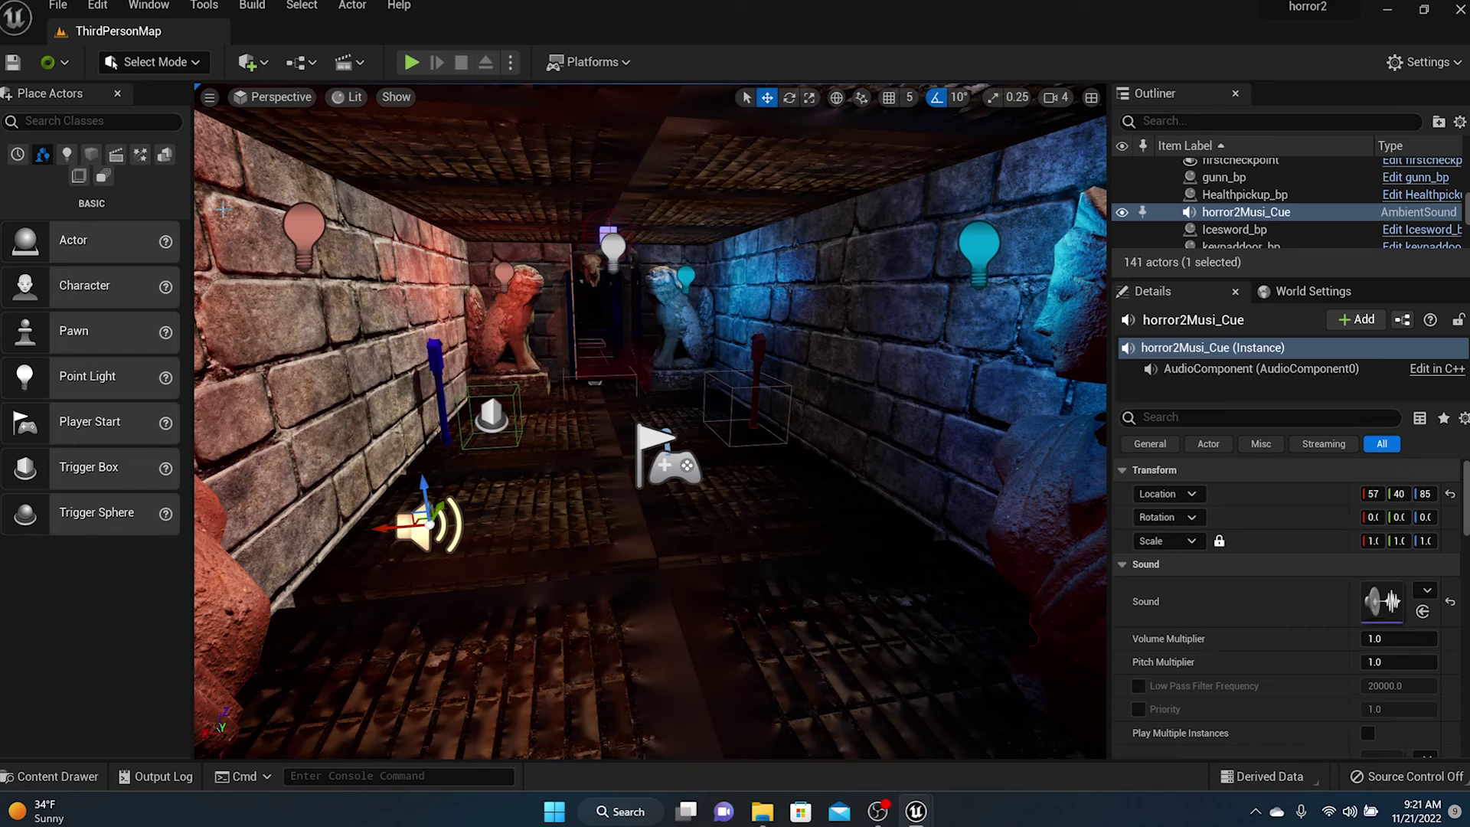
{"action": "left_click", "coordinate": [411, 62]}
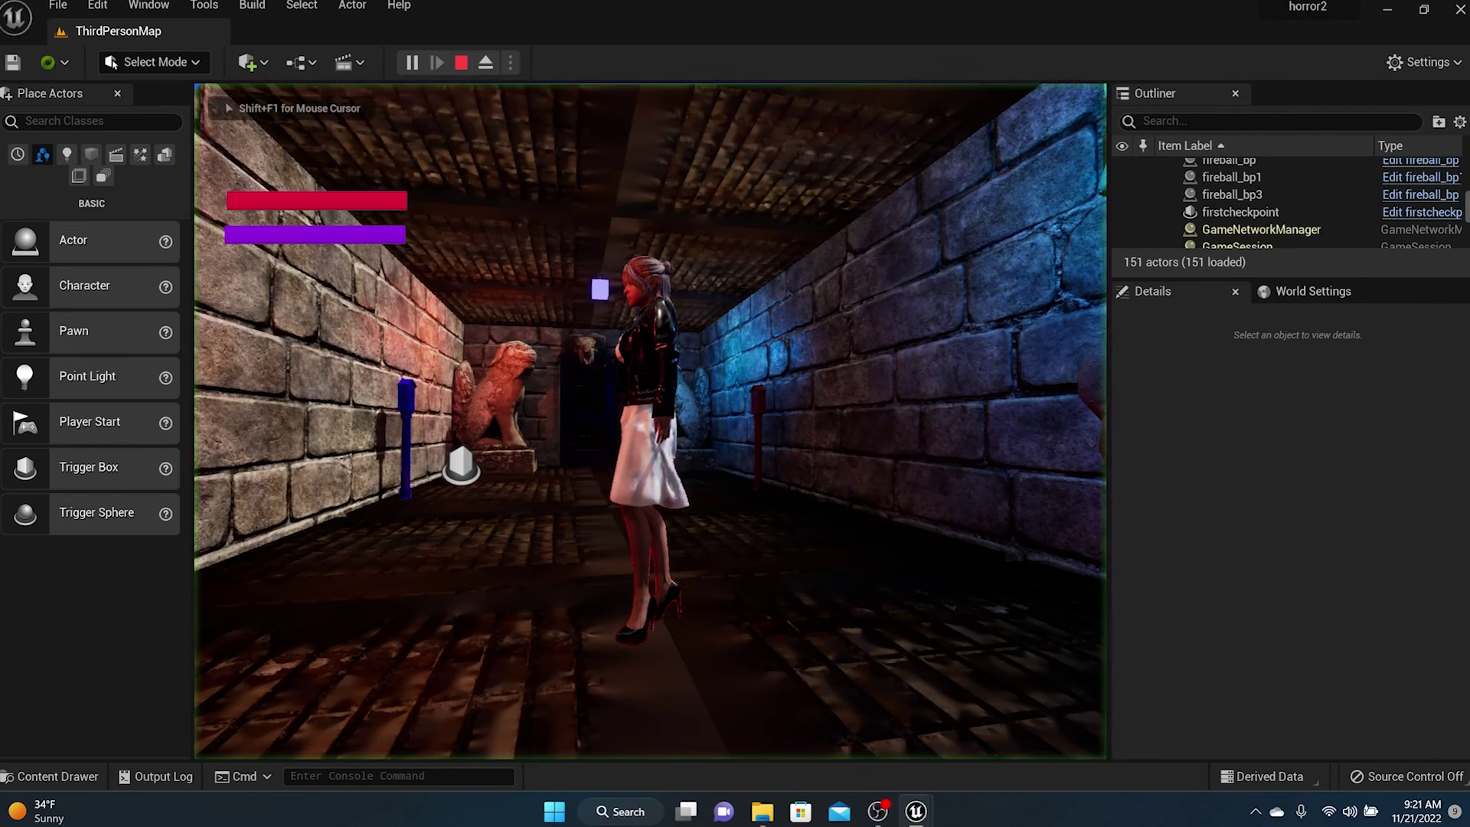
{"action": "key", "text": "s"}
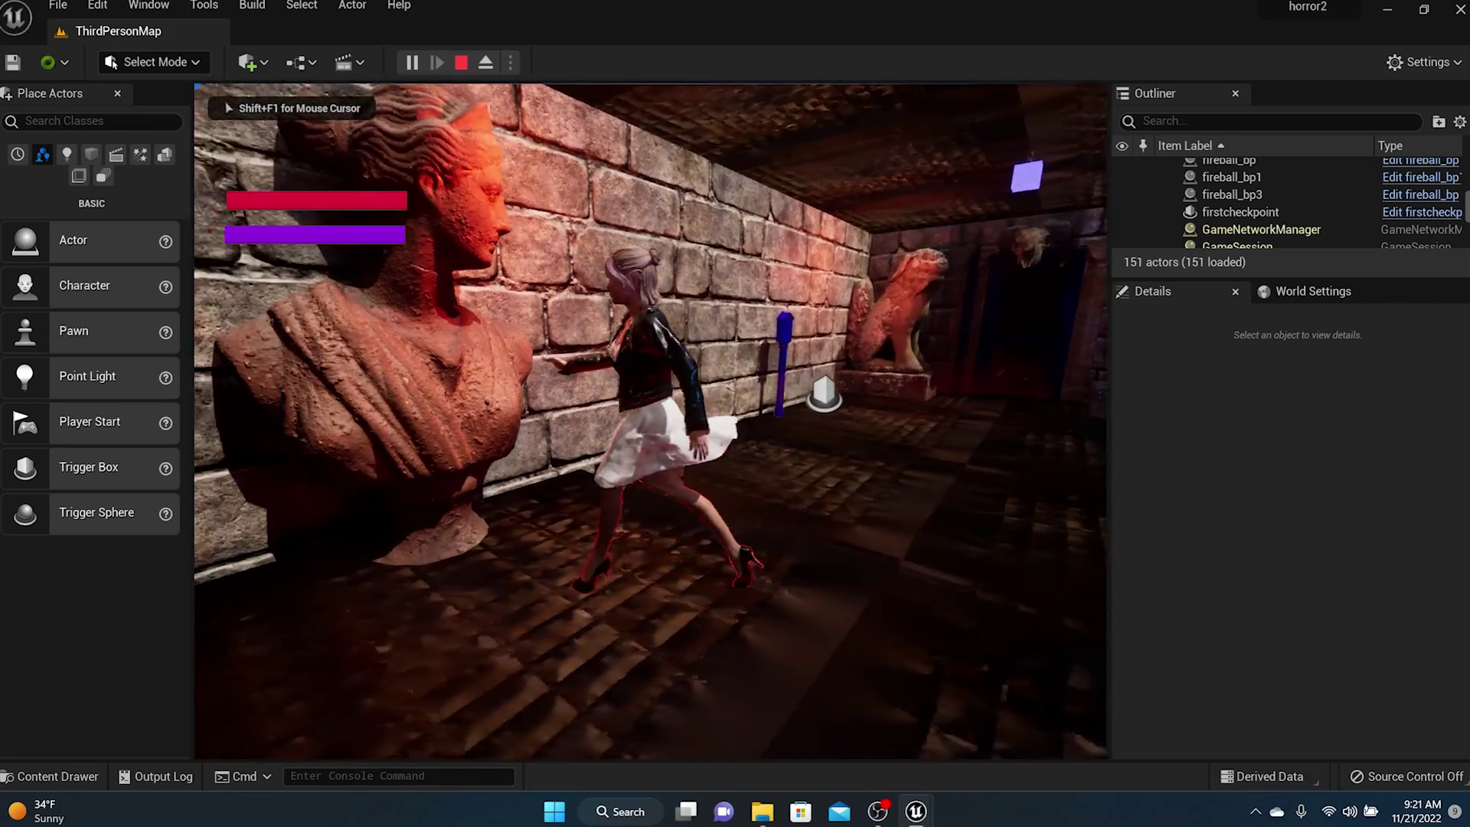
{"action": "key", "text": "w"}
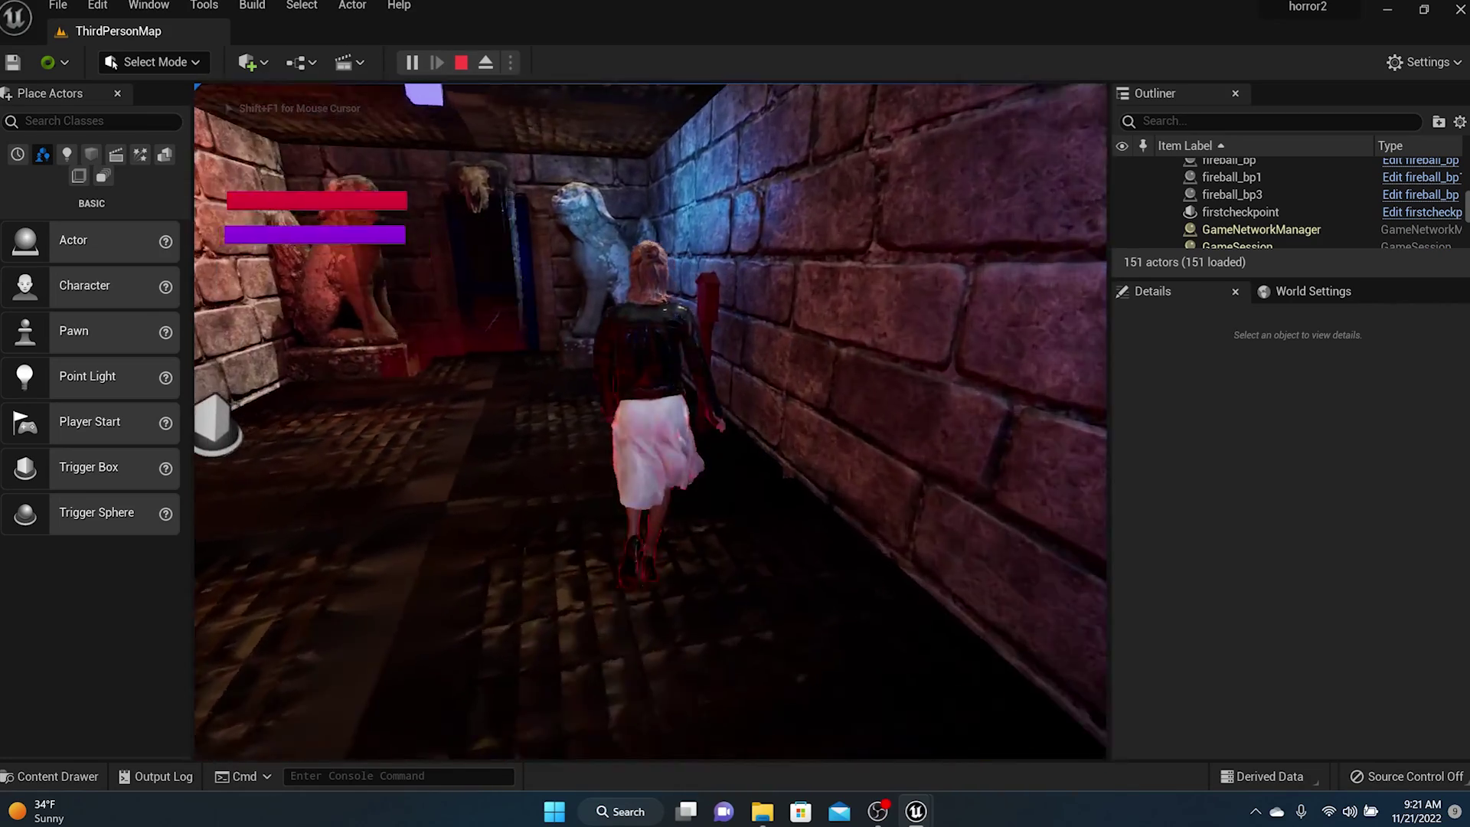
{"action": "key", "text": "s"}
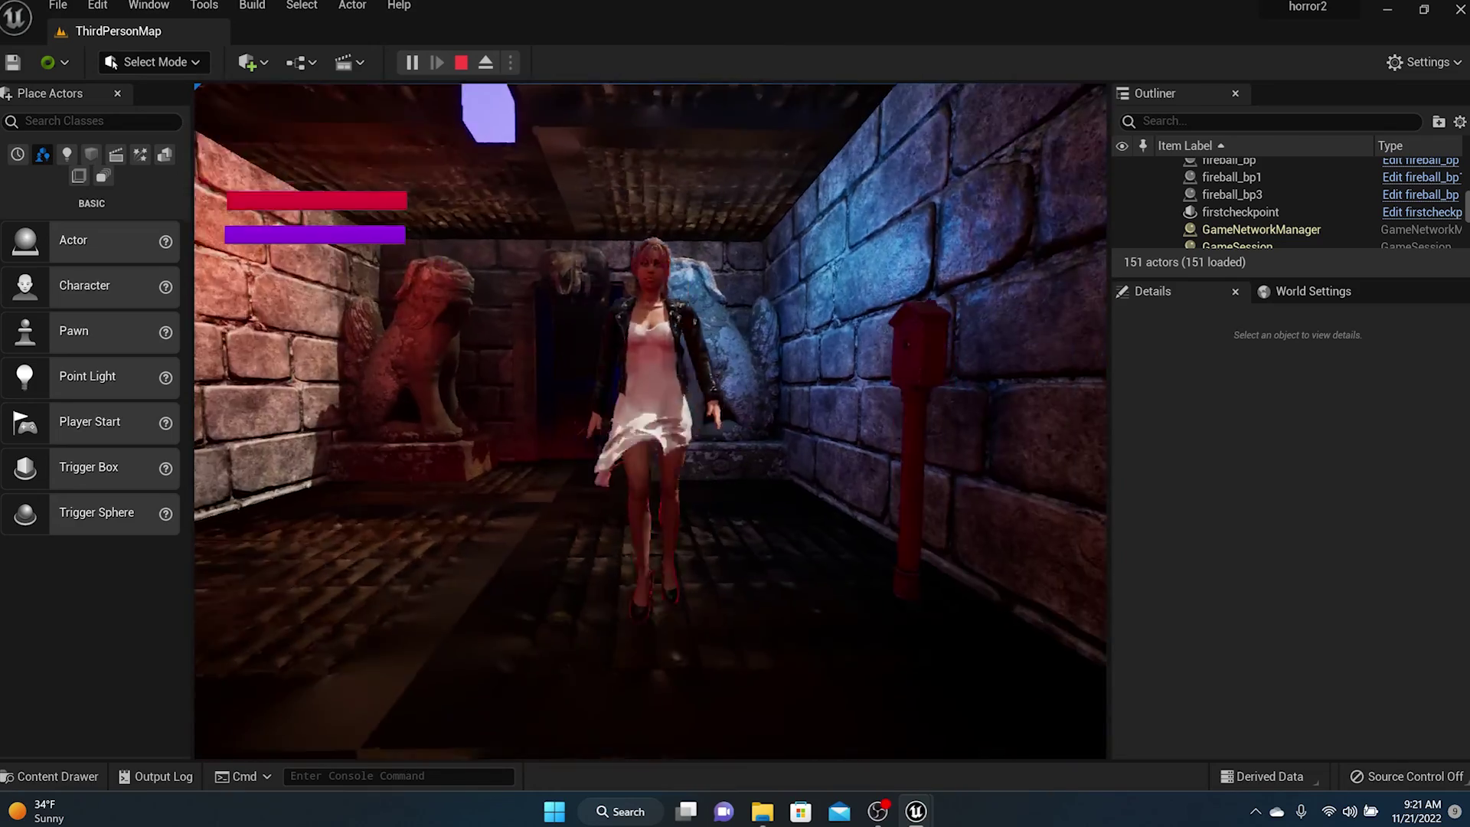
{"action": "key", "text": "s"}
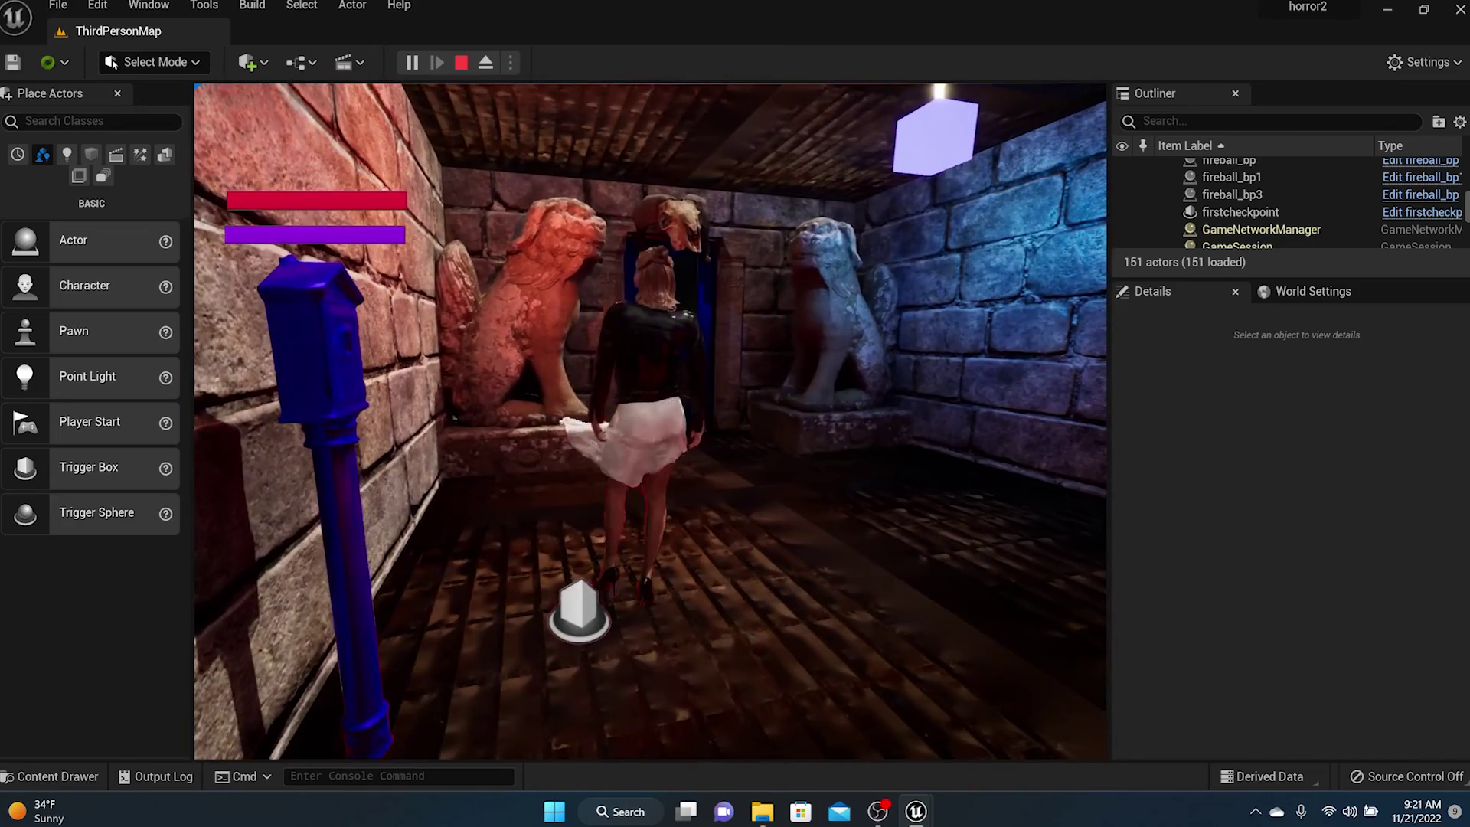
{"action": "key", "text": "w"}
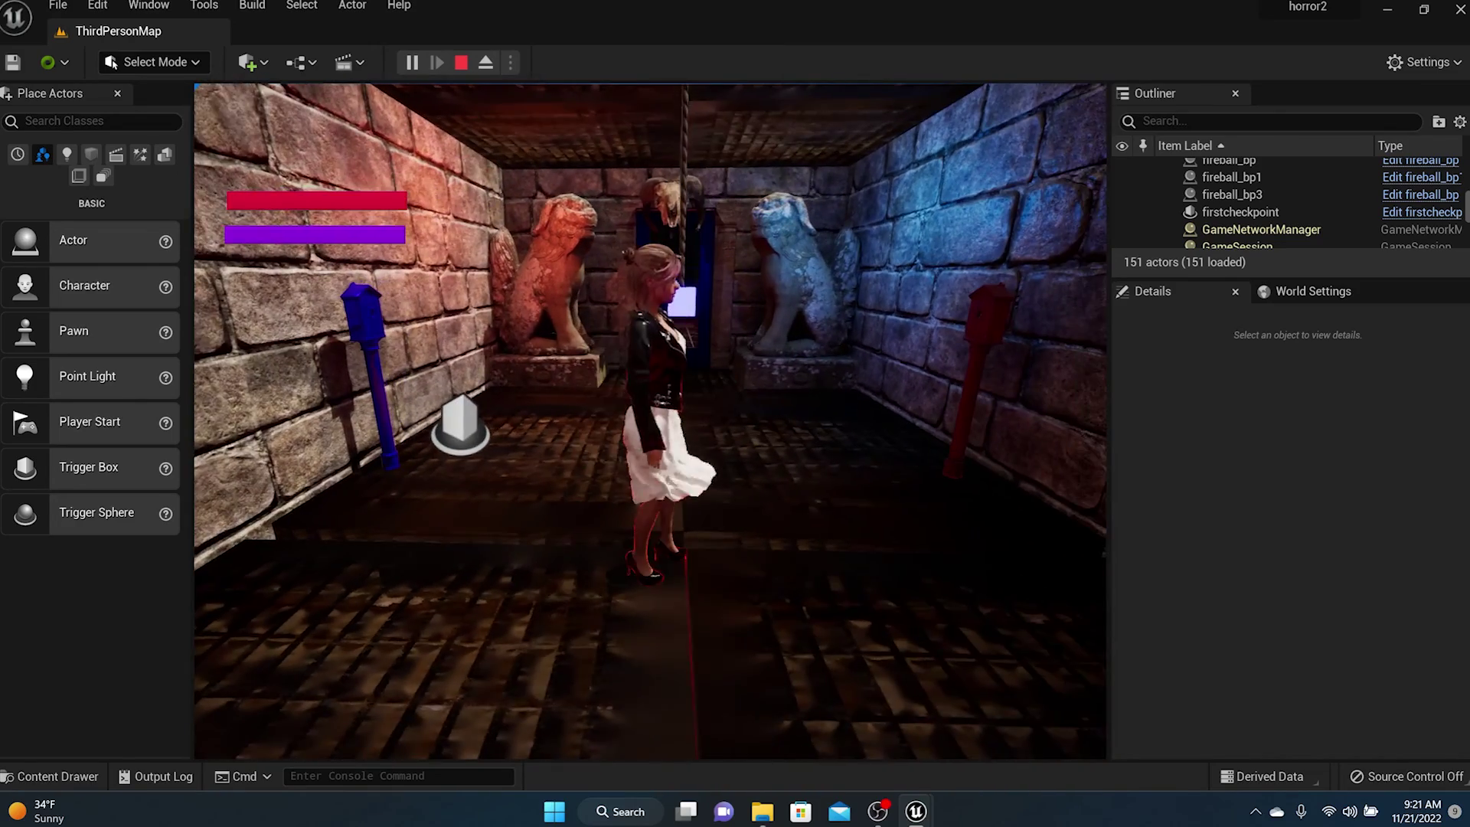
Walk the character through the doorway and across the marble hall into the red lava room to check the music along the way
{"action": "key", "text": "w"}
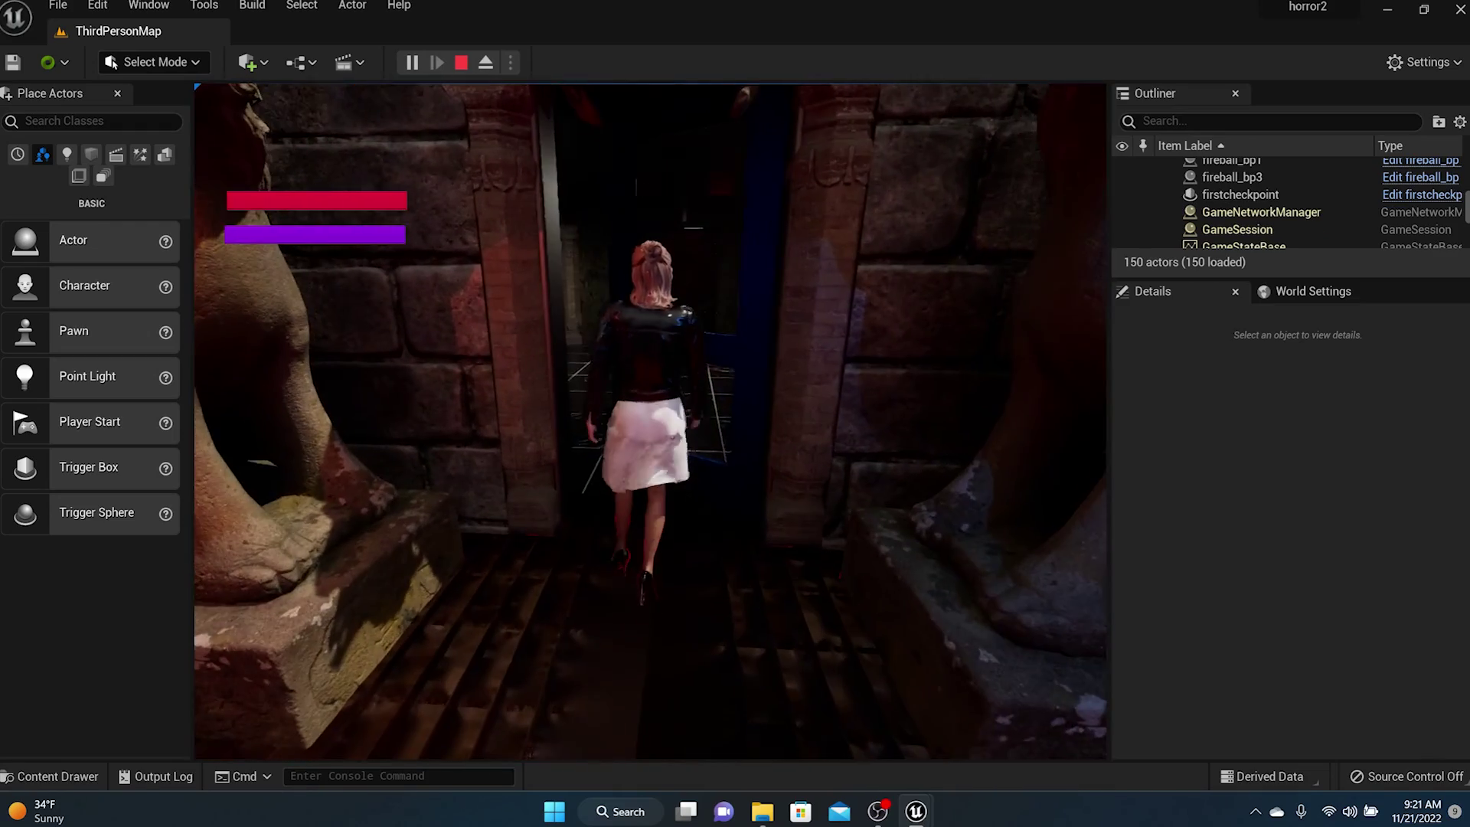
{"action": "key", "text": "w"}
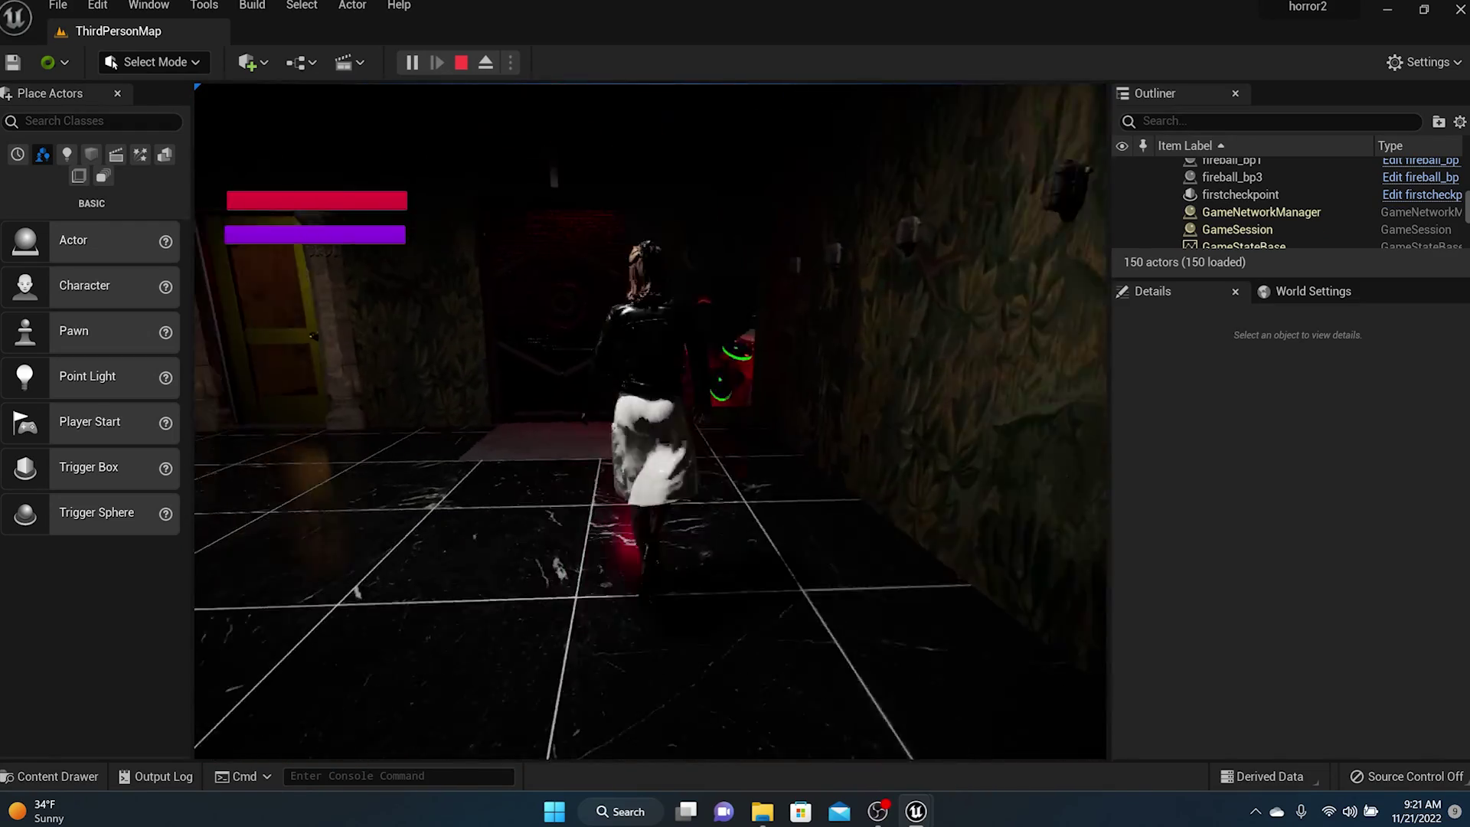
{"action": "key", "text": "w"}
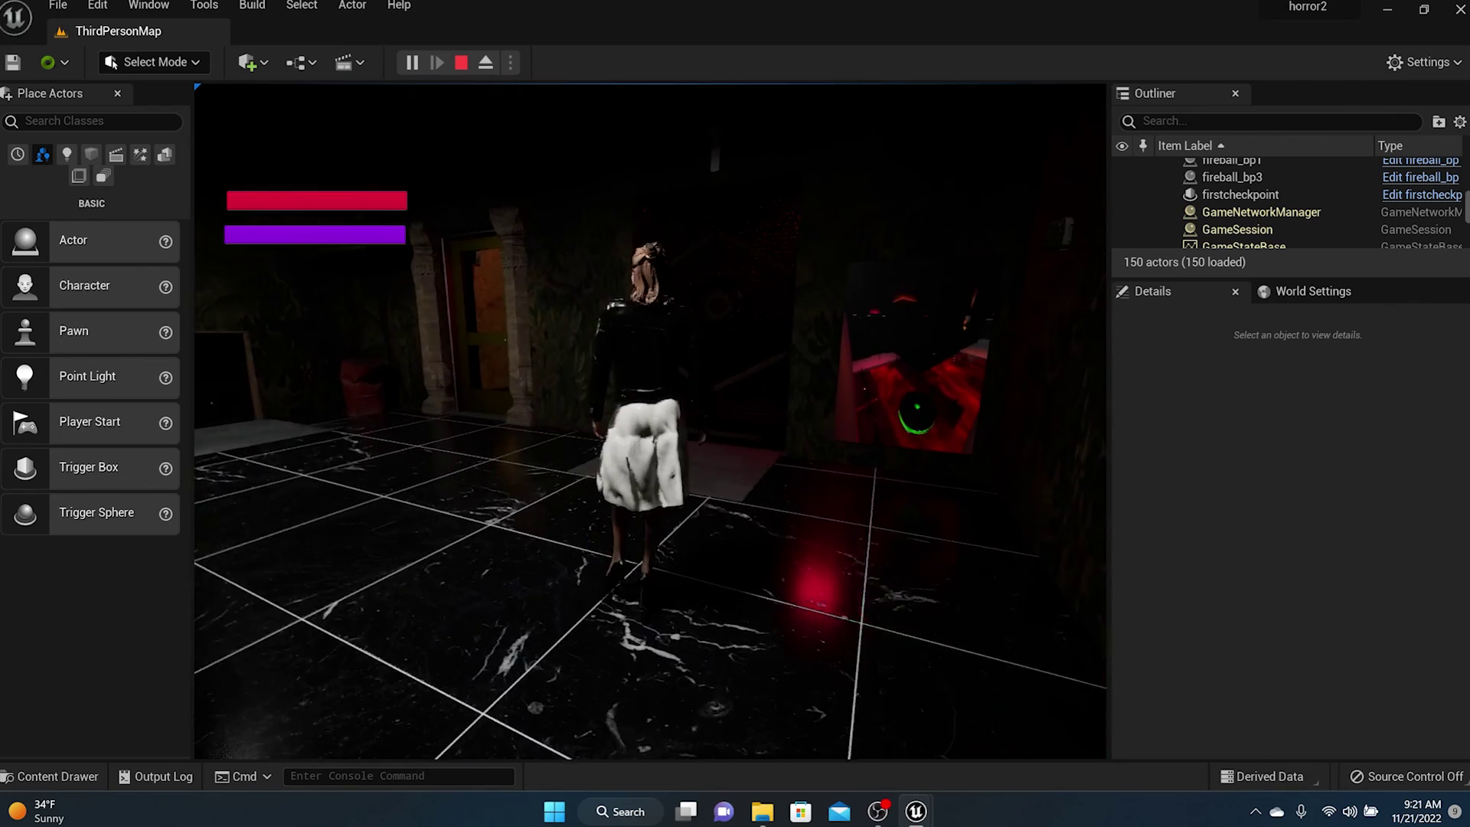
{"action": "left_click", "coordinate": [485, 448]}
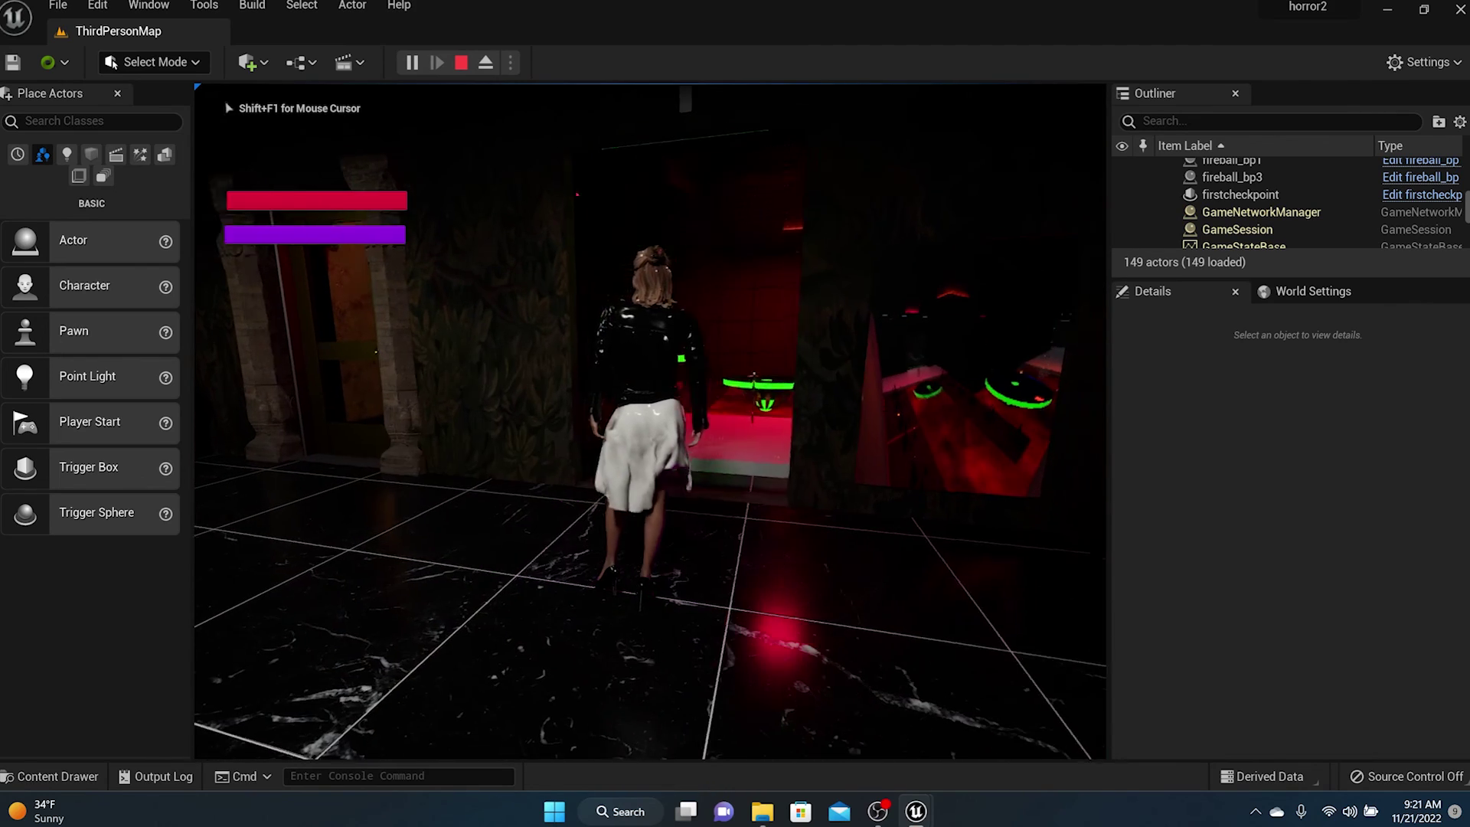
{"action": "key", "text": "w"}
{"action": "key", "text": "w"}
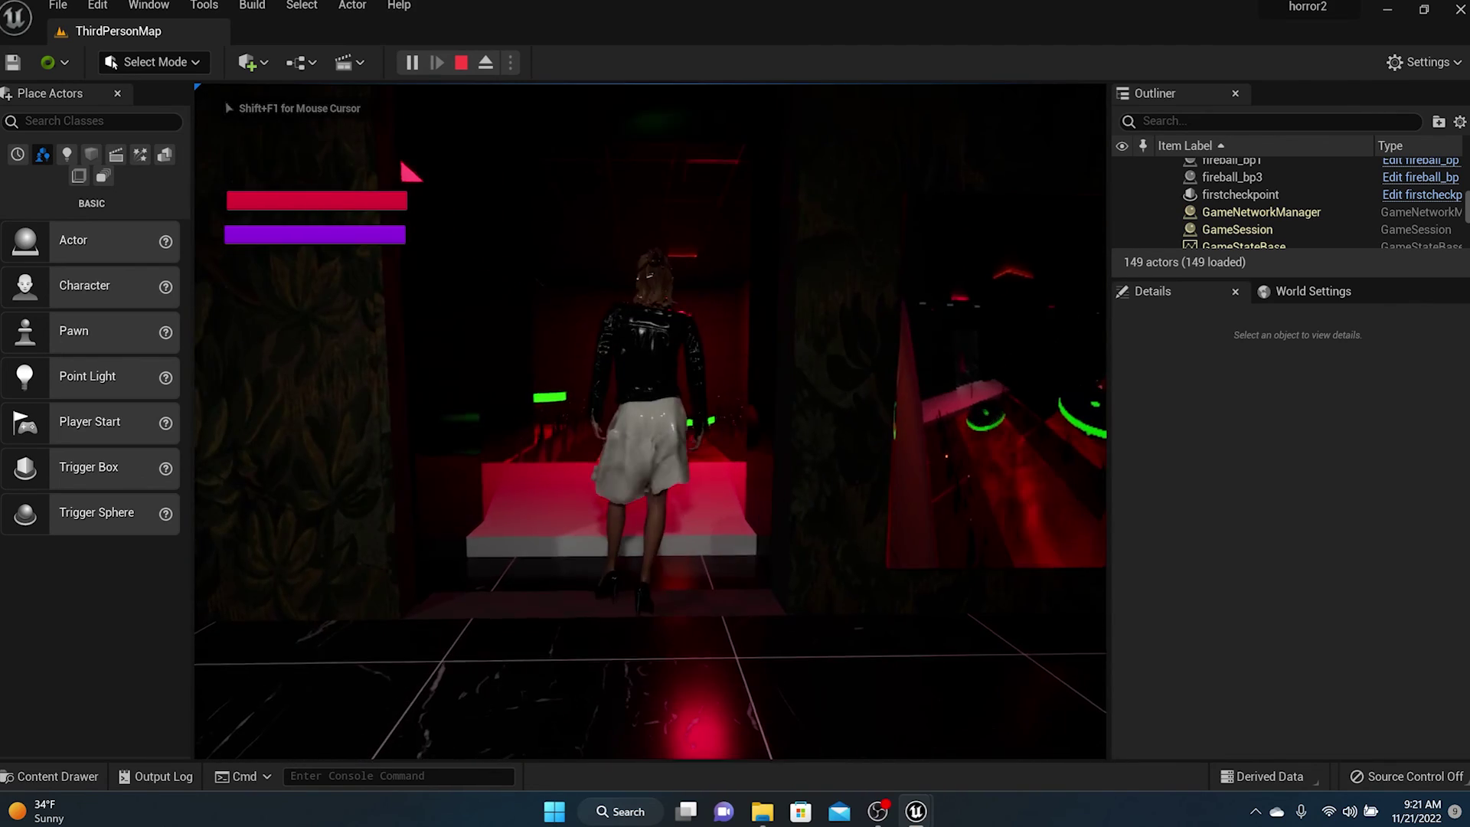
{"action": "key", "text": "w"}
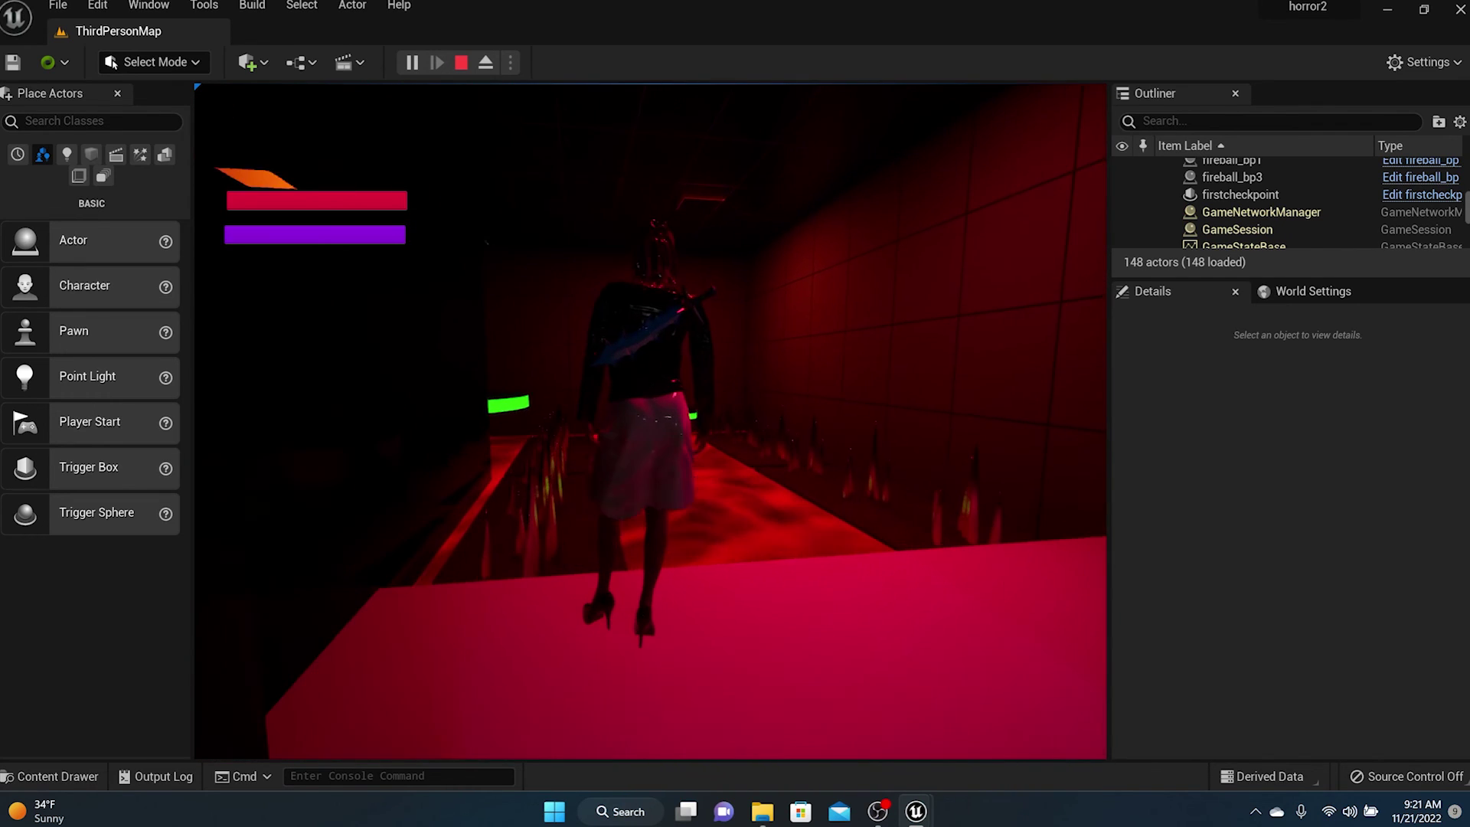
Test the audio while crossing the lava room on the floating disc platforms, and end the play session
{"action": "key", "text": "w"}
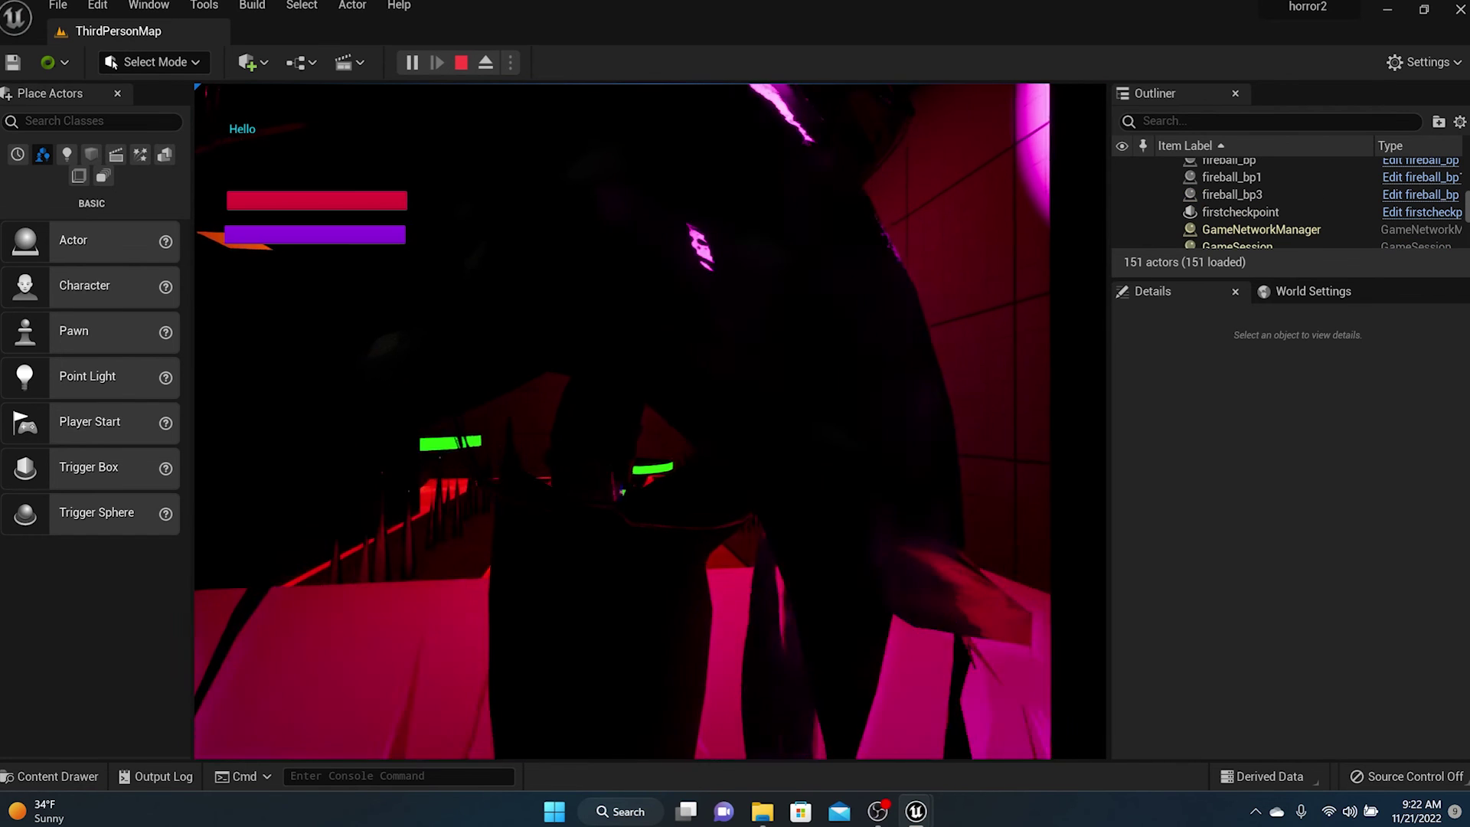
{"action": "key", "text": "w"}
{"action": "key", "text": "w"}
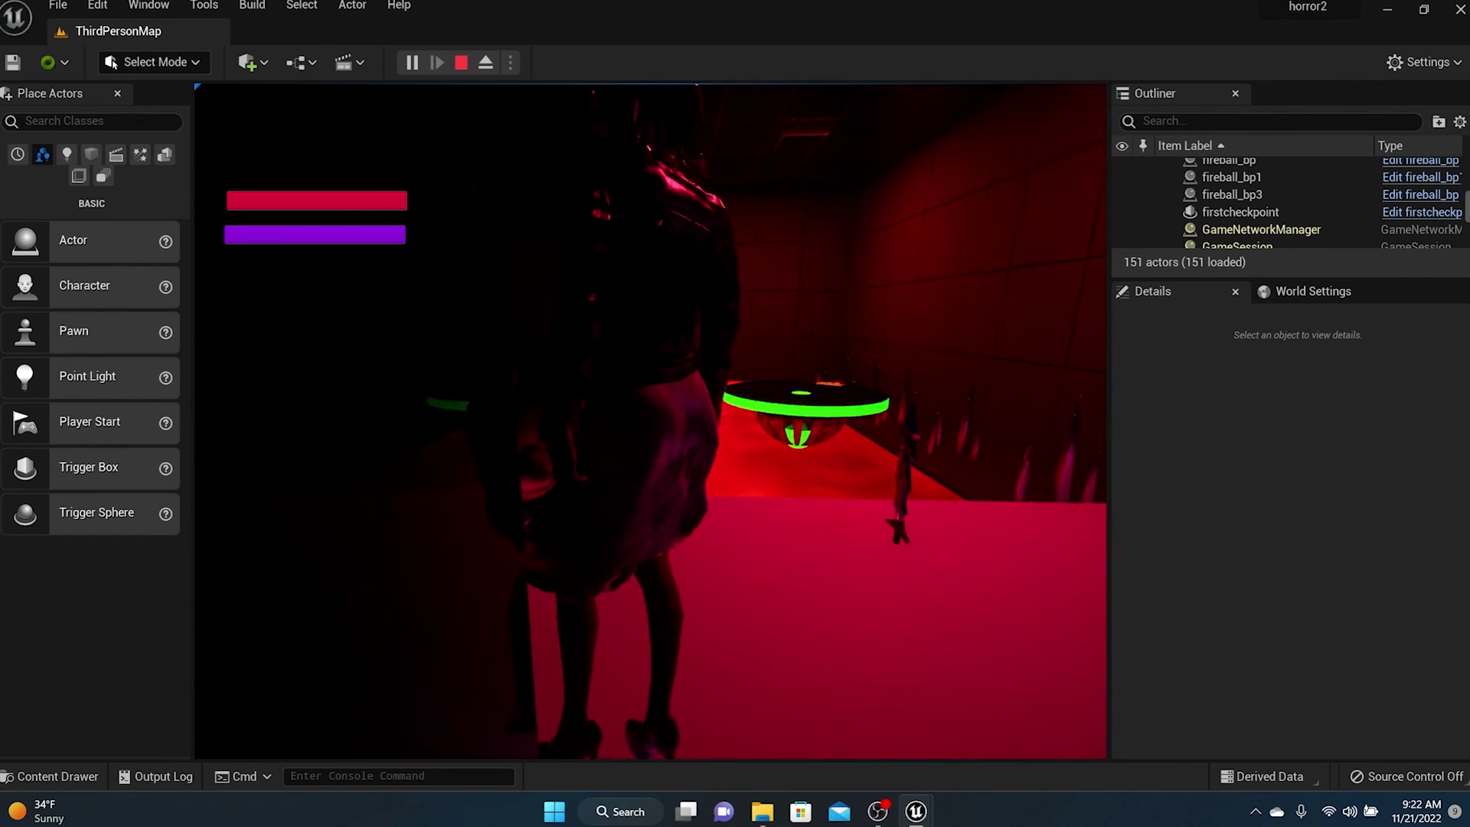
{"action": "key", "text": "w"}
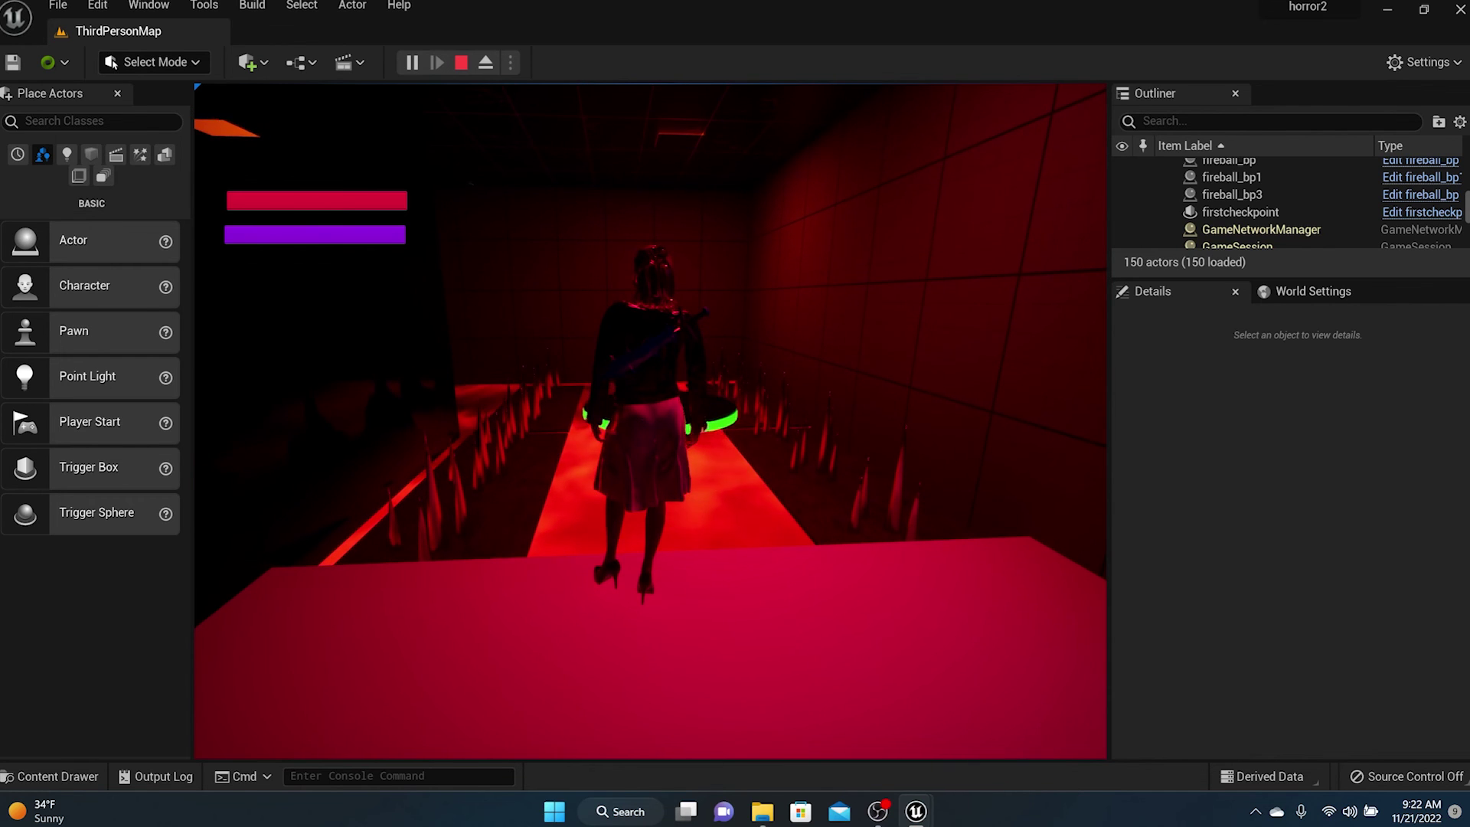
{"action": "key", "text": "s"}
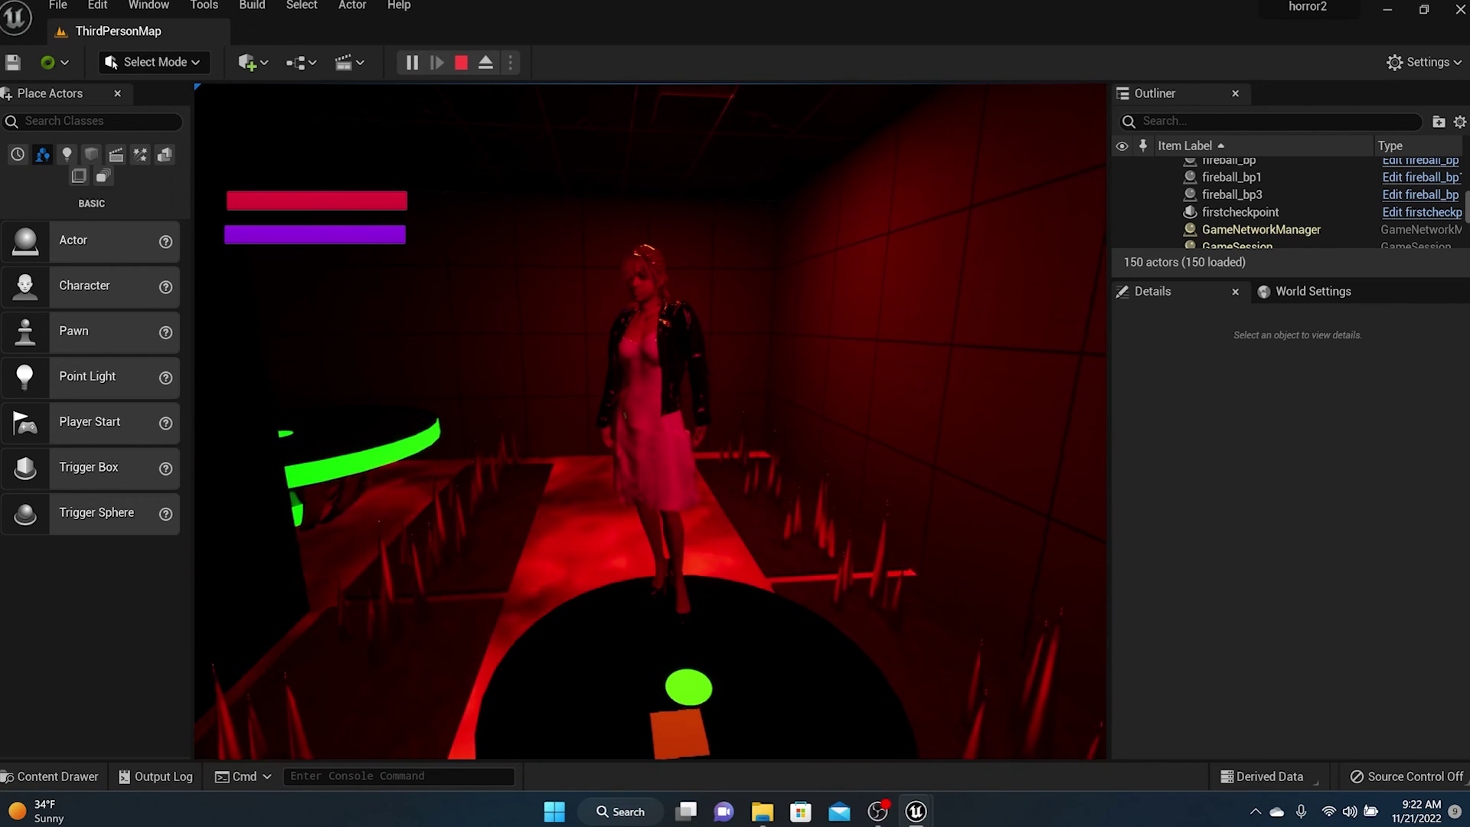
{"action": "key", "text": "s"}
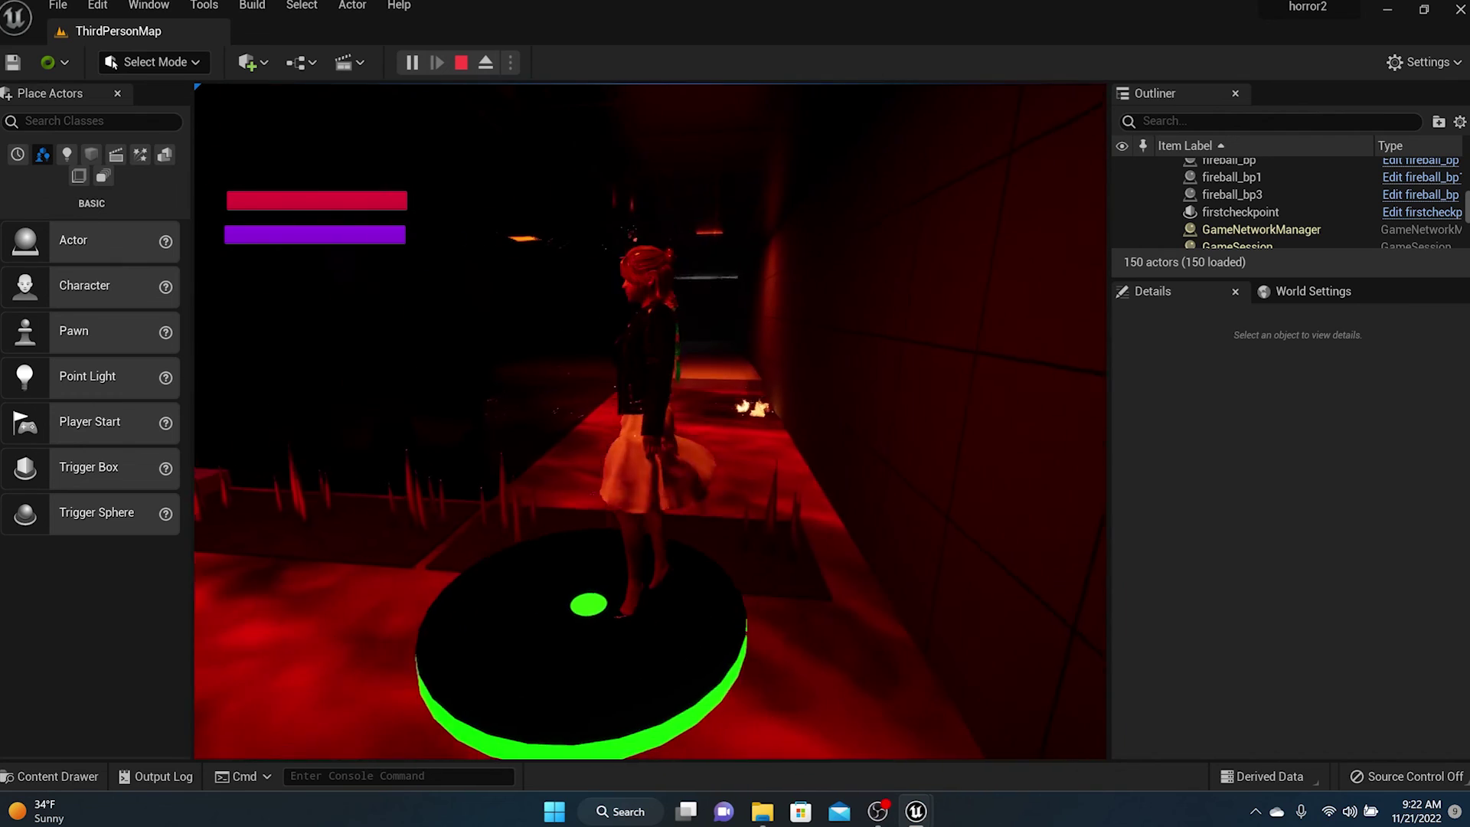
{"action": "key", "text": "w"}
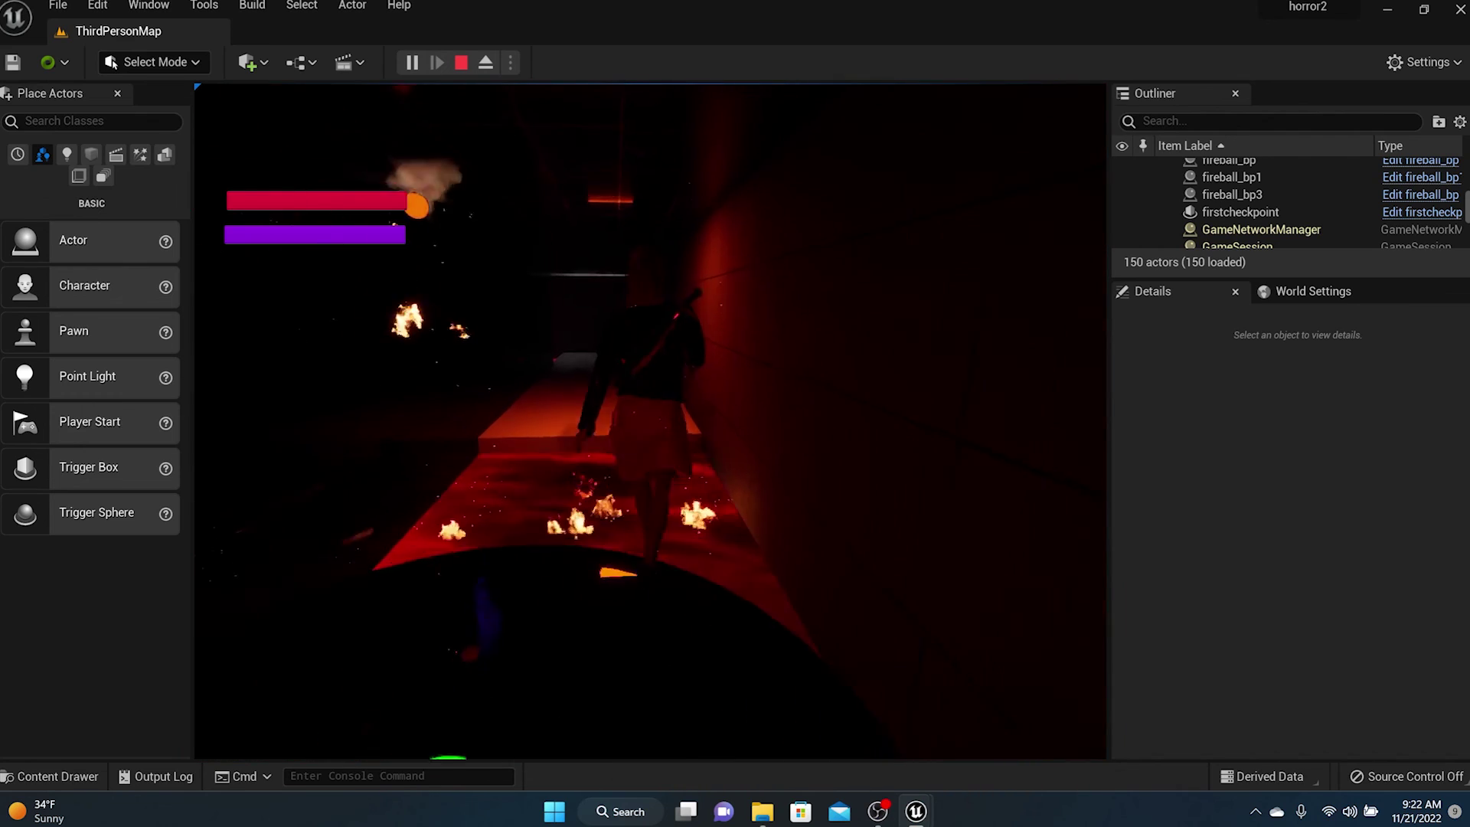
{"action": "key", "text": "shift+F1"}
{"action": "key", "text": "grave"}
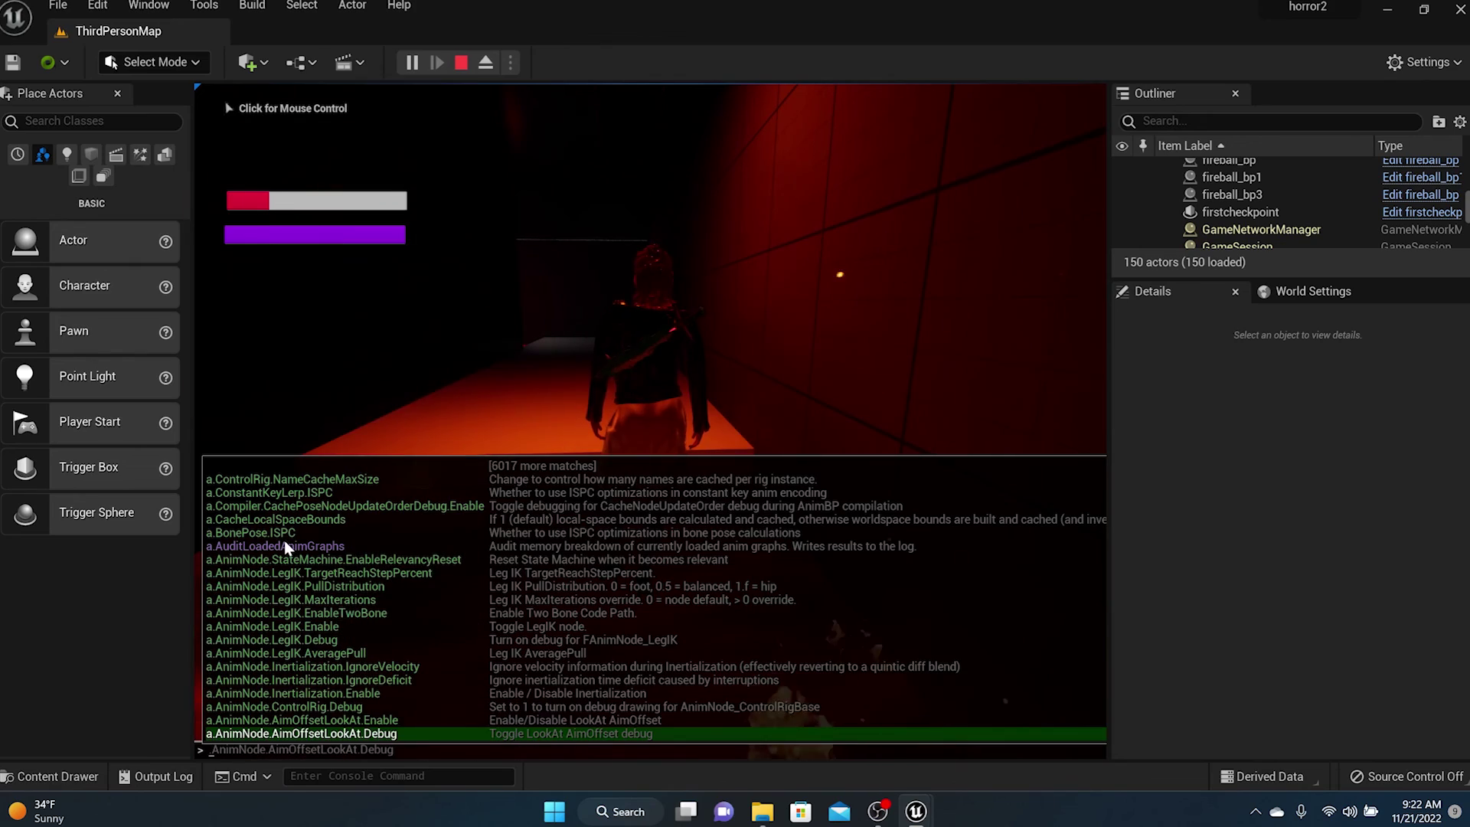
{"action": "left_click", "coordinate": [283, 540]}
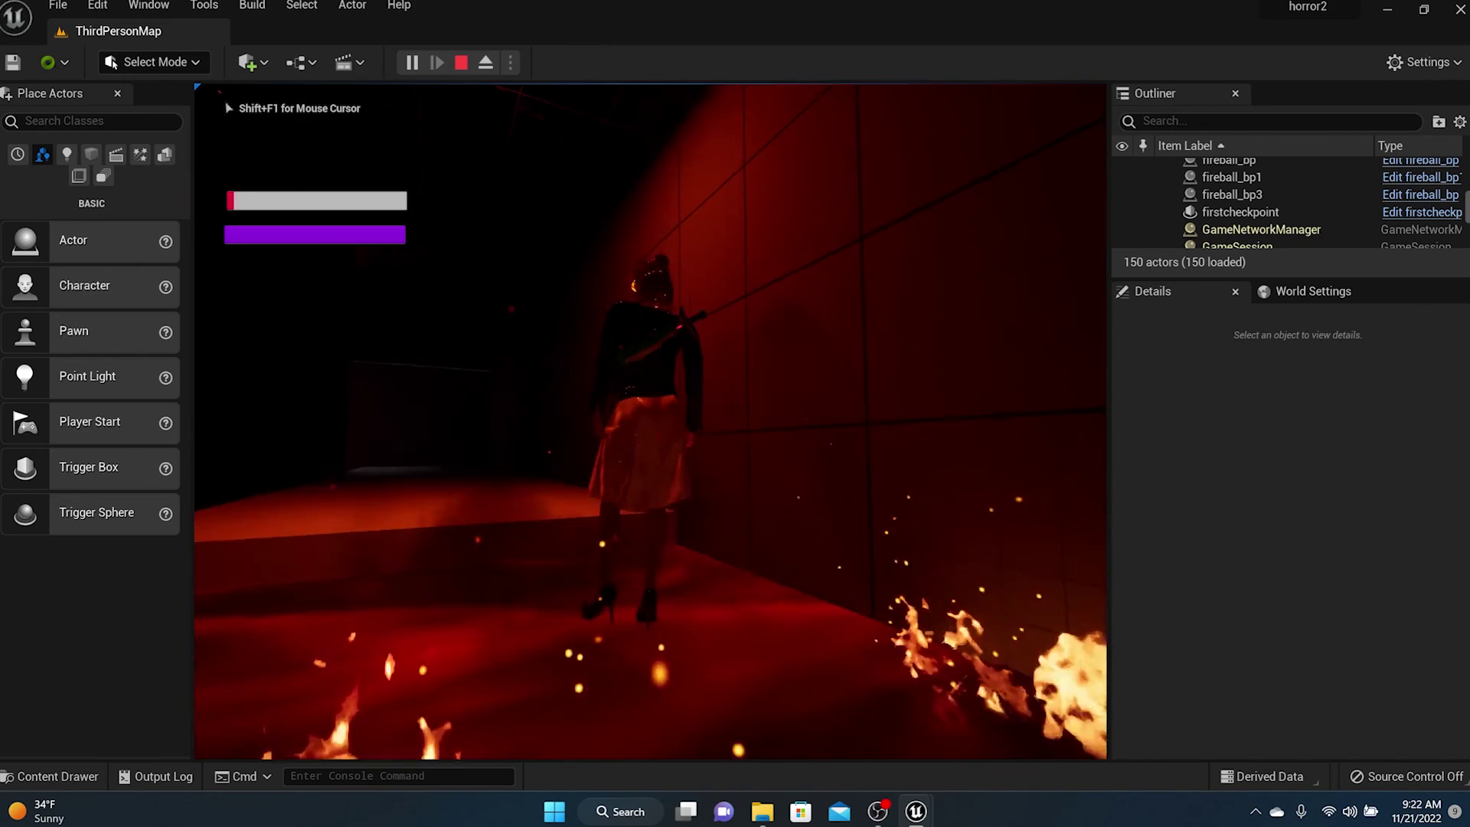
{"action": "key", "text": "Escape"}
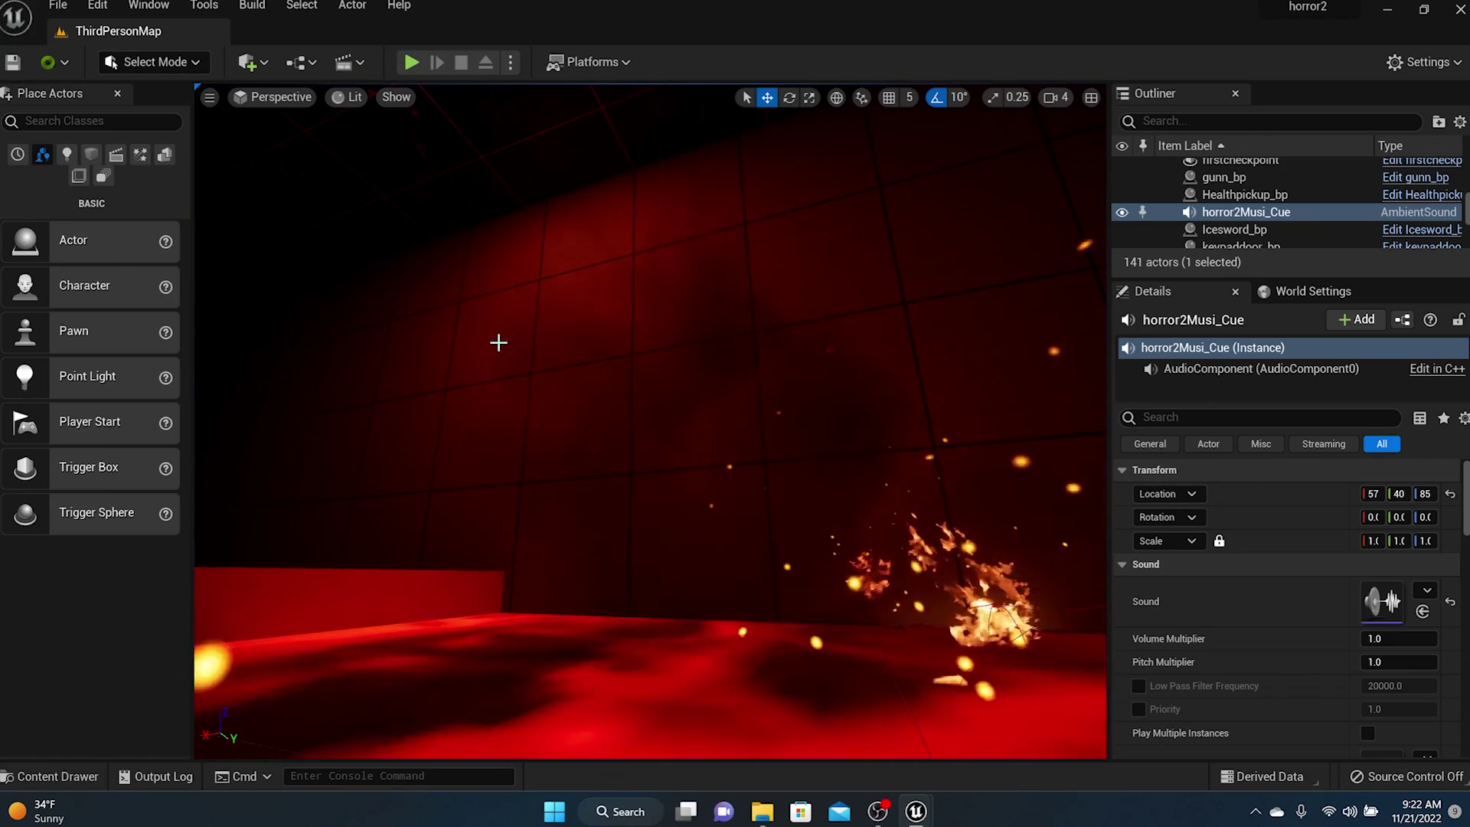
Return the editor view from the lava room to the entrance corridor with the guardian statues
{"action": "right_click_drag", "start_coordinate": [498, 342], "coordinate": [499, 342]}
{"action": "key", "text": "s"}
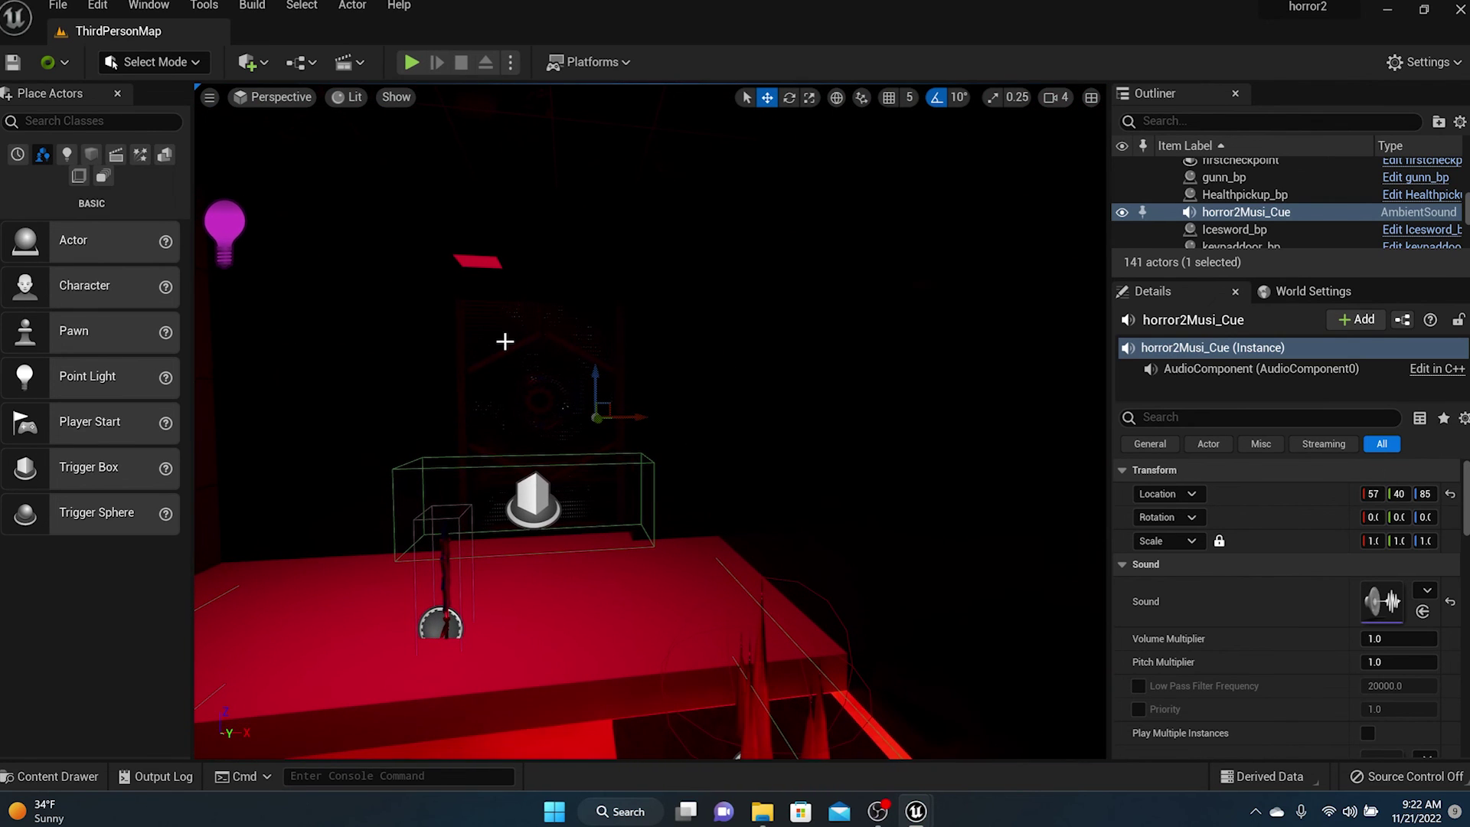
{"action": "right_click_drag", "start_coordinate": [505, 337], "coordinate": [547, 329]}
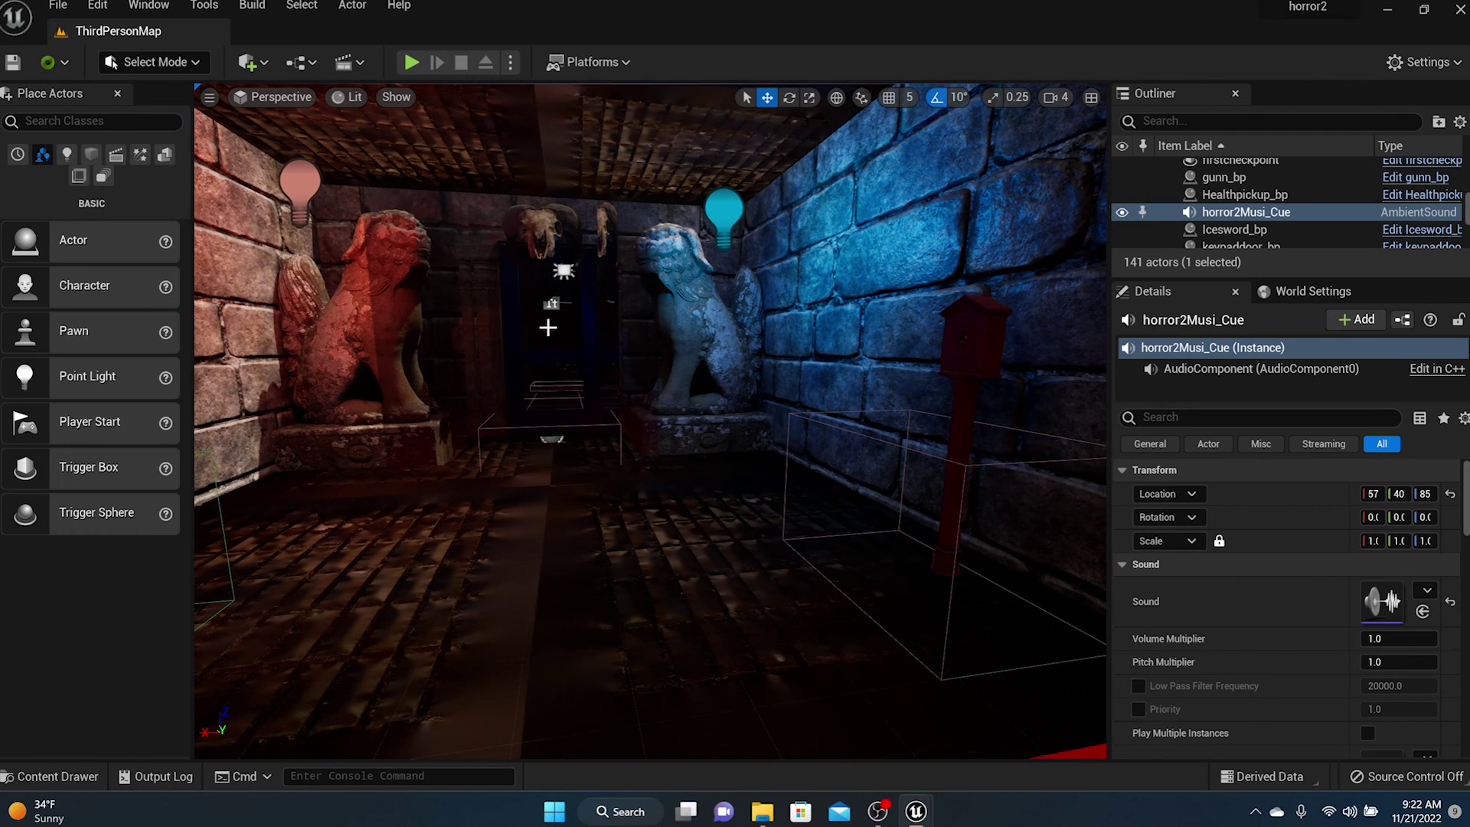